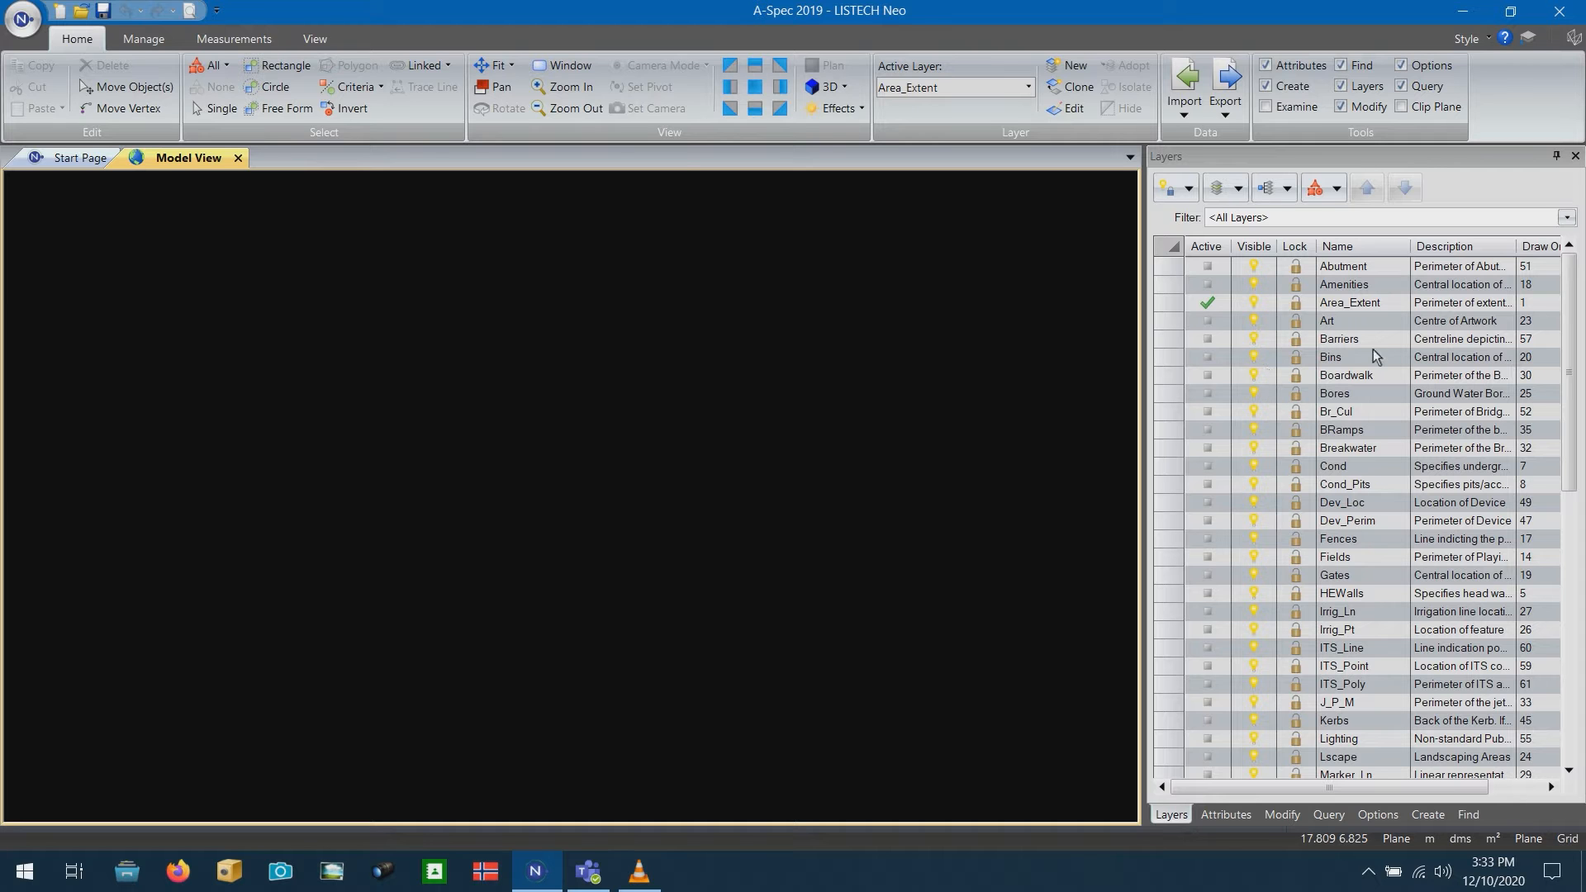
# Look through the layer list and view the attribute definitions of the Cond_Pits layer in an enlarged dialog
pyautogui.scroll(-10, 1378, 375)
pyautogui.scroll(6, 1392, 443)
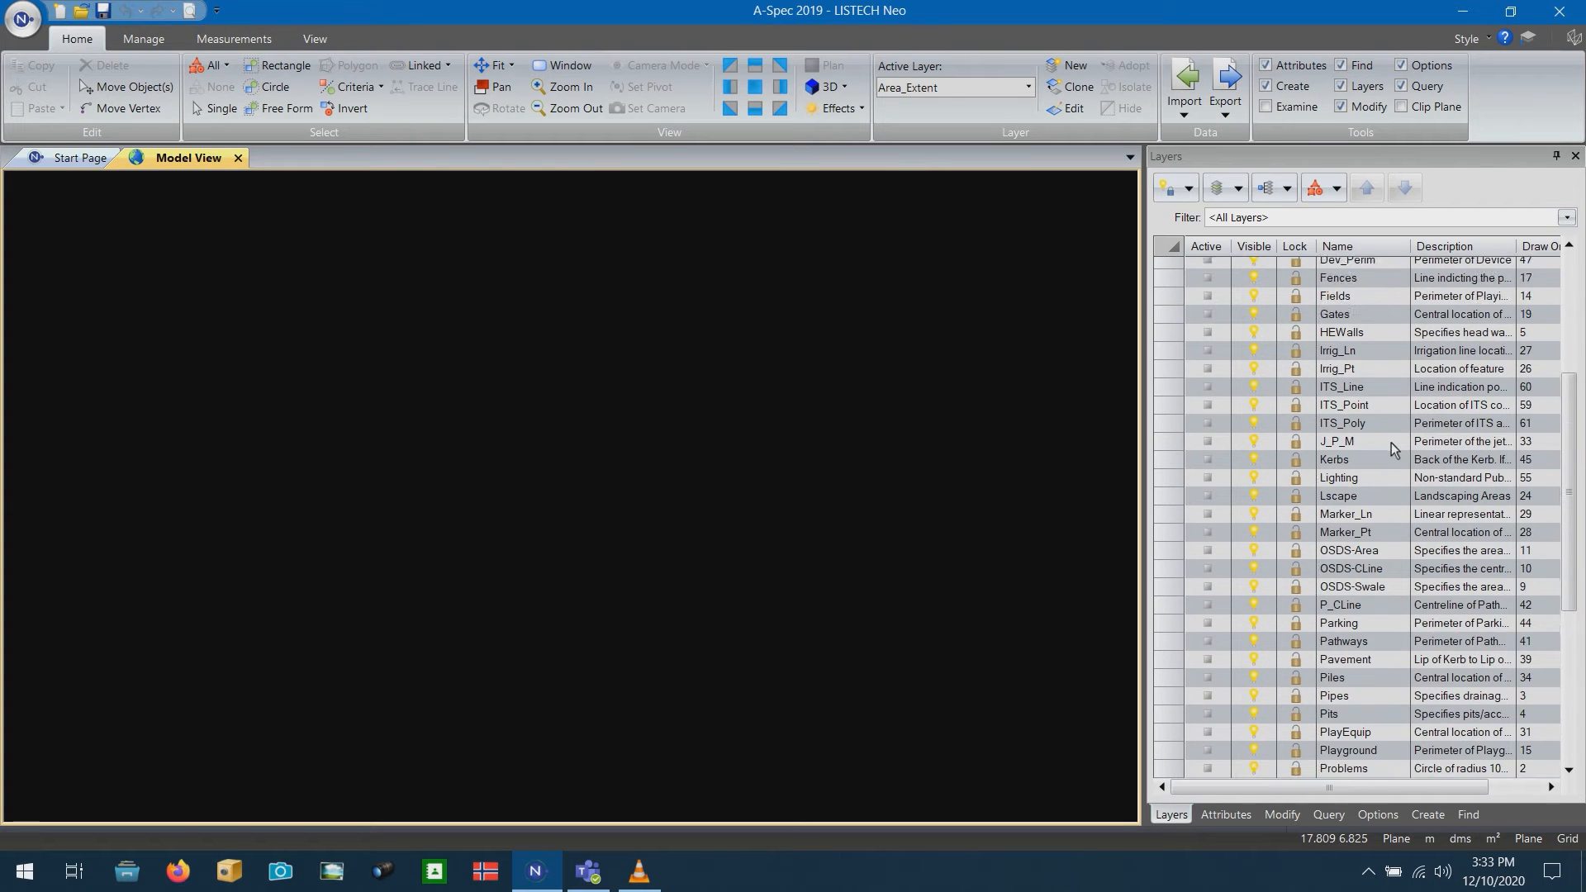
pyautogui.scroll(4, 1392, 443)
pyautogui.click(1161, 485)
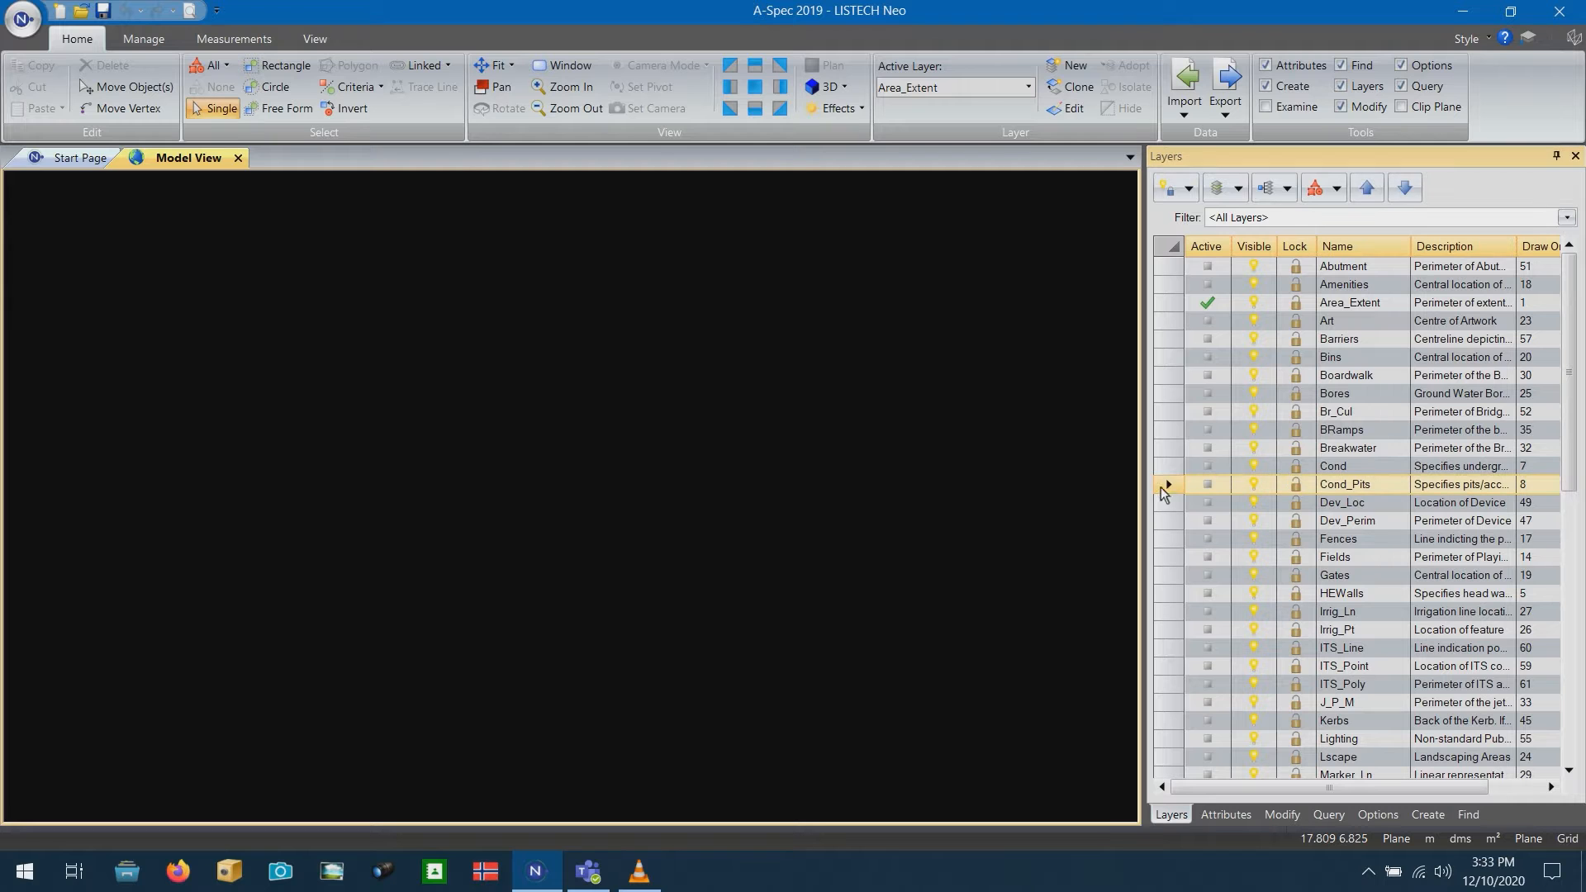
pyautogui.click(1239, 194)
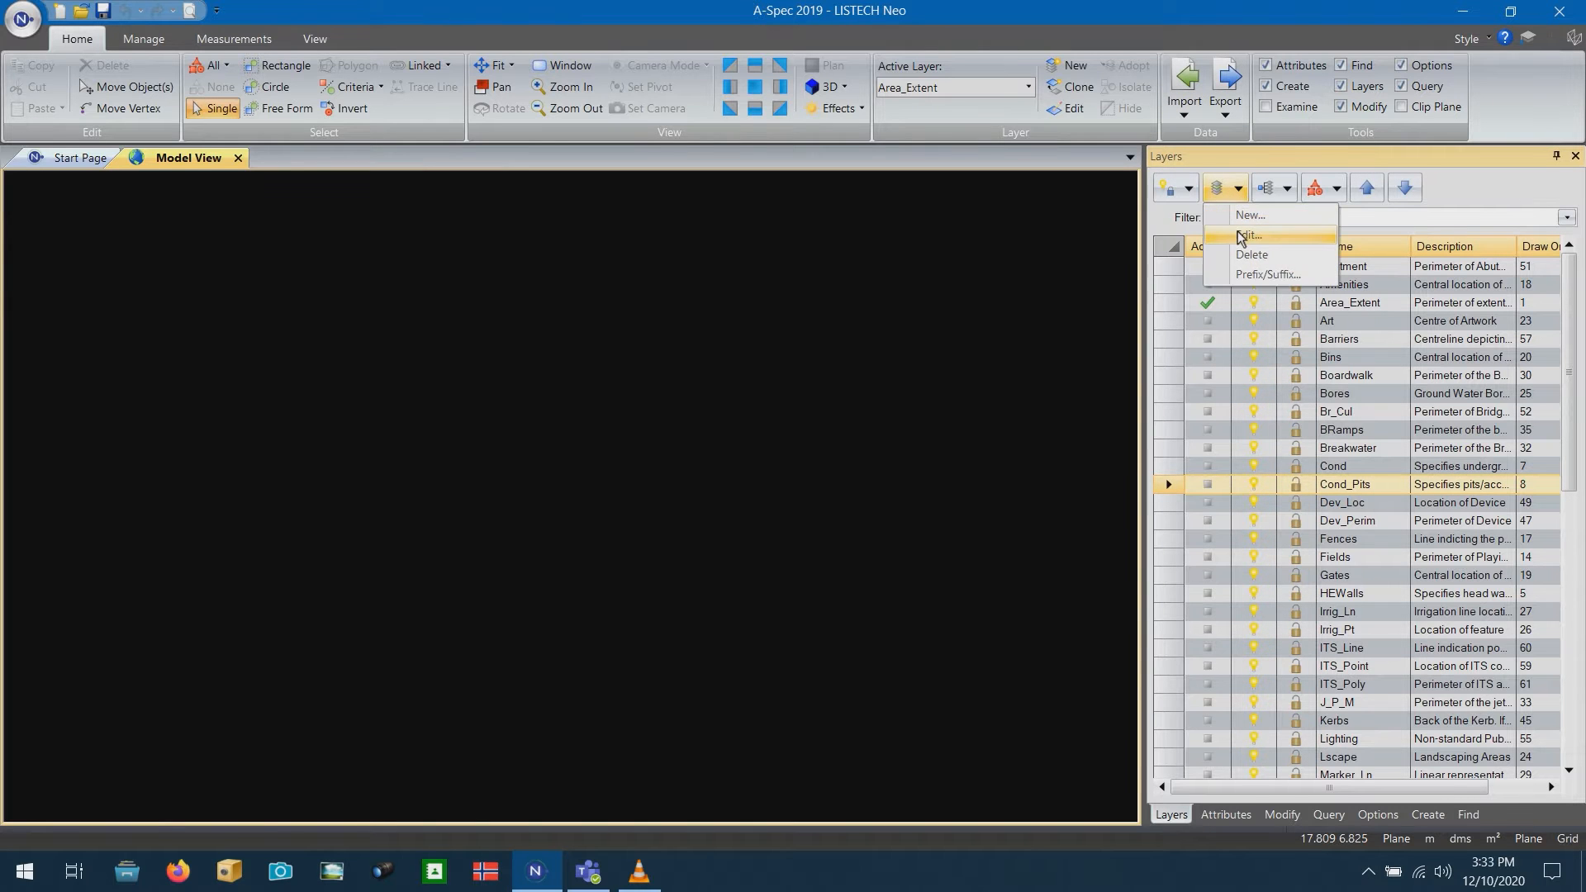
pyautogui.click(1248, 234)
pyautogui.click(797, 263)
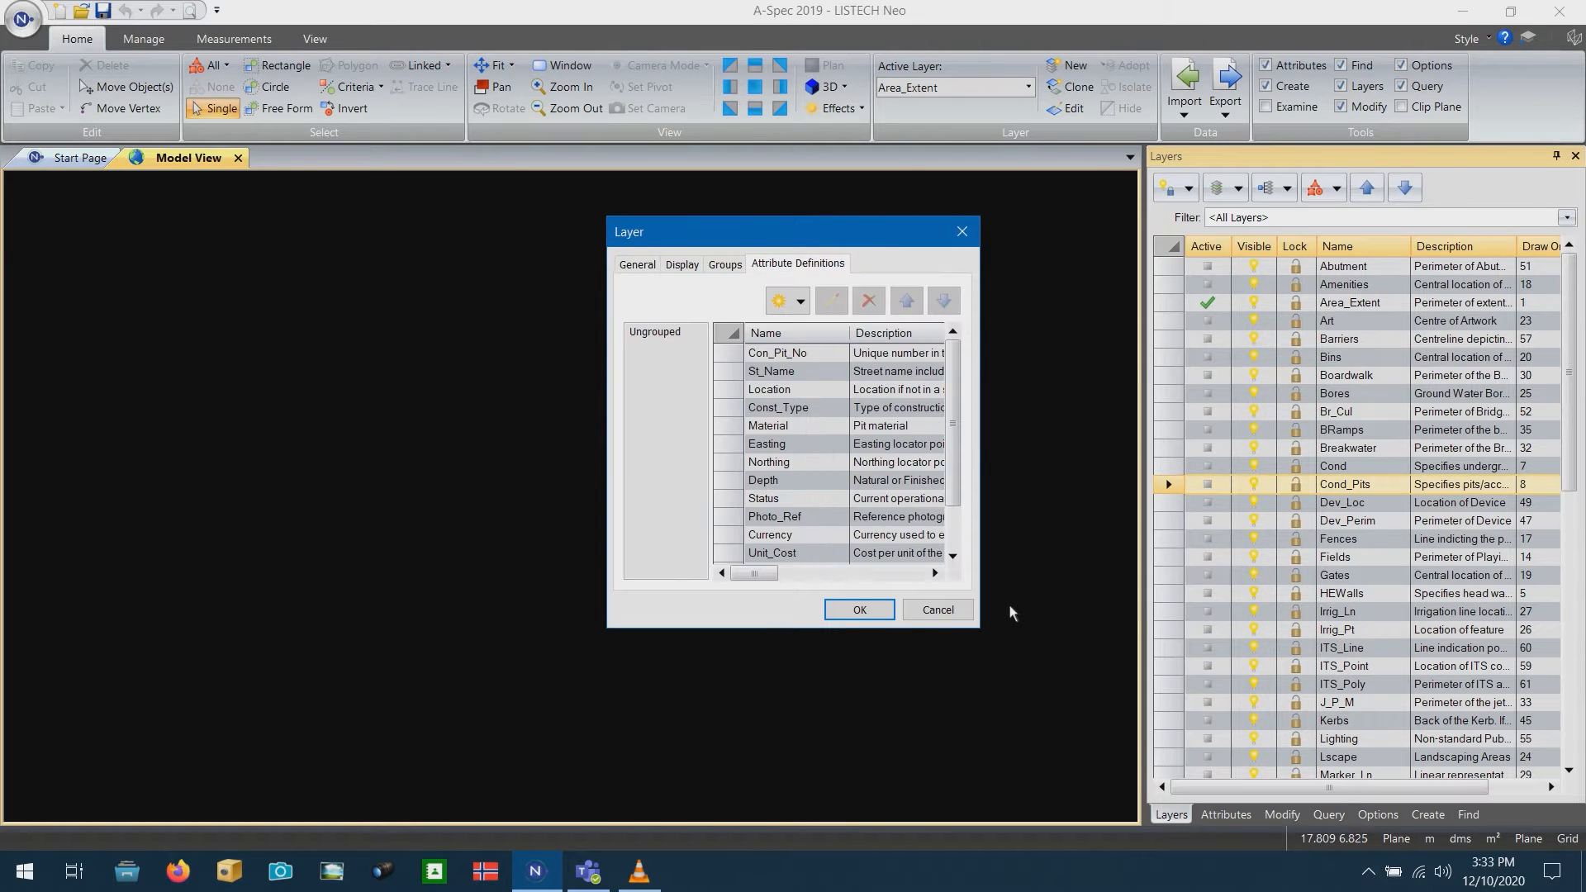
pyautogui.moveTo(981, 625); pyautogui.dragTo(1114, 701)
# Examine the list of allowed values for the Material attribute of Cond_Pits, leaving the layer definition unchanged
pyautogui.click(762, 429)
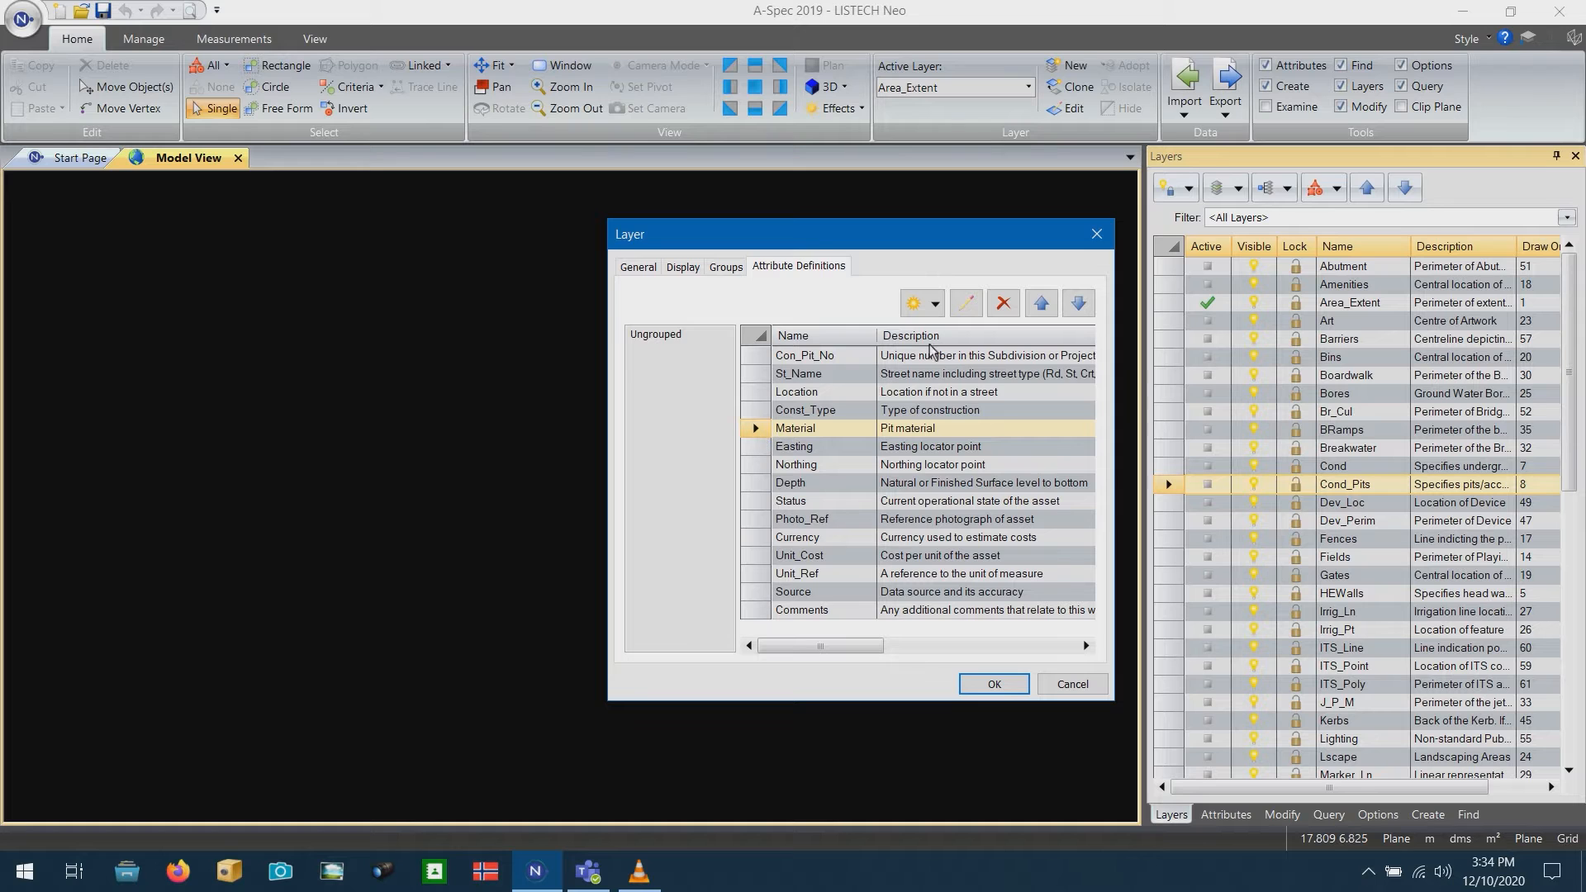
pyautogui.click(967, 304)
pyautogui.click(781, 302)
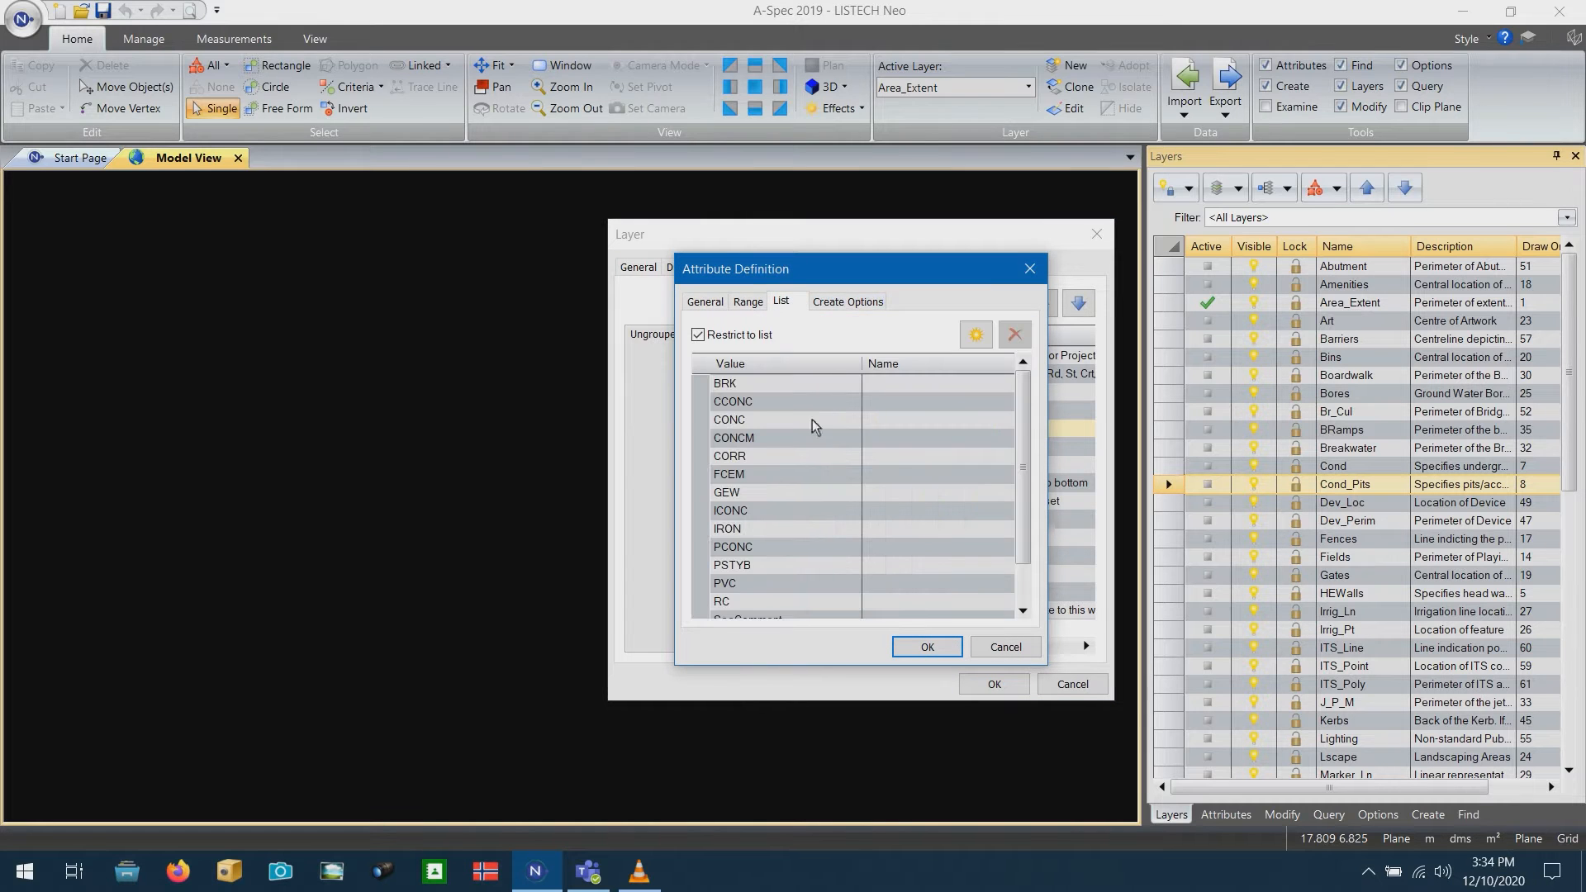
pyautogui.scroll(-3, 789, 387)
pyautogui.scroll(3, 796, 423)
pyautogui.click(1007, 649)
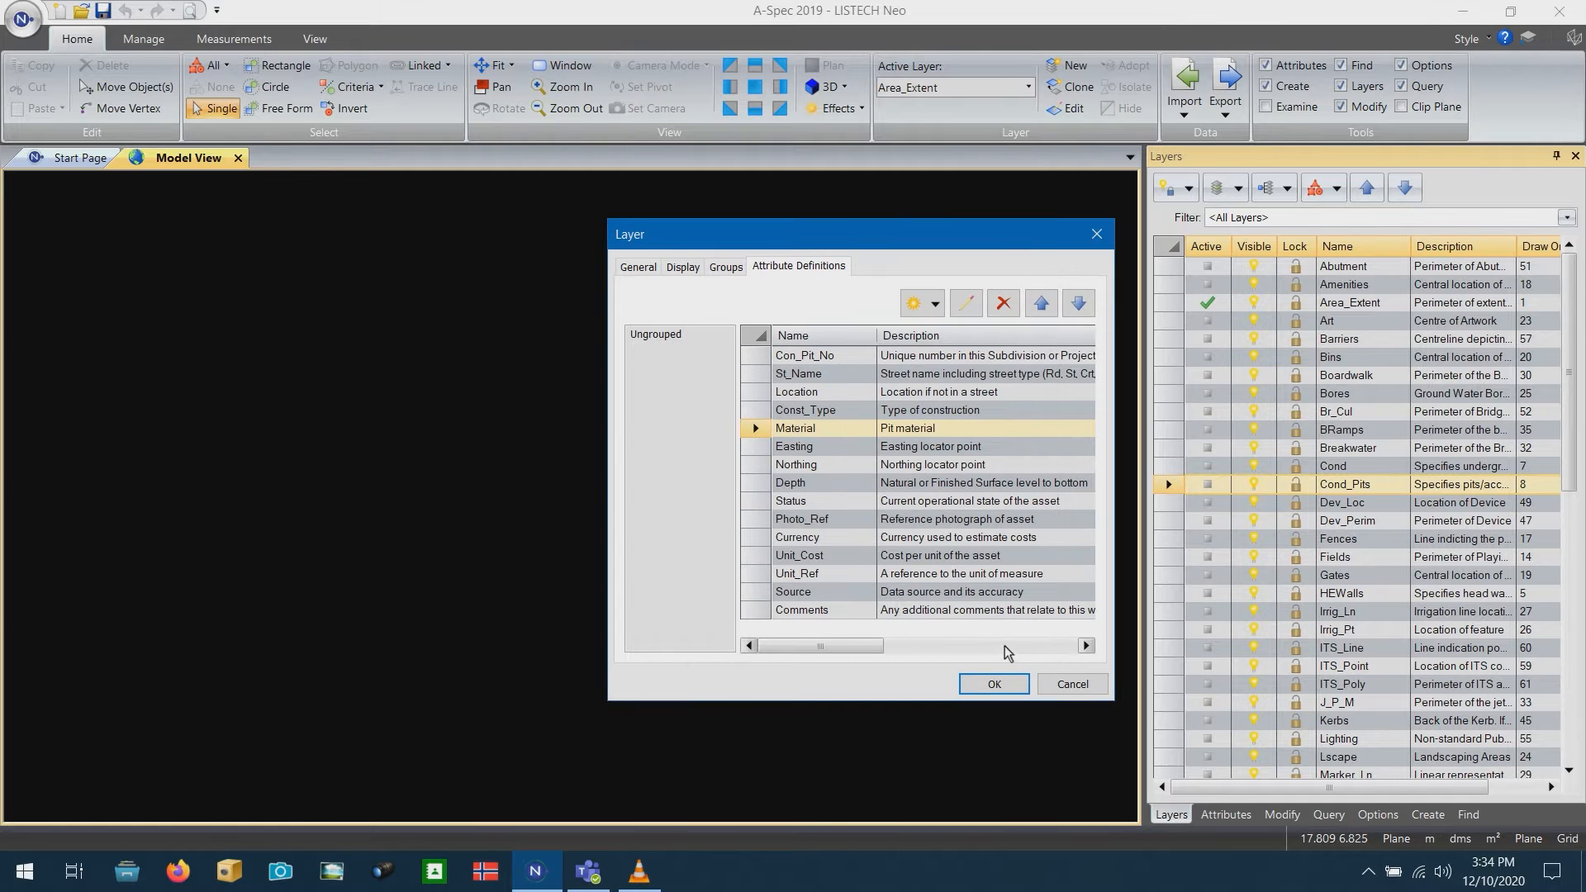
pyautogui.click(1089, 688)
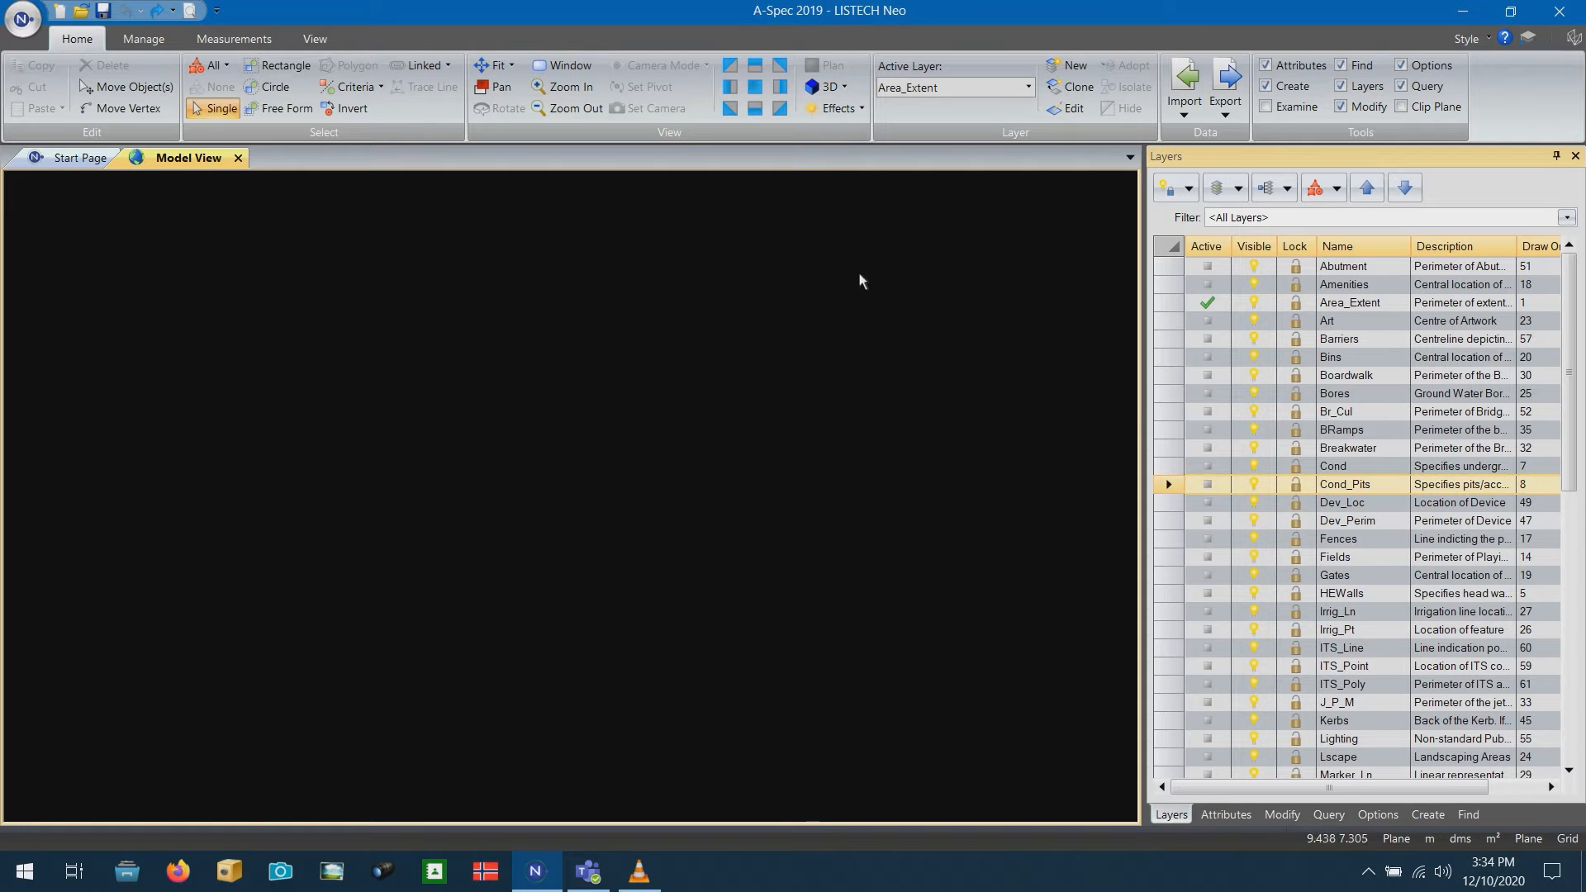
# Import the CSV file 12D Drainage Attributes.csv as an attribute definition lookup table named 12D Drainage Attributes
pyautogui.click(149, 41)
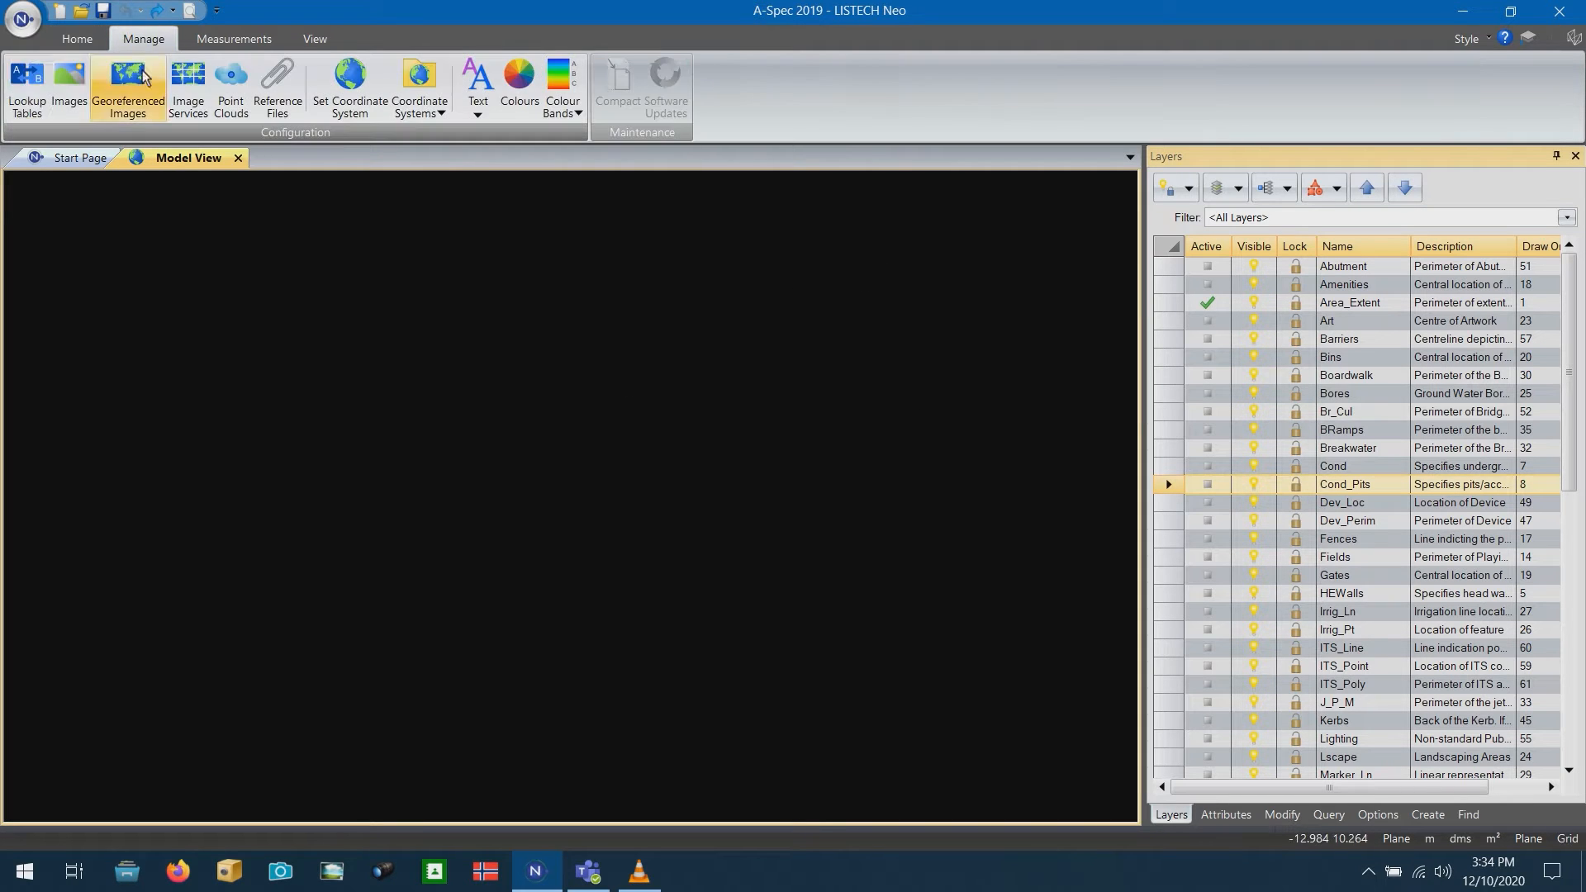
pyautogui.click(38, 76)
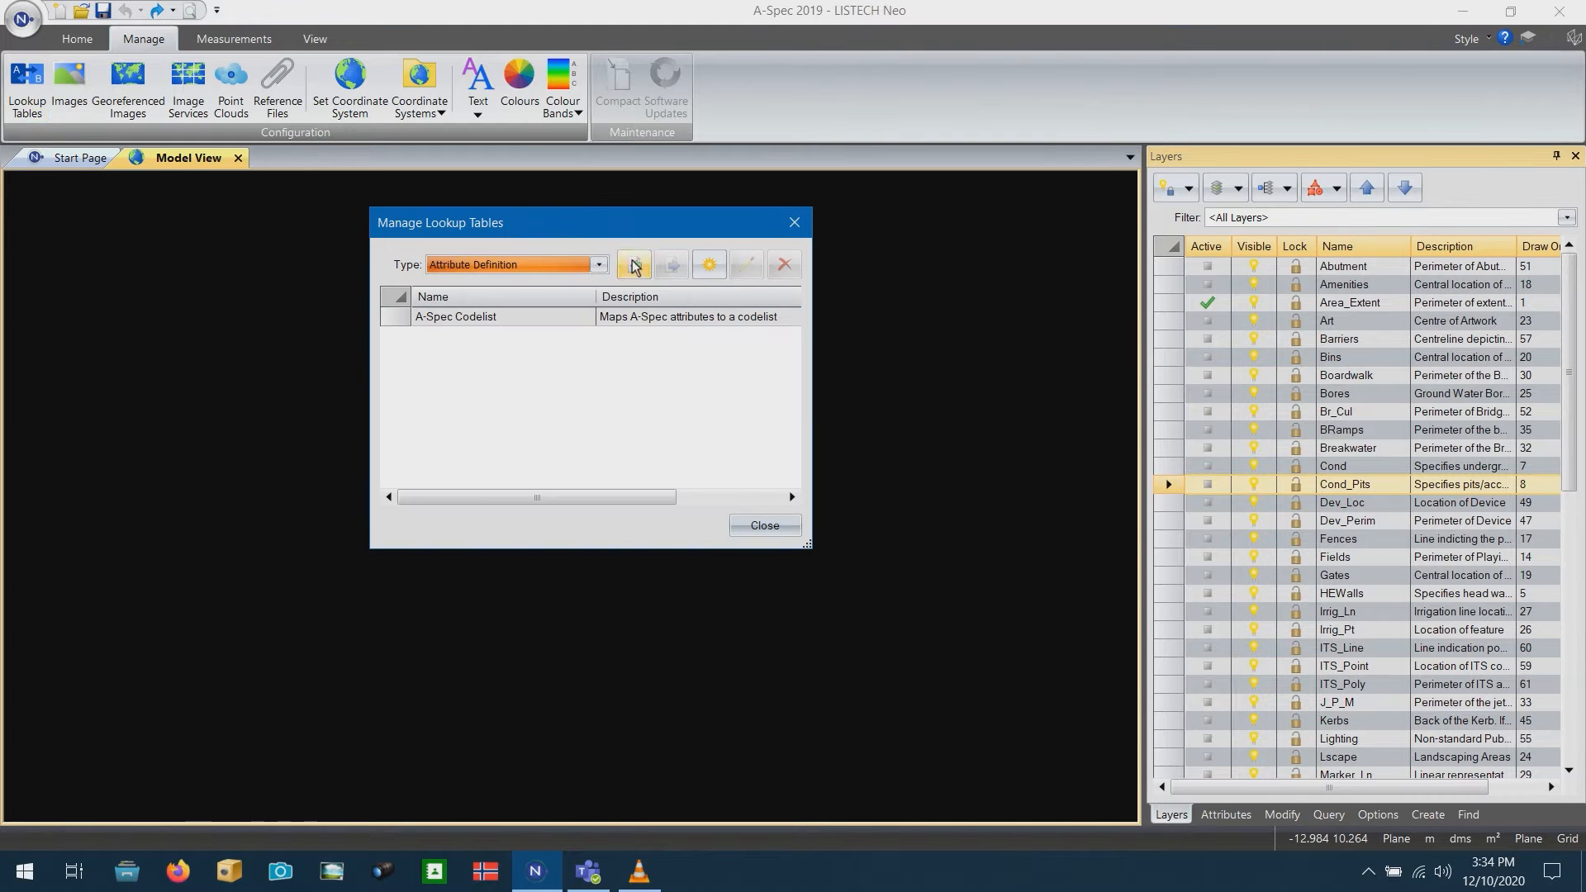
pyautogui.click(635, 266)
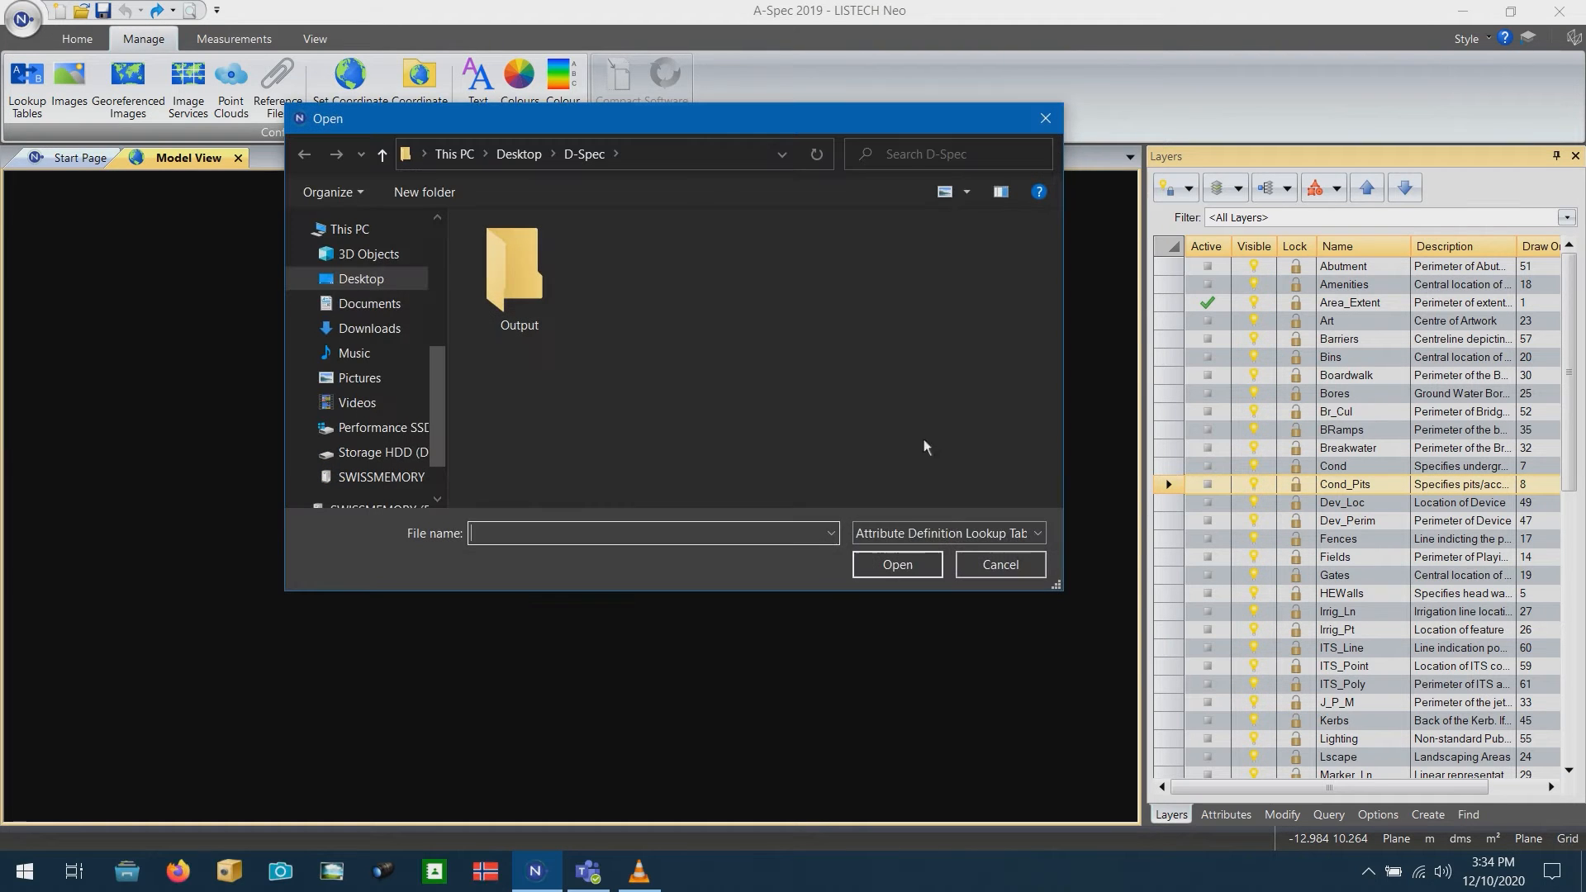
pyautogui.click(945, 535)
pyautogui.click(917, 575)
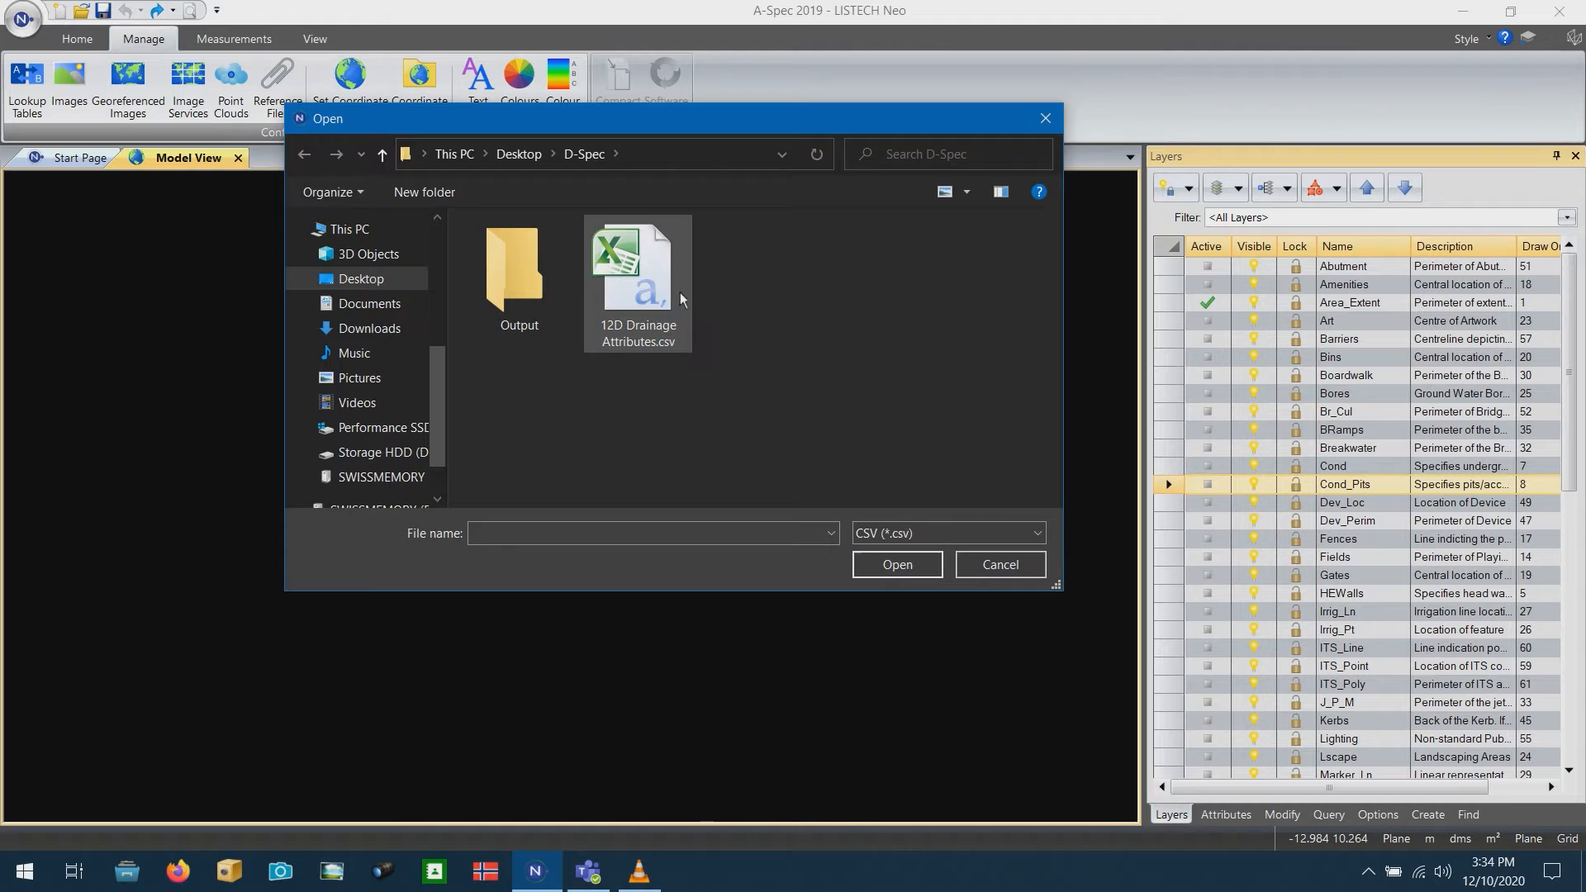
pyautogui.doubleClick(636, 251)
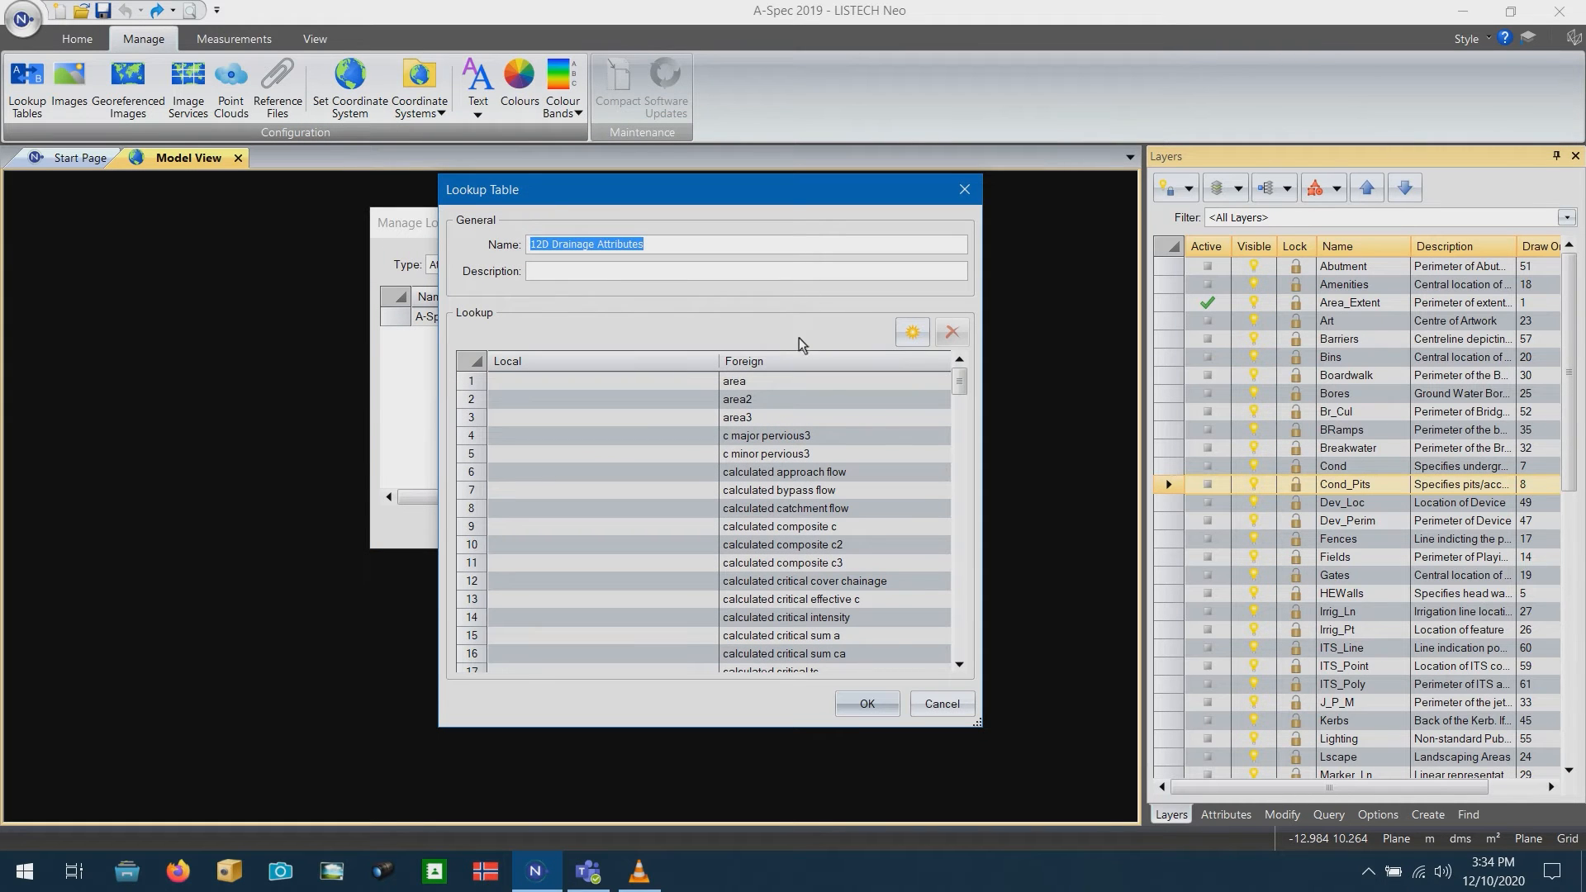
pyautogui.moveTo(961, 385)
pyautogui.mouseDown()
pyautogui.moveTo(961, 432)
pyautogui.moveTo(961, 379)
pyautogui.mouseUp()
pyautogui.click(868, 704)
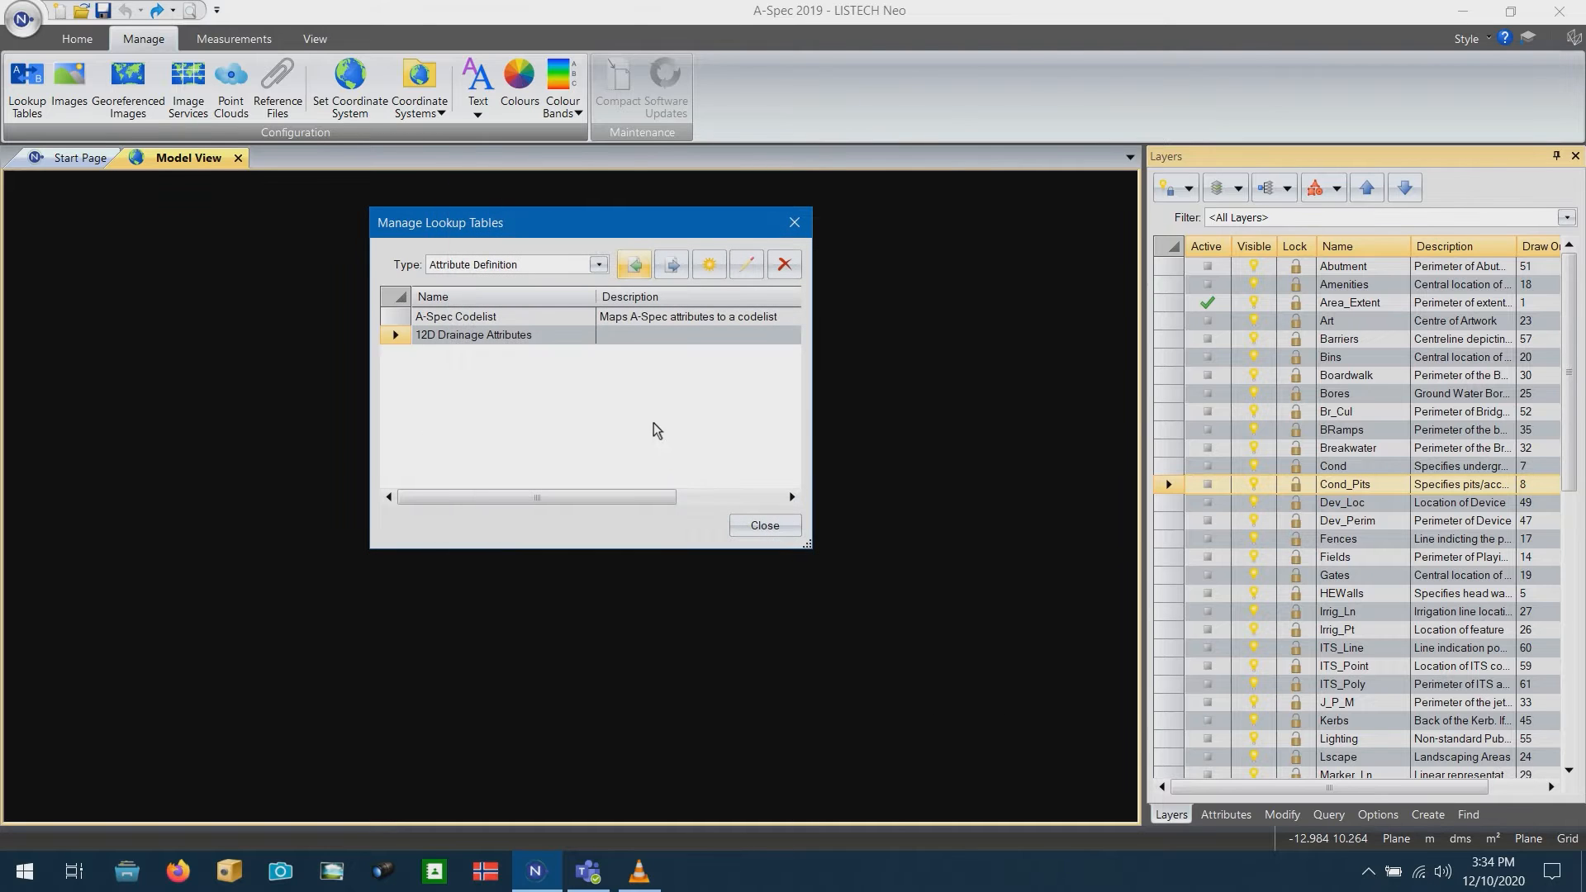
pyautogui.click(762, 529)
# Import the 12d archive SOMERFIELD DRAIN2 S36.12da using 12D Drainage Attributes as the attribute definition lookup table
pyautogui.click(79, 41)
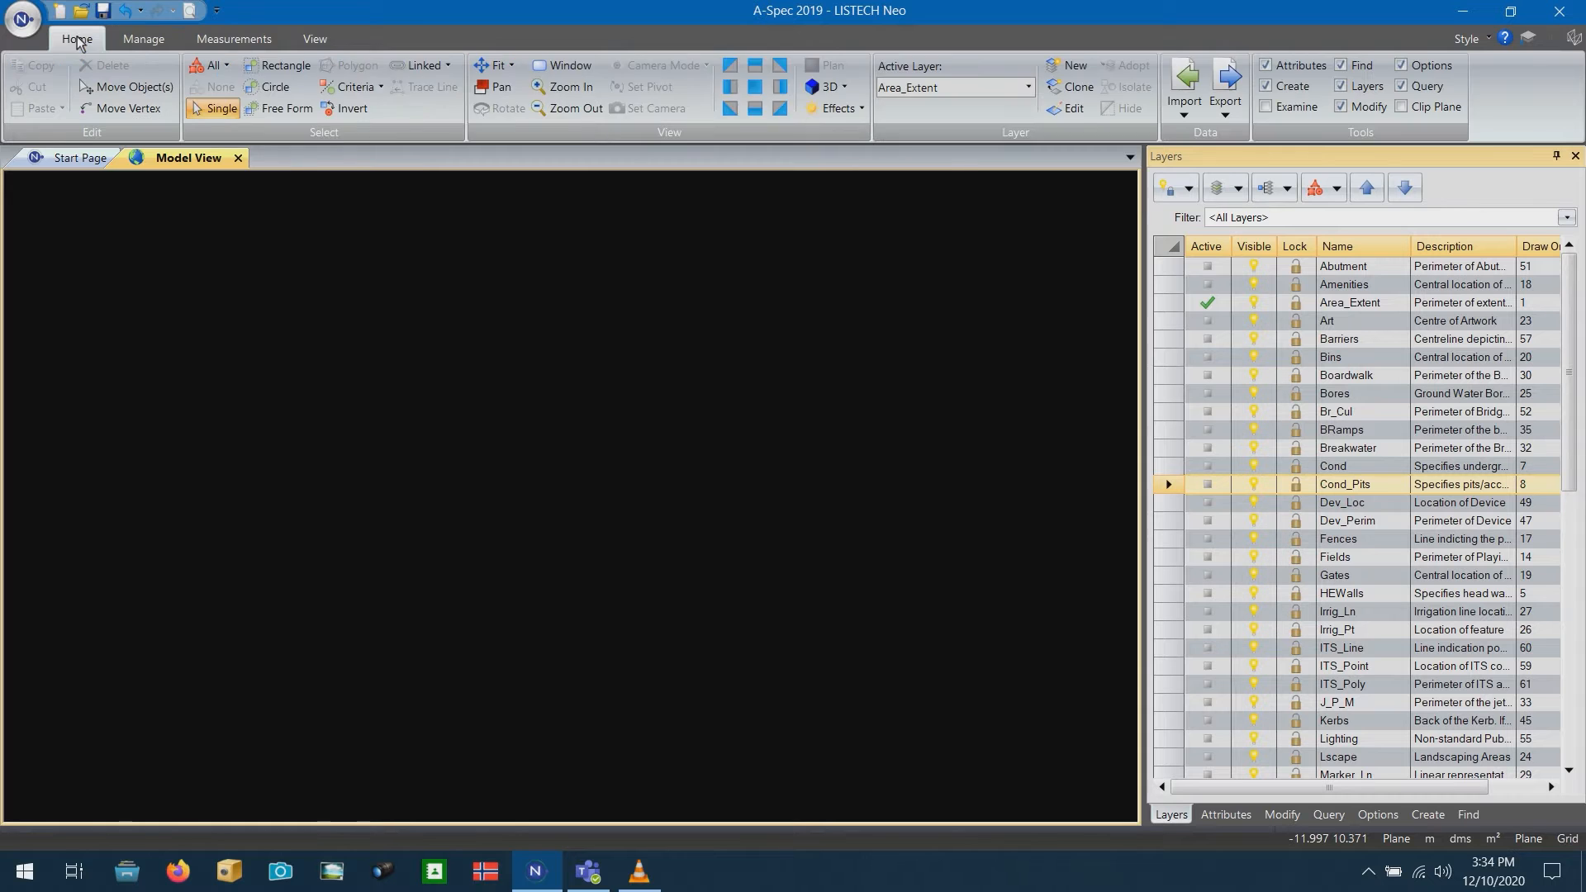
pyautogui.click(1187, 110)
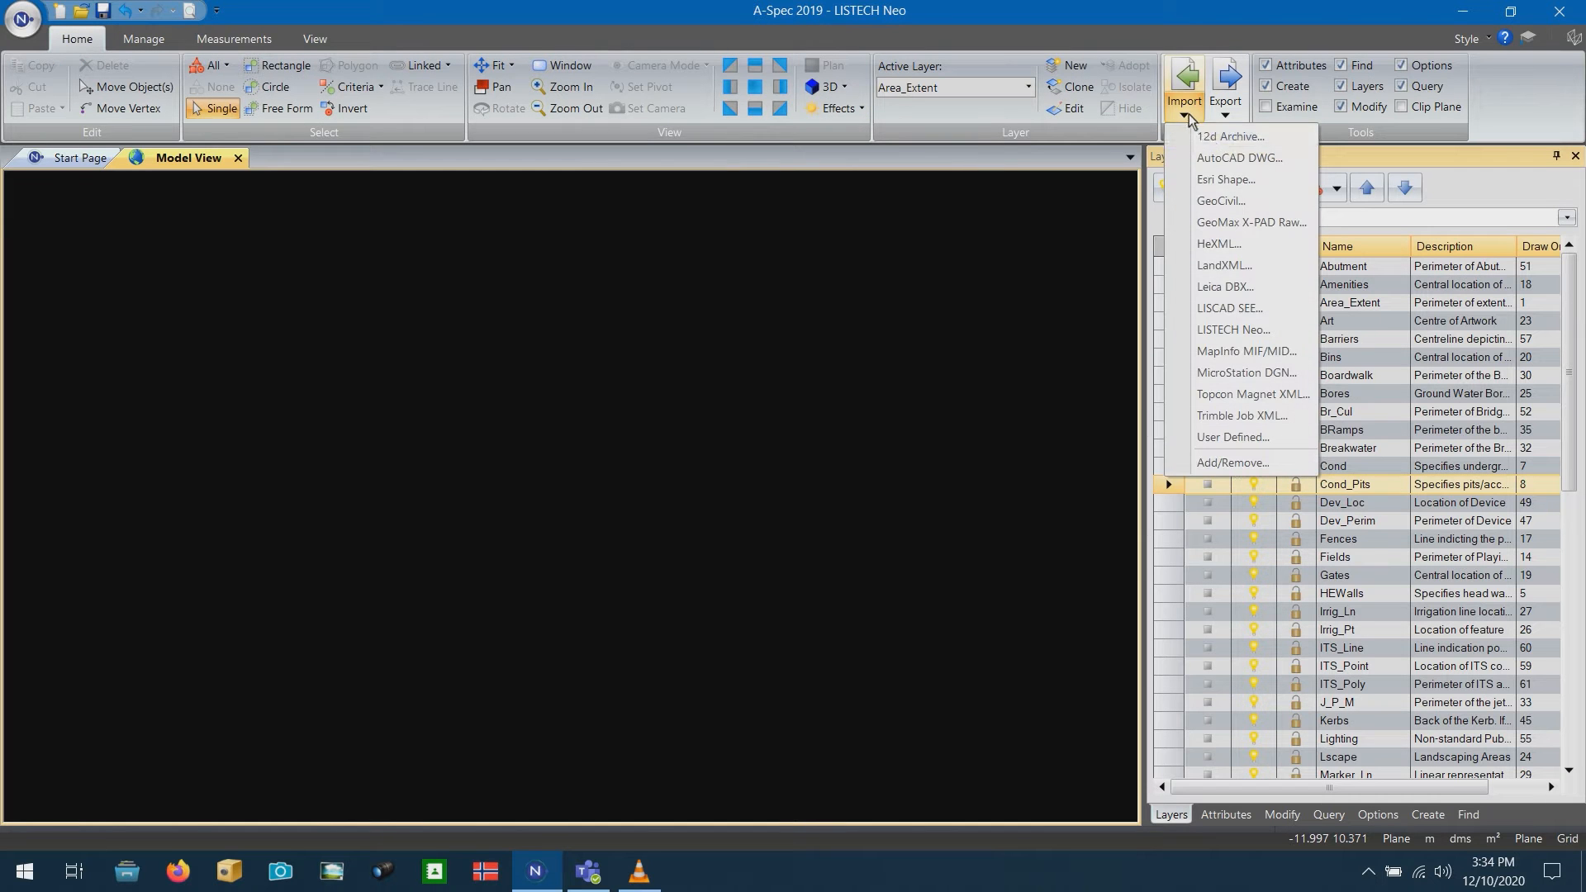
pyautogui.click(1230, 137)
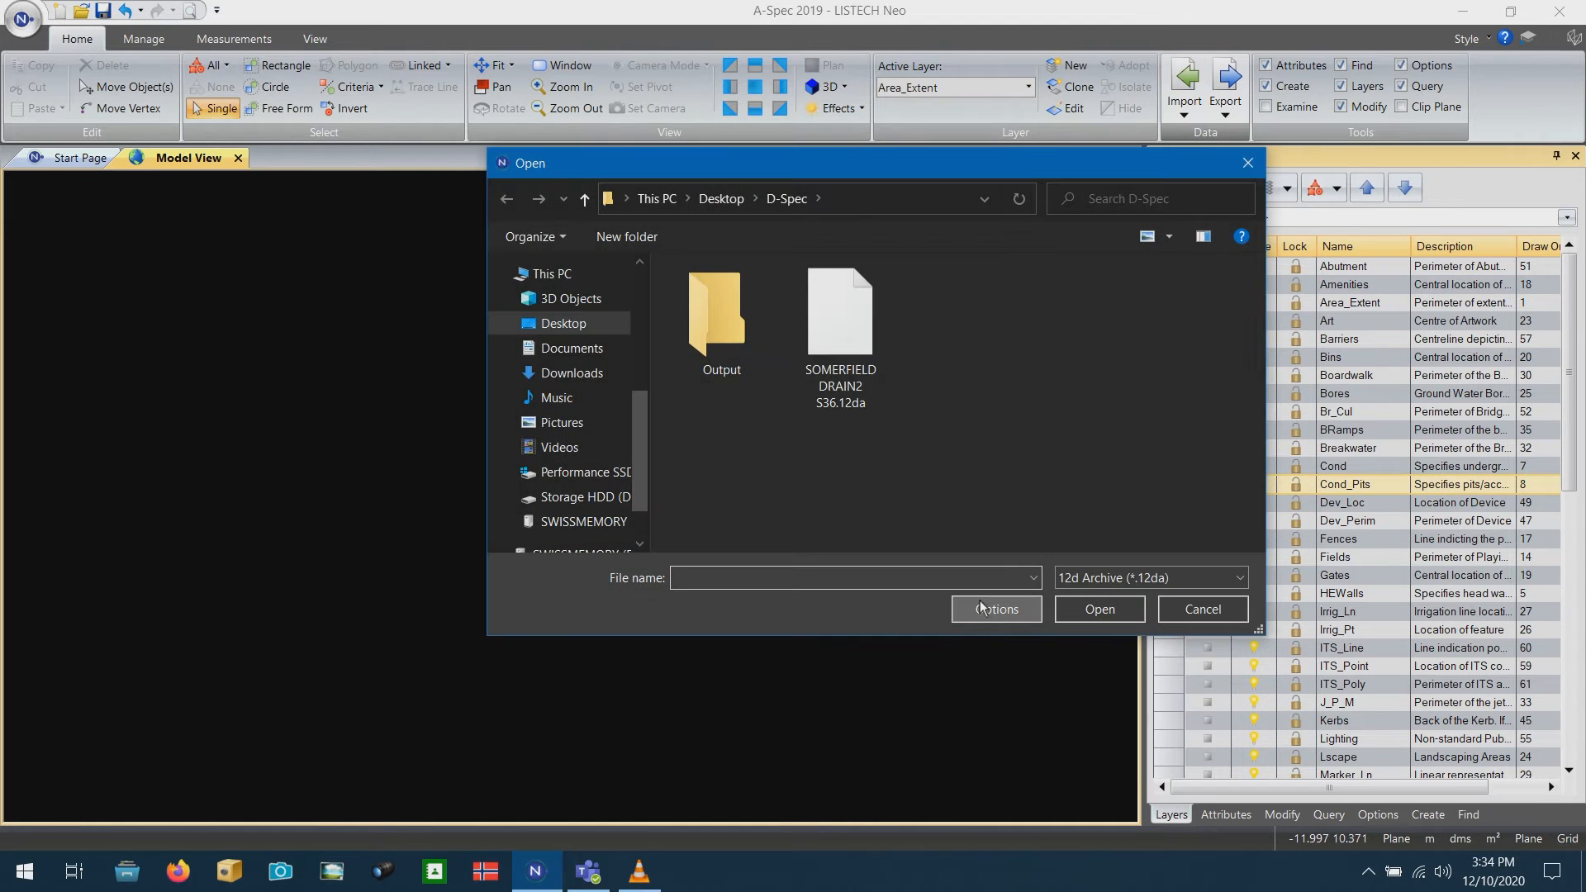
pyautogui.click(985, 609)
pyautogui.click(988, 380)
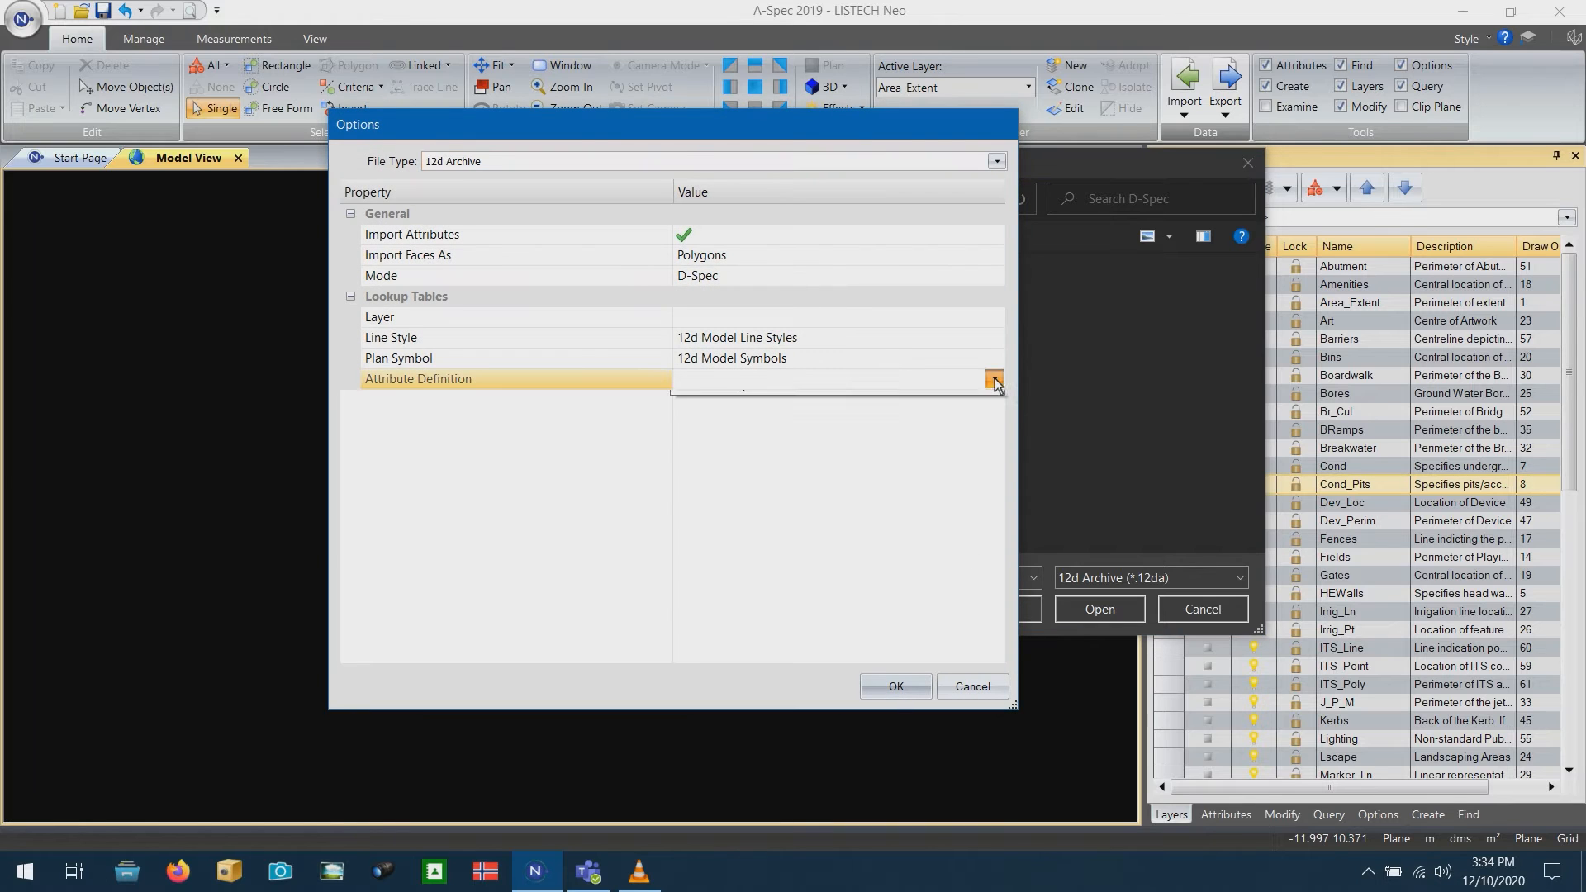
pyautogui.click(994, 378)
pyautogui.click(836, 440)
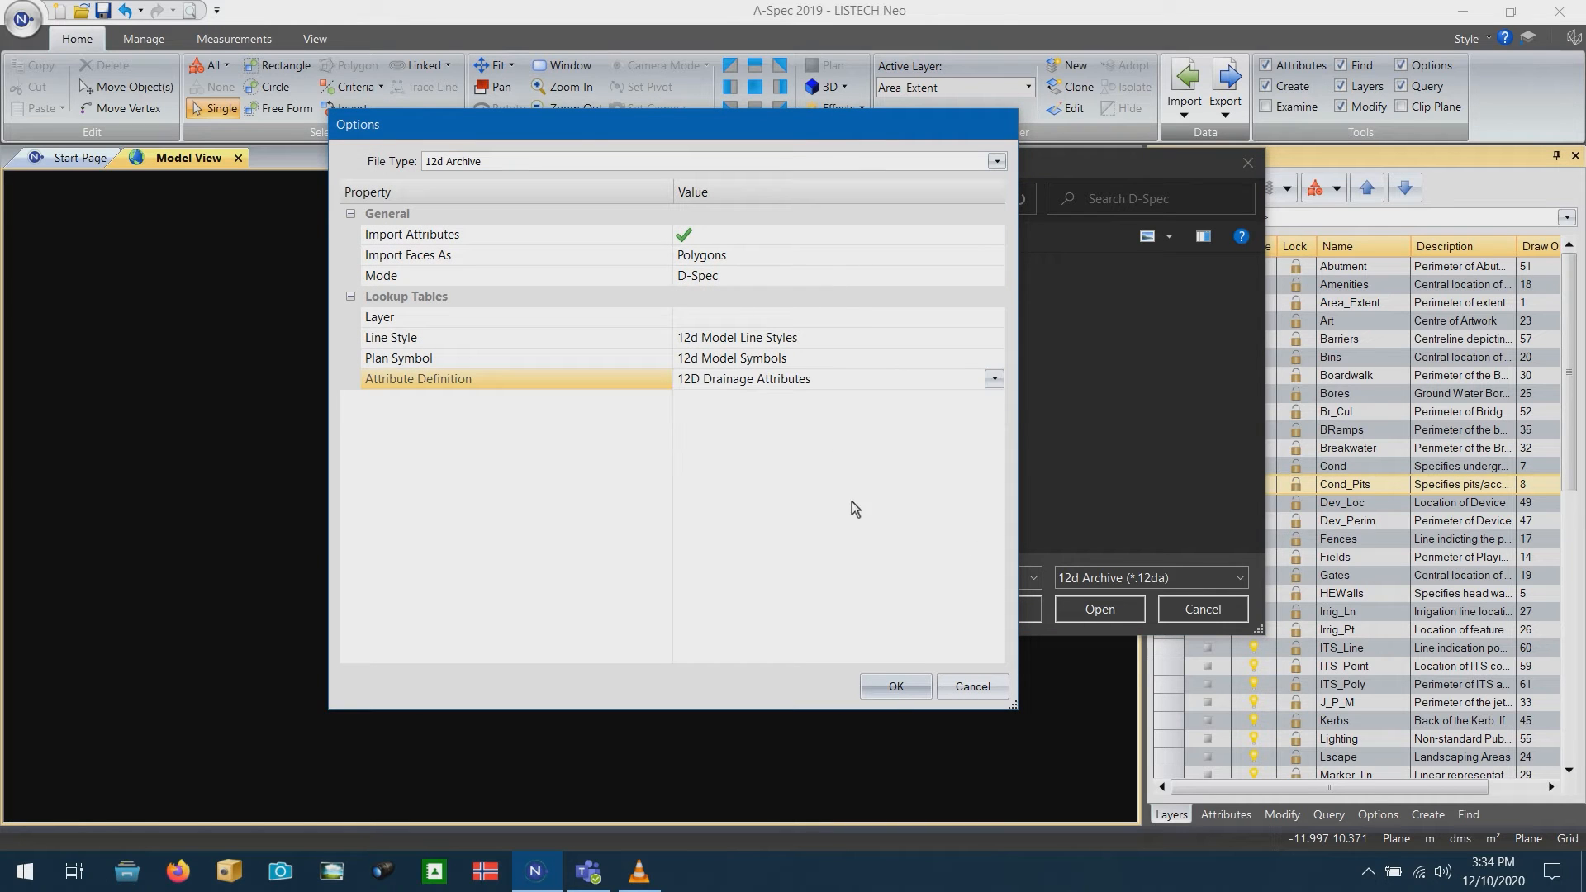
pyautogui.click(896, 688)
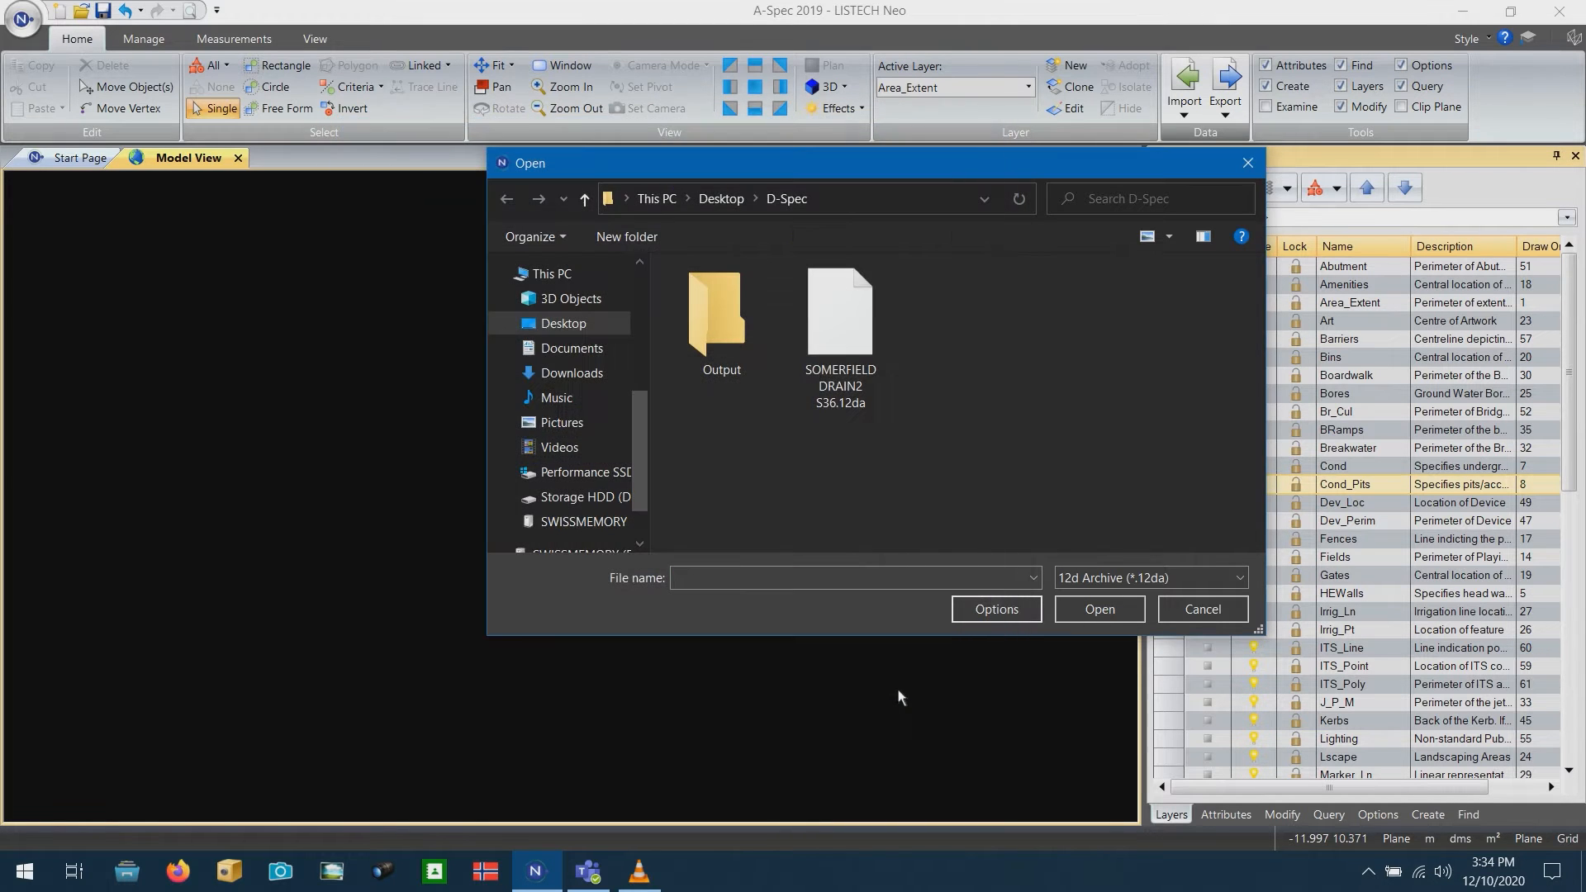
pyautogui.doubleClick(835, 309)
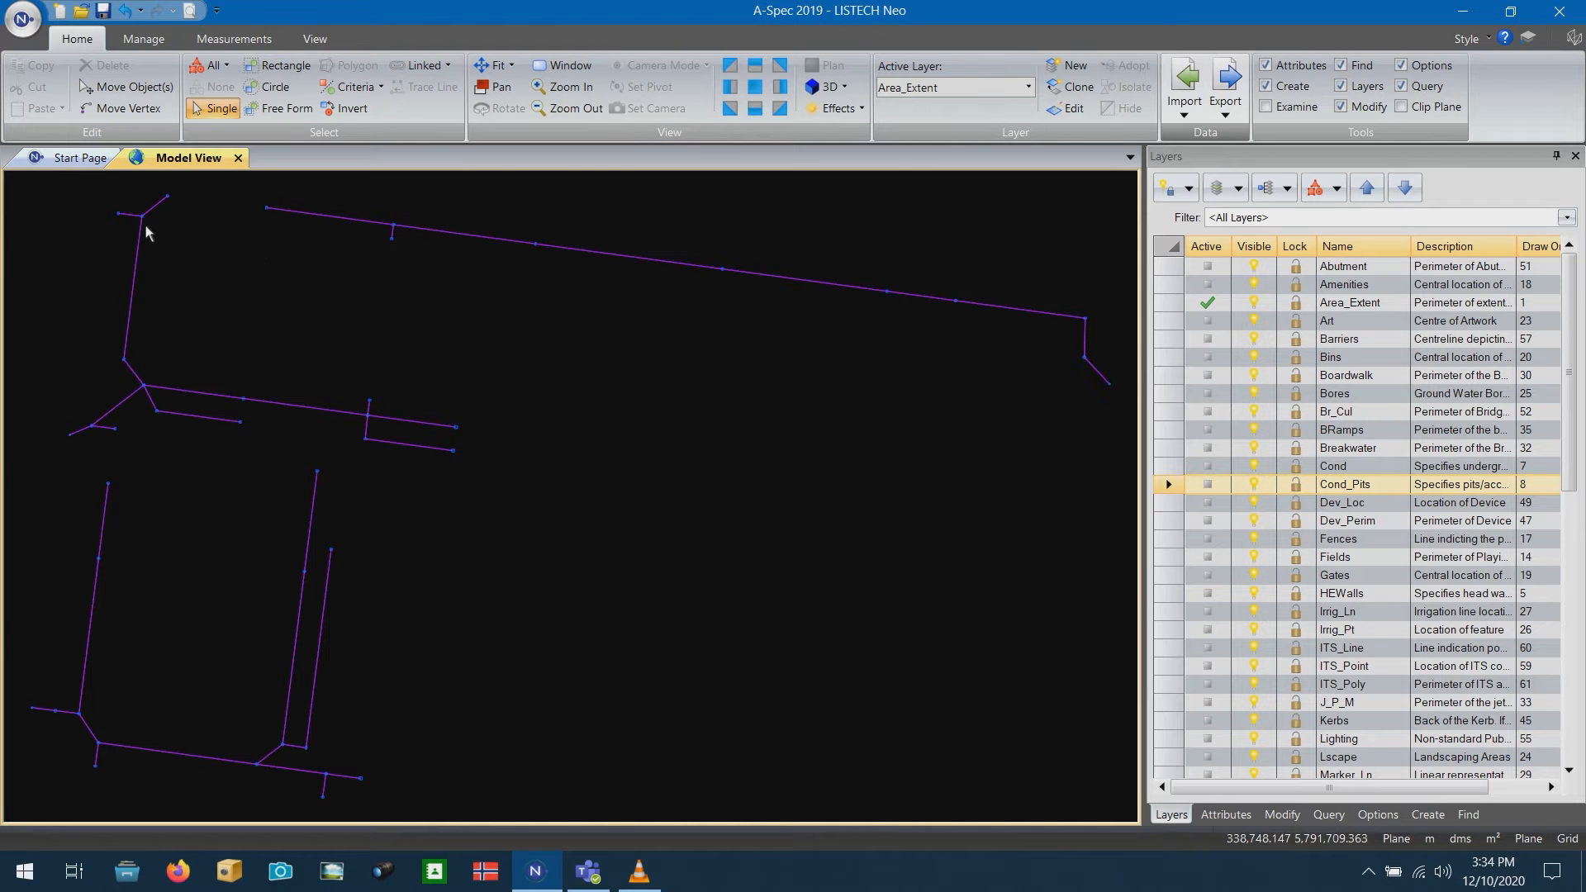
# Inspect the imported attributes of the short diagonal pipe near the drawing's upper left and the pit at its upper end
pyautogui.scroll(8, 144, 194)
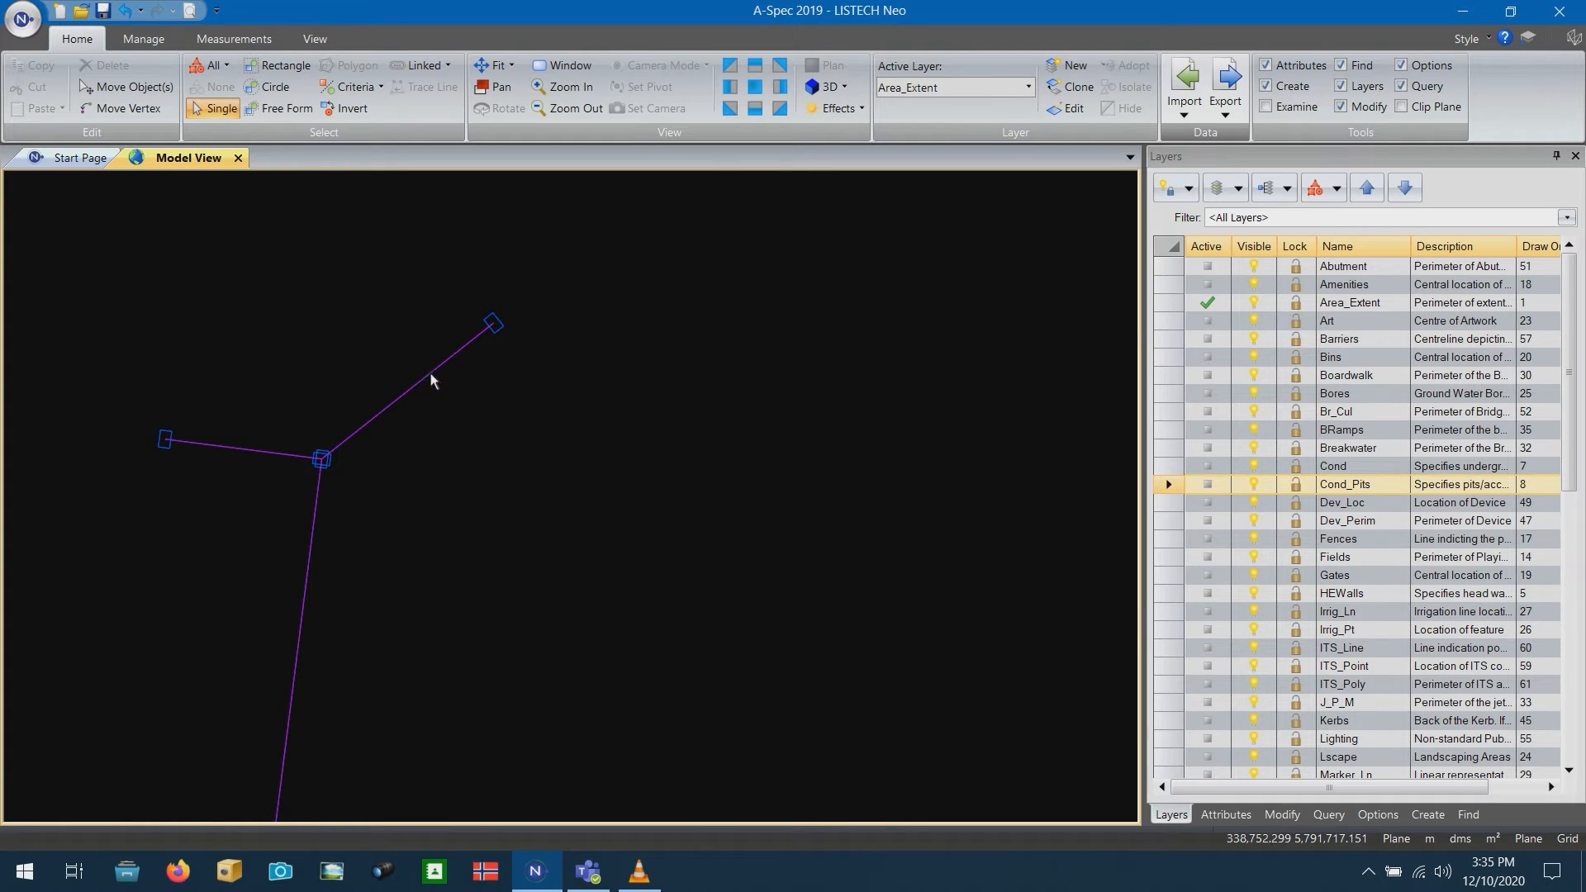
pyautogui.click(429, 375)
pyautogui.click(1222, 814)
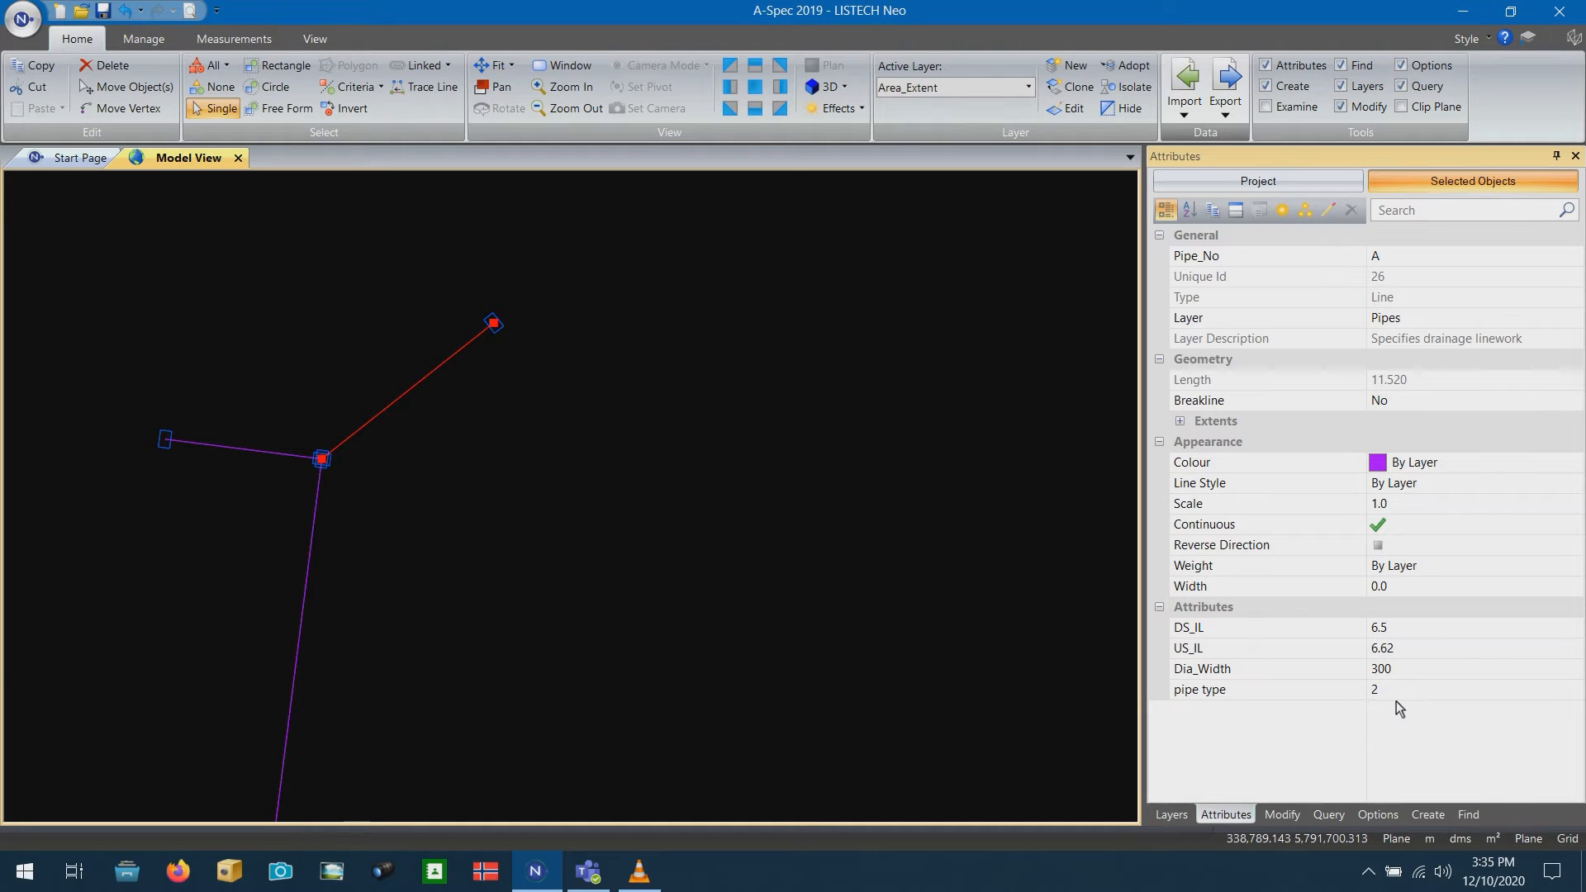
pyautogui.click(499, 327)
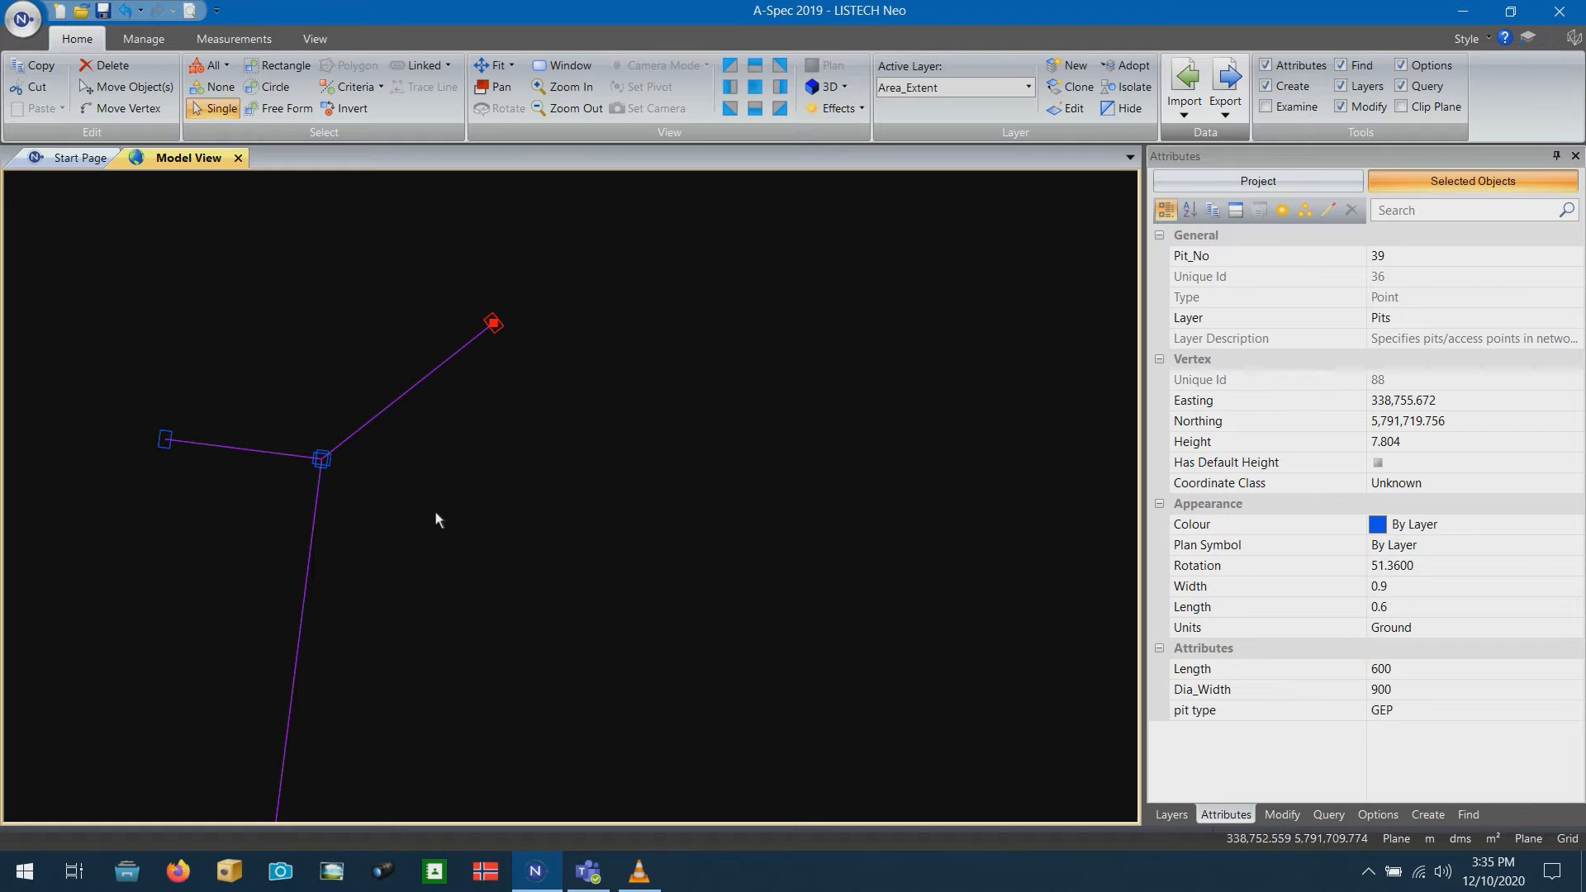
# Select all points and filter out duplicate objects with 0.001 east/north and height tolerances, averaging positions and matching layers
pyautogui.click(306, 423)
pyautogui.scroll(3, 285, 466)
pyautogui.scroll(2, 289, 461)
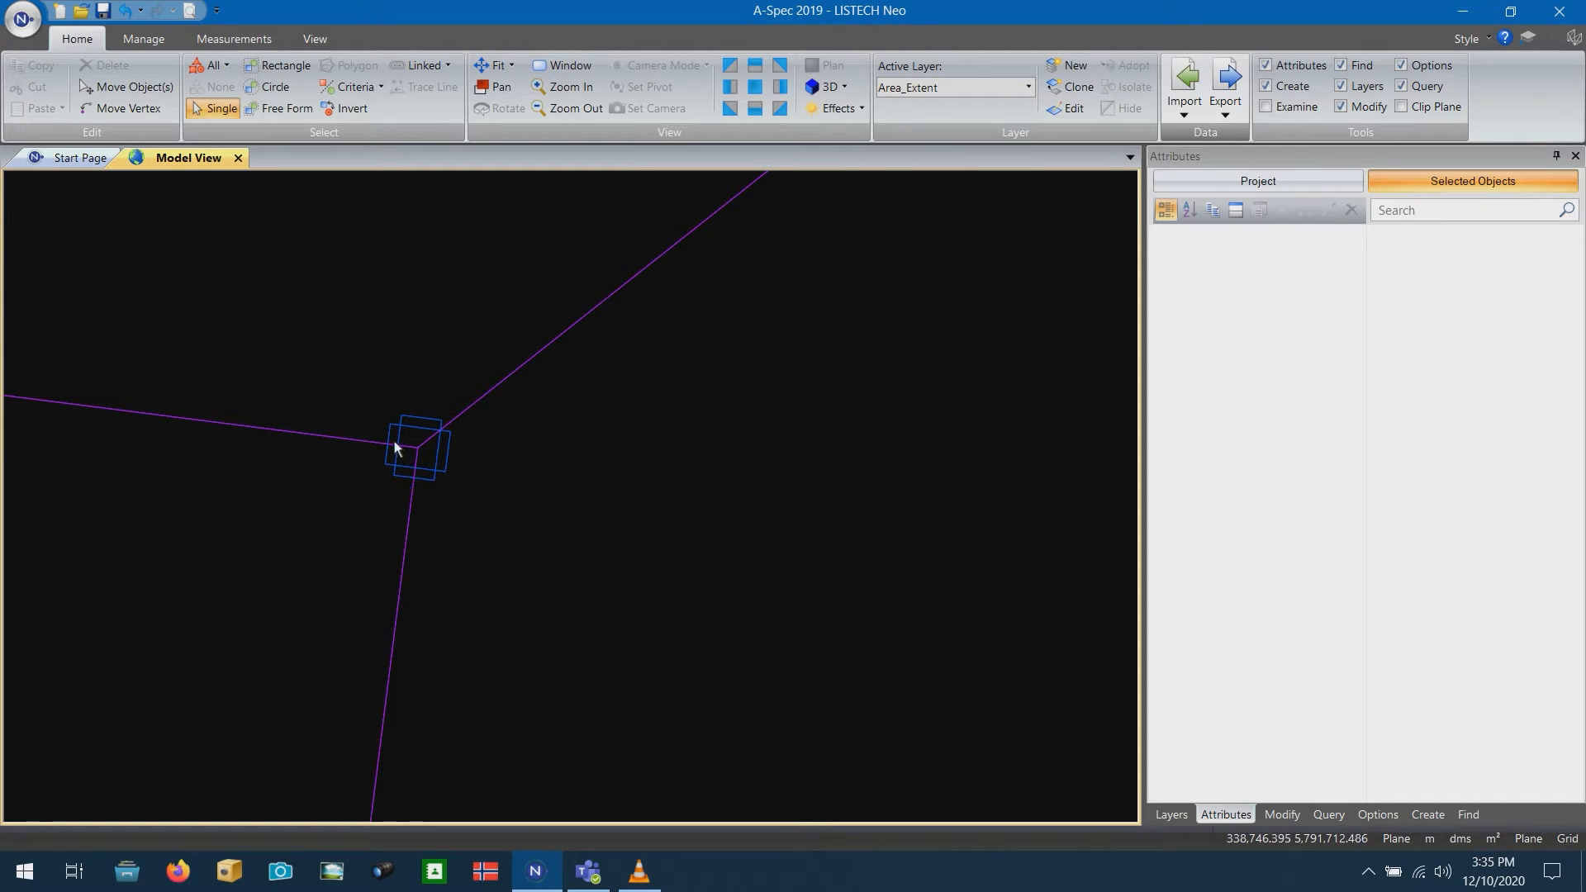
pyautogui.click(226, 66)
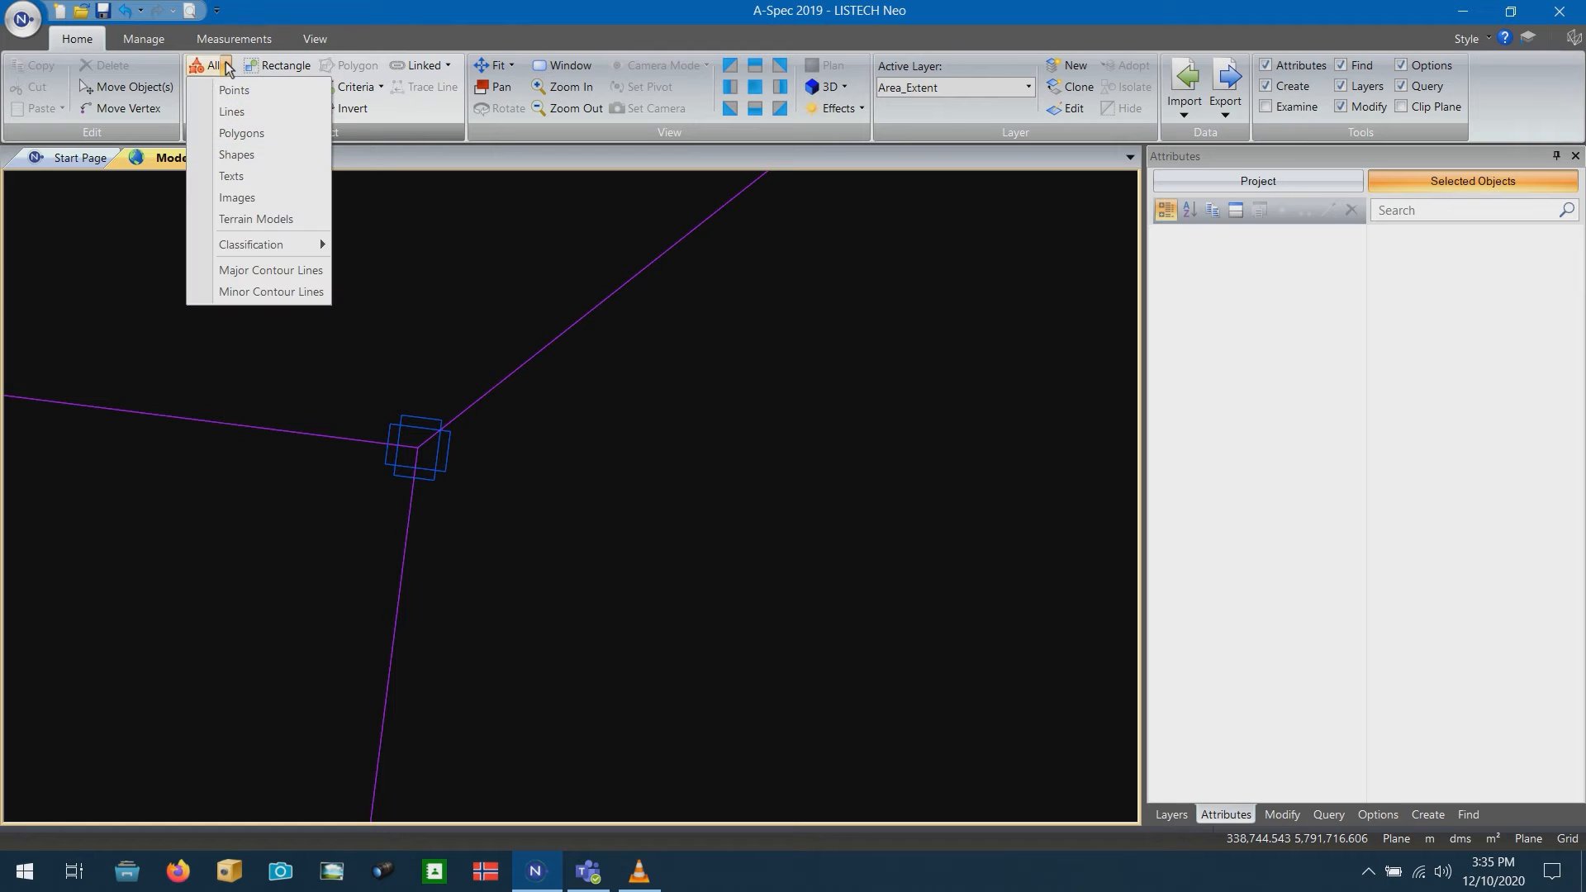
pyautogui.click(234, 91)
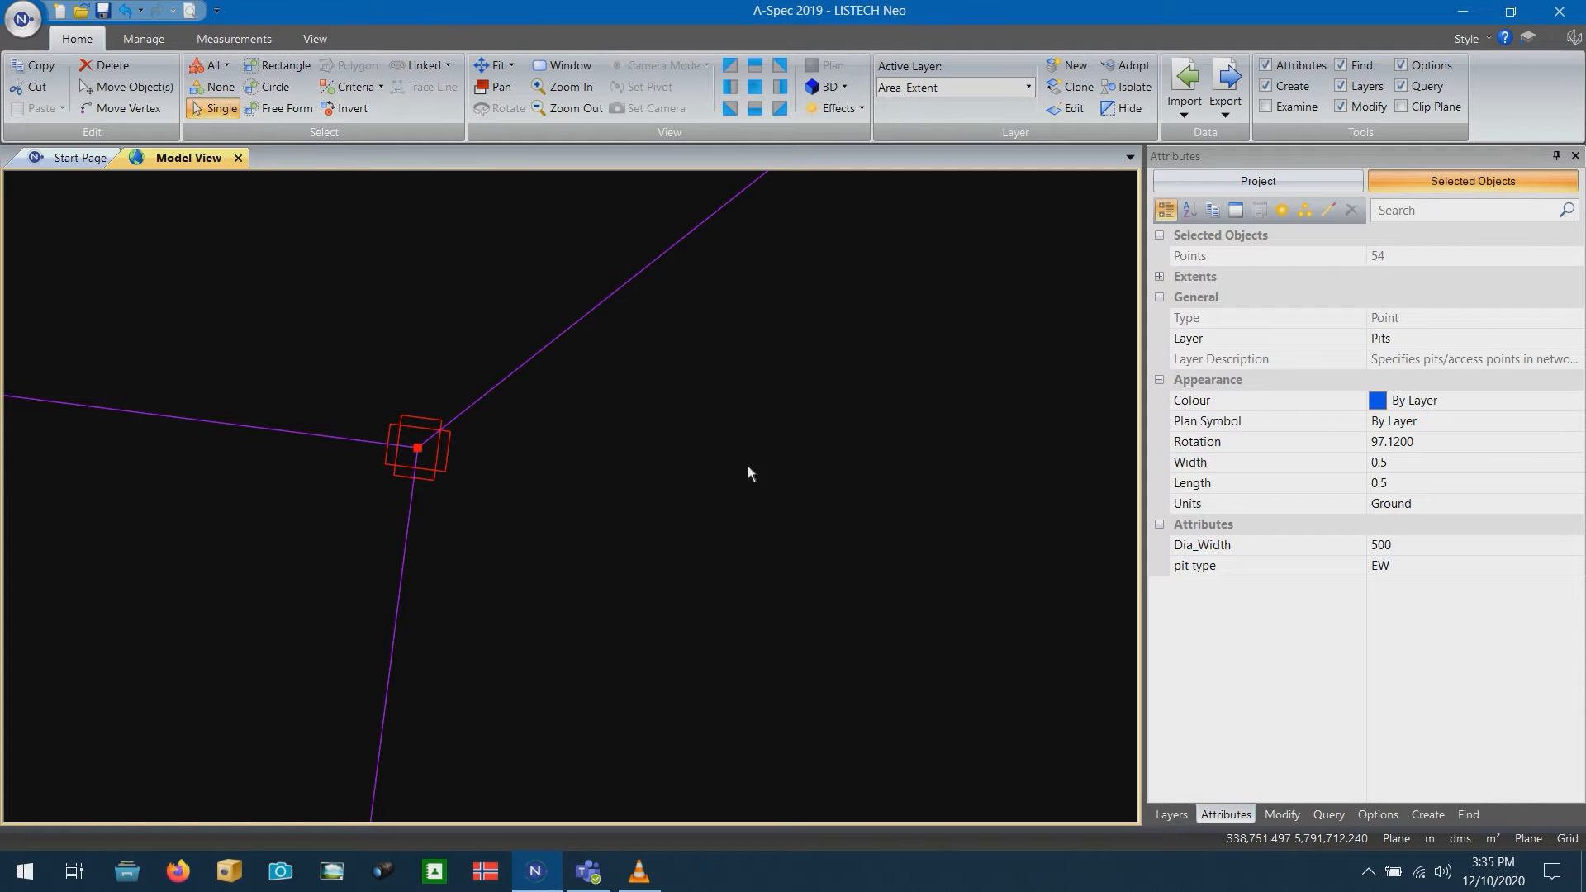
pyautogui.click(1282, 815)
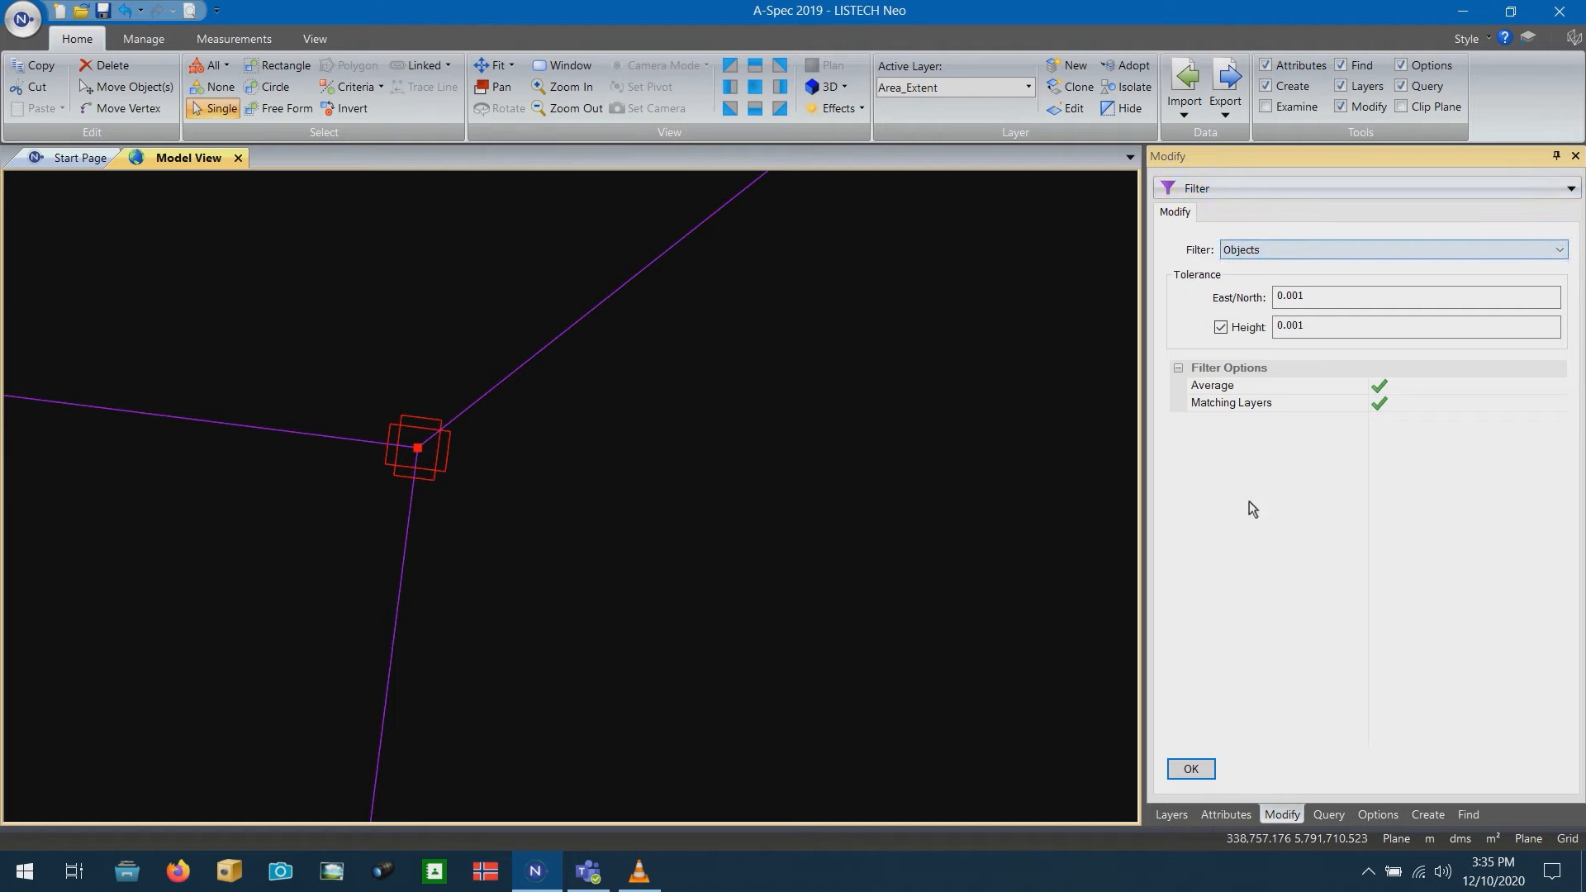
pyautogui.click(1192, 768)
pyautogui.click(840, 511)
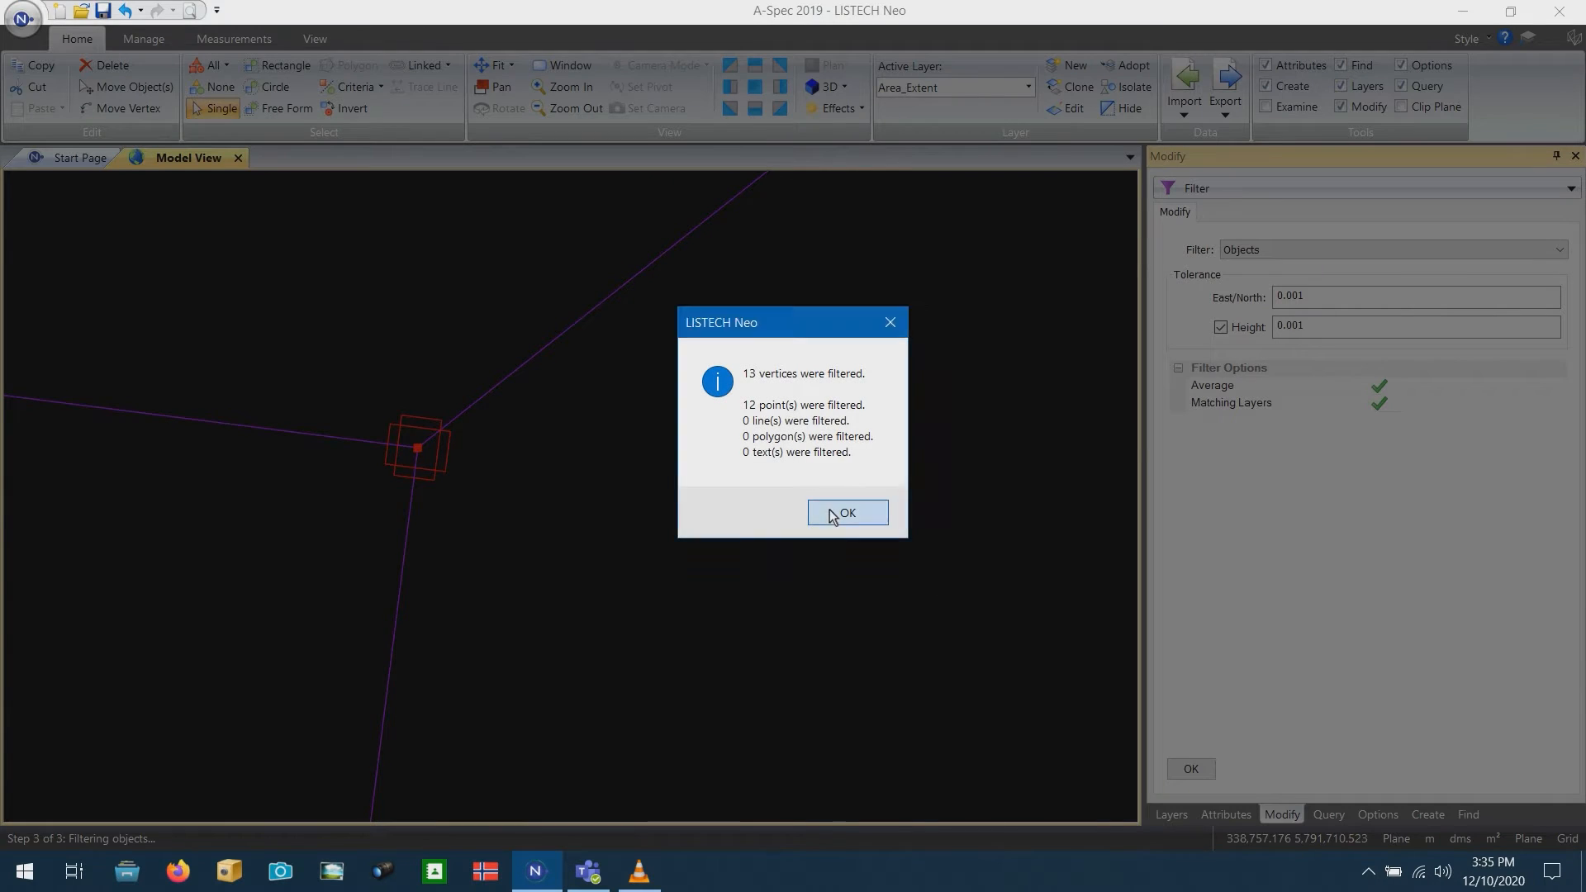
pyautogui.scroll(-3, 661, 449)
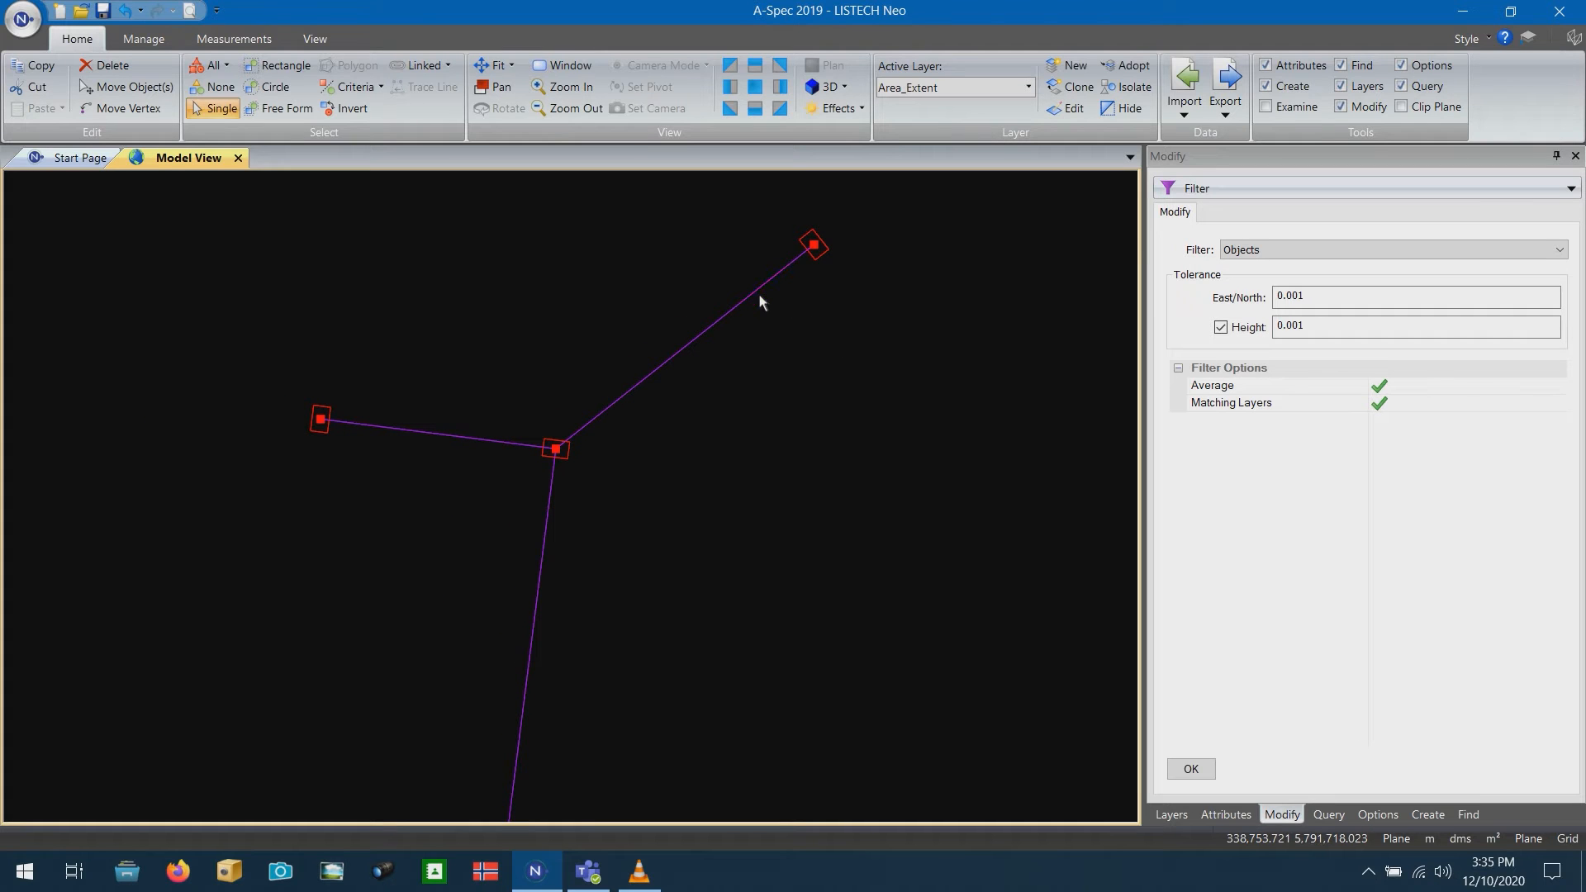
# Select the diagonal pipe and review the 12D Drainage Conversion query, including its 'EW' pit type condition for moving end walls
pyautogui.click(763, 289)
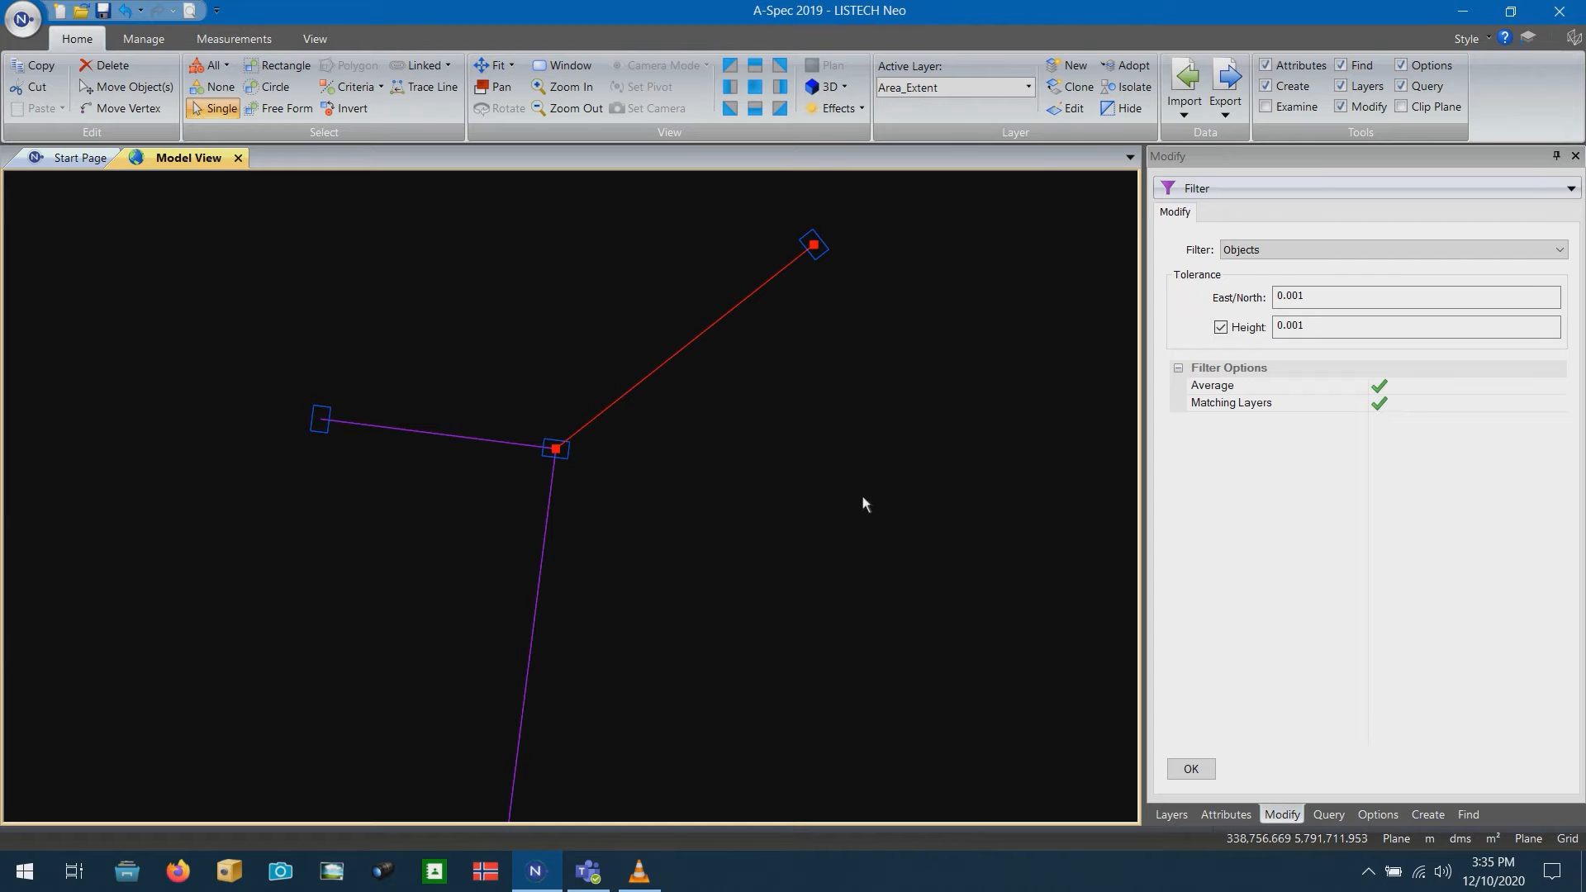
pyautogui.click(1327, 816)
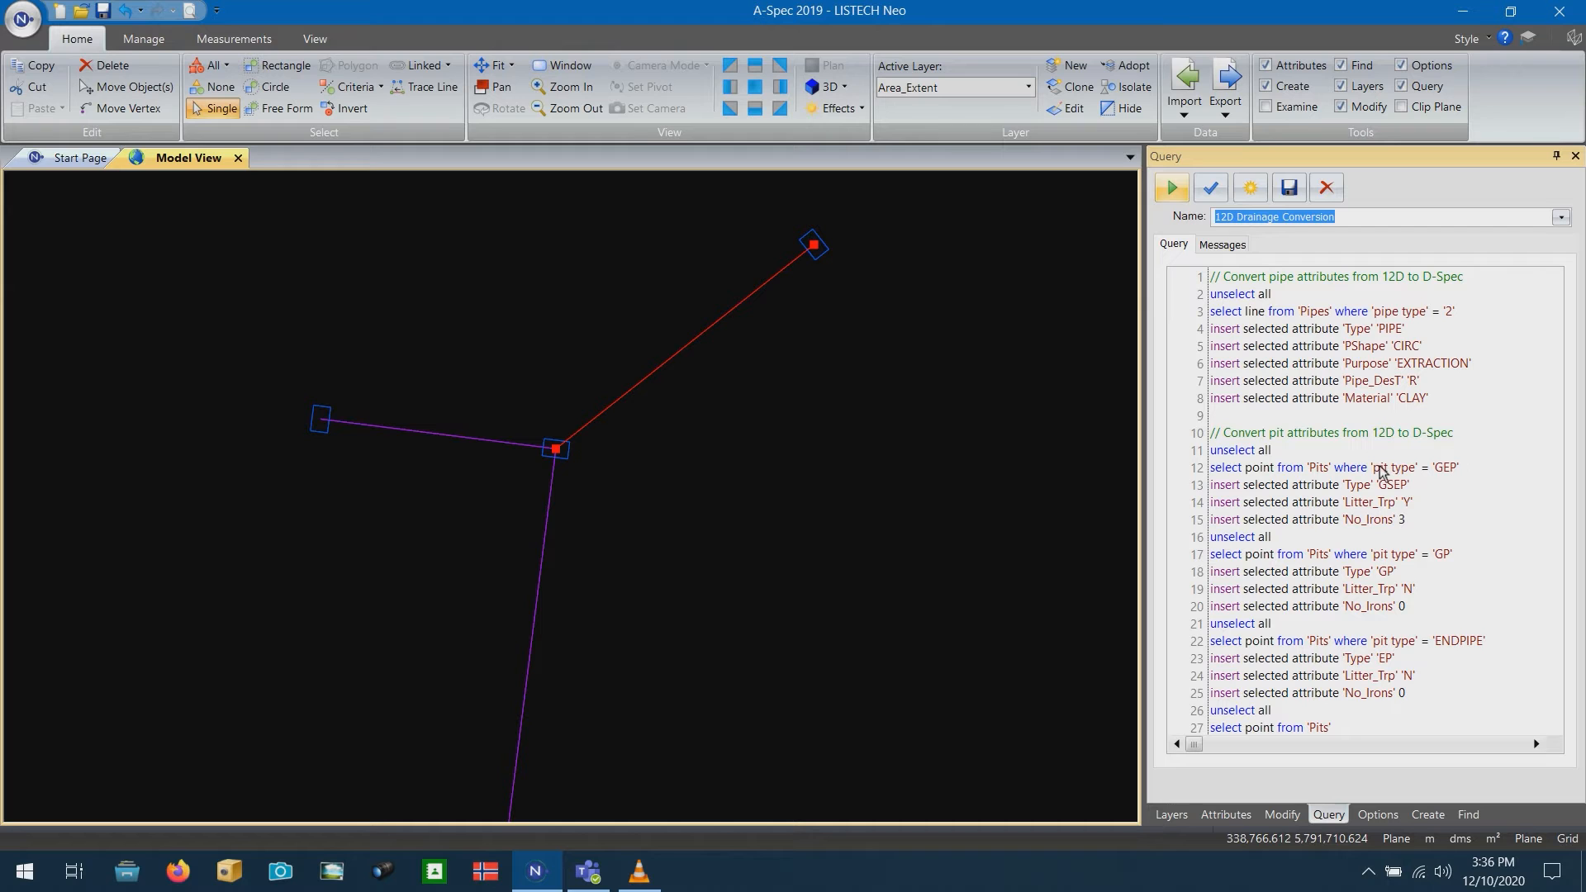
pyautogui.scroll(-1, 1397, 612)
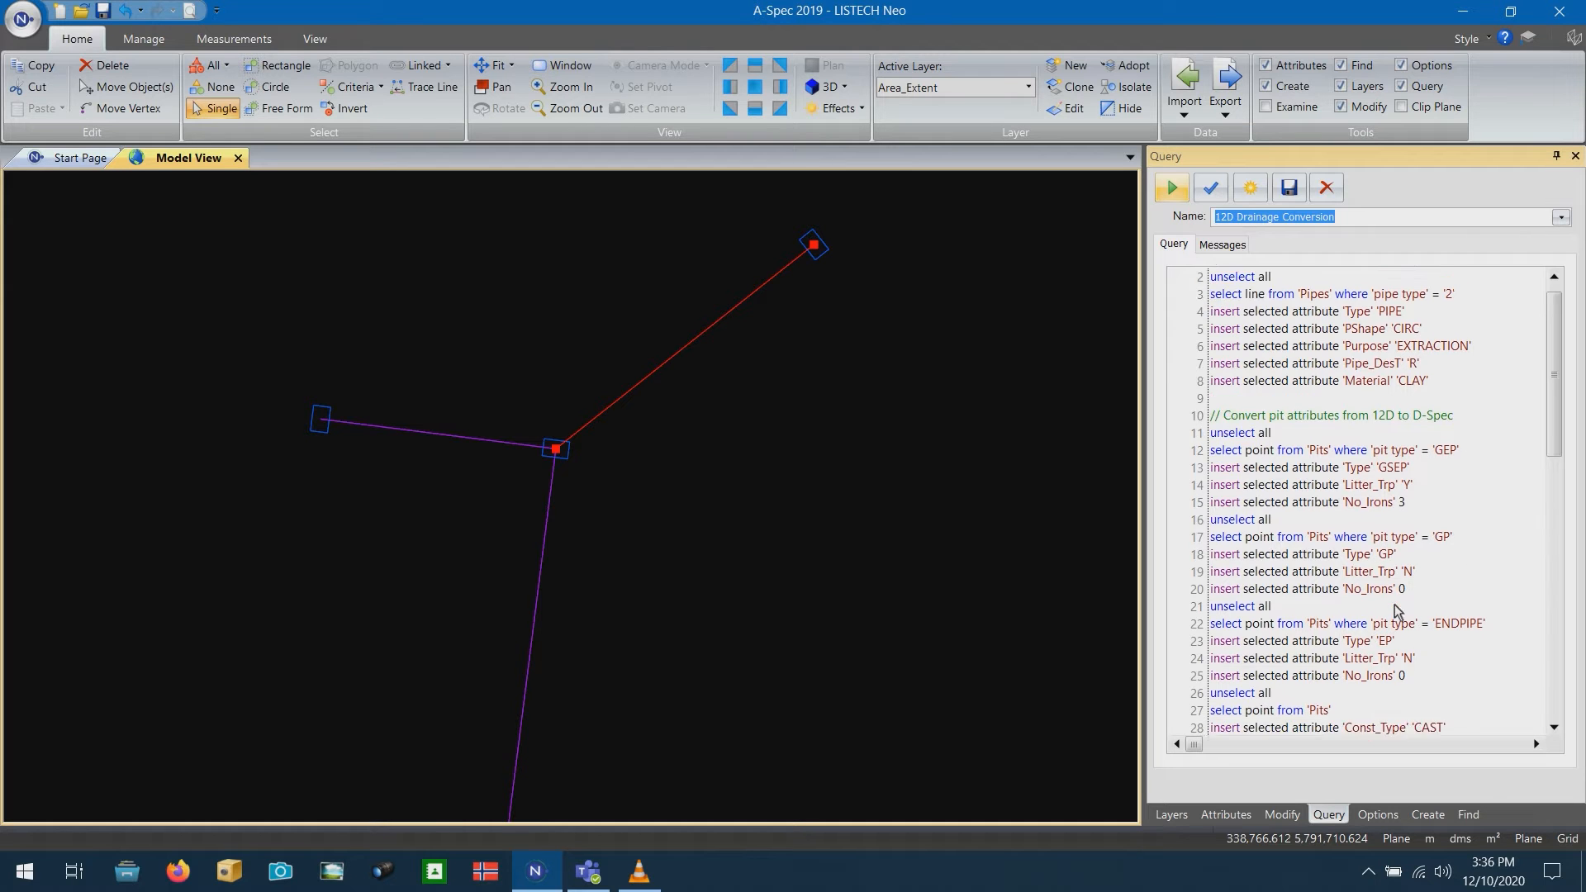
pyautogui.scroll(-6, 1396, 612)
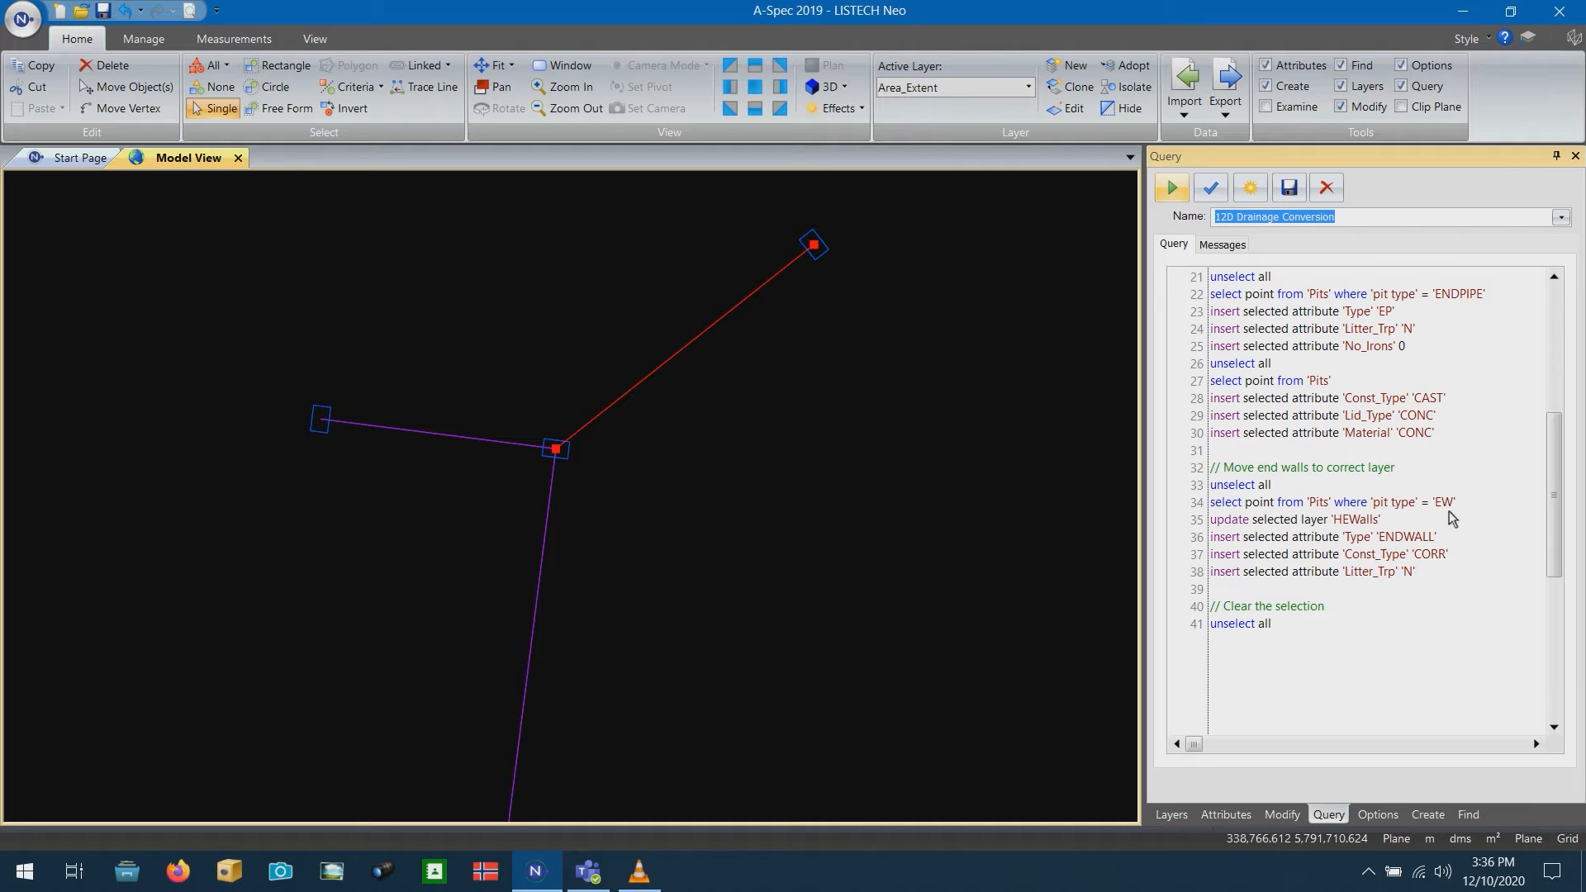
pyautogui.moveTo(1432, 502); pyautogui.dragTo(1468, 504)
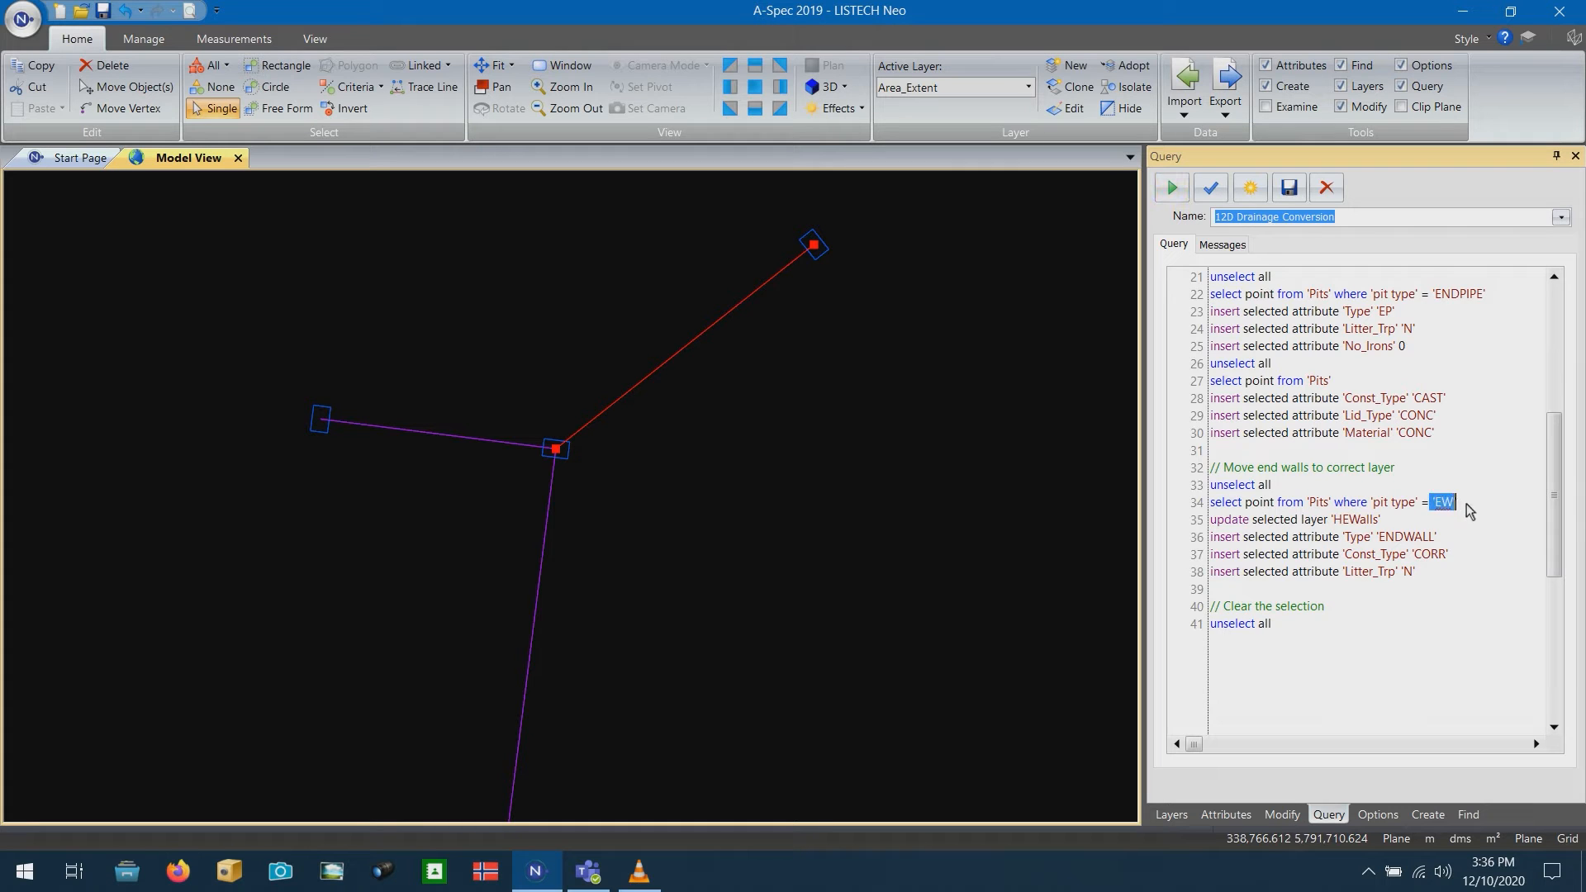
# Run the 12D Drainage Conversion query on the drainage data and review its message log
pyautogui.click(1361, 520)
pyautogui.click(1171, 189)
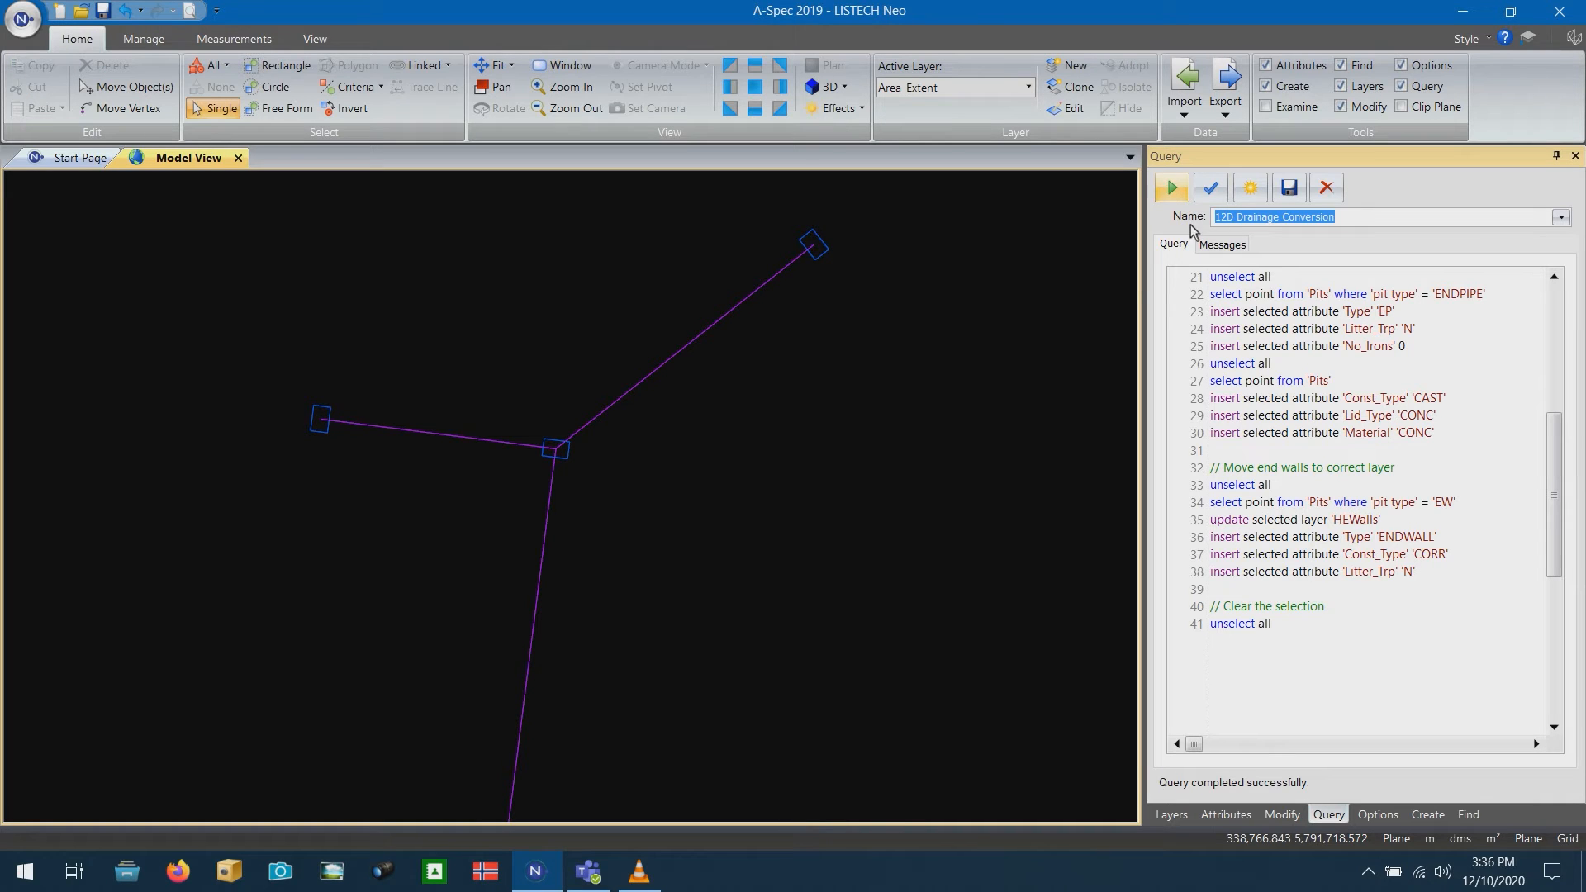
pyautogui.click(1224, 246)
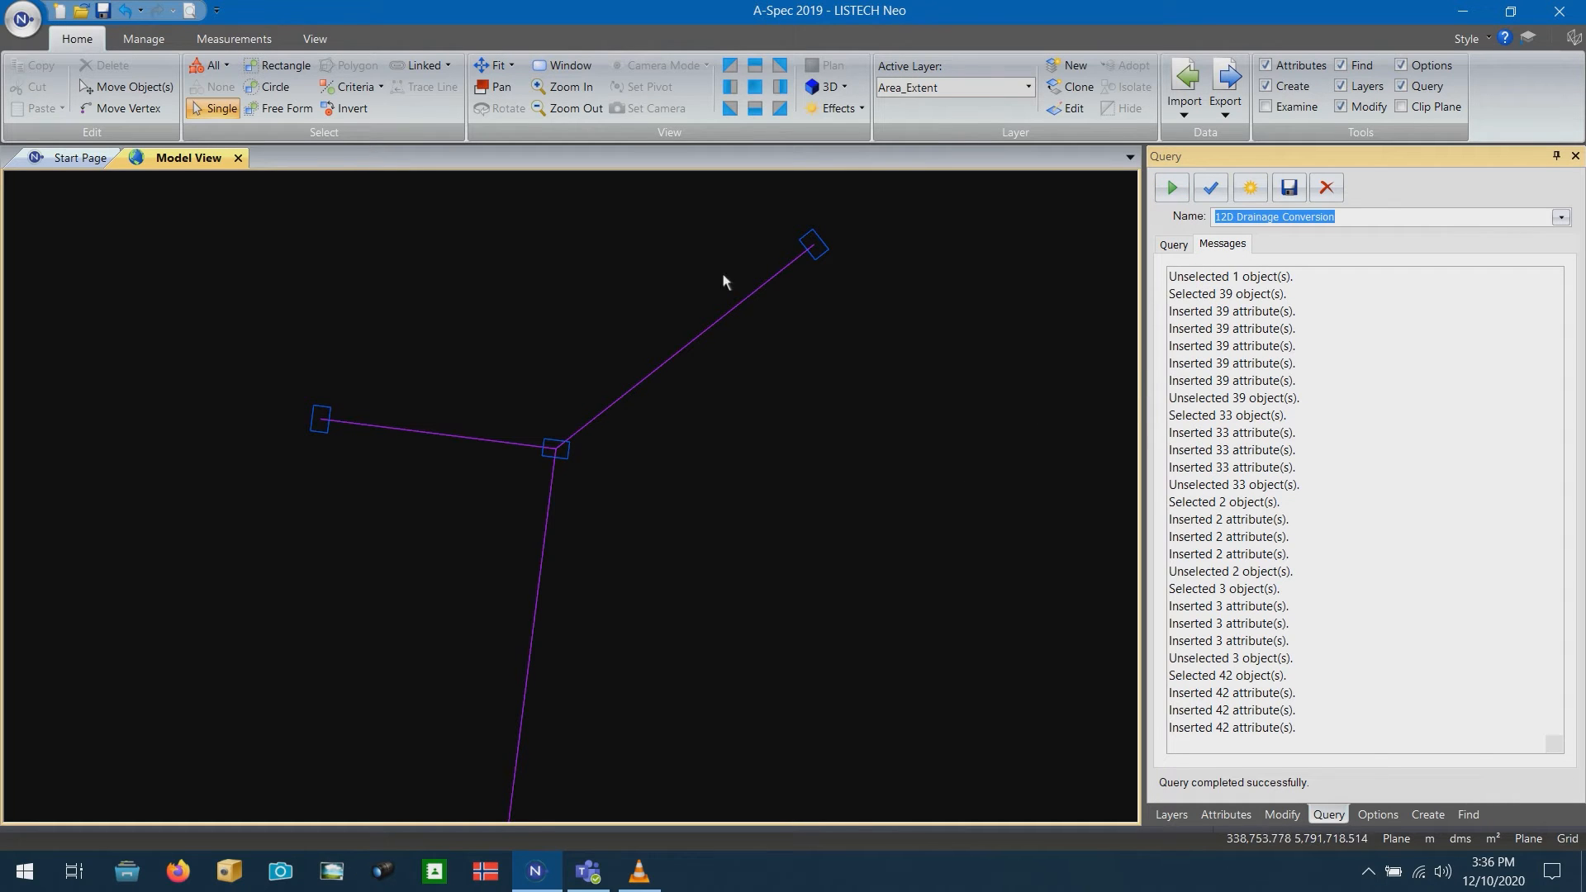
# Inspect the converted attributes of the diagonal pipe and the pit at its upper end, clearing the selection when done
pyautogui.click(700, 339)
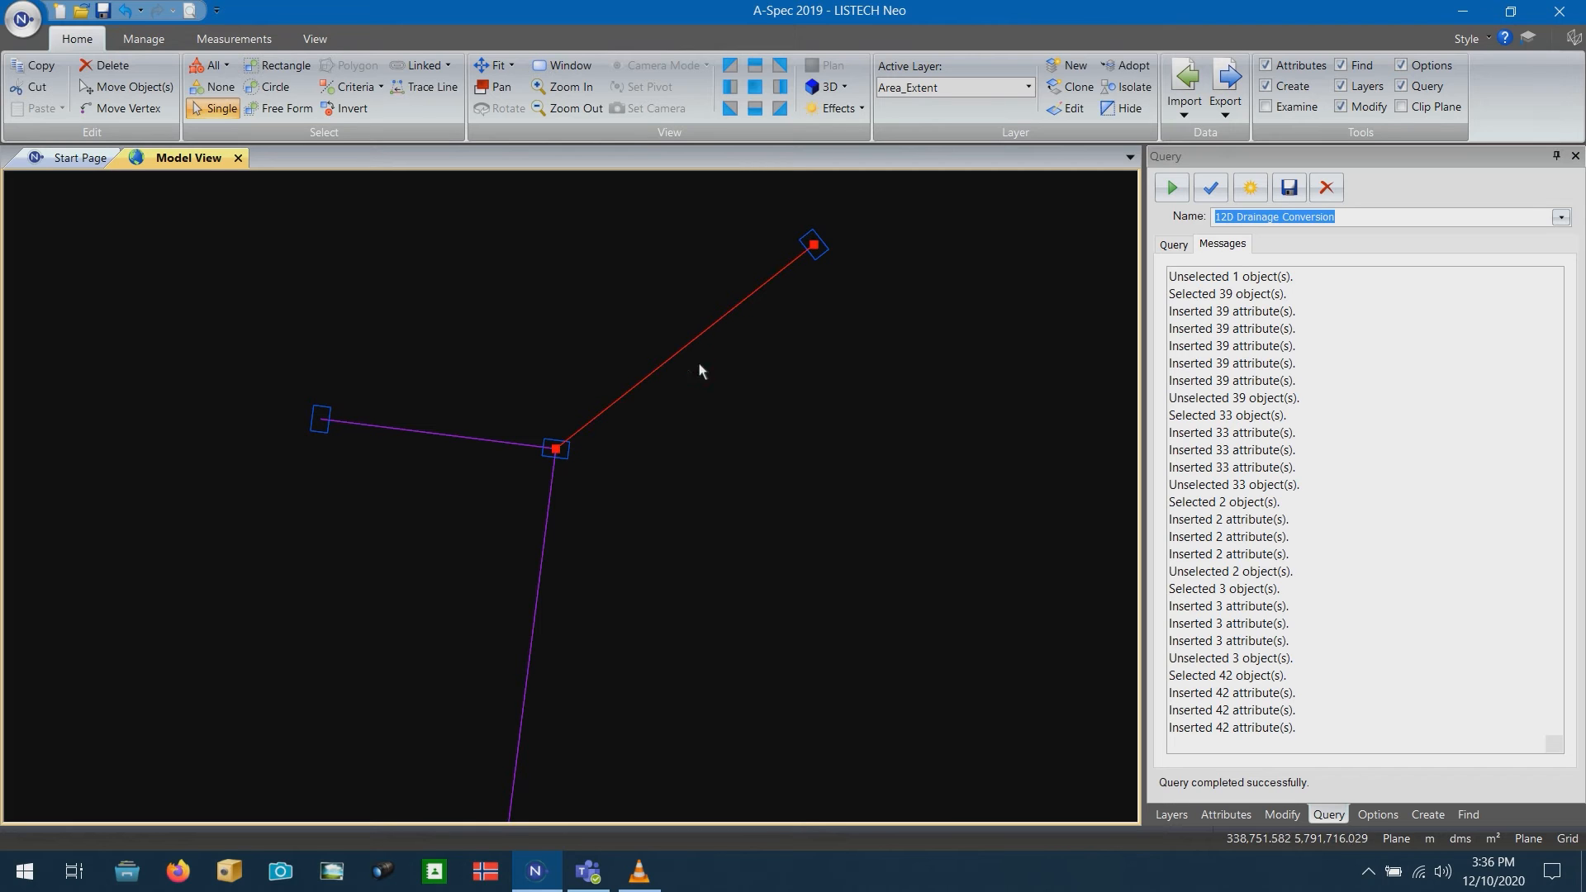
pyautogui.click(1227, 814)
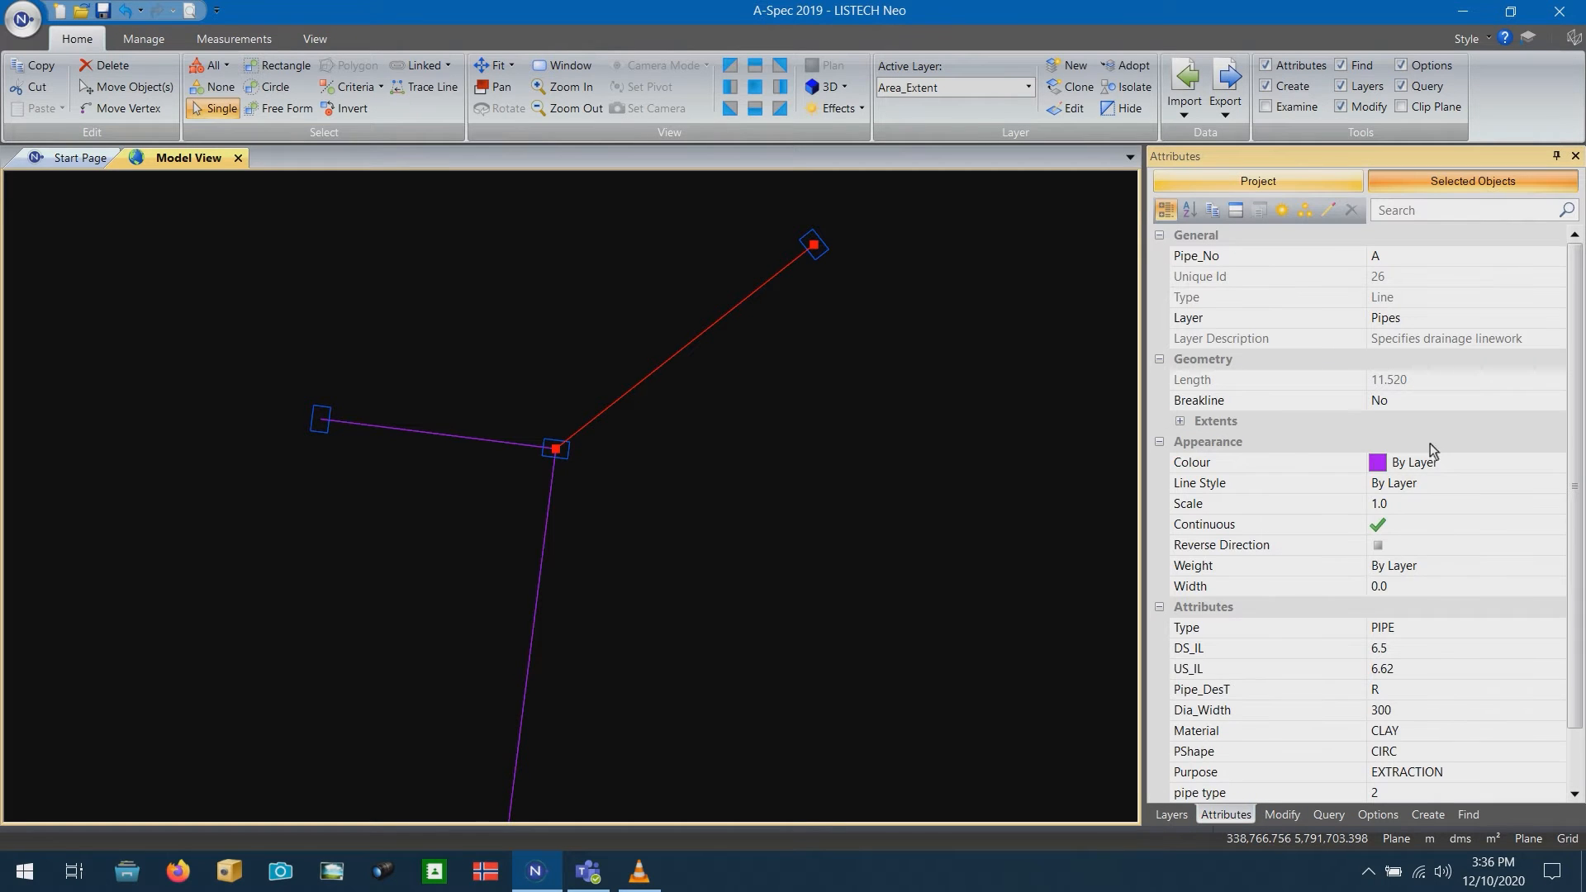
pyautogui.scroll(-1, 1426, 463)
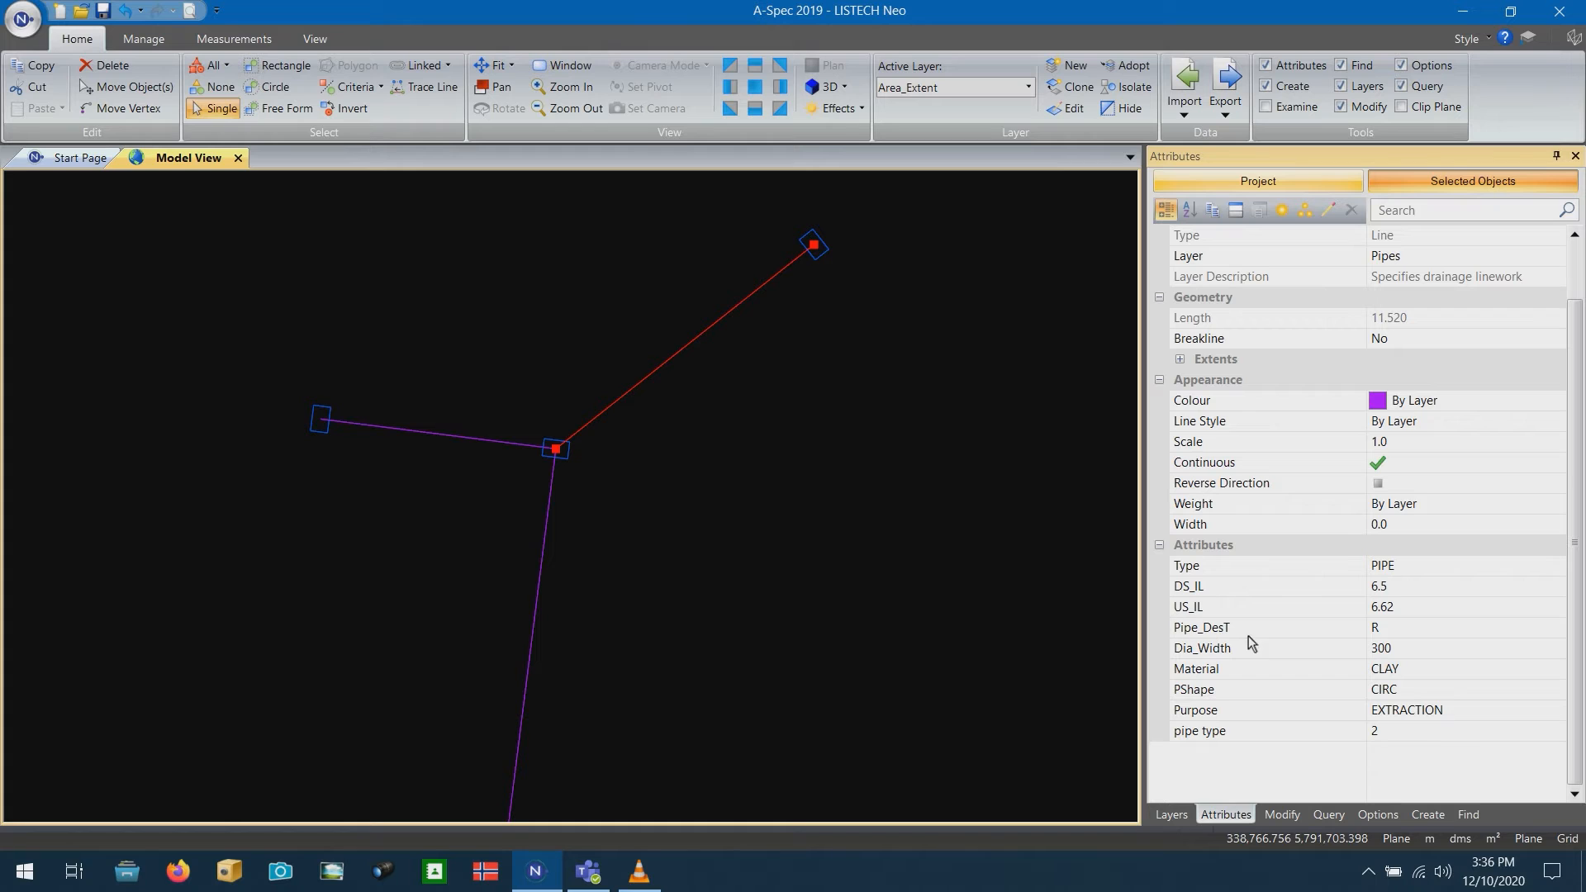
pyautogui.click(825, 249)
pyautogui.scroll(-3, 1310, 524)
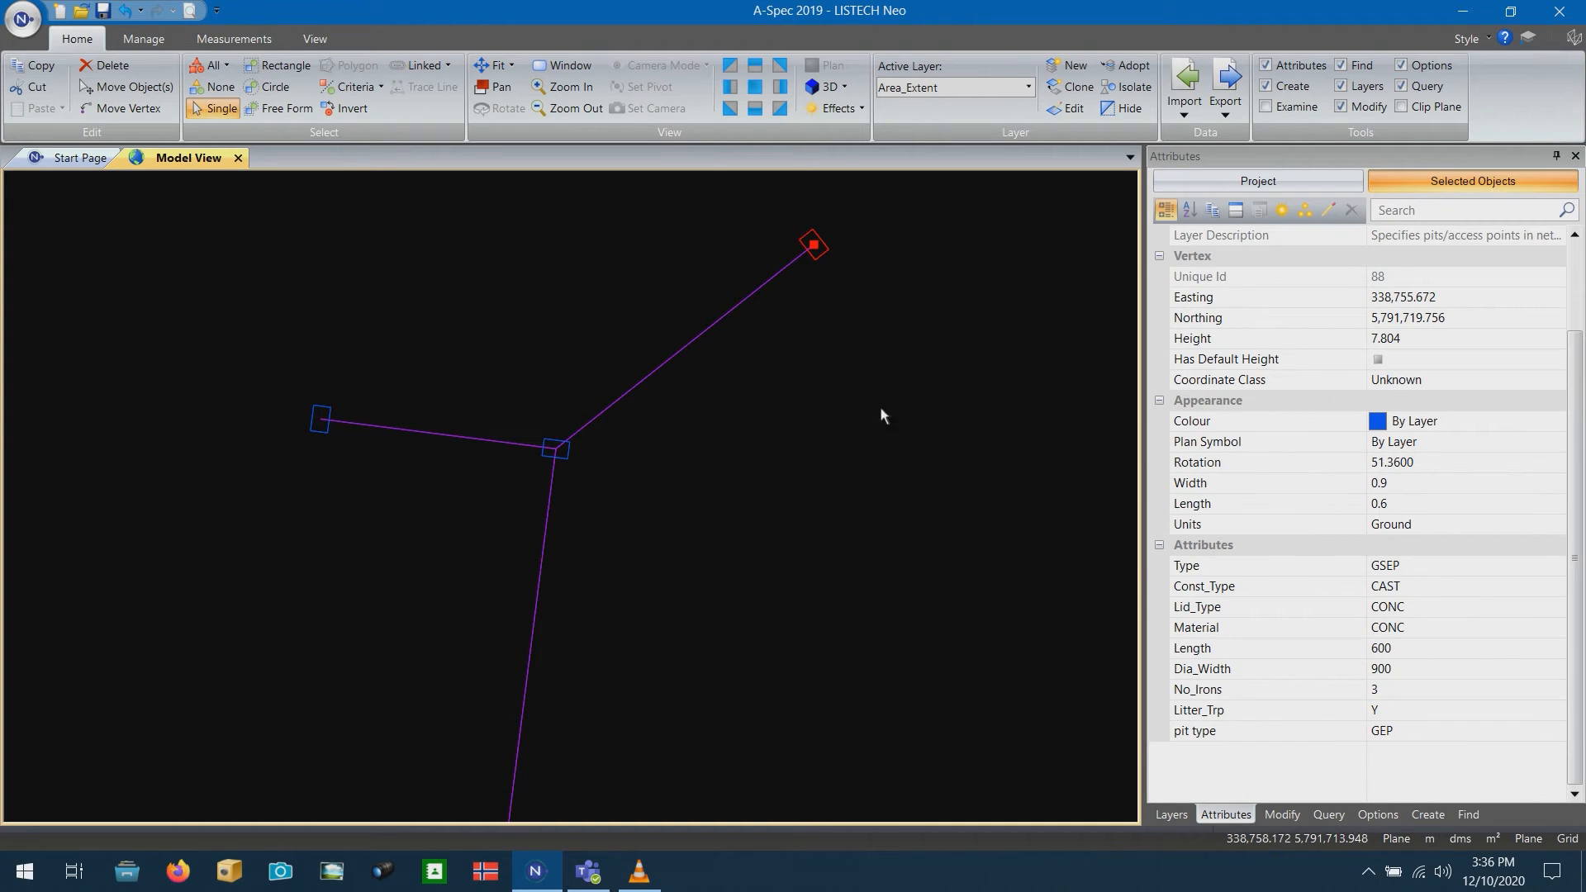
pyautogui.click(849, 390)
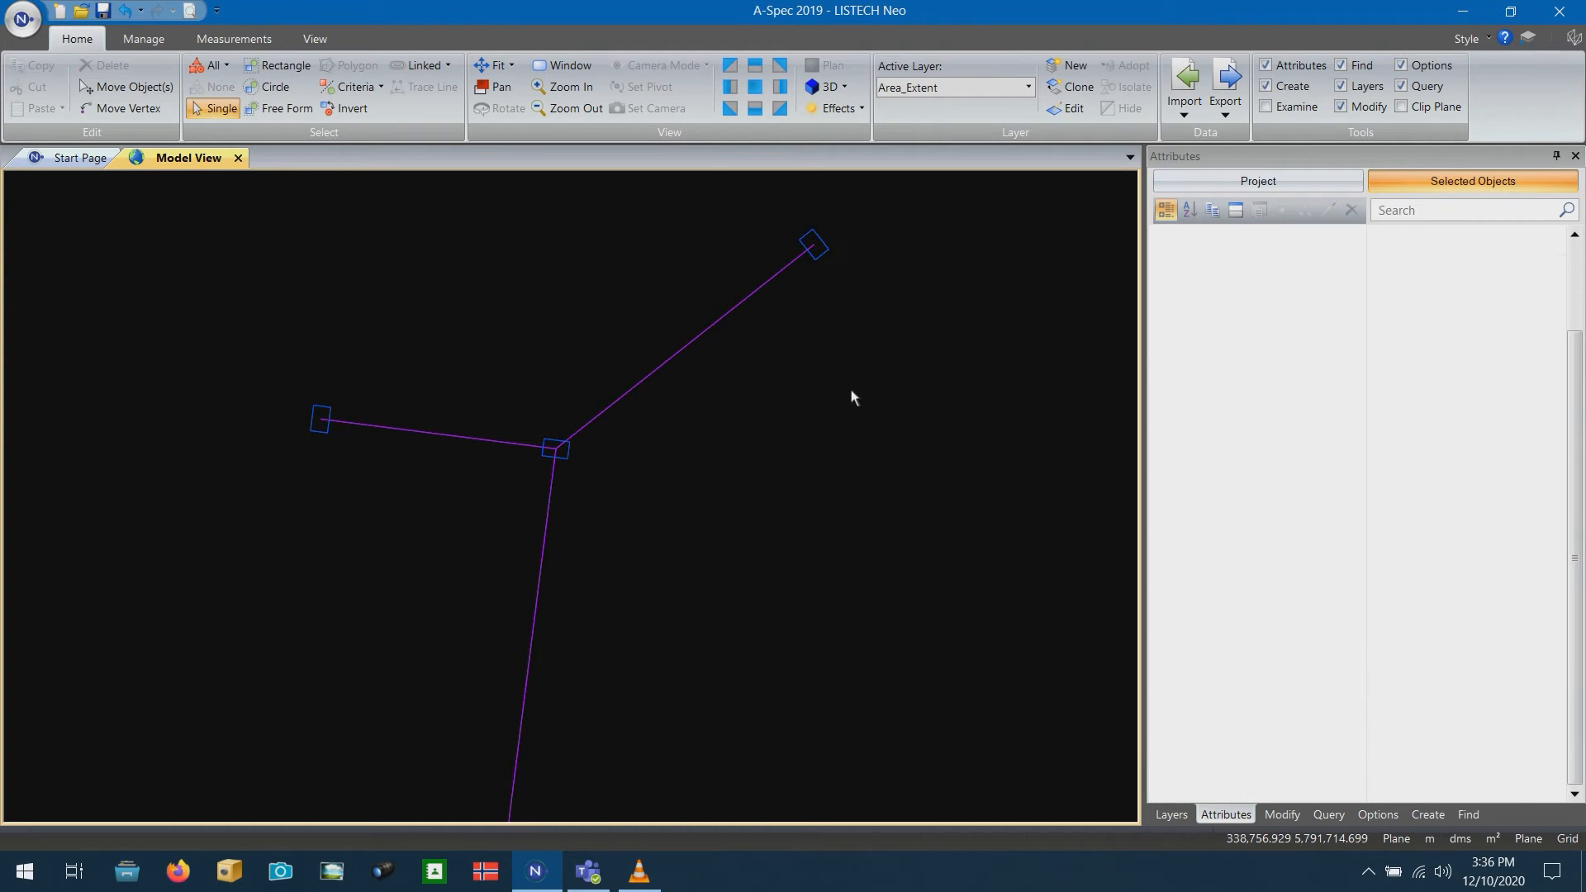
# Import the LISCAD SEE file containing the subdivision's lot and road boundaries
pyautogui.click(1191, 117)
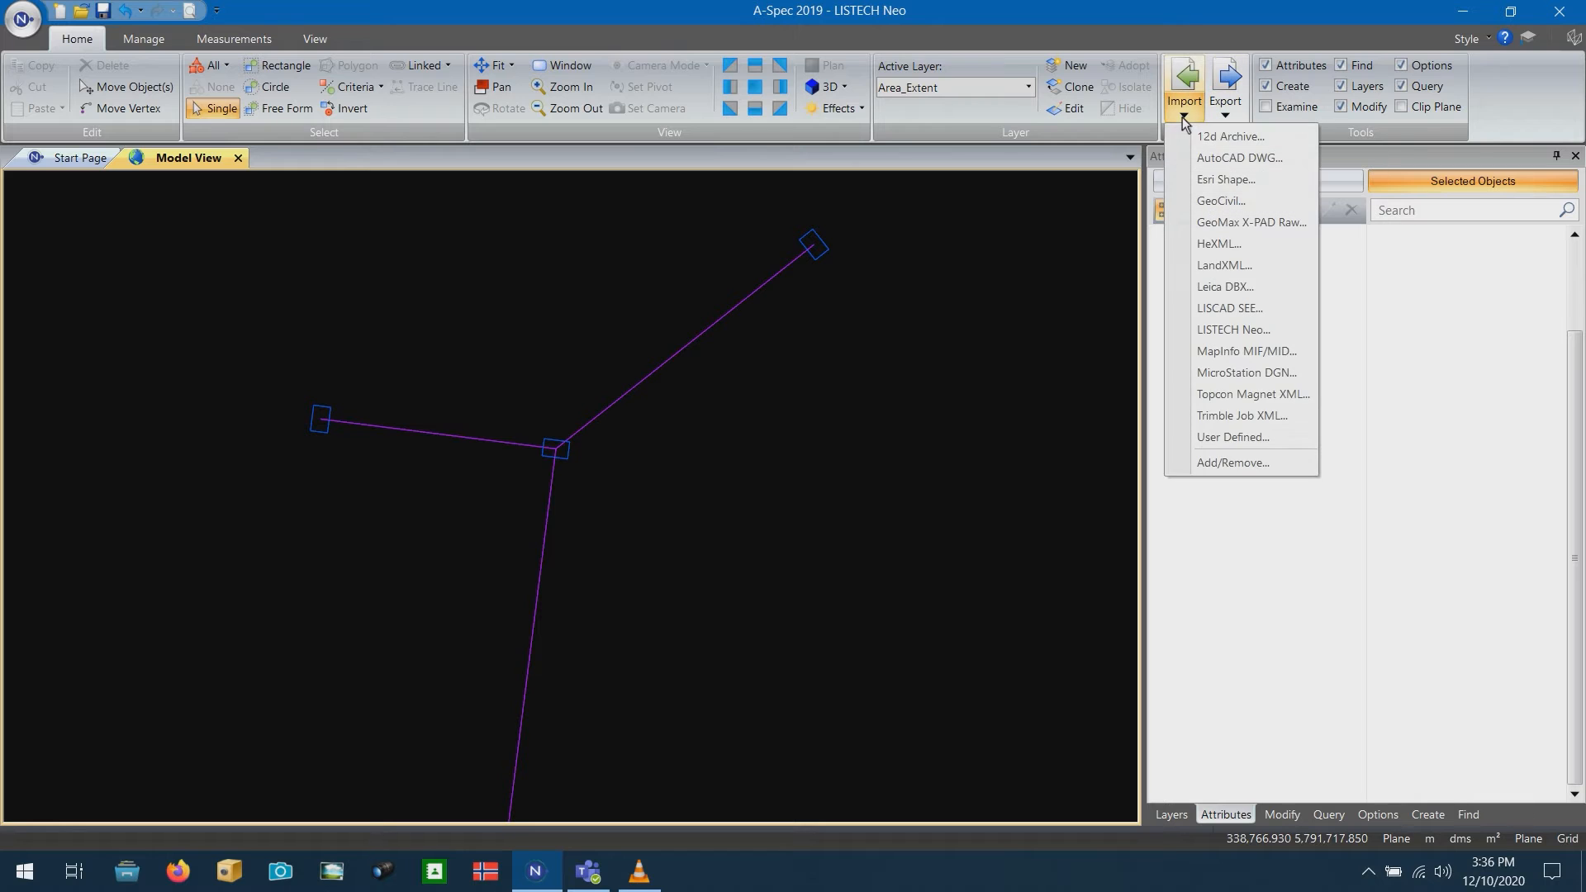
pyautogui.click(1216, 307)
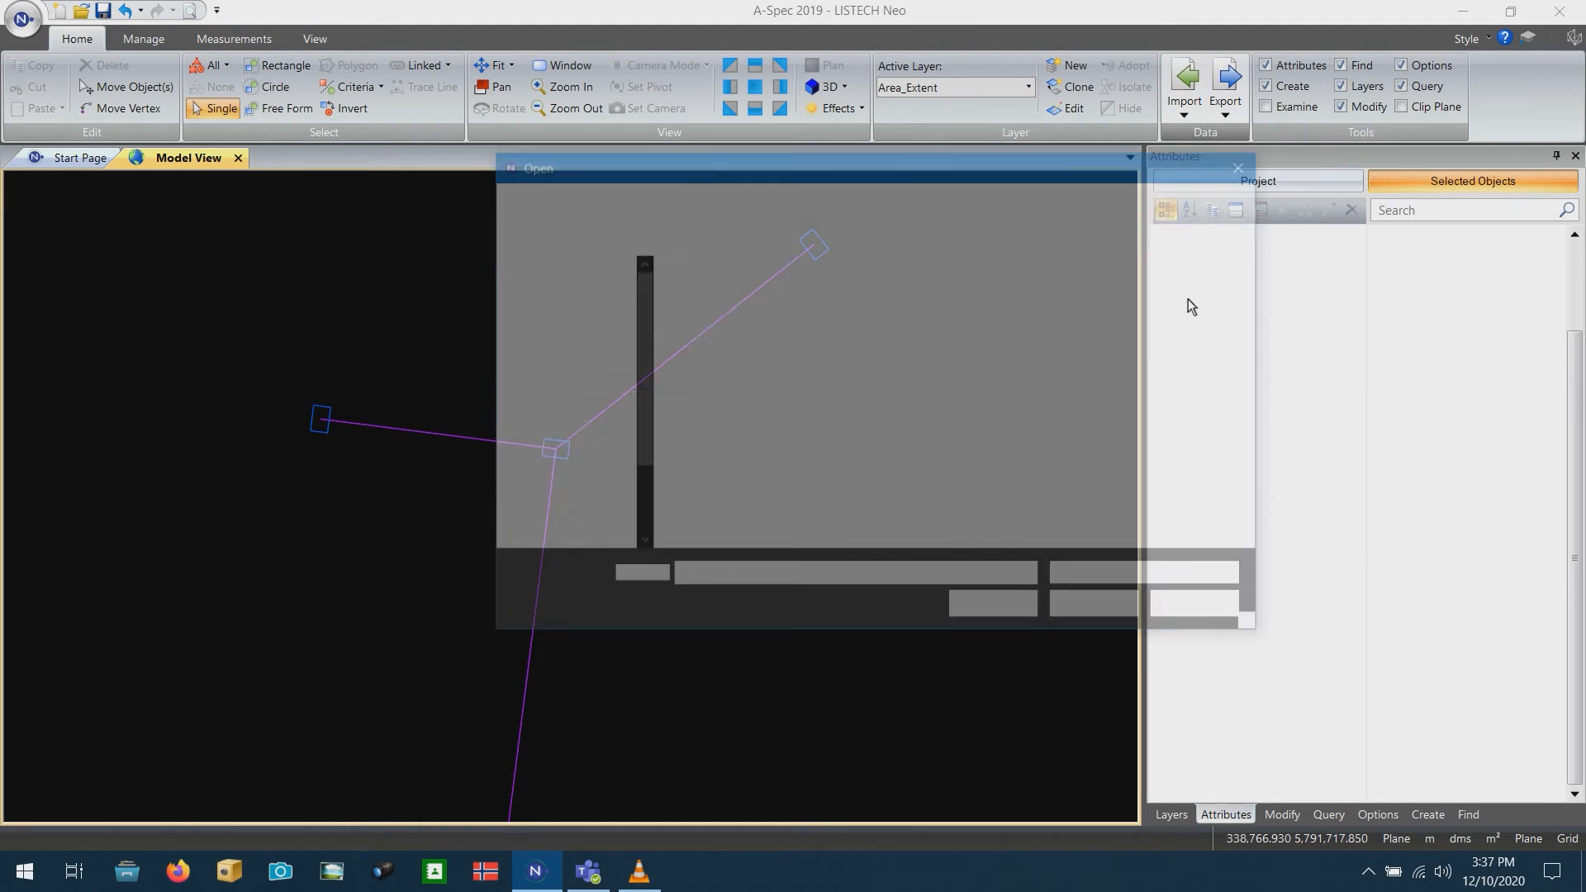
pyautogui.doubleClick(845, 316)
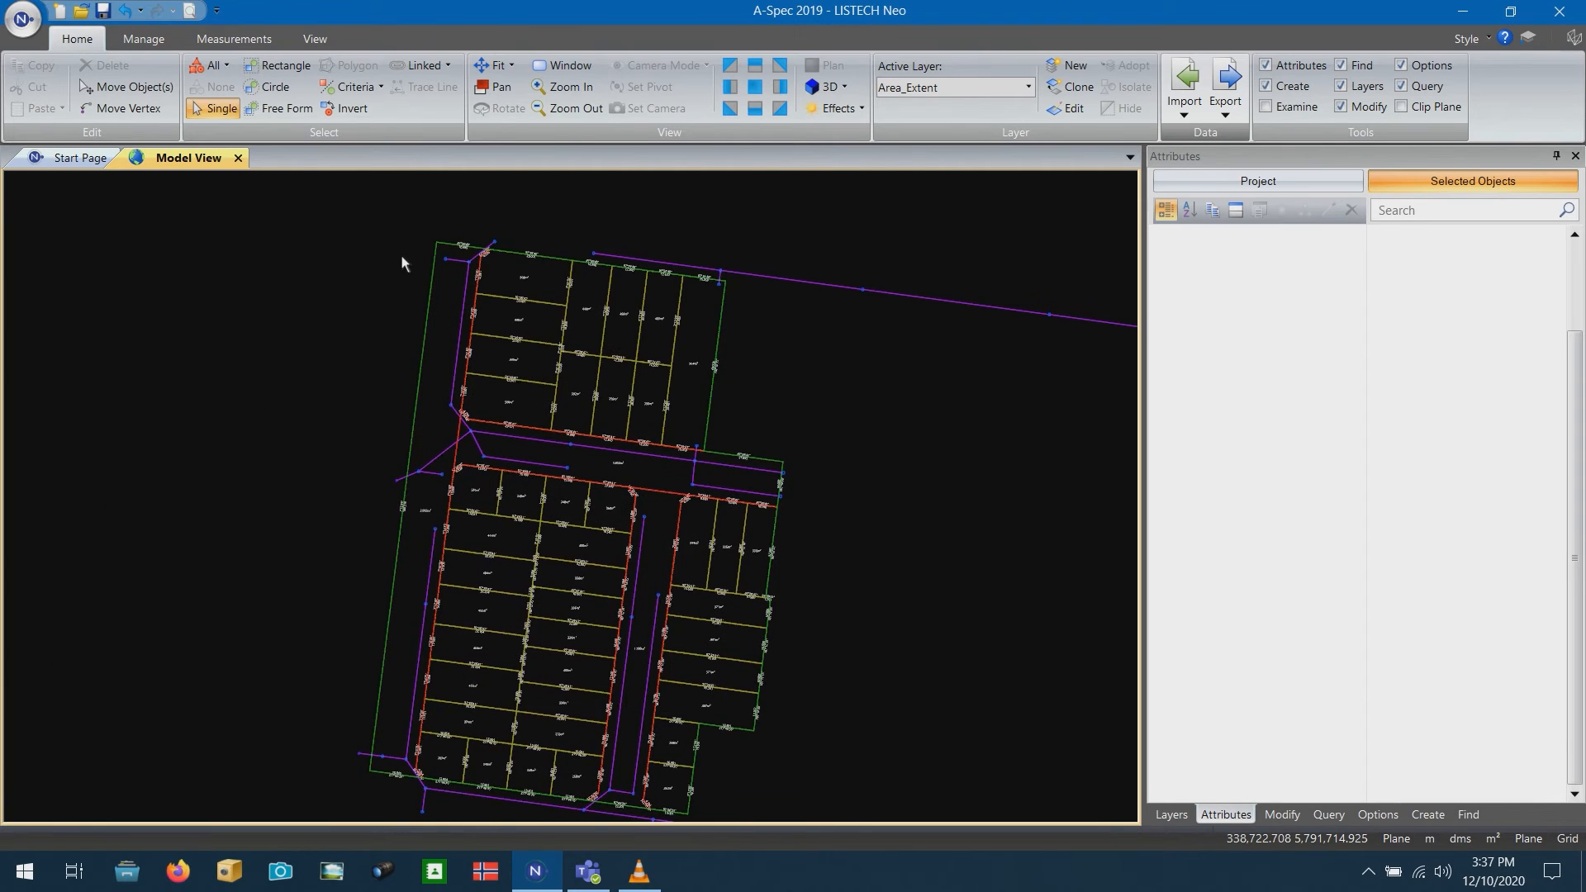
# Examine the Description attributes of the road polygon along the western boundary and of the northwestern 508 m² lot polygon
pyautogui.scroll(4, 400, 255)
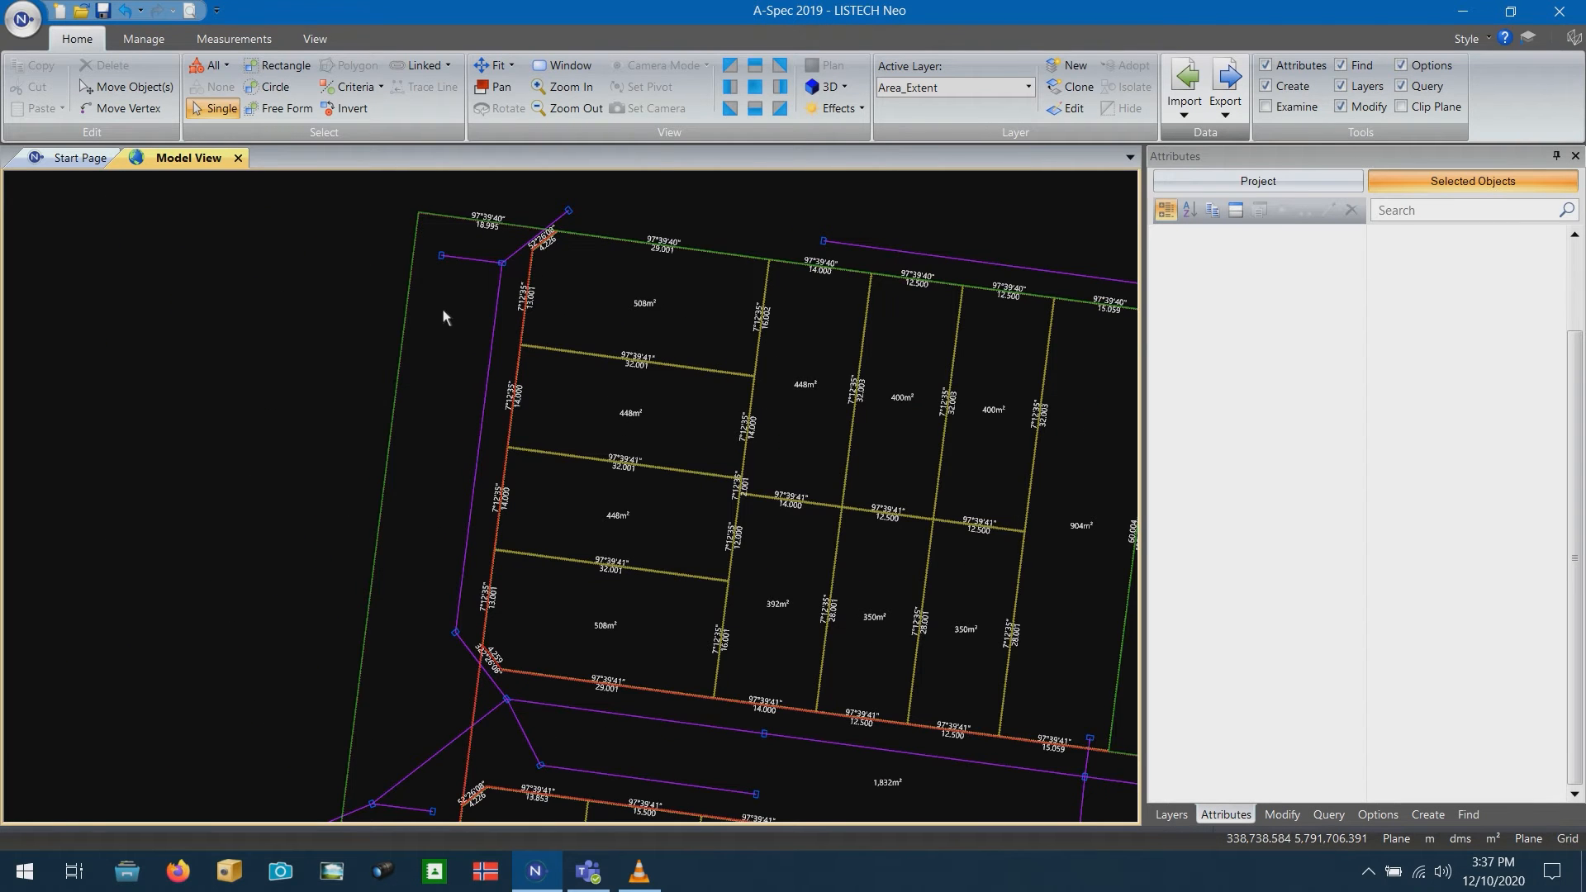
pyautogui.click(429, 306)
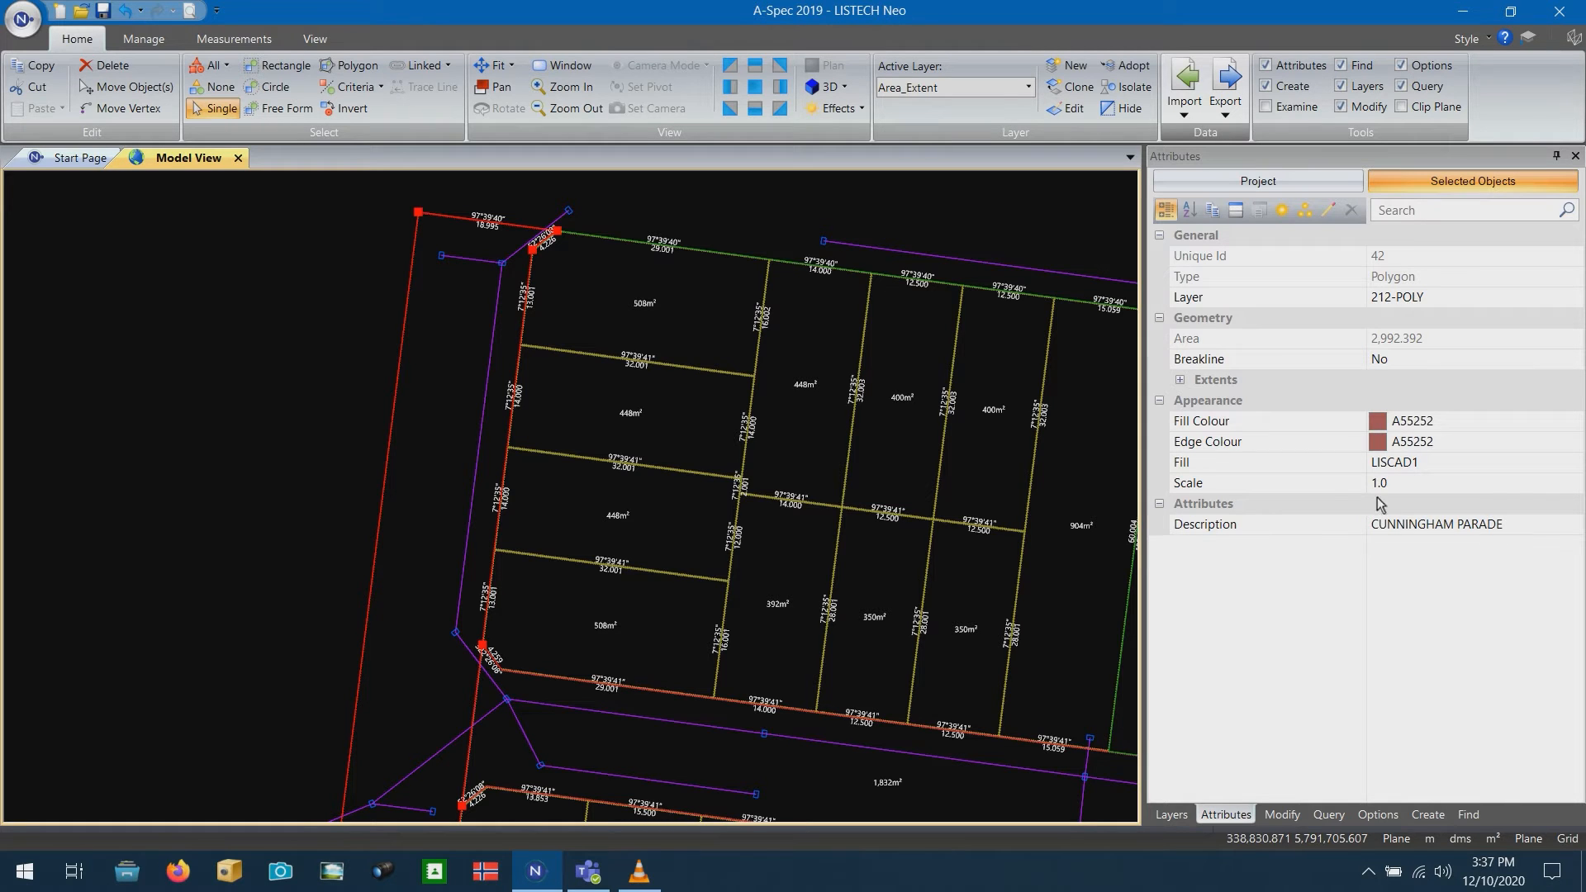
pyautogui.click(597, 271)
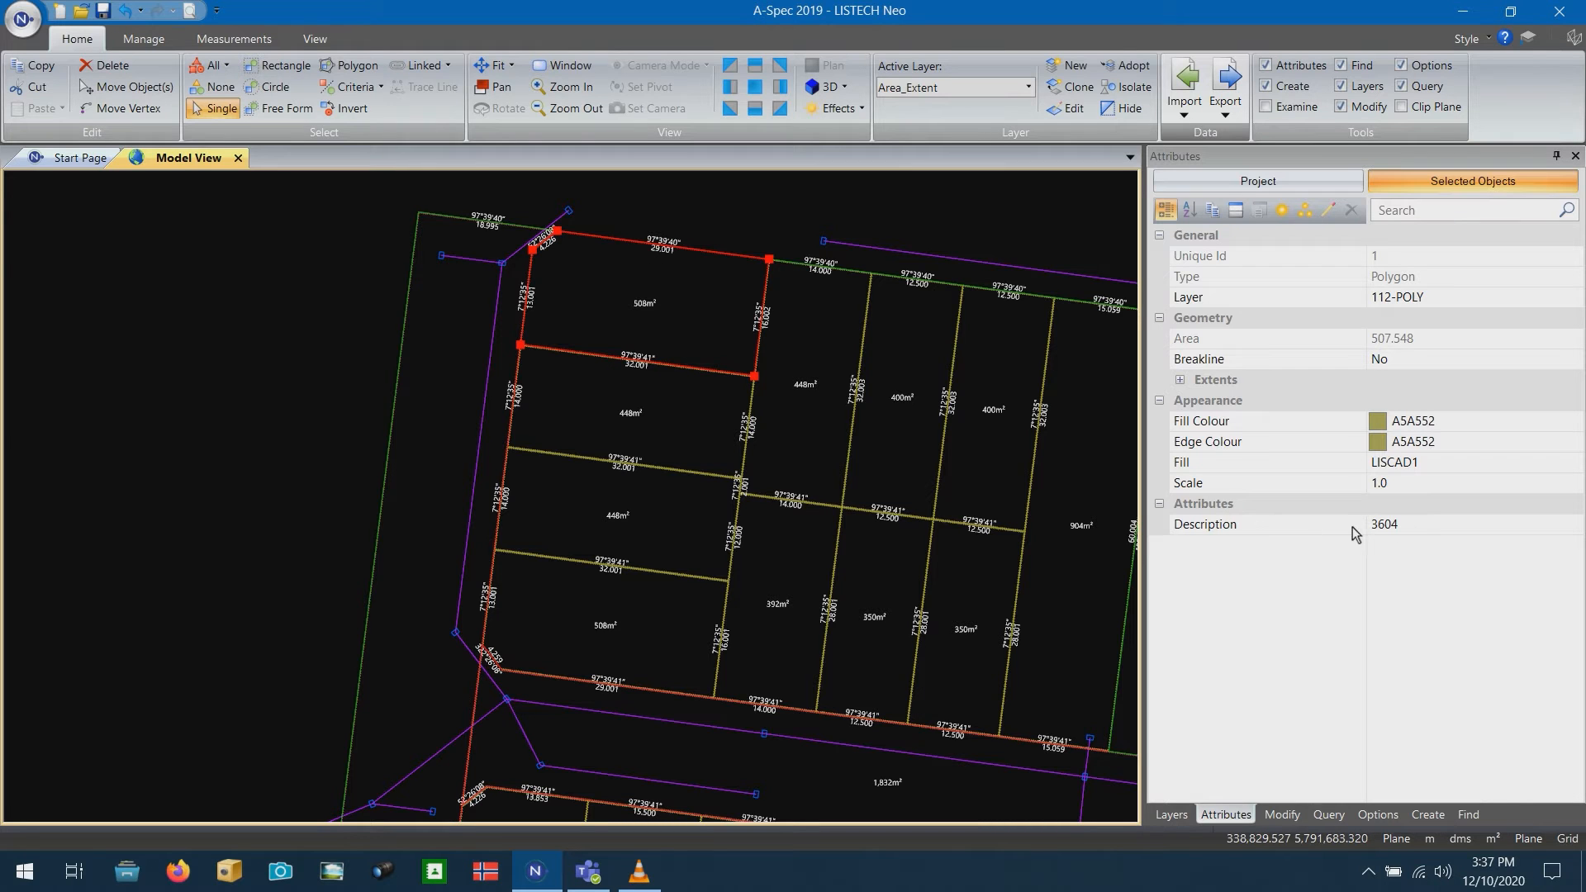
pyautogui.rightClick(1410, 527)
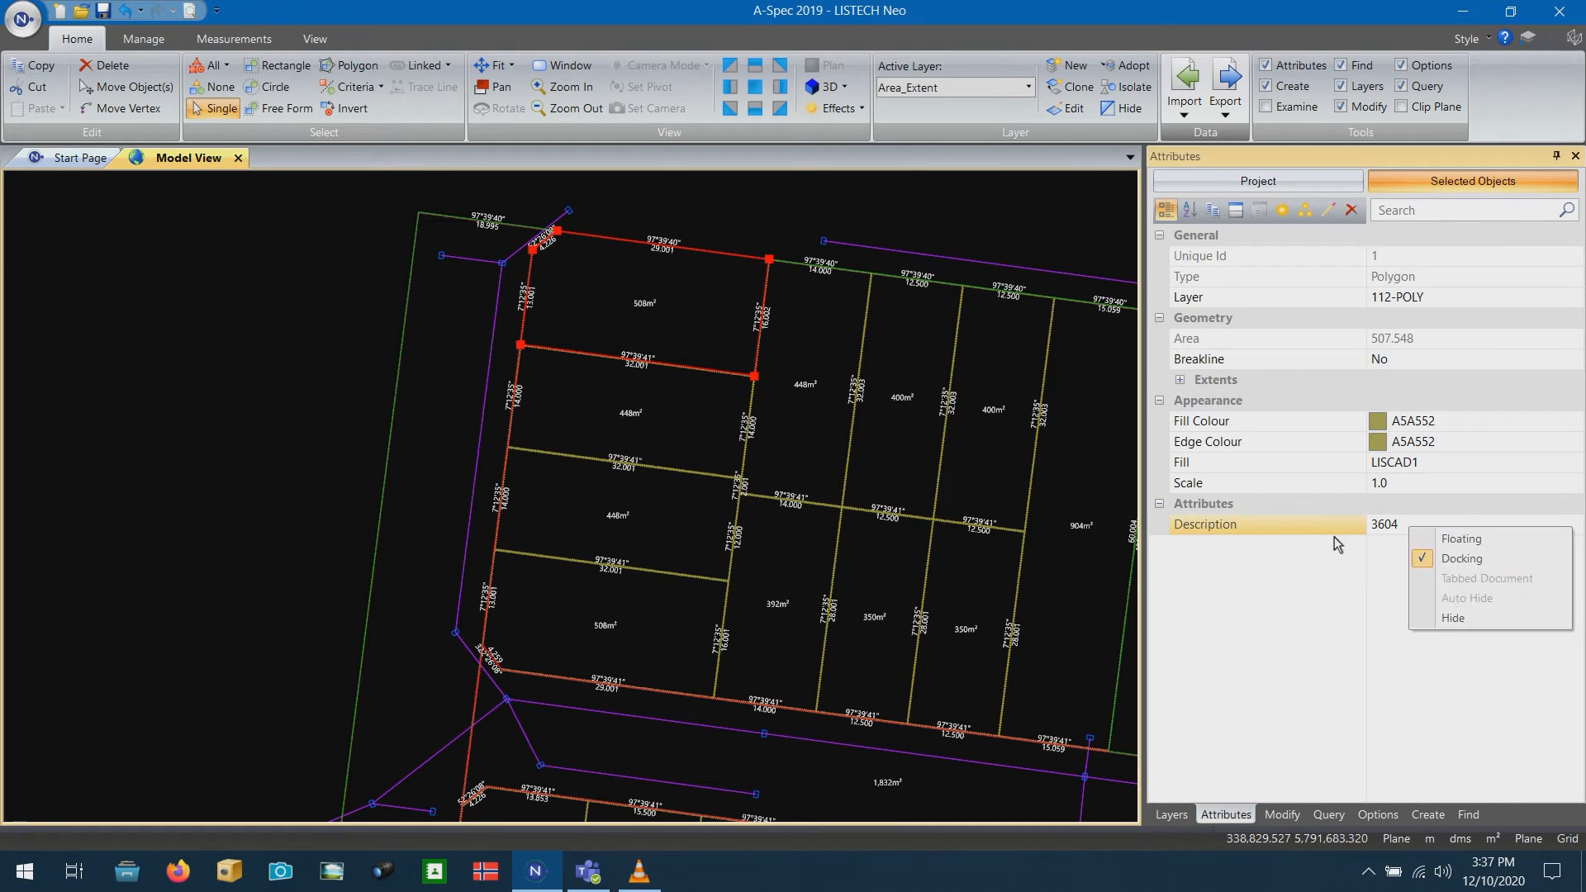
pyautogui.click(1314, 530)
pyautogui.click(722, 212)
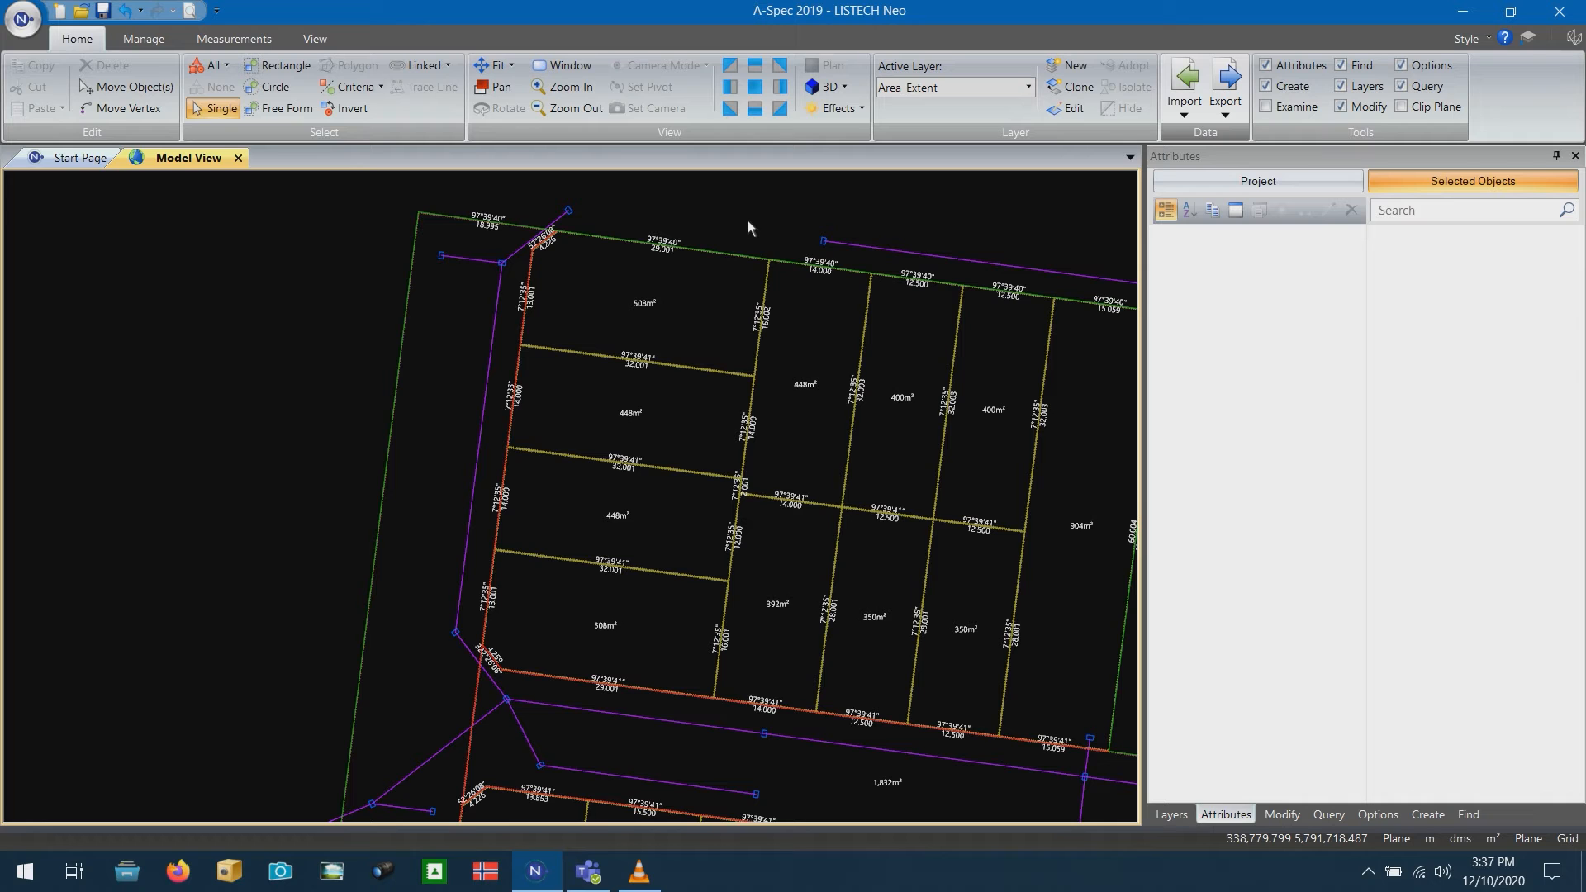
pyautogui.scroll(-1, 661, 266)
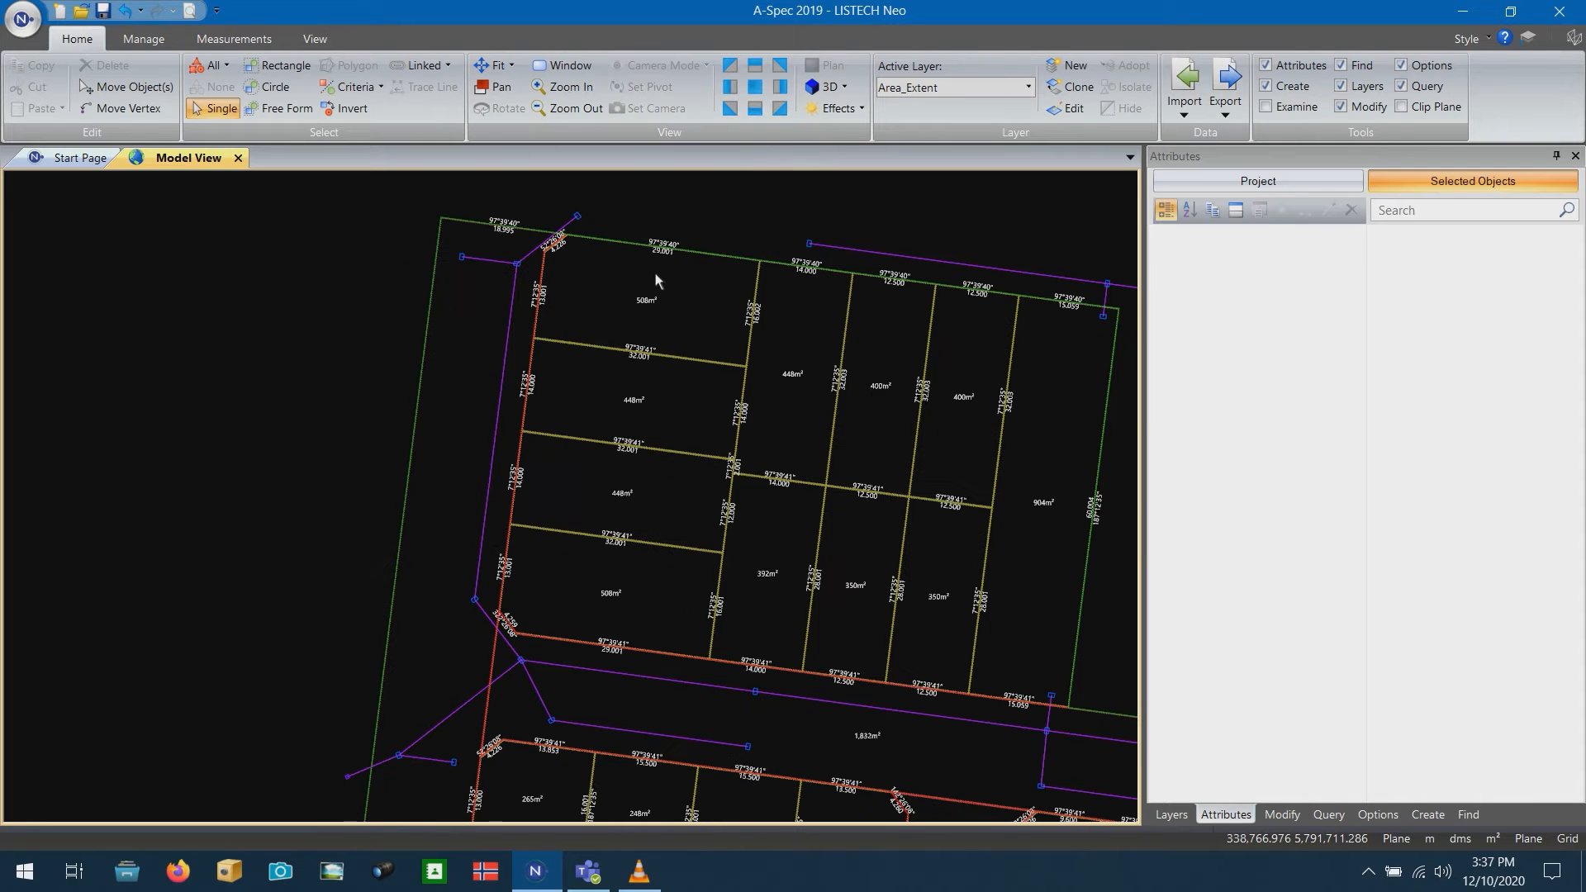
# Import the Leica DBX survey file SOMERDIELD DRAINS SURVEY.XCF
pyautogui.middleClick(656, 273)
pyautogui.click(1186, 115)
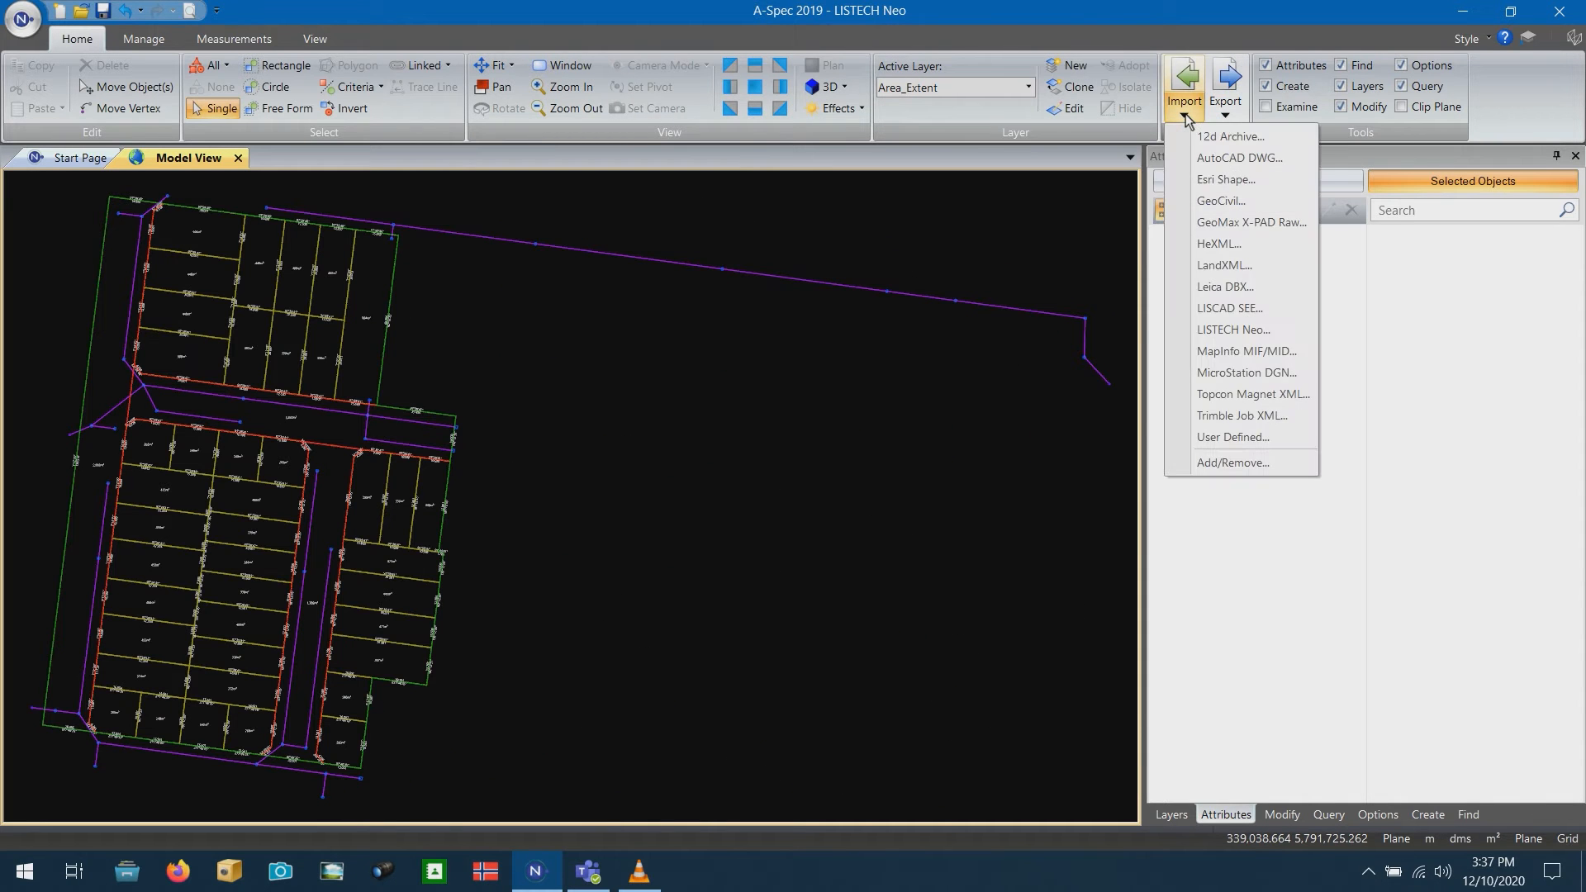
pyautogui.click(1230, 288)
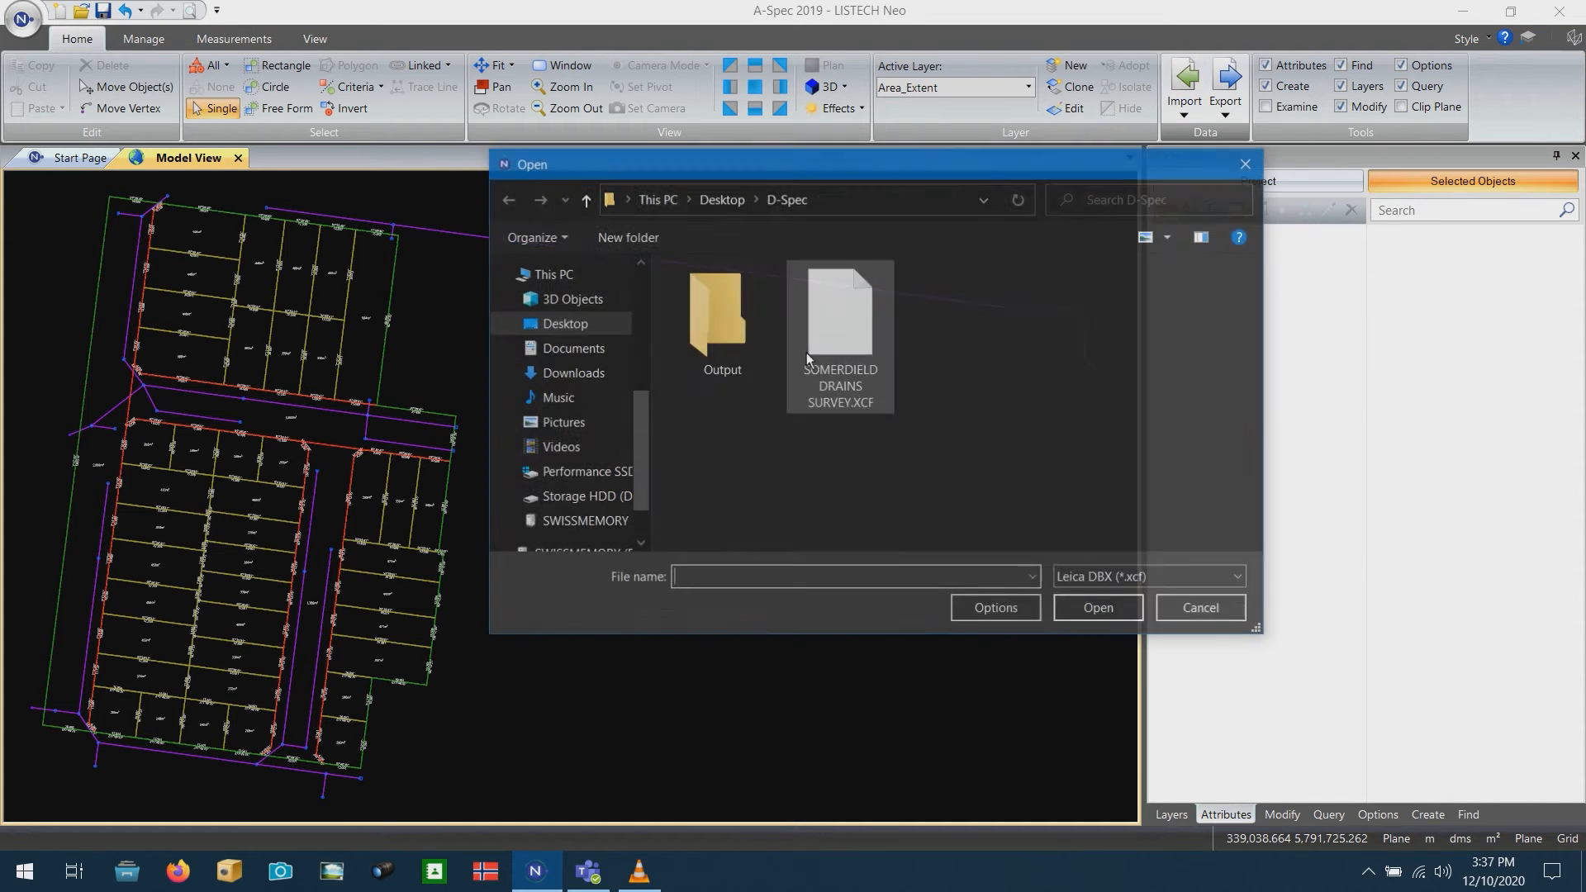
pyautogui.doubleClick(838, 282)
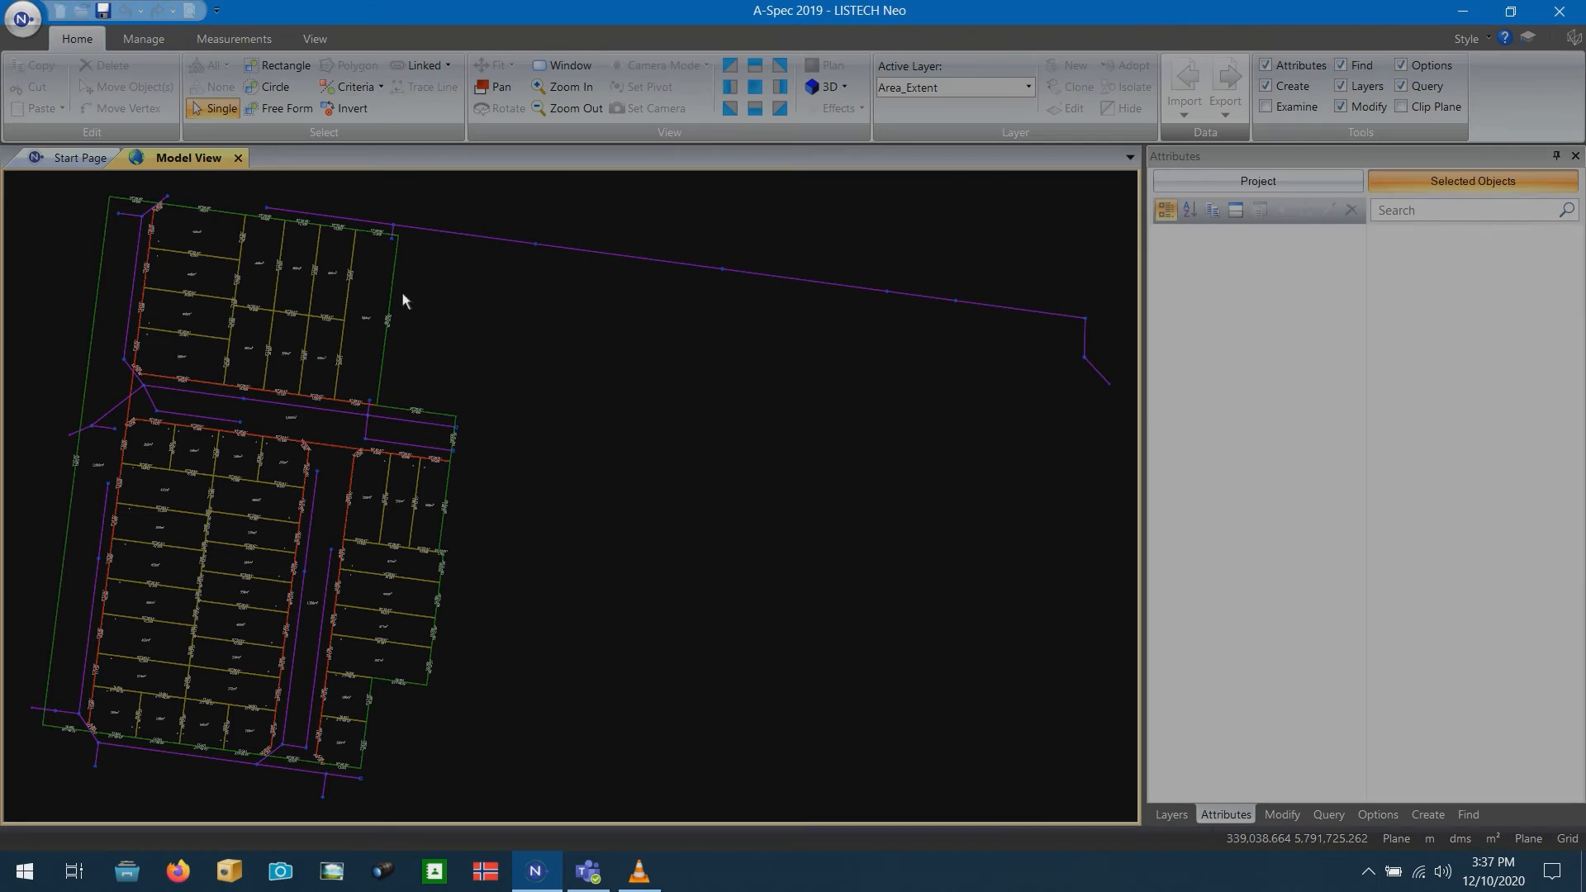
# Turn on point name labels in the display options to identify the surveyed points near the northwestern lots
pyautogui.scroll(8, 430, 322)
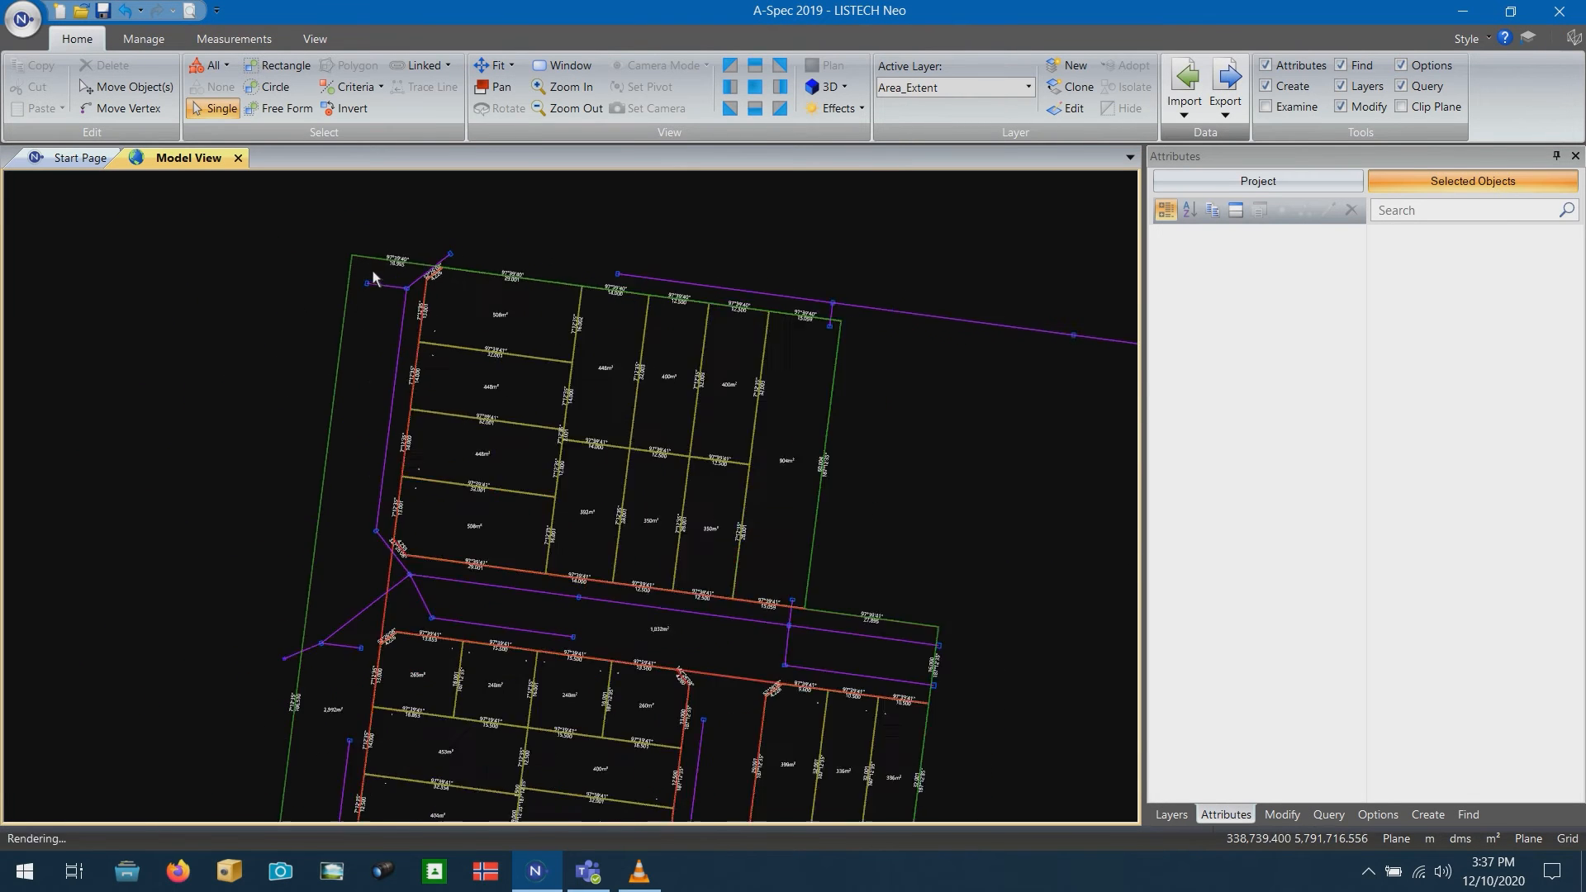
pyautogui.scroll(1, 421, 329)
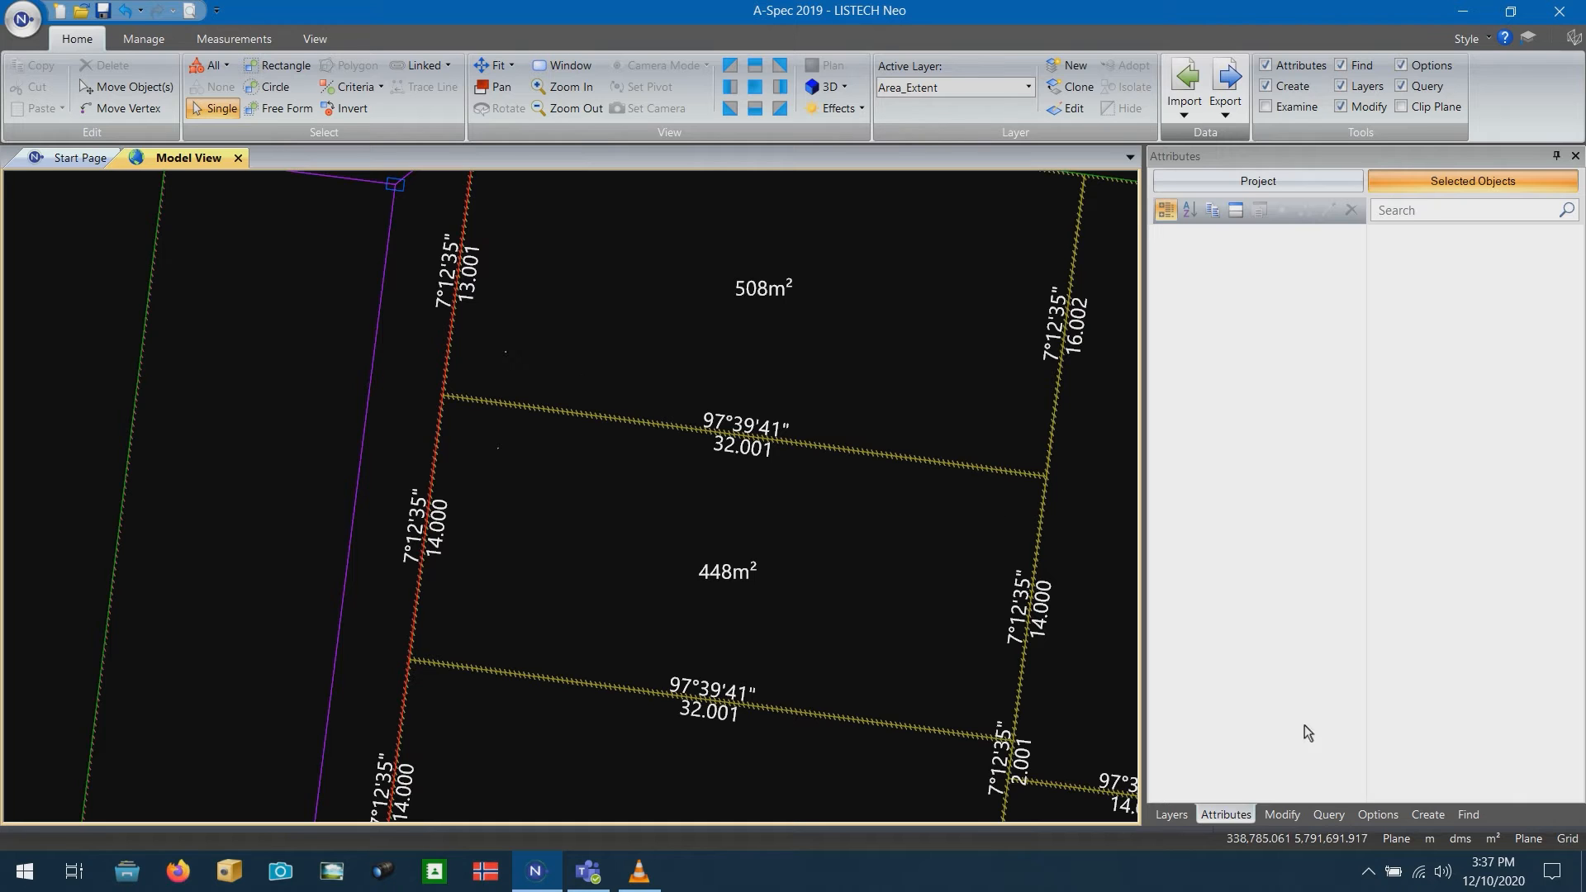
pyautogui.click(1378, 816)
pyautogui.scroll(-3, 1430, 602)
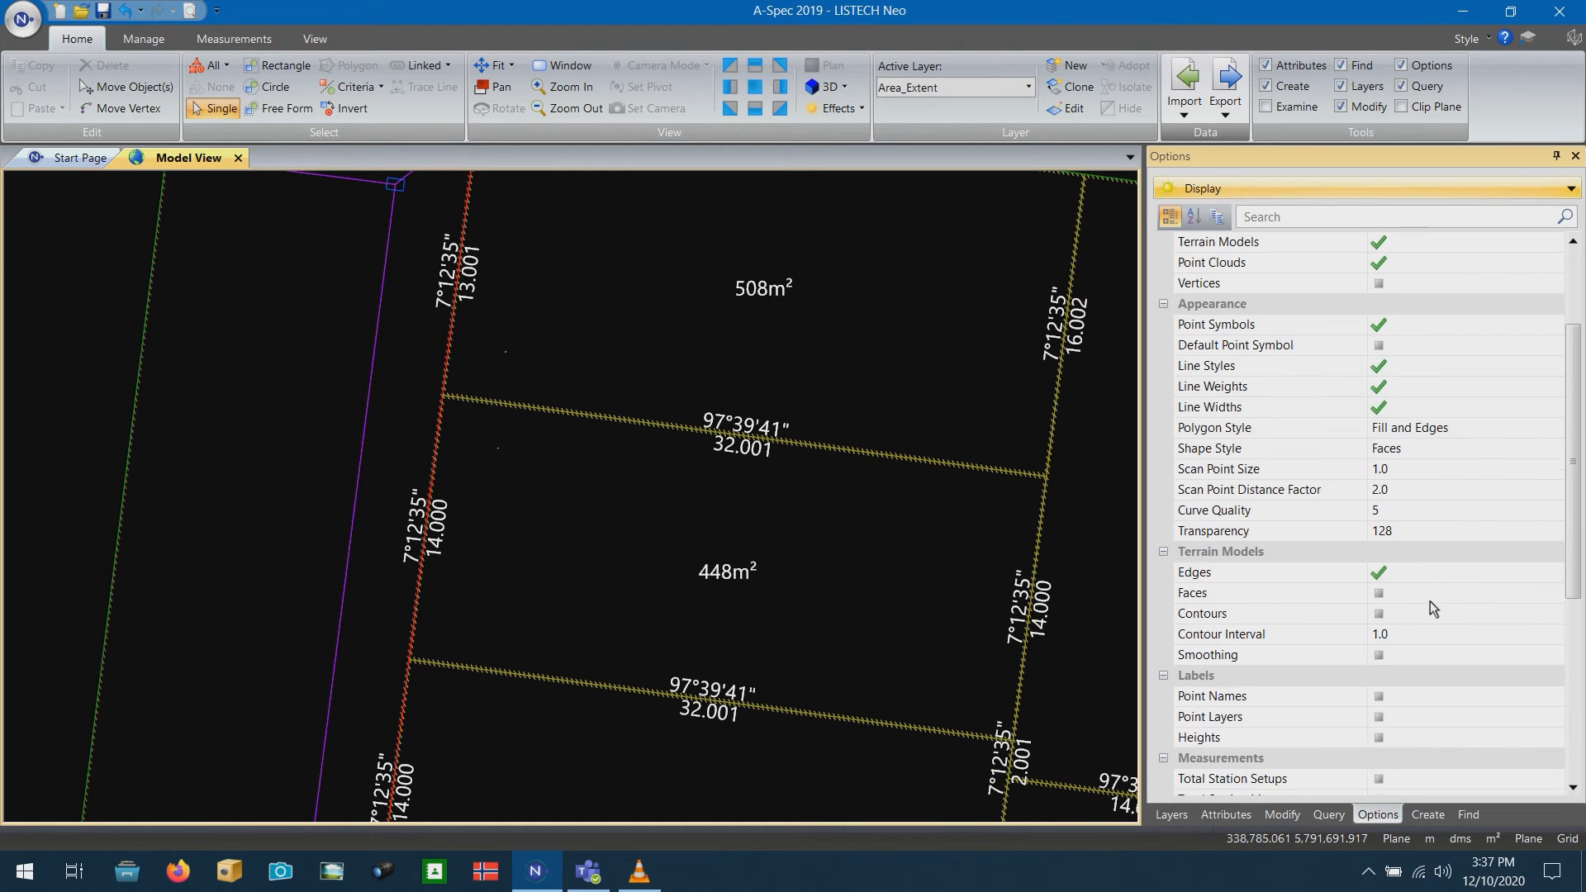
pyautogui.scroll(-1, 1424, 606)
pyautogui.click(1379, 635)
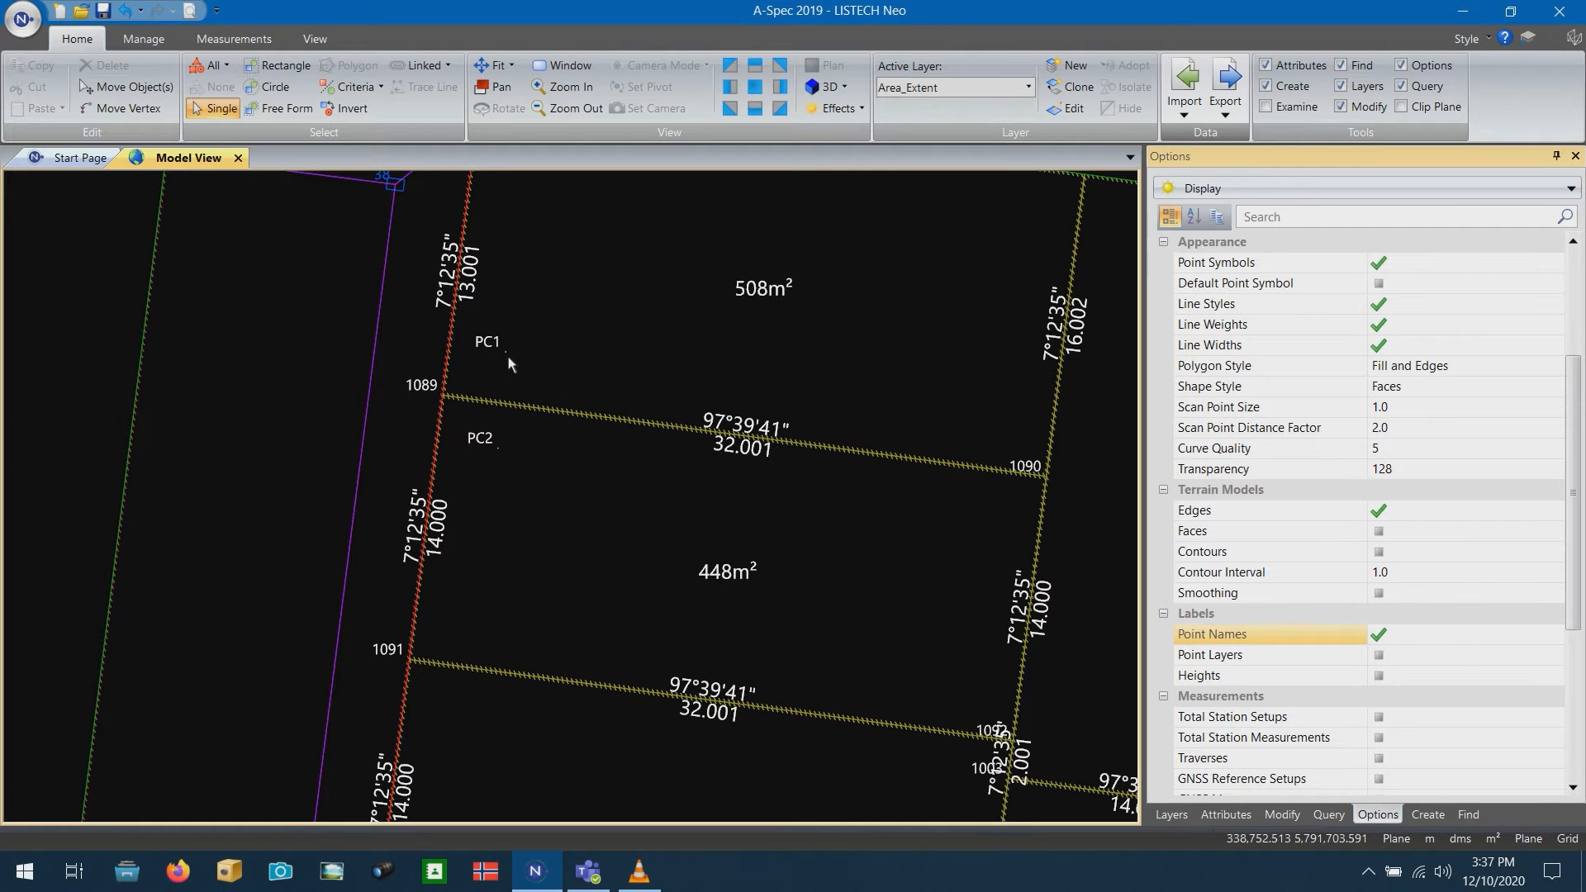
# Set the active layer to Prop
pyautogui.moveTo(503, 348); pyautogui.dragTo(575, 388, button='middle')
pyautogui.click(1029, 87)
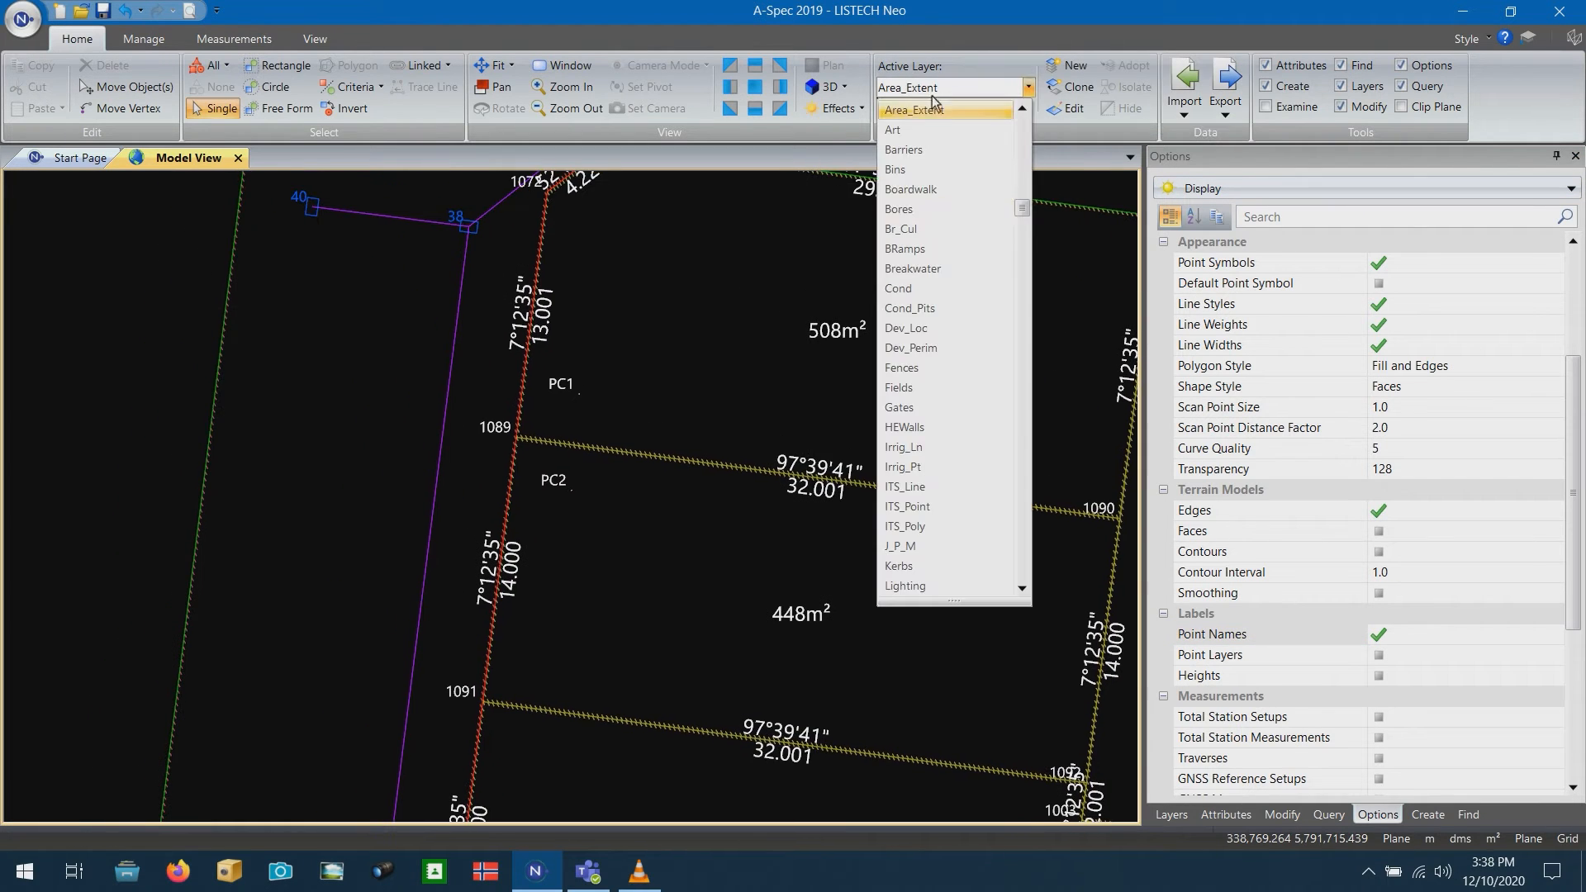
pyautogui.moveTo(1023, 208); pyautogui.dragTo(1041, 456)
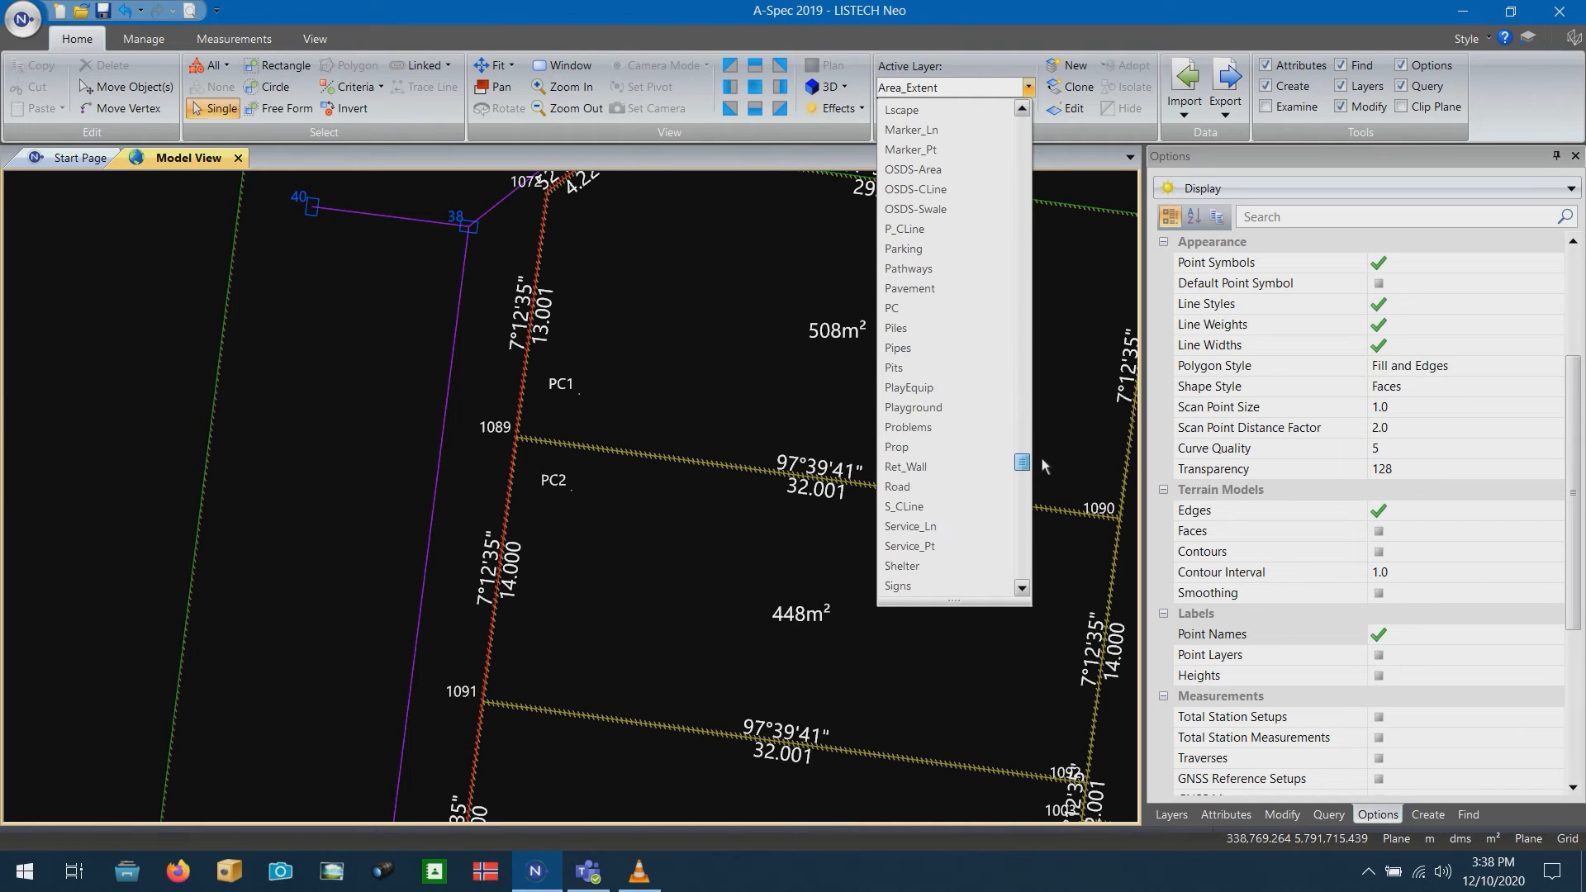
pyautogui.click(924, 447)
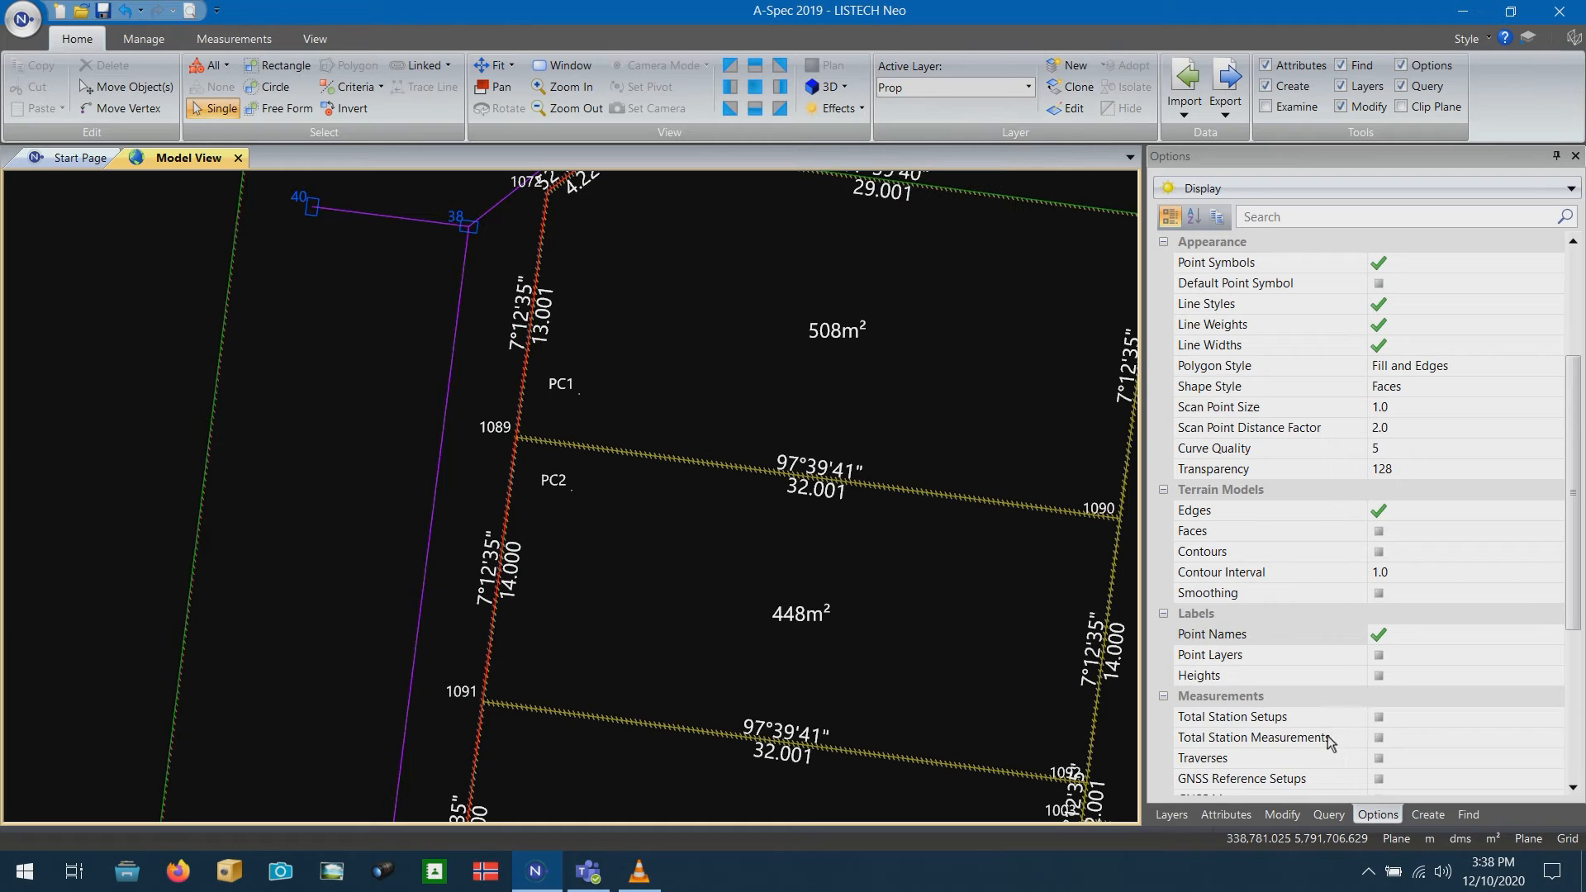
# Create separate straight lines by Line Offset from points PC1 and PC2 to the drainage pipe running south from pit 38
pyautogui.click(1428, 815)
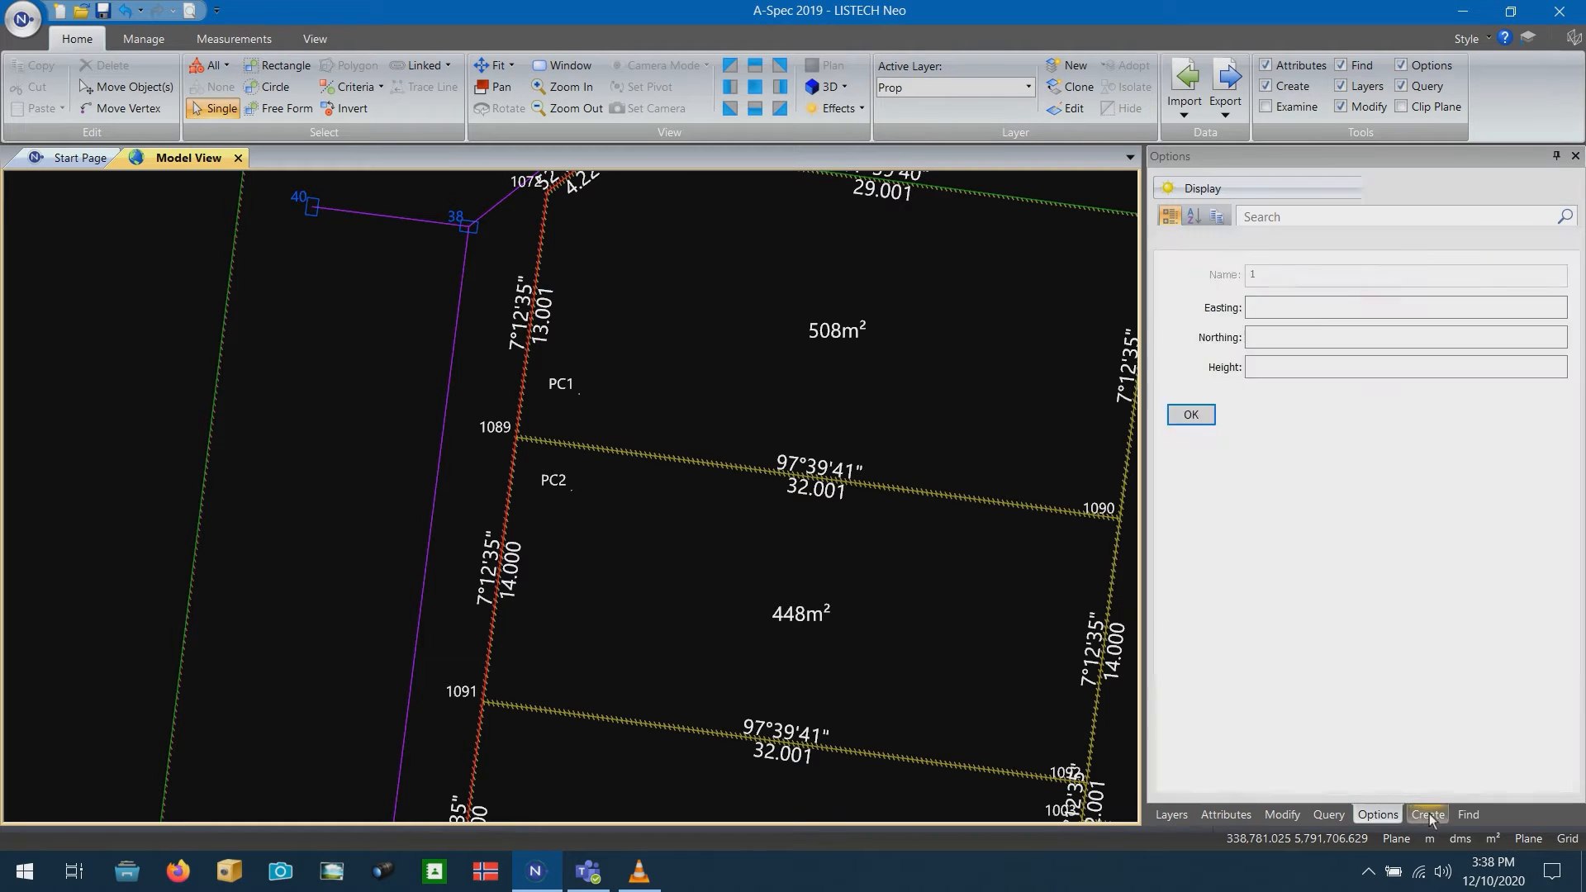
pyautogui.click(1232, 187)
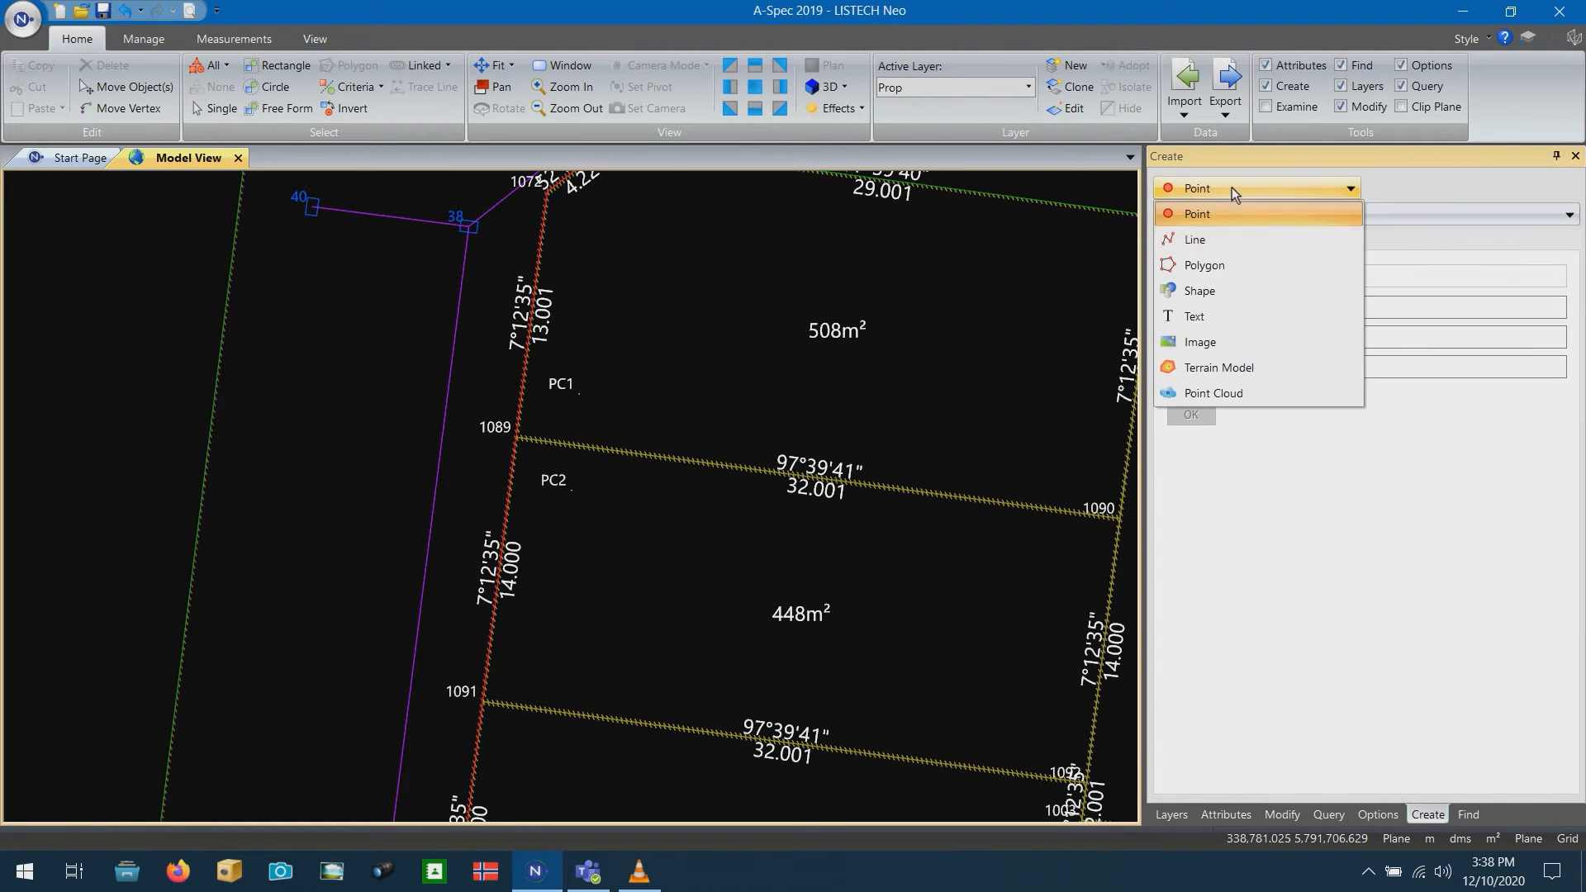
pyautogui.click(1211, 236)
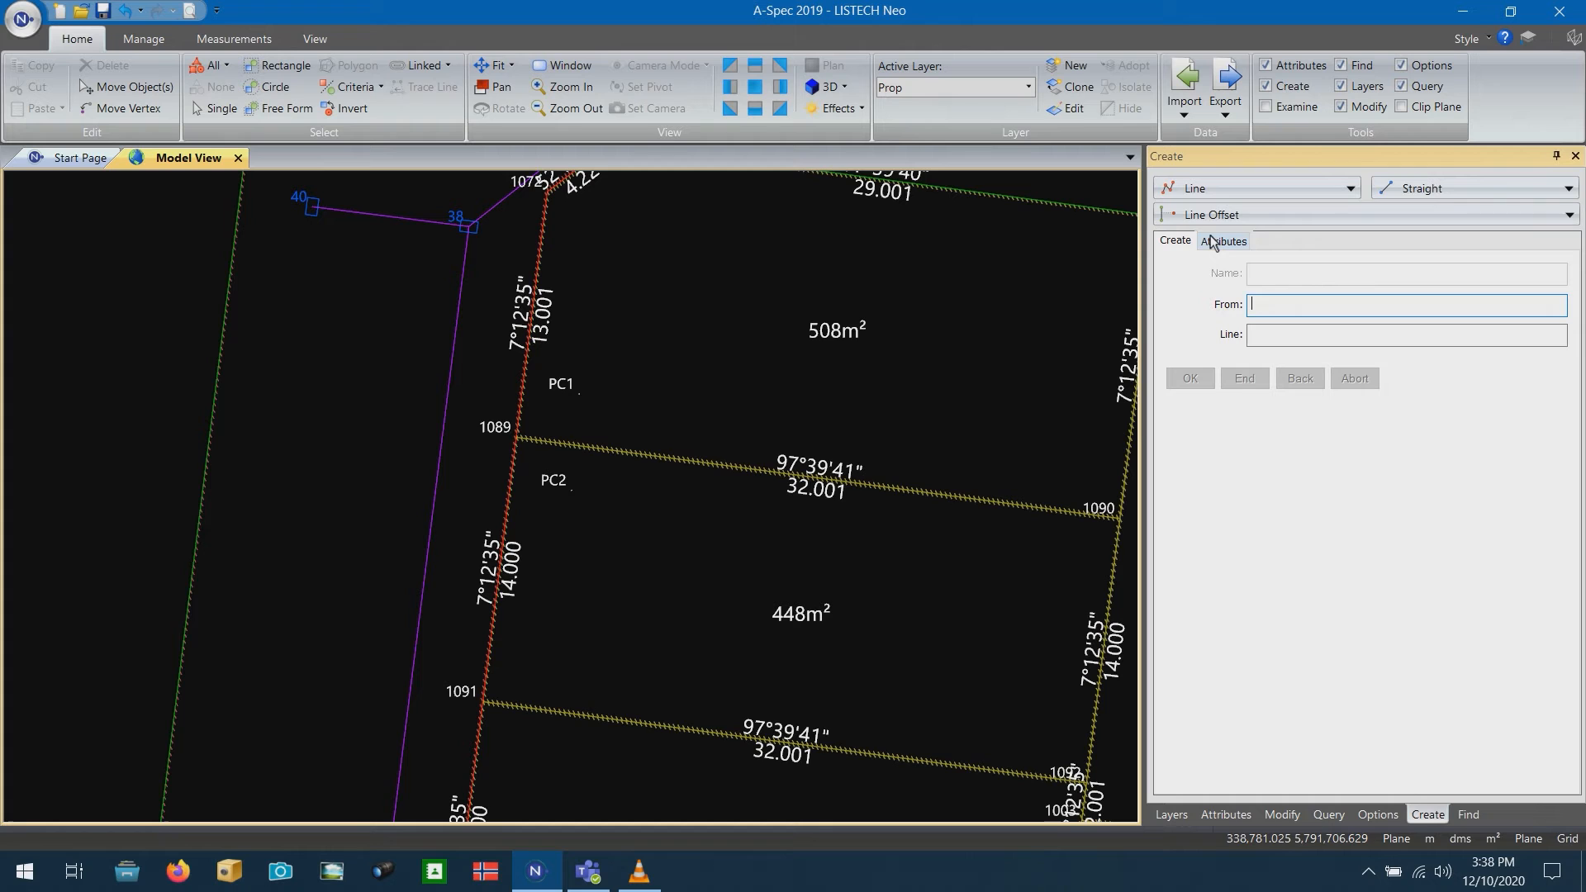
pyautogui.click(578, 393)
pyautogui.click(451, 378)
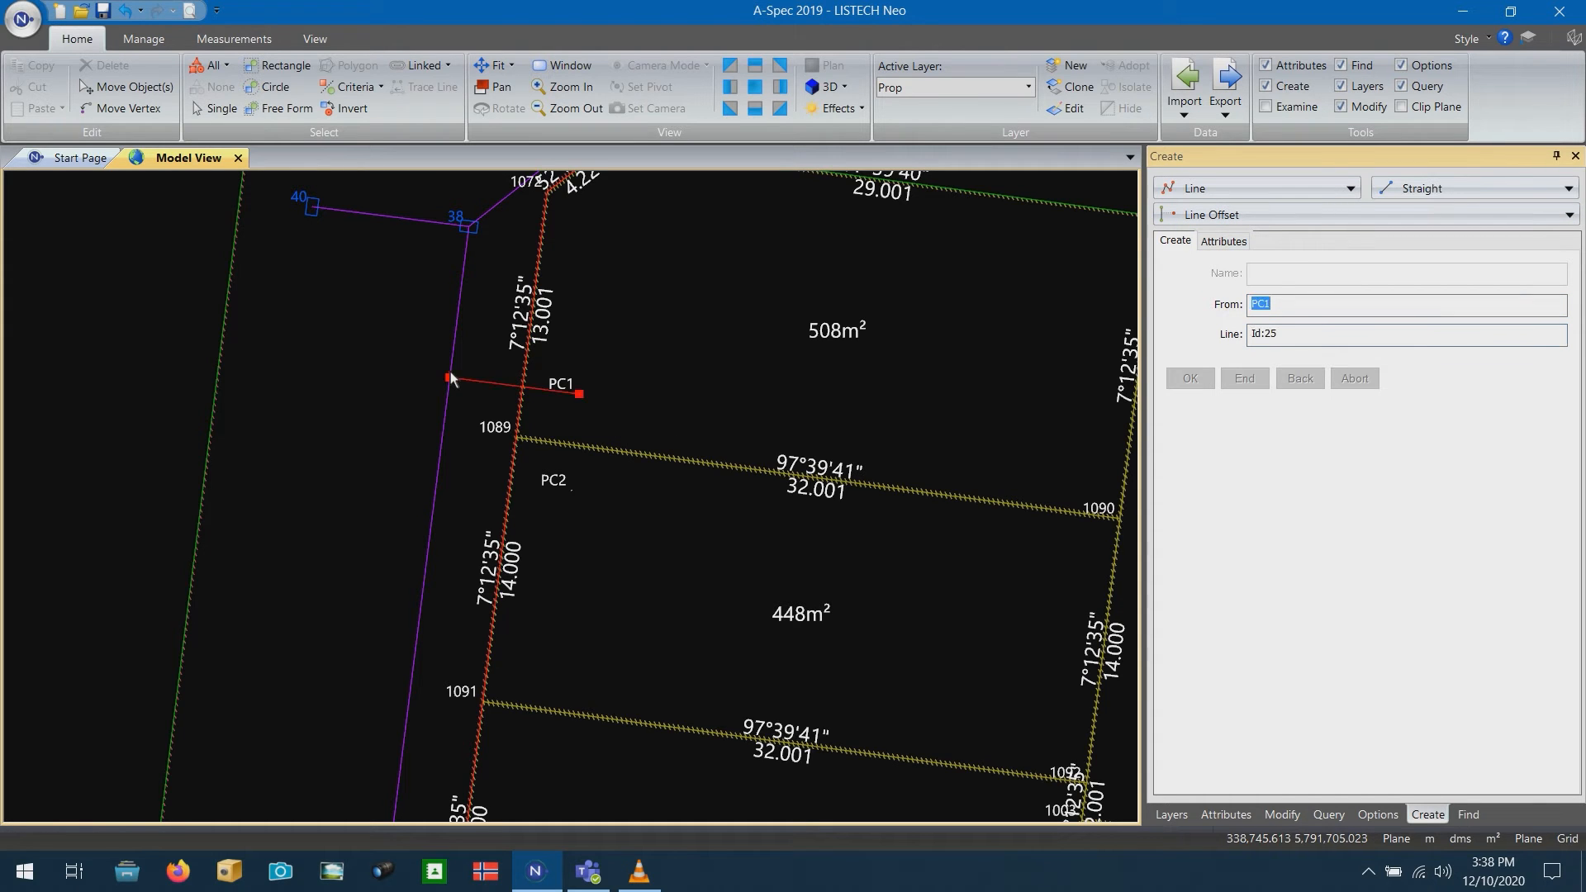
pyautogui.rightClick(479, 406)
pyautogui.click(529, 457)
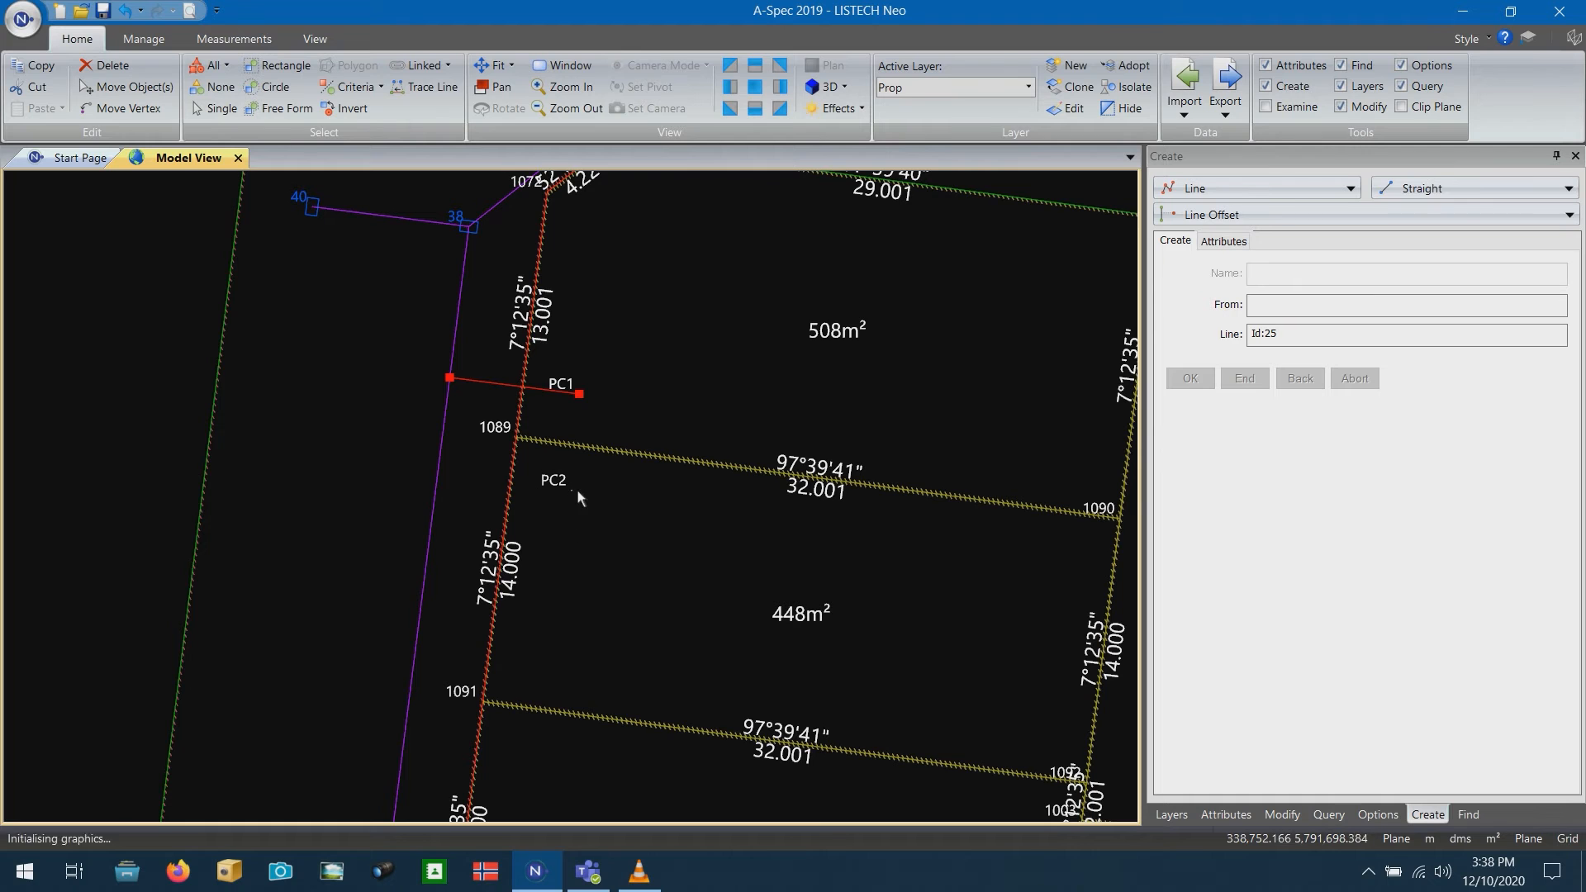
pyautogui.click(568, 493)
pyautogui.rightClick(521, 504)
pyautogui.click(571, 557)
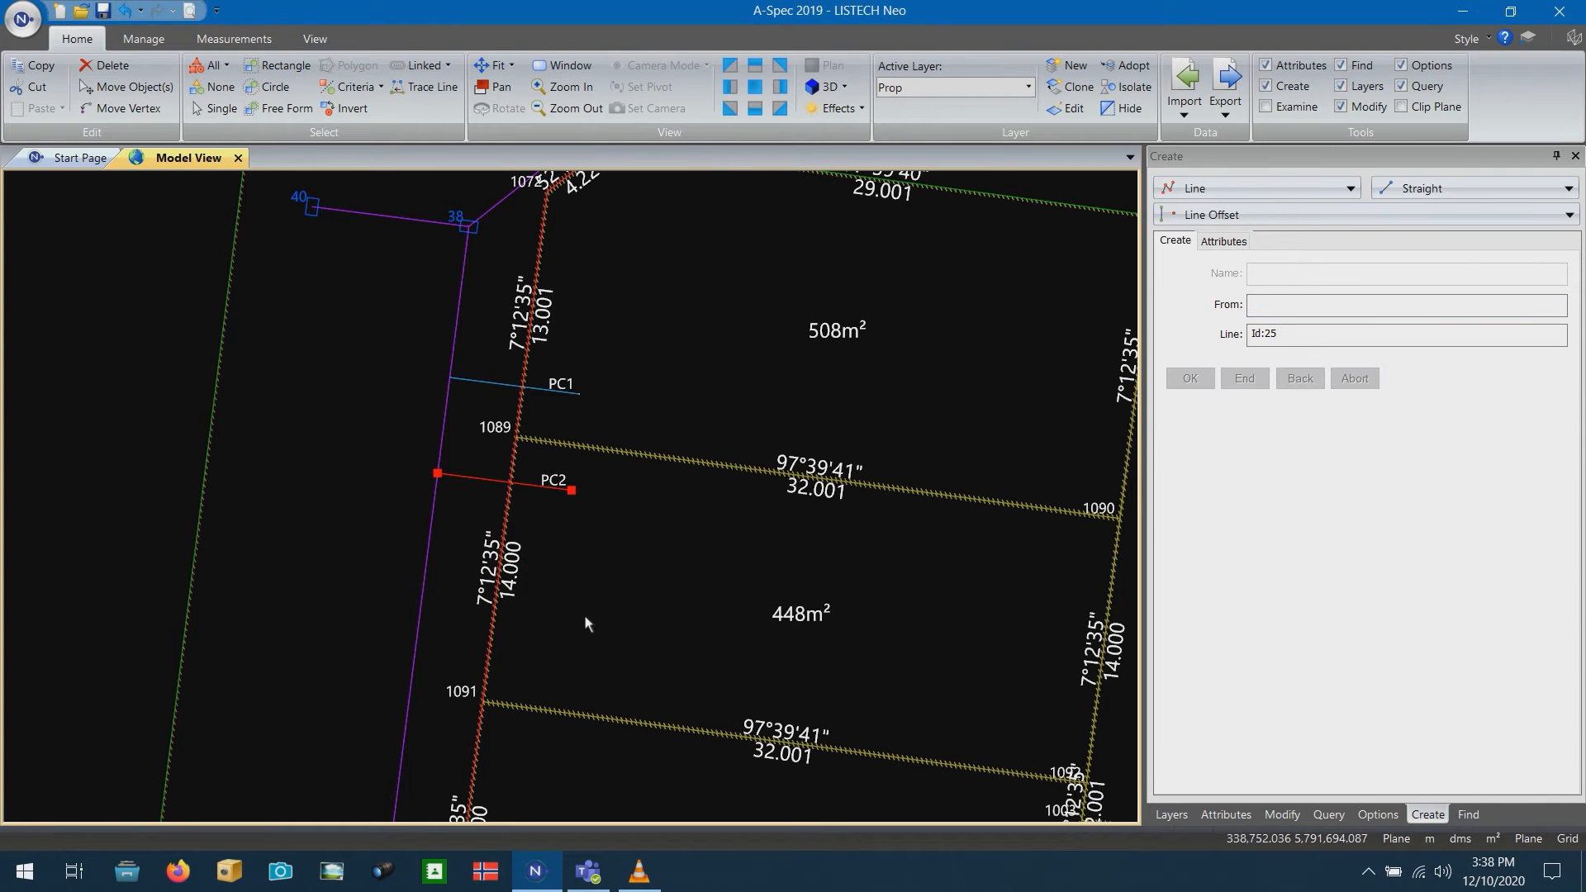
# Create separate straight lines by Line Offset from points PC3 and PC4 to the drainage pipe running north from pit 37
pyautogui.moveTo(657, 428); pyautogui.dragTo(710, 233, button='middle')
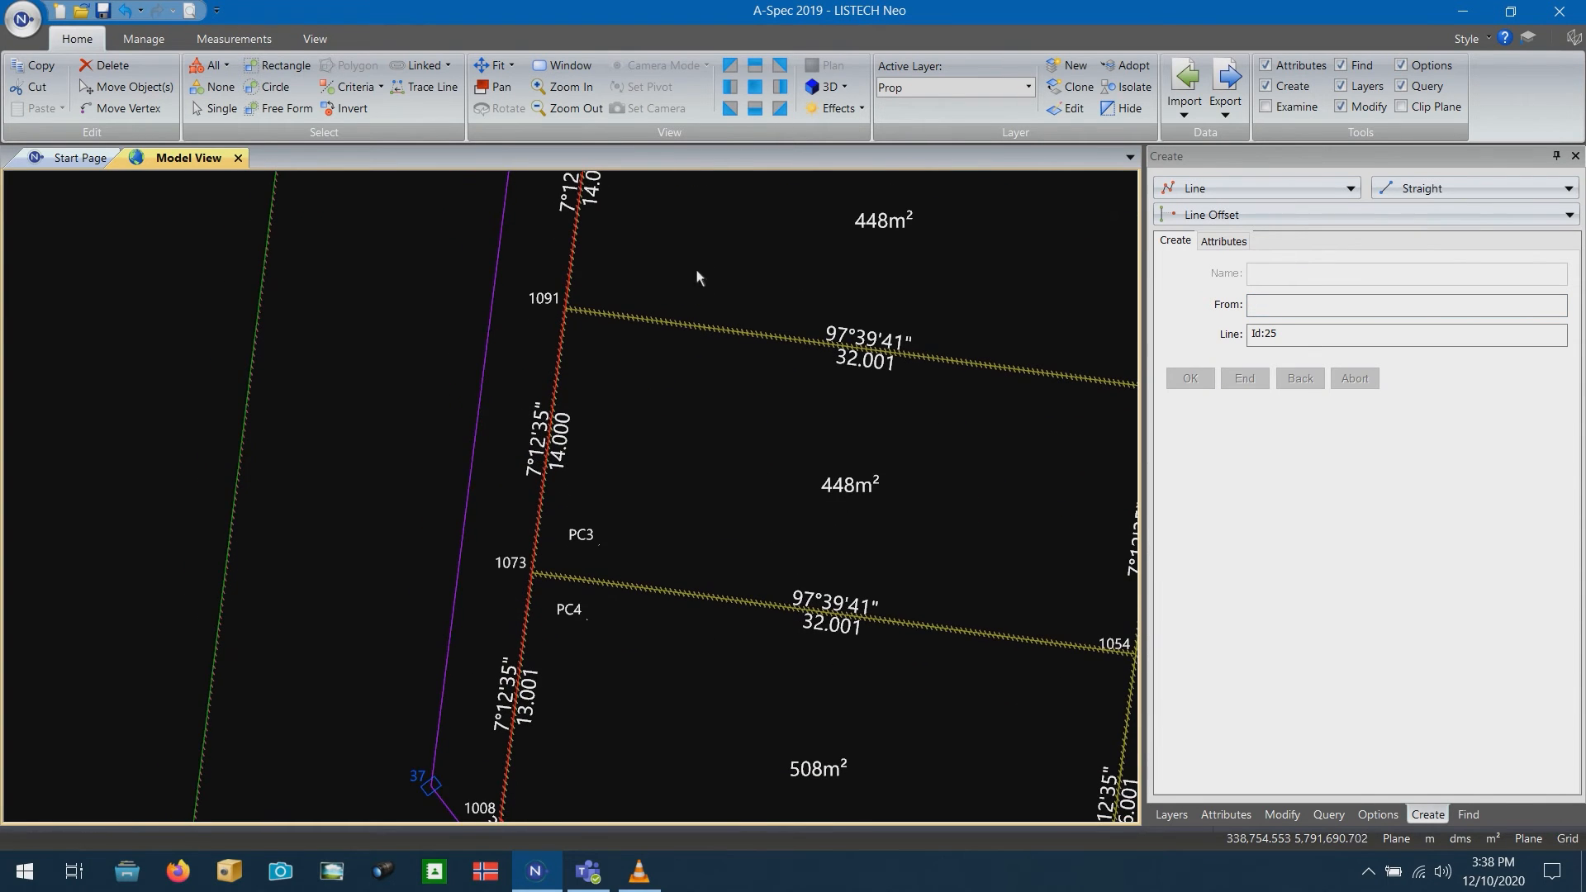
pyautogui.click(599, 542)
pyautogui.rightClick(577, 558)
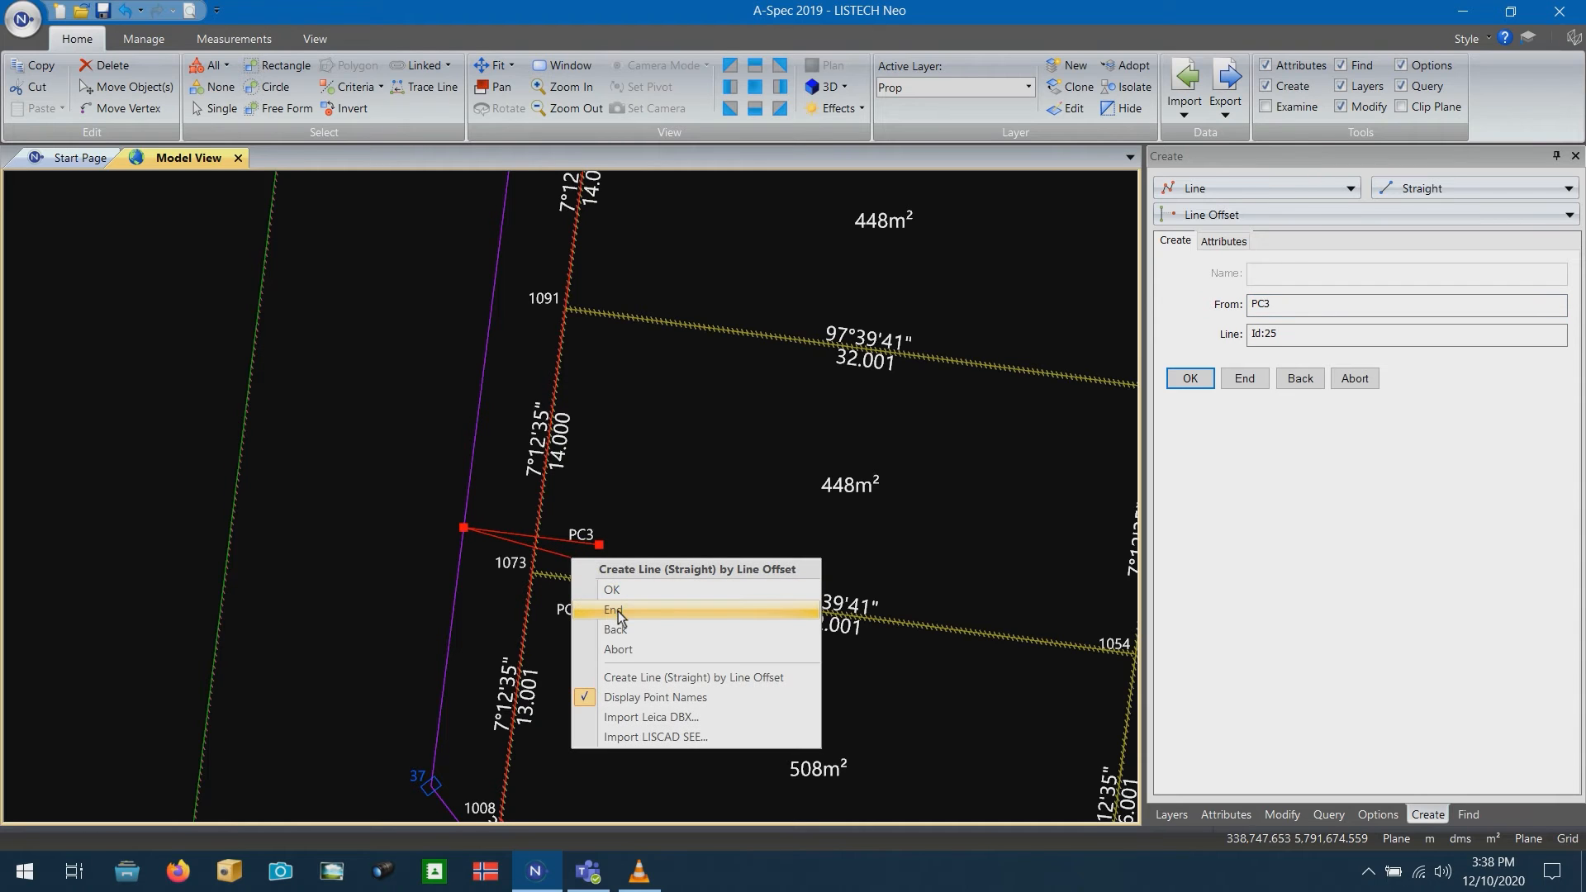
pyautogui.click(582, 631)
pyautogui.click(587, 619)
pyautogui.rightClick(553, 638)
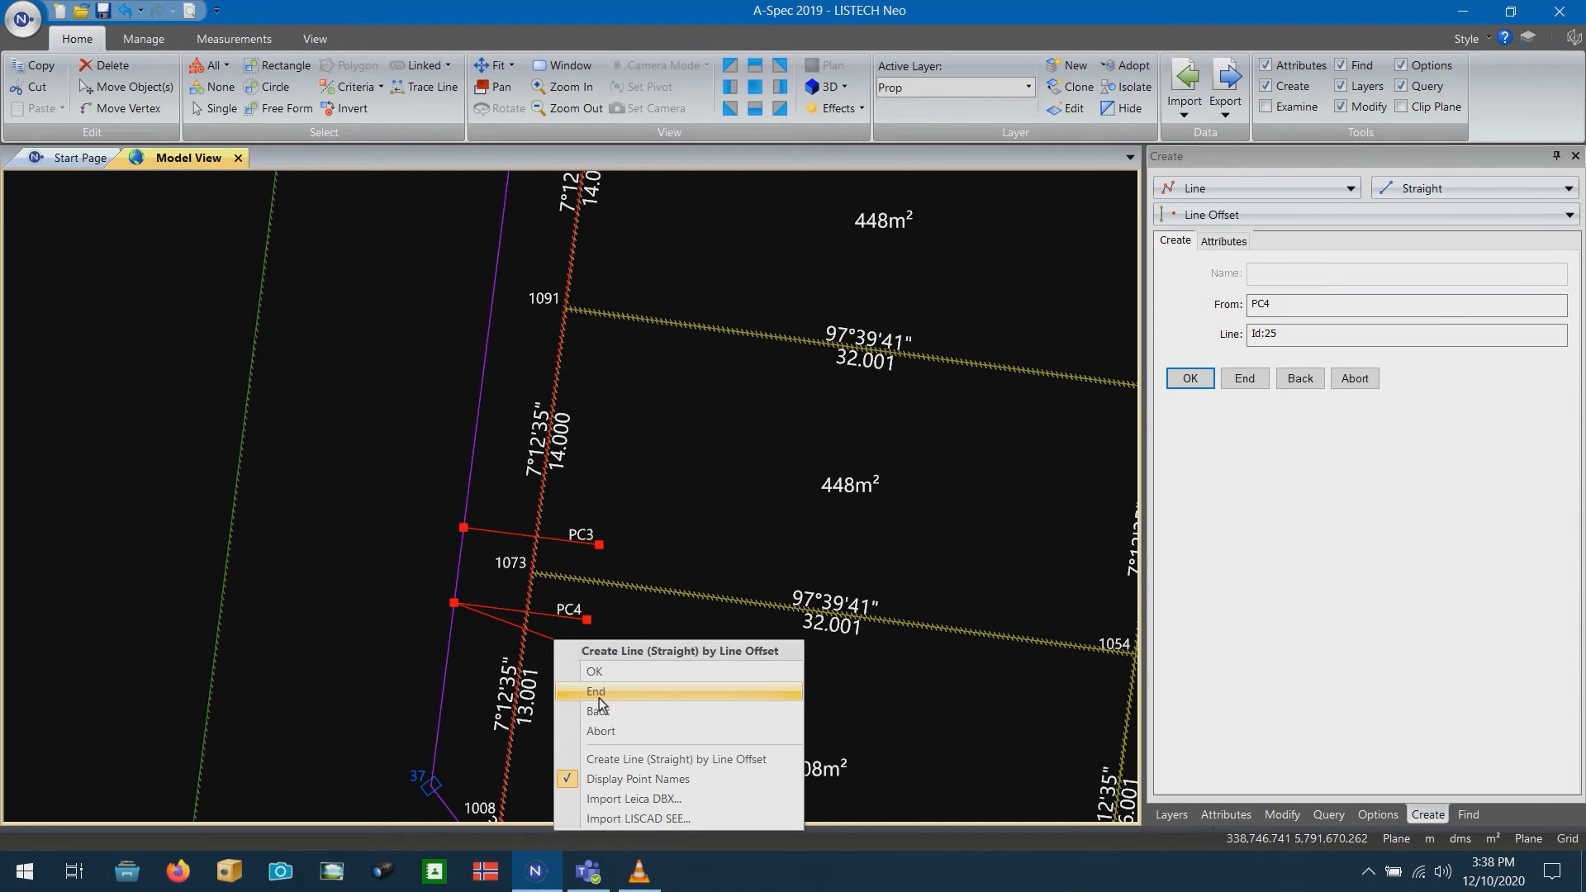
pyautogui.click(602, 696)
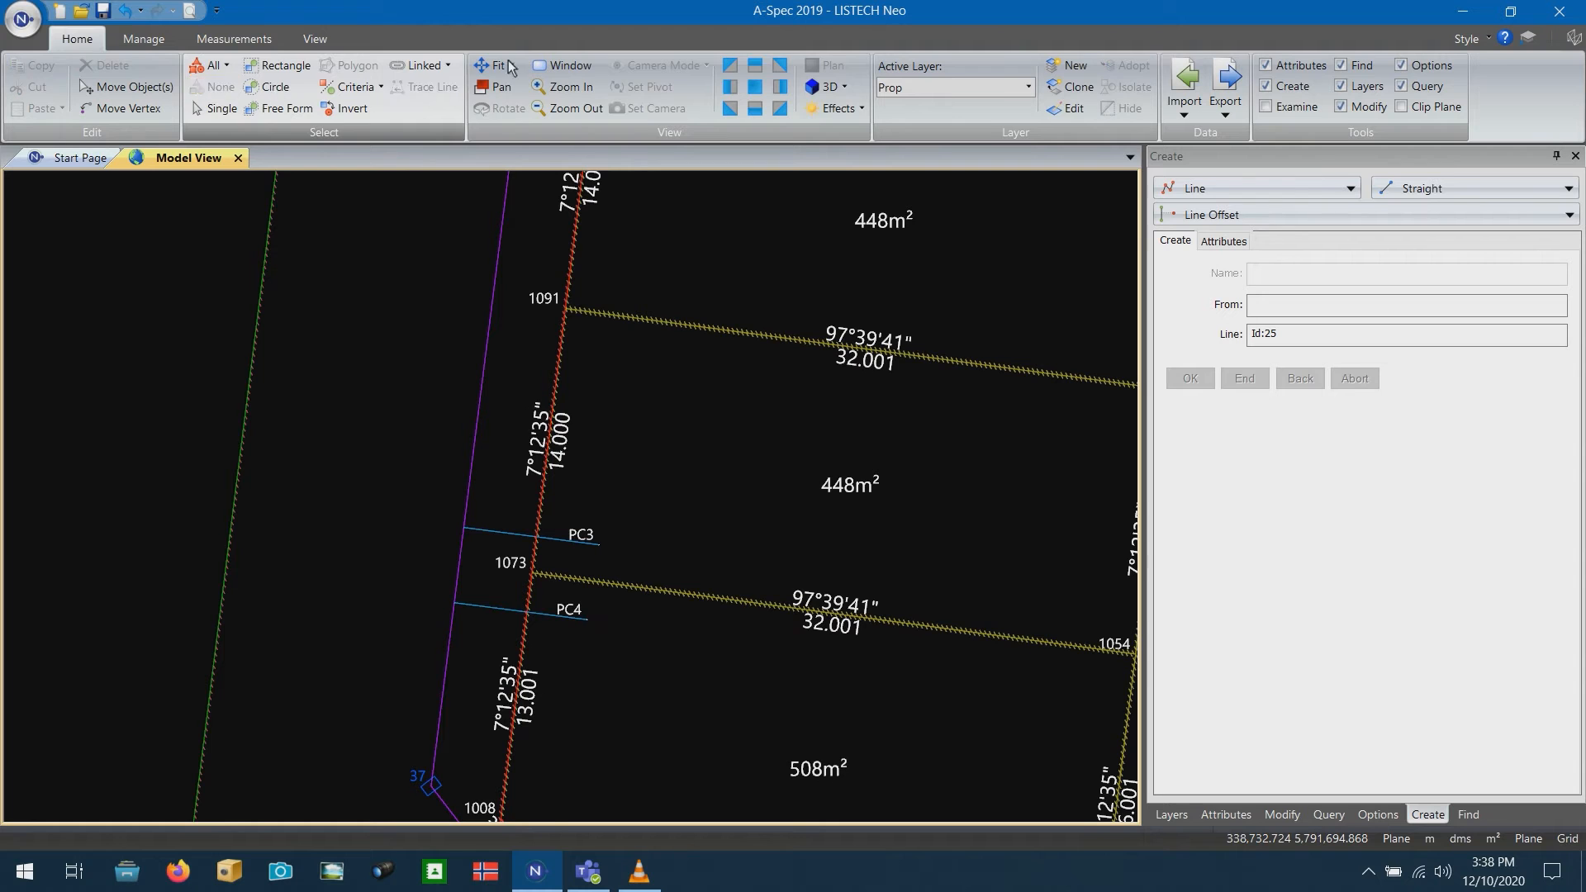
# Inspect the four connection lines PC1 to PC4 in a rotated 3D view
pyautogui.click(789, 87)
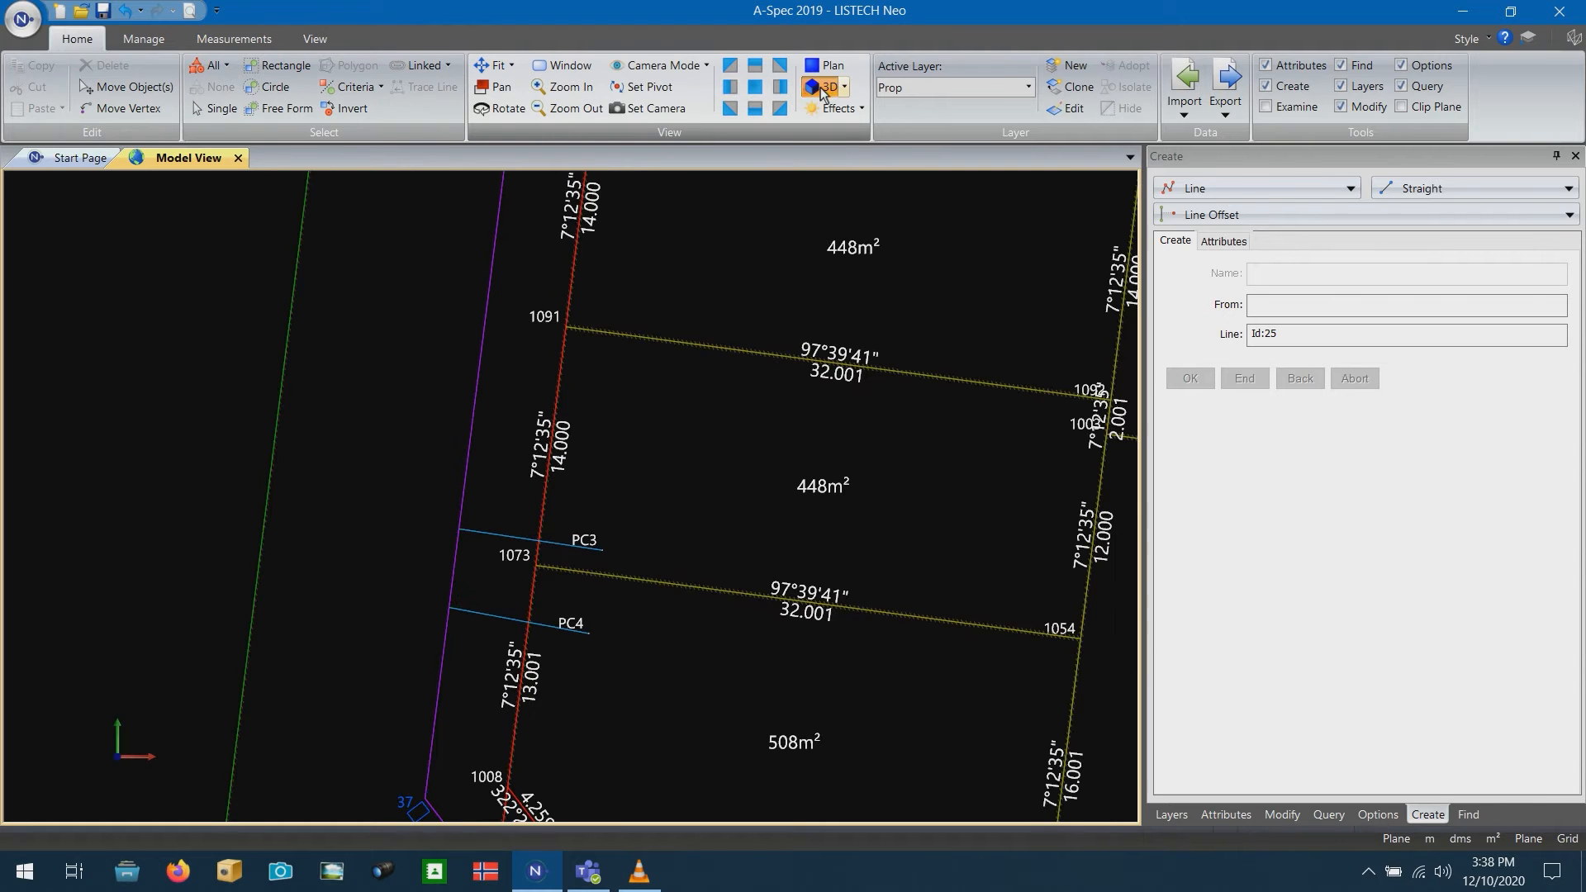
pyautogui.click(502, 108)
pyautogui.moveTo(664, 405)
pyautogui.mouseDown()
pyautogui.moveTo(781, 254)
pyautogui.moveTo(760, 409)
pyautogui.moveTo(713, 420)
pyautogui.moveTo(721, 443)
pyautogui.mouseUp()
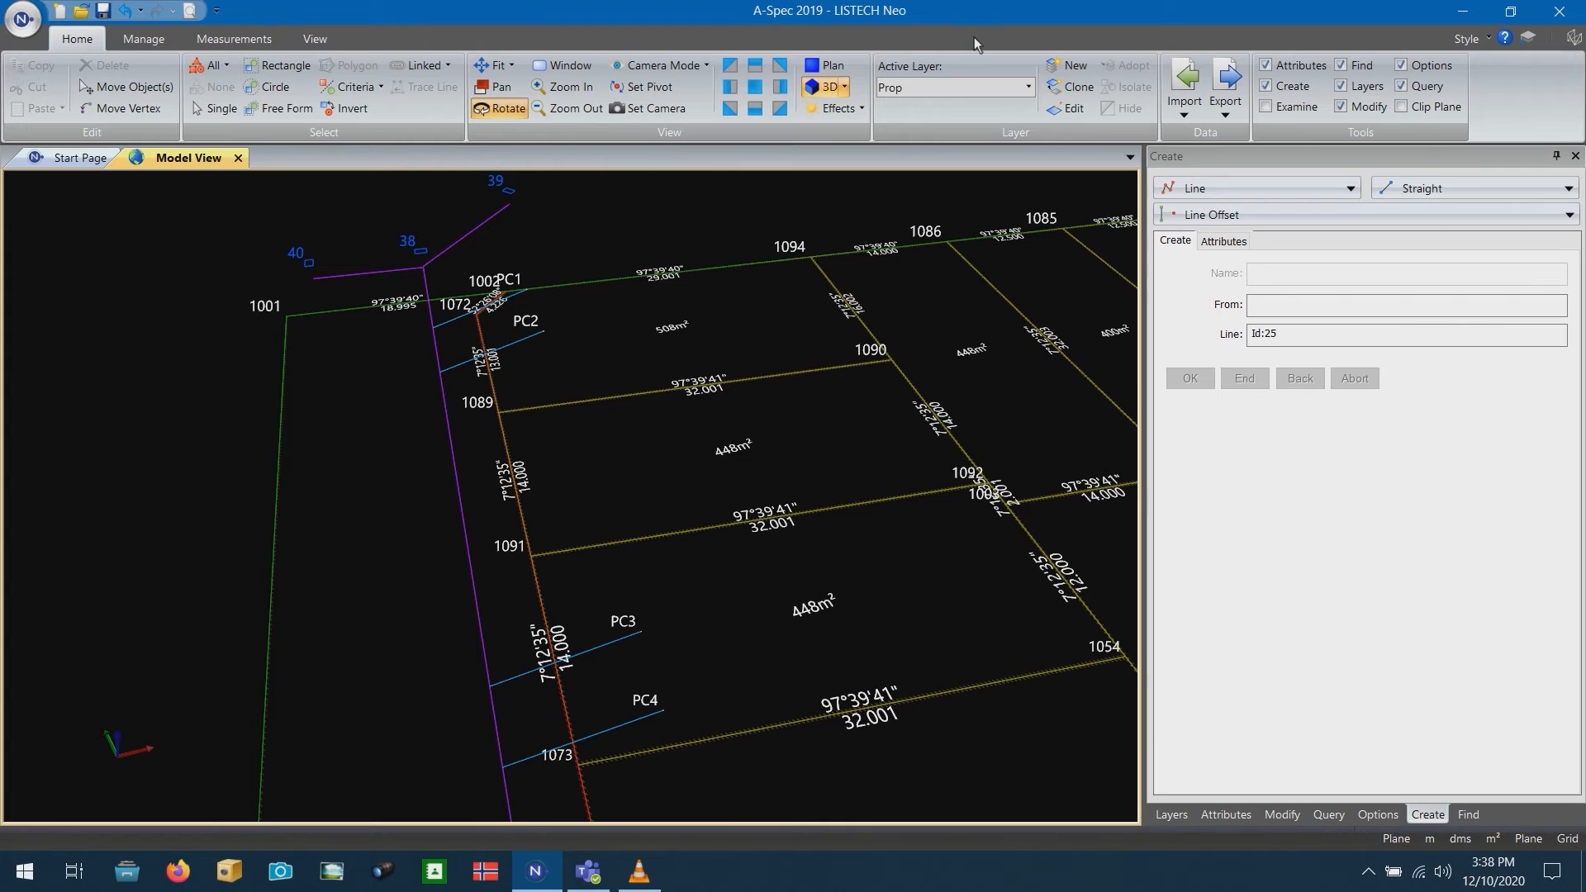
# Start an A-Spec export and set its St_Name attribute source to layer 212-POLY with the Description attribute definition
pyautogui.click(1226, 114)
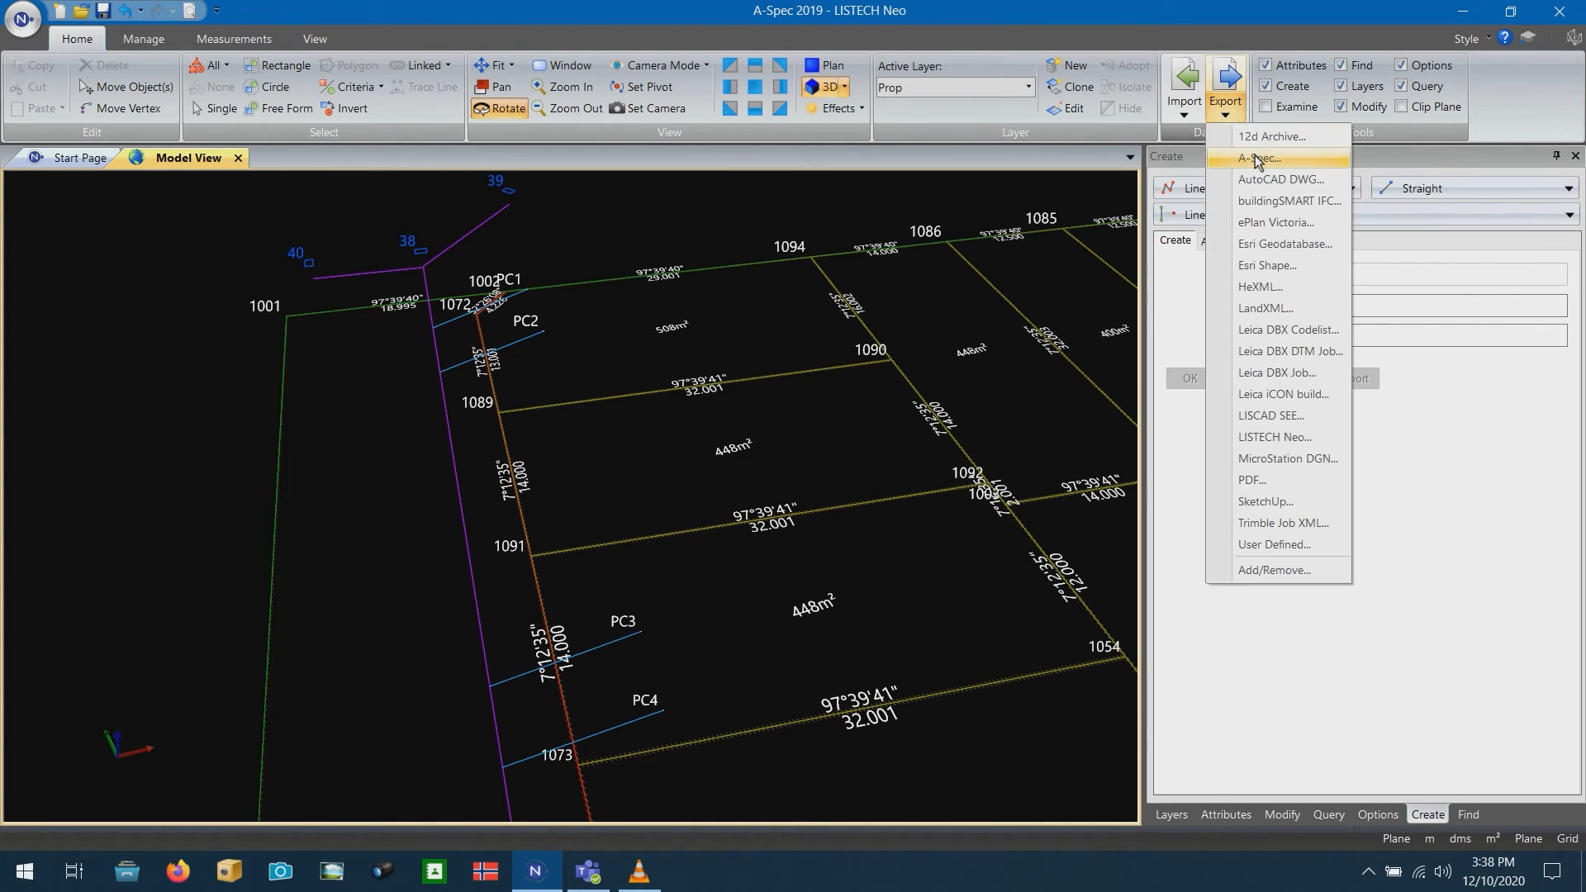
pyautogui.click(1256, 157)
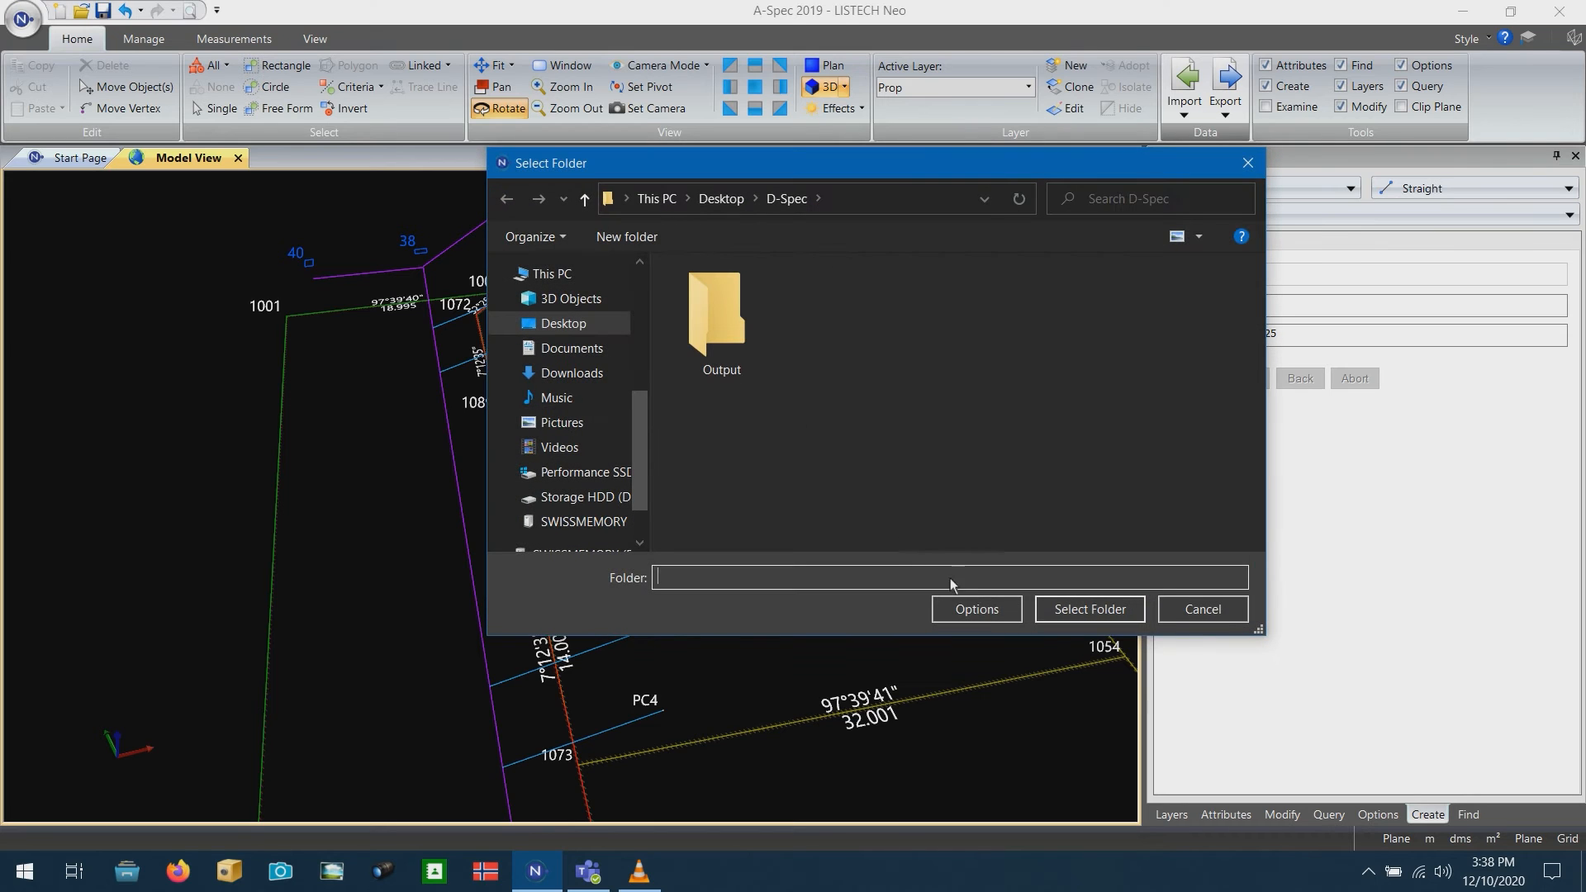
pyautogui.click(984, 610)
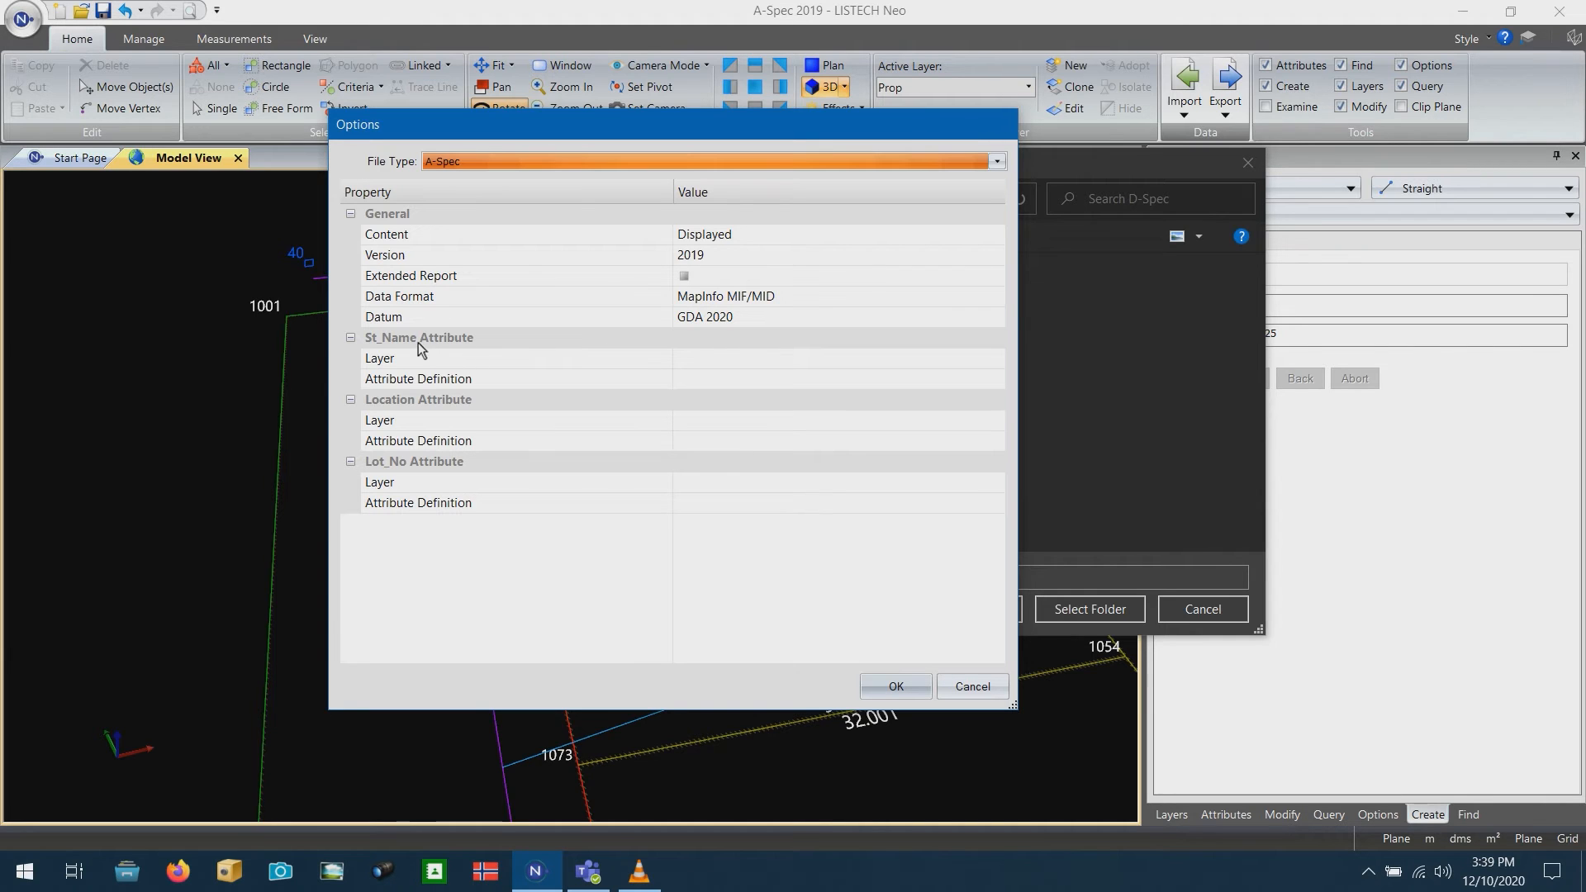
pyautogui.click(997, 358)
pyautogui.click(996, 359)
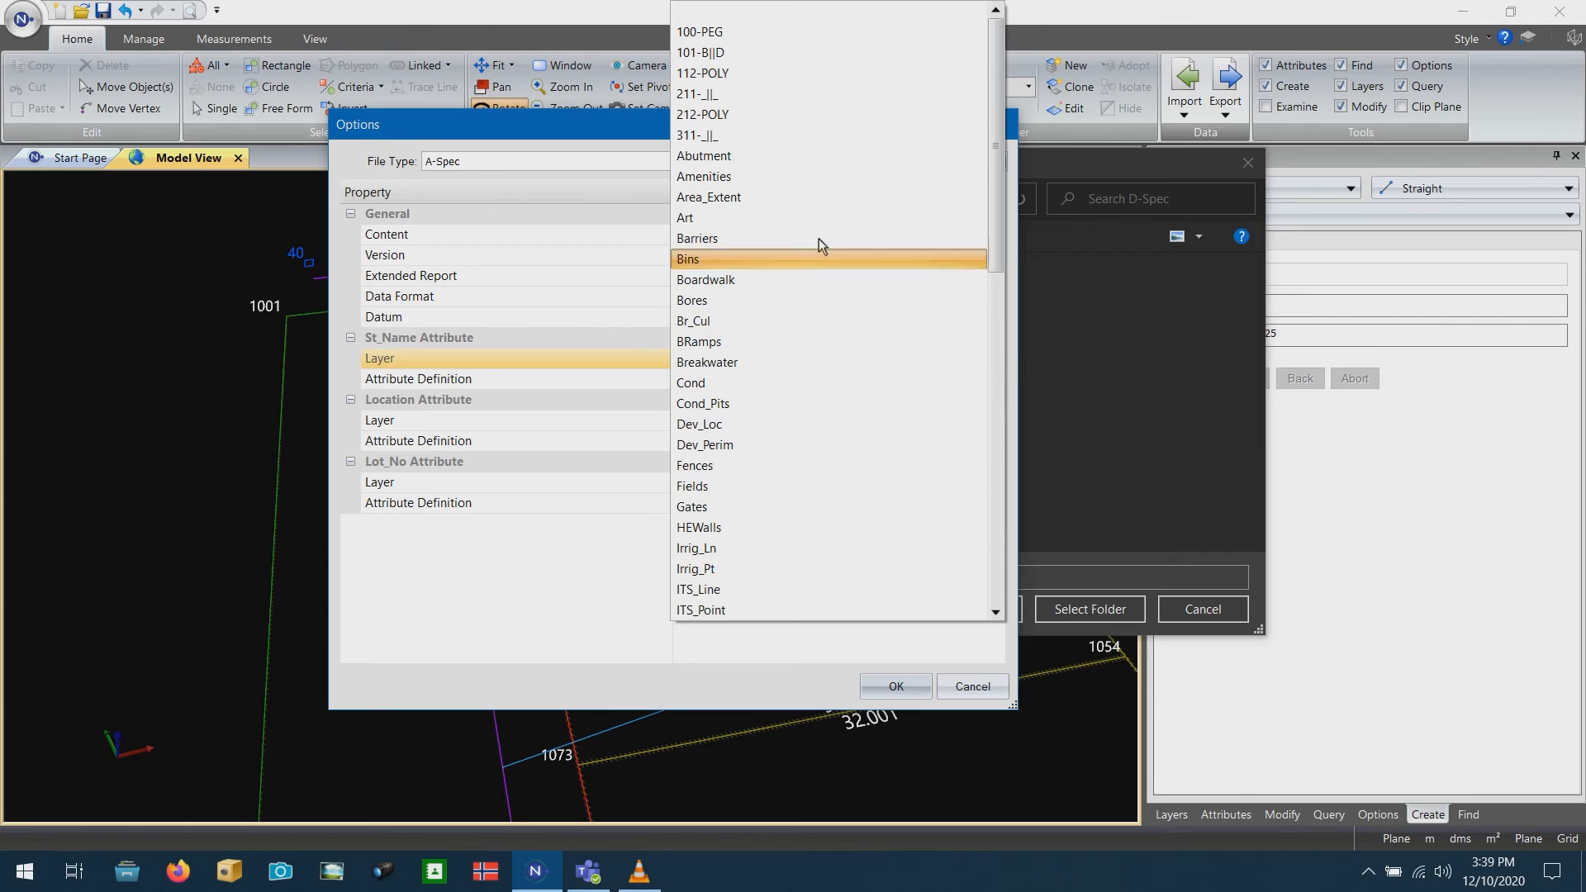
pyautogui.click(707, 115)
pyautogui.click(997, 378)
pyautogui.click(997, 378)
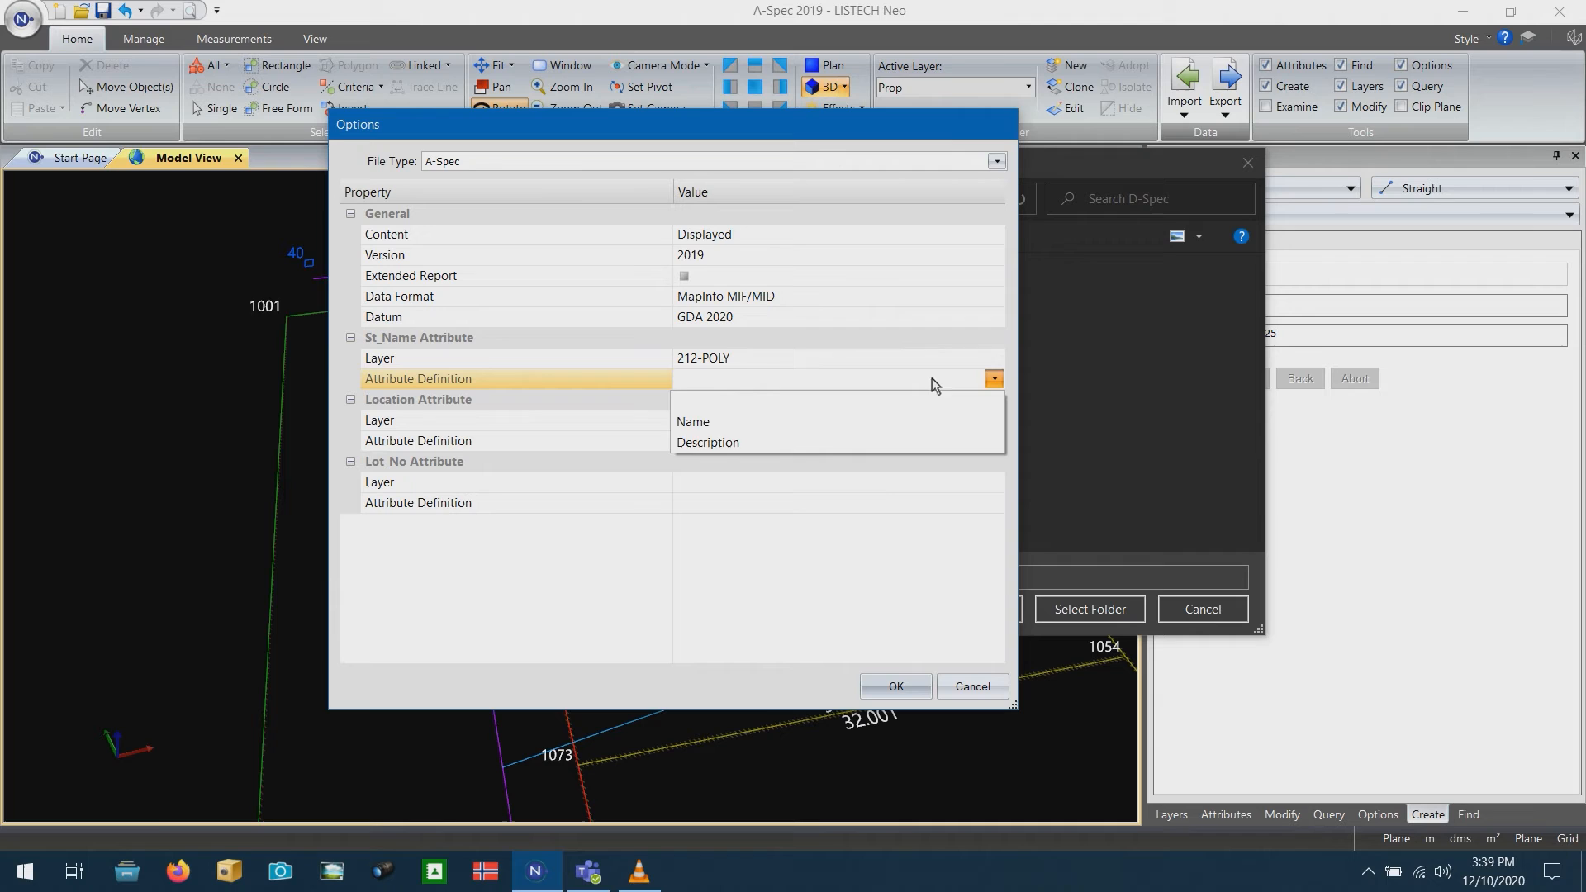
pyautogui.click(721, 449)
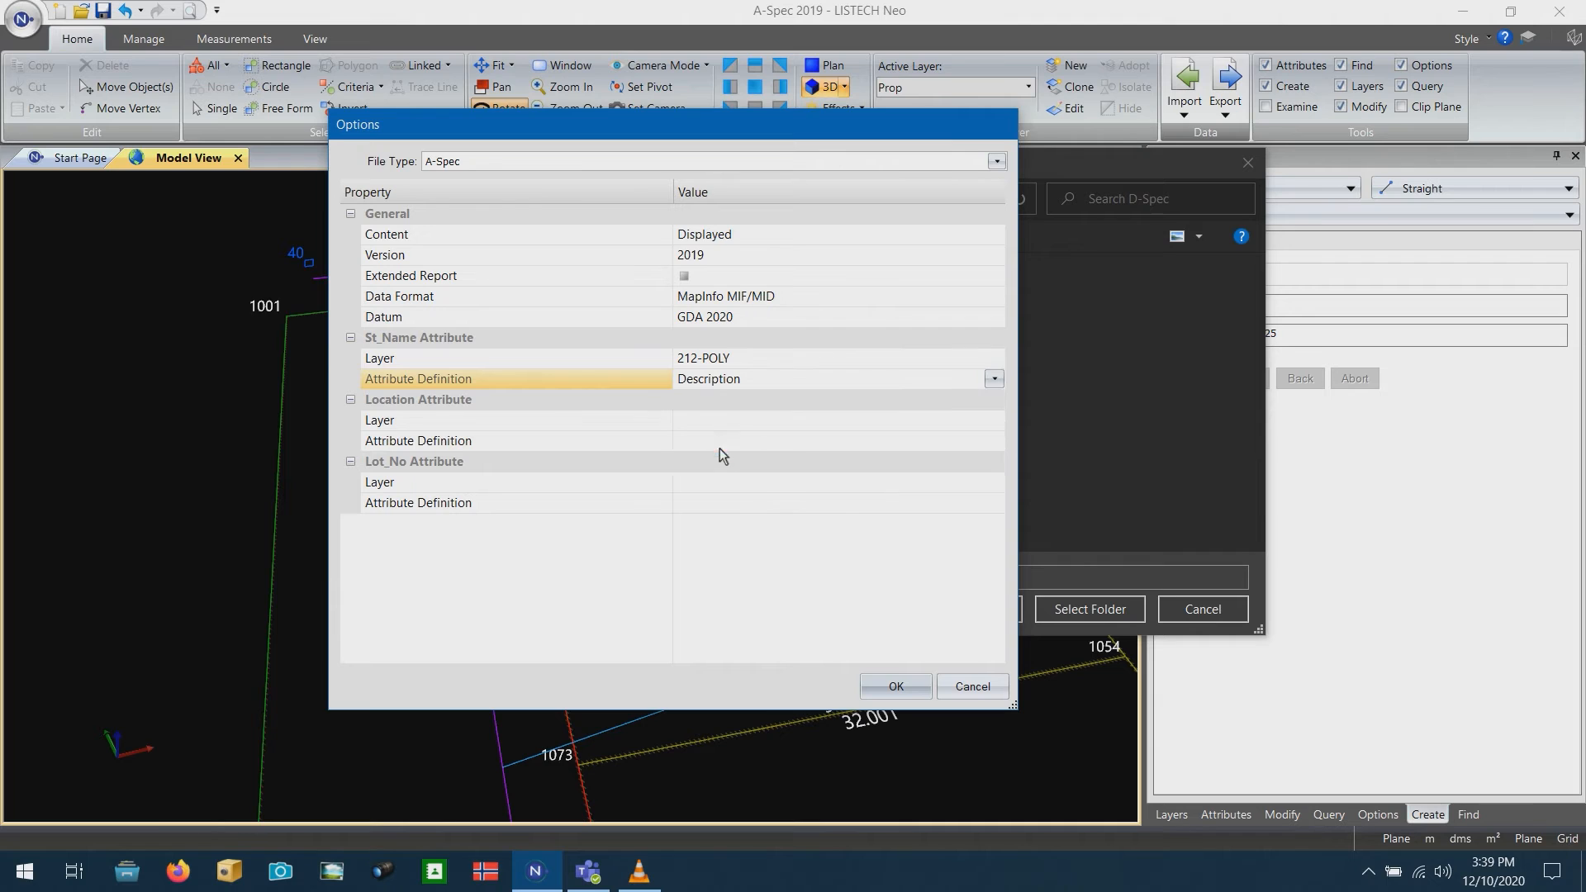
# Set the export's Lot_No attribute source to layer 112-POLY with the Description attribute definition
pyautogui.click(390, 419)
pyautogui.click(454, 461)
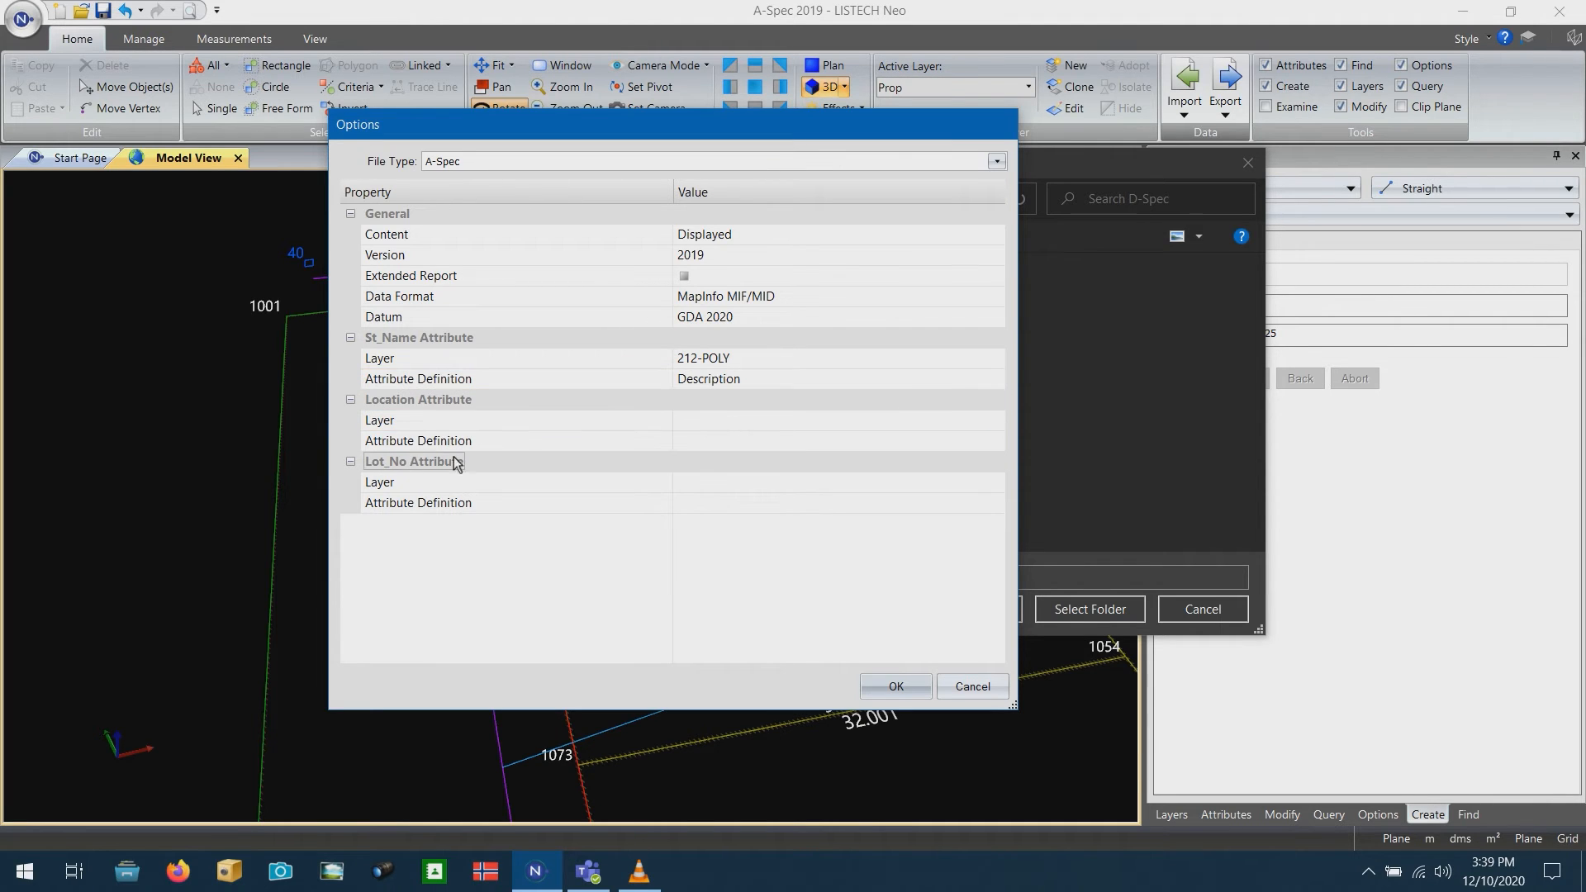
pyautogui.click(789, 486)
pyautogui.click(995, 486)
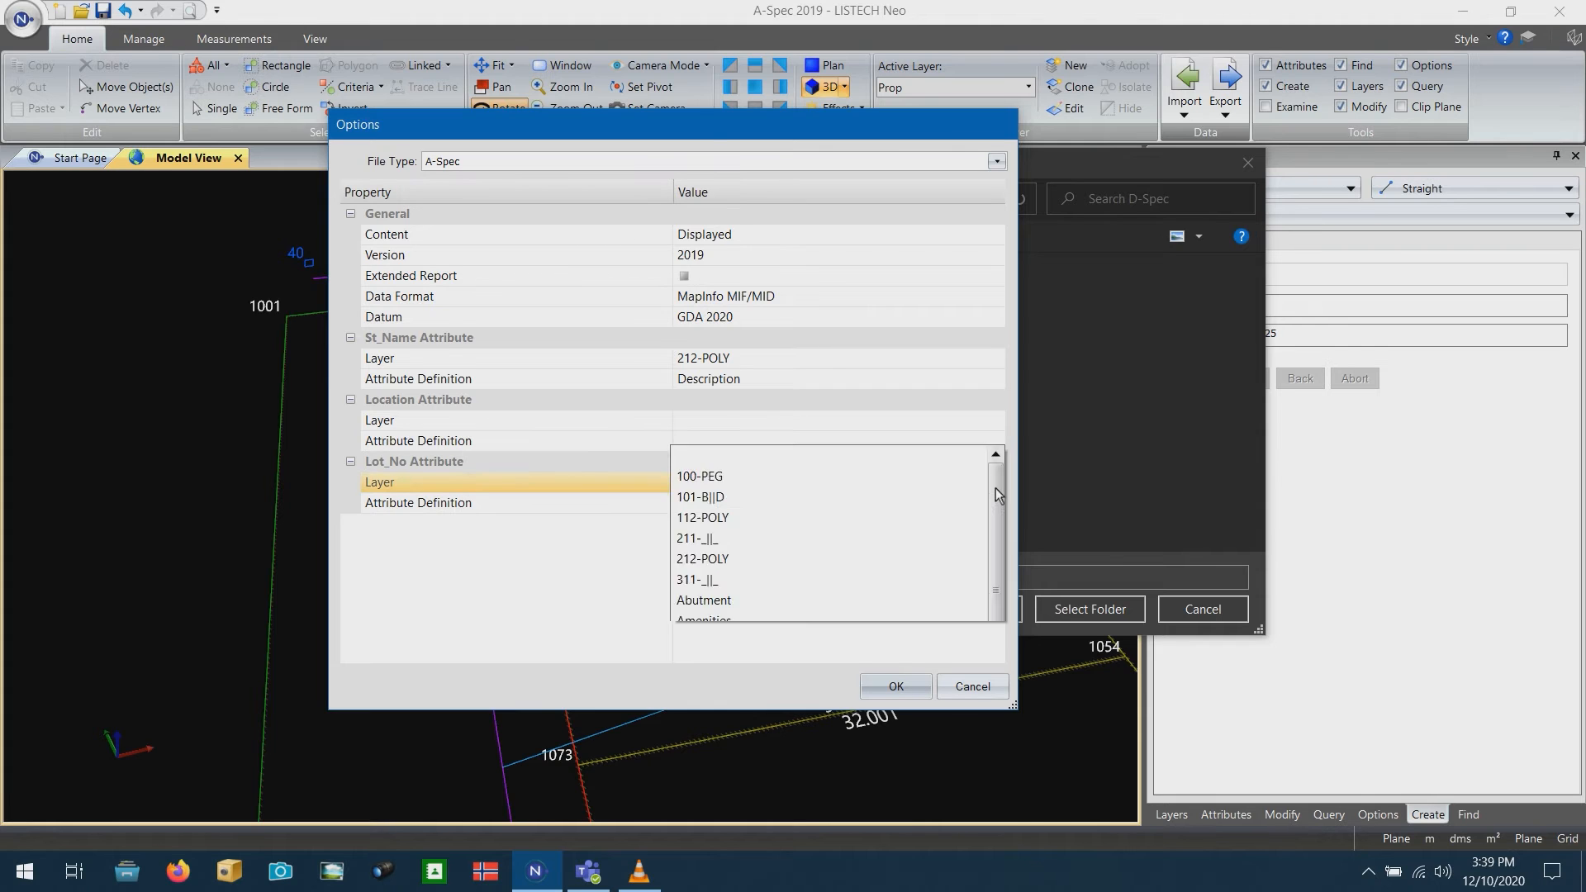
pyautogui.click(692, 74)
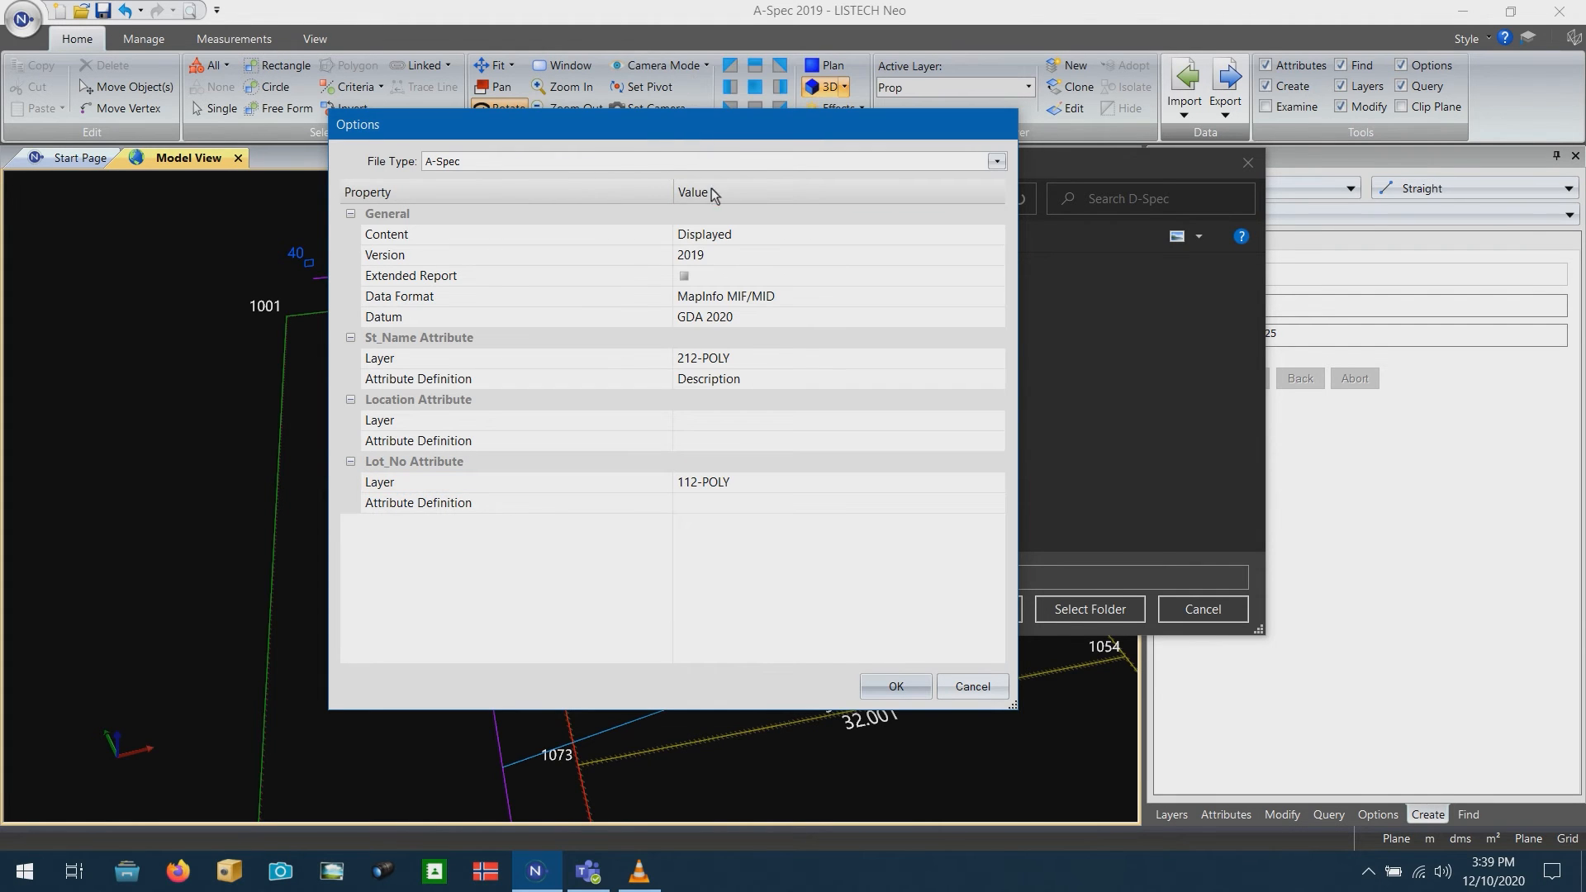
pyautogui.click(996, 506)
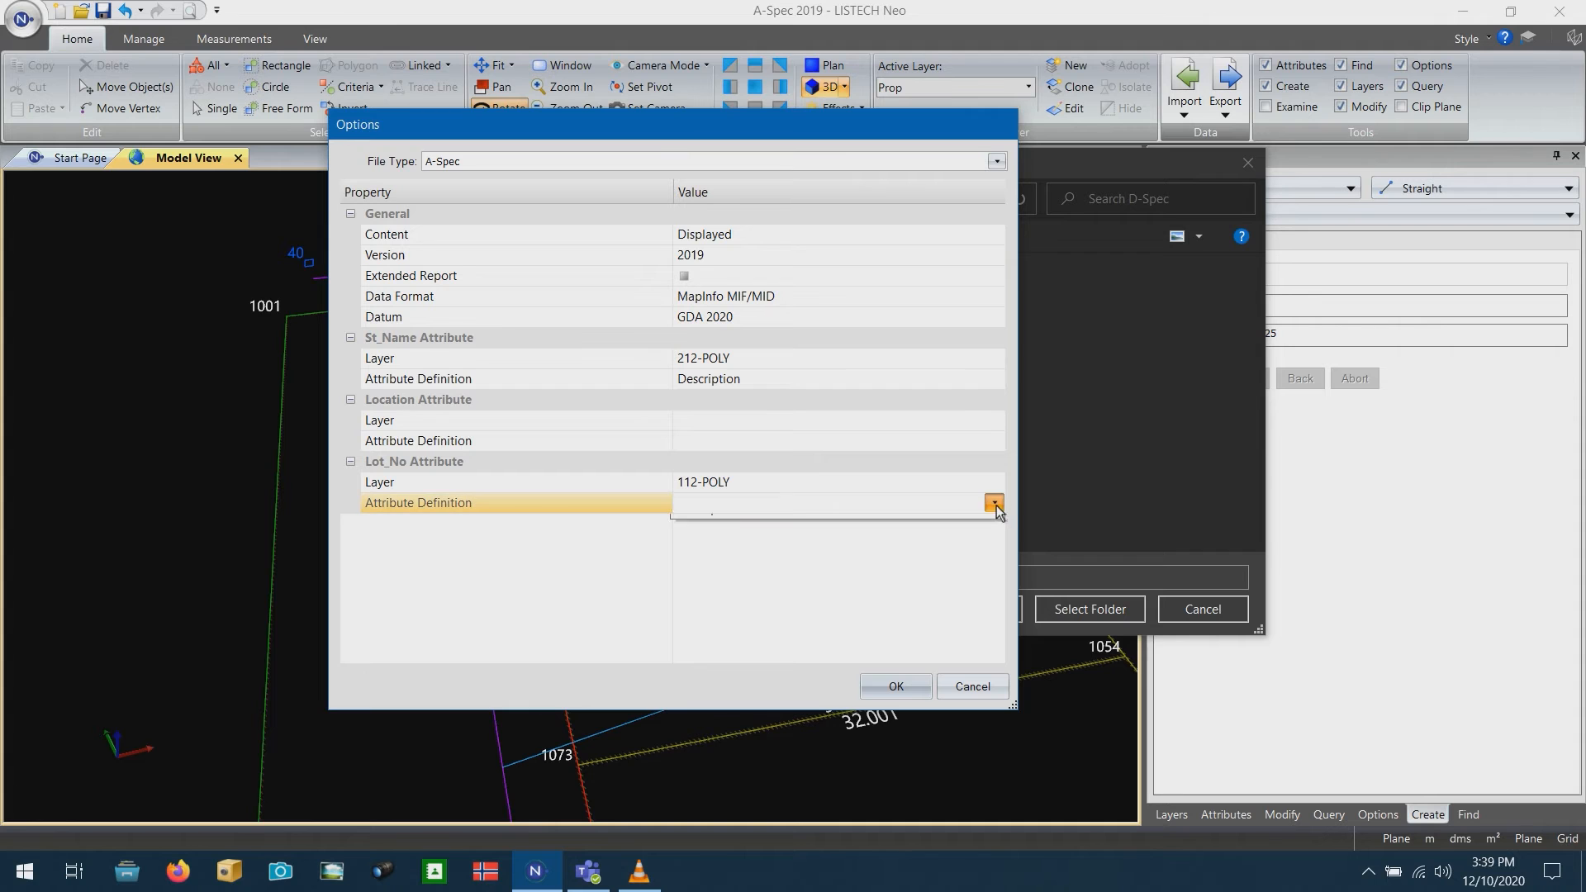
pyautogui.click(996, 506)
pyautogui.click(823, 565)
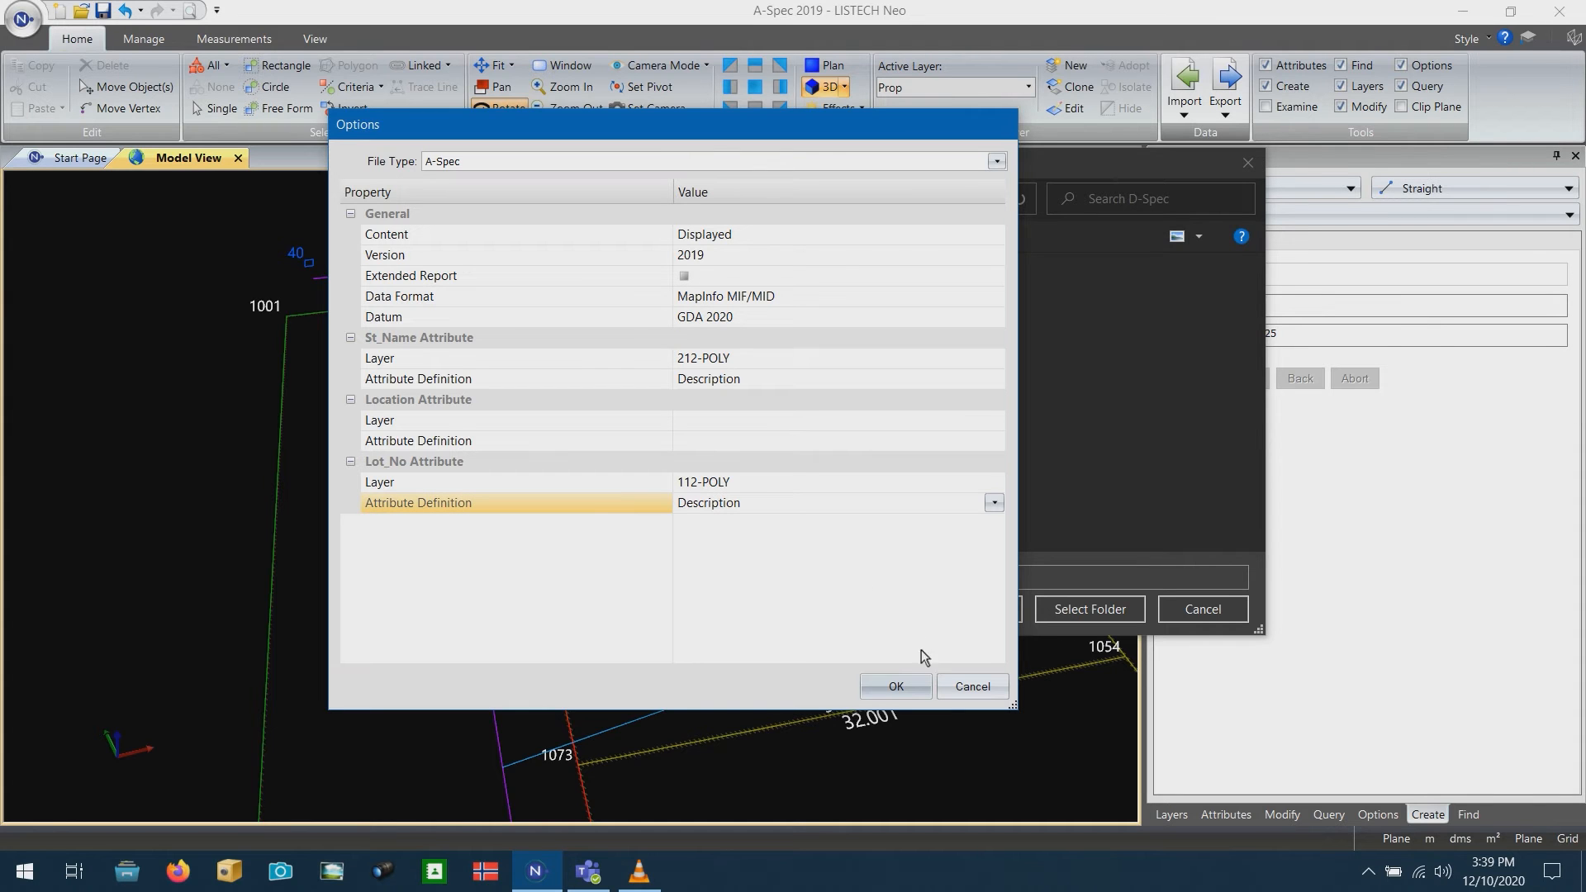
# Accept the export options and export the A-Spec data to the Output folder inside D-Spec
pyautogui.click(889, 682)
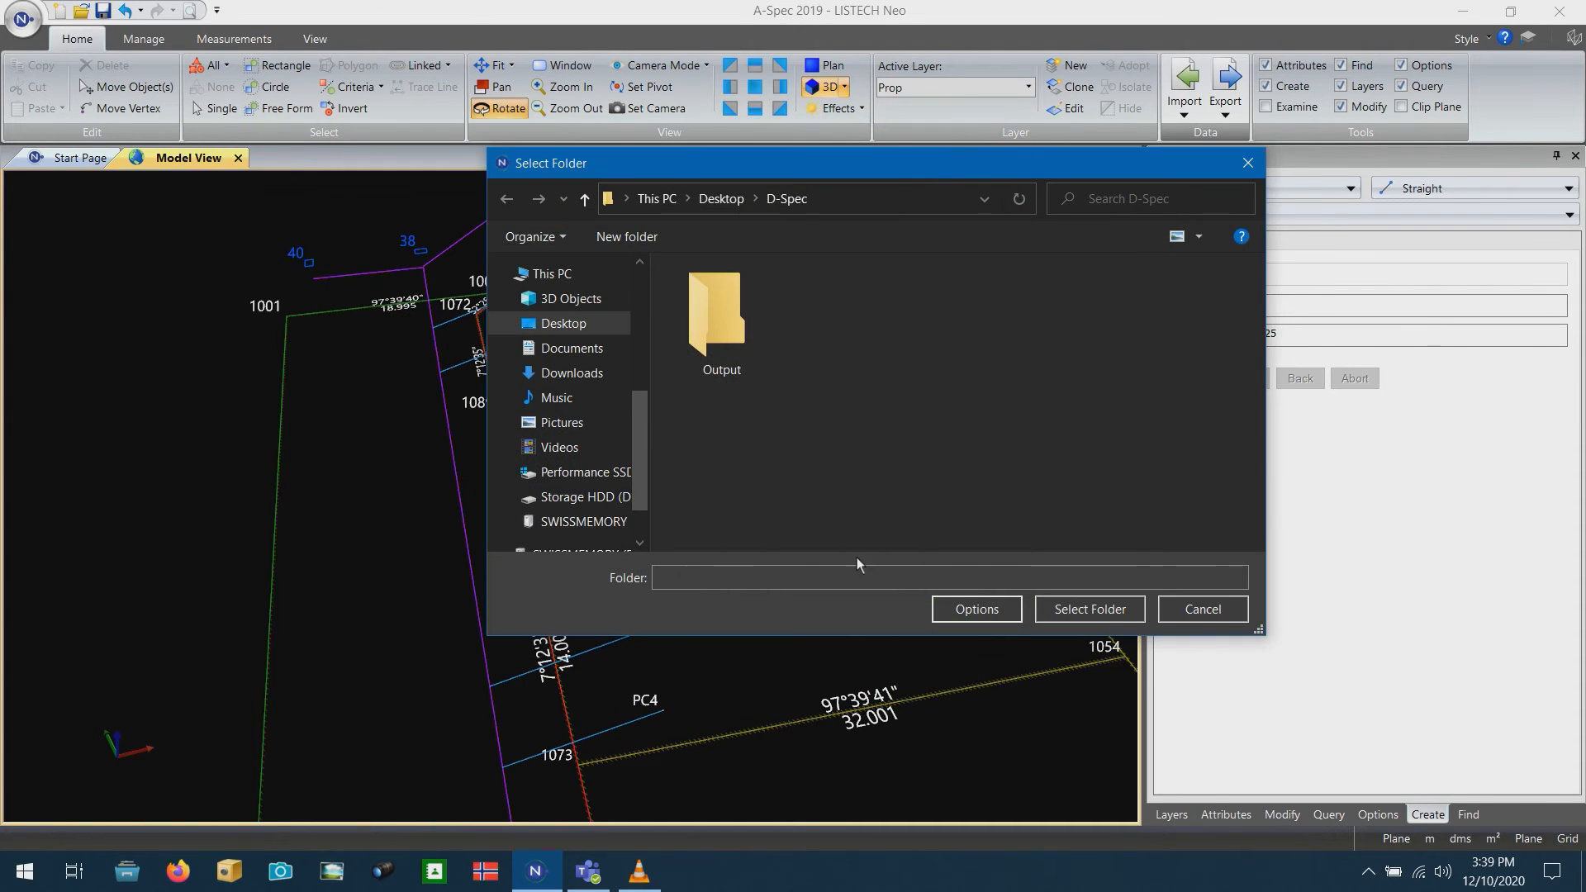
pyautogui.doubleClick(707, 297)
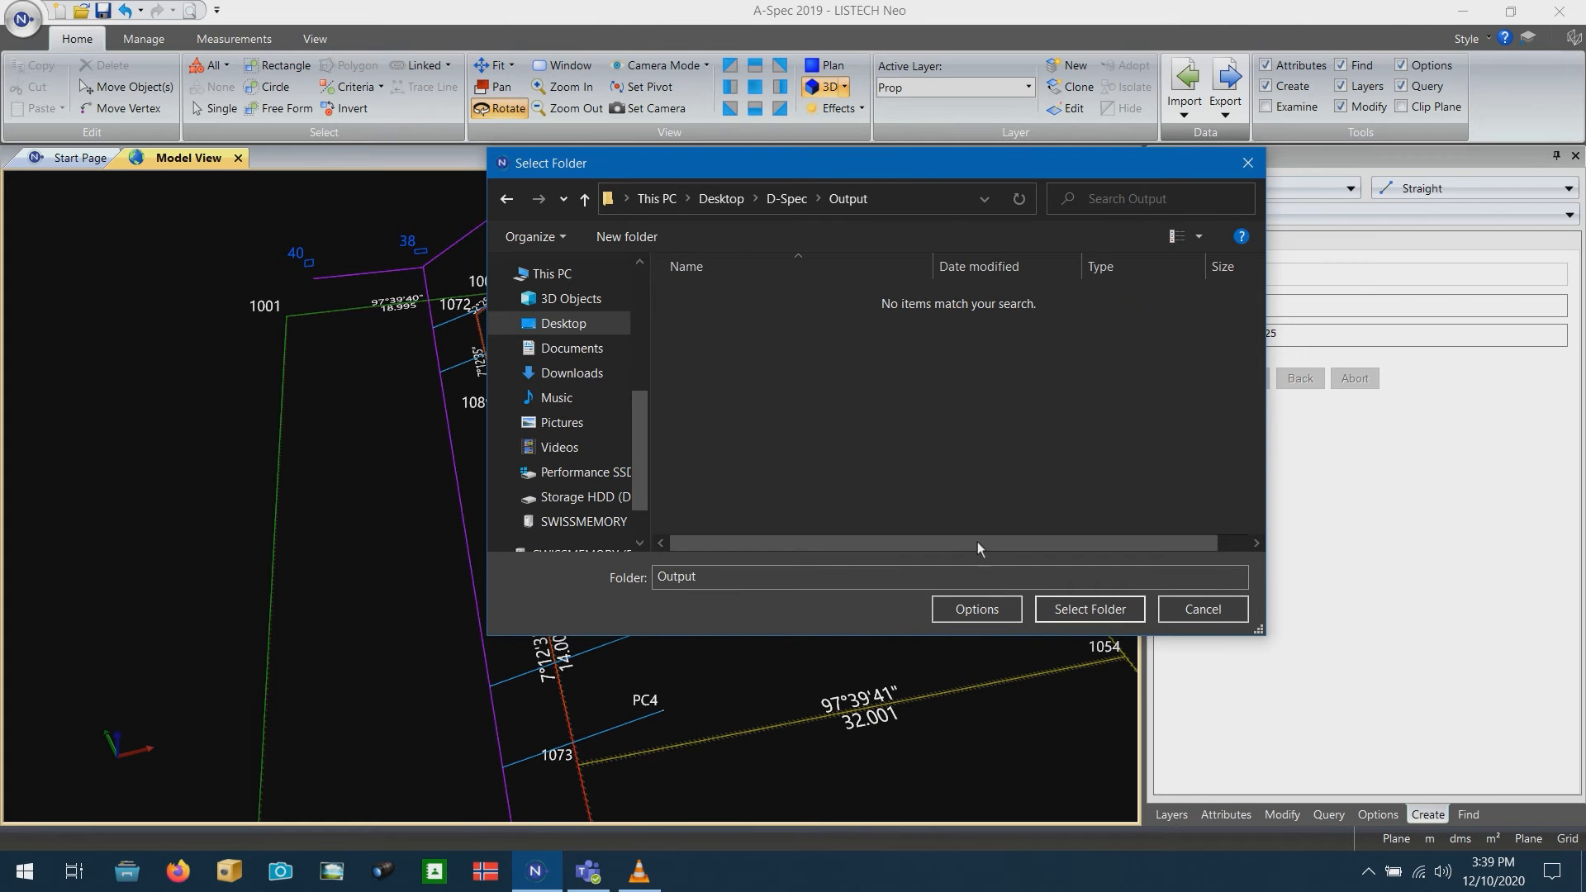
pyautogui.click(1107, 614)
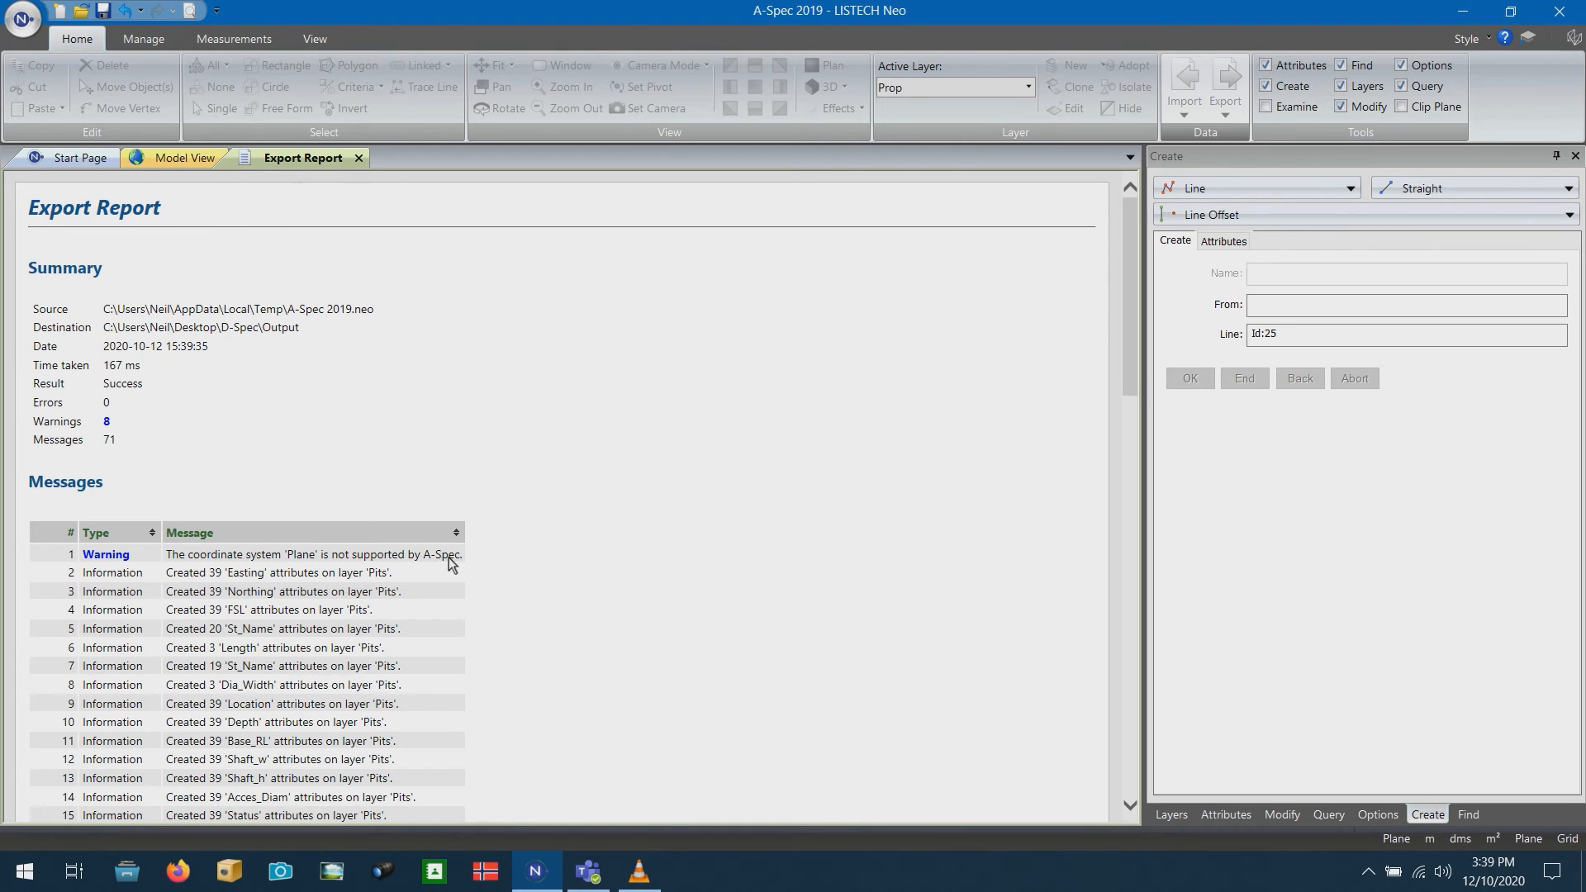
# Set the model's coordinate system to GDA94 / MGA Zone 55 without a transformation
pyautogui.click(183, 160)
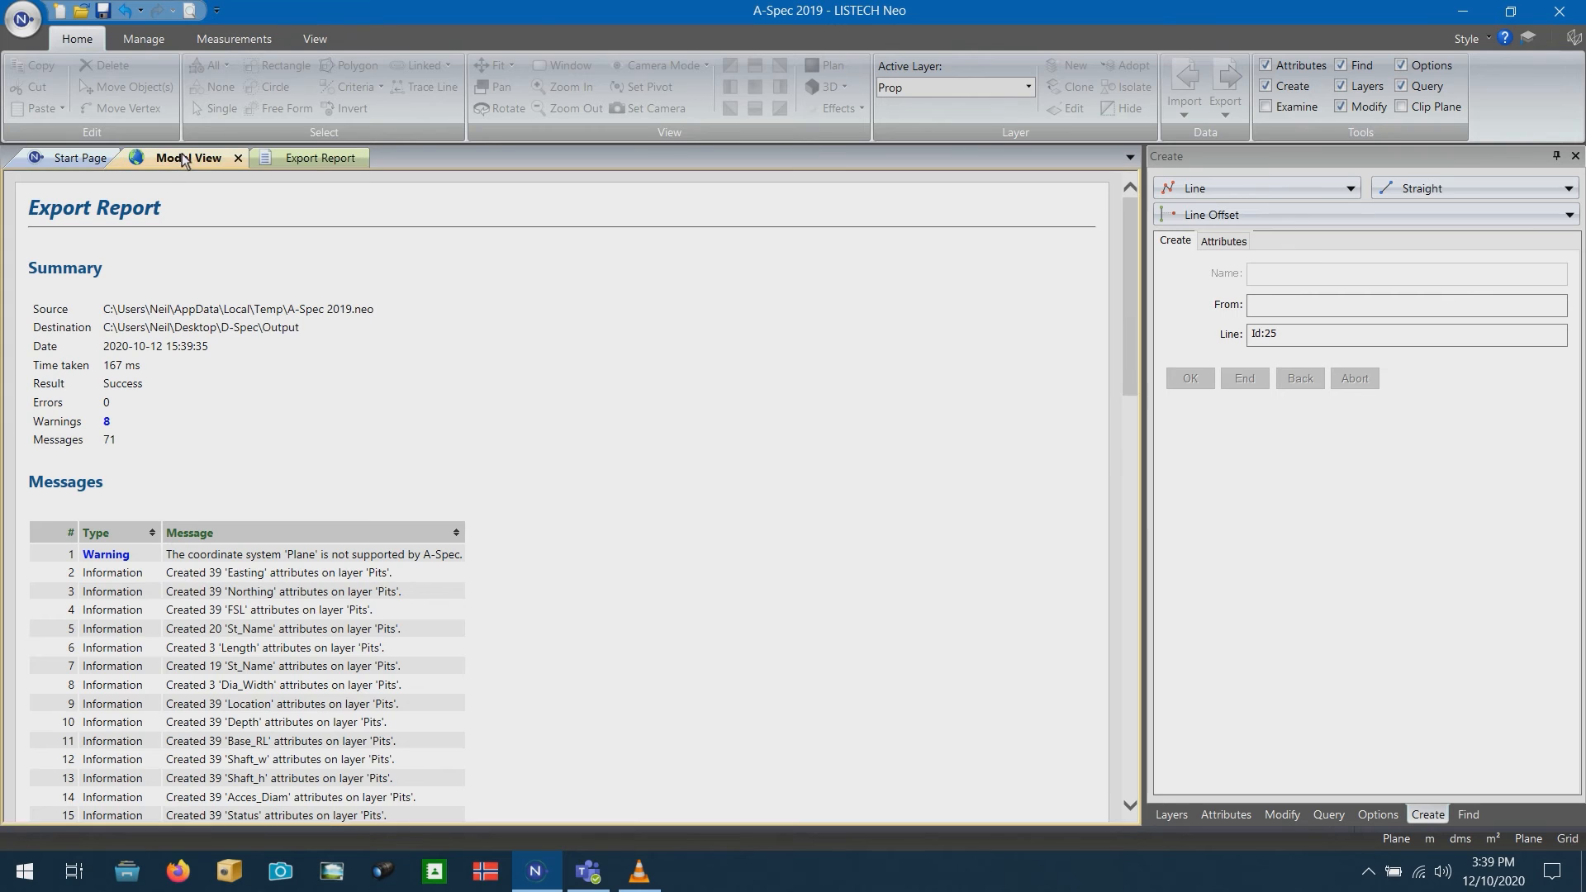
pyautogui.click(143, 39)
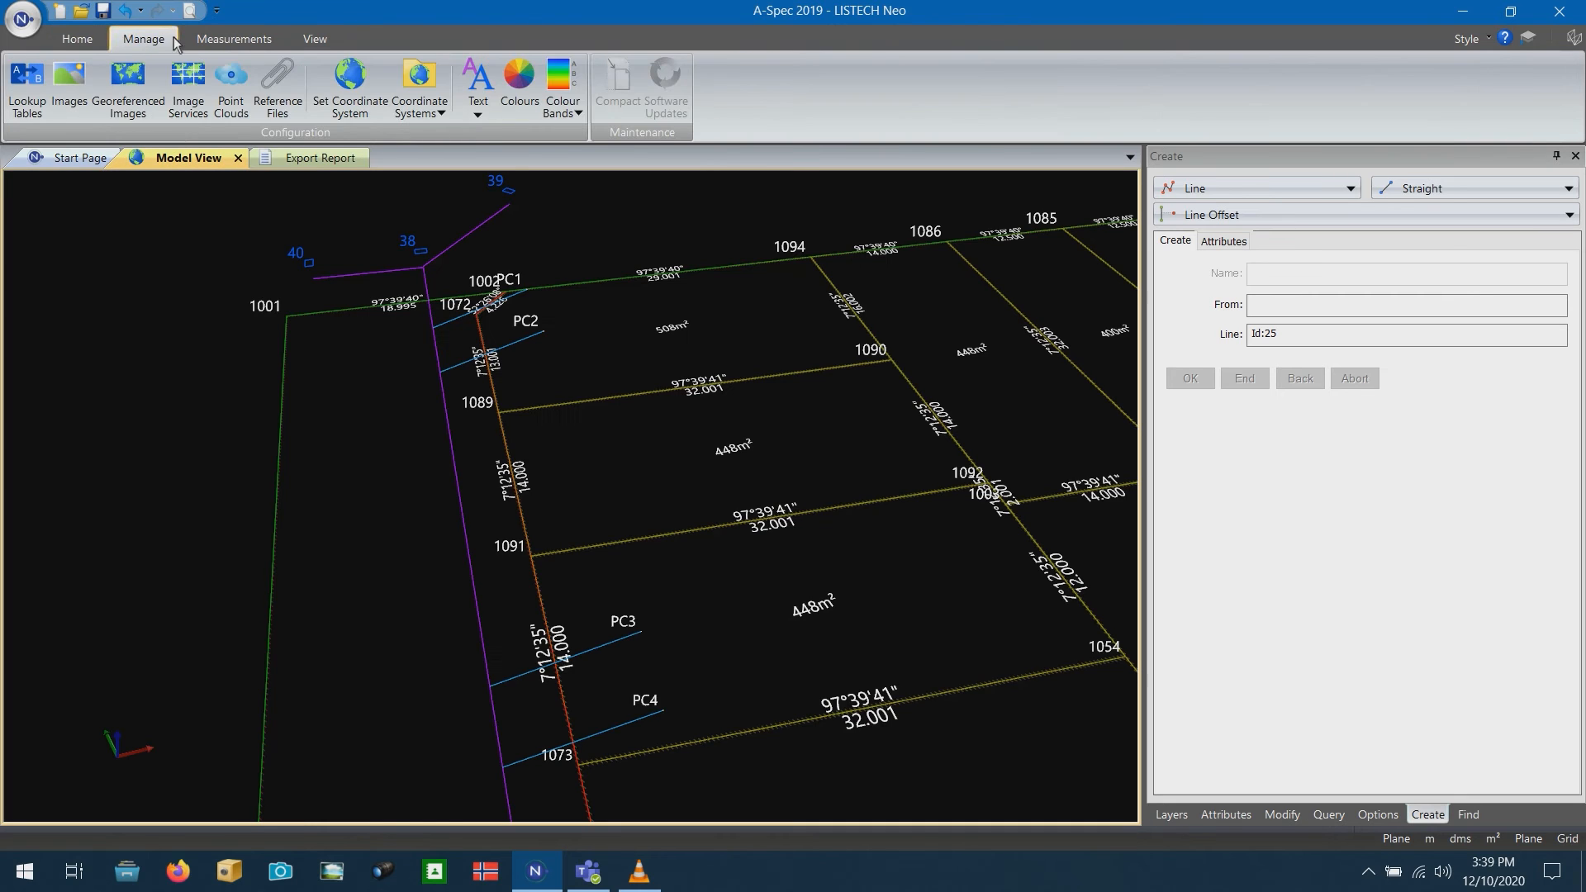
pyautogui.click(347, 87)
pyautogui.click(834, 389)
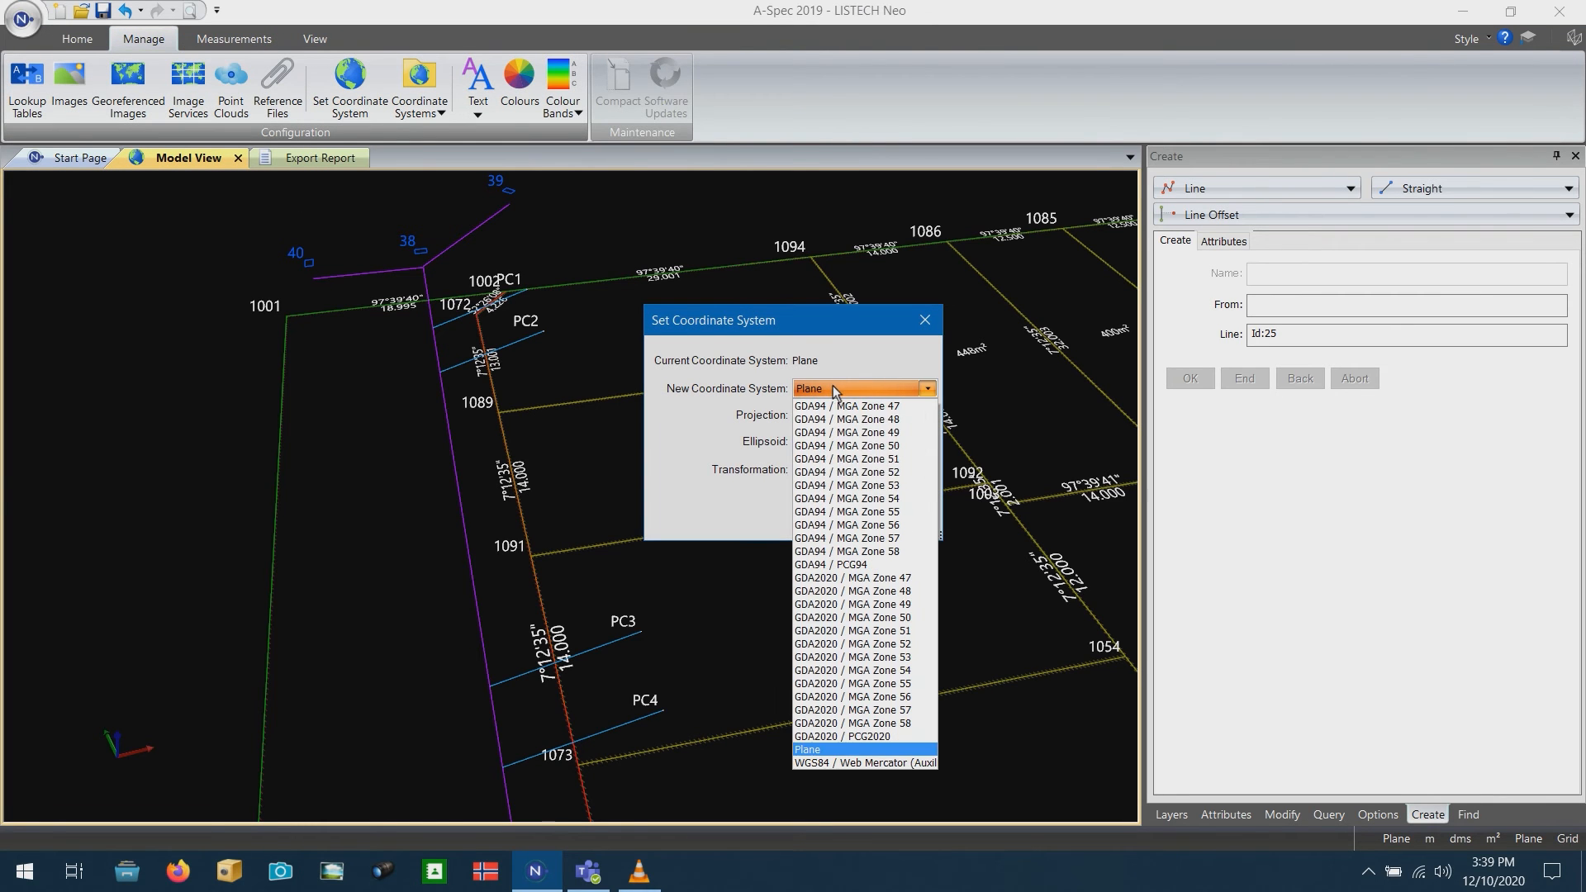
pyautogui.click(895, 516)
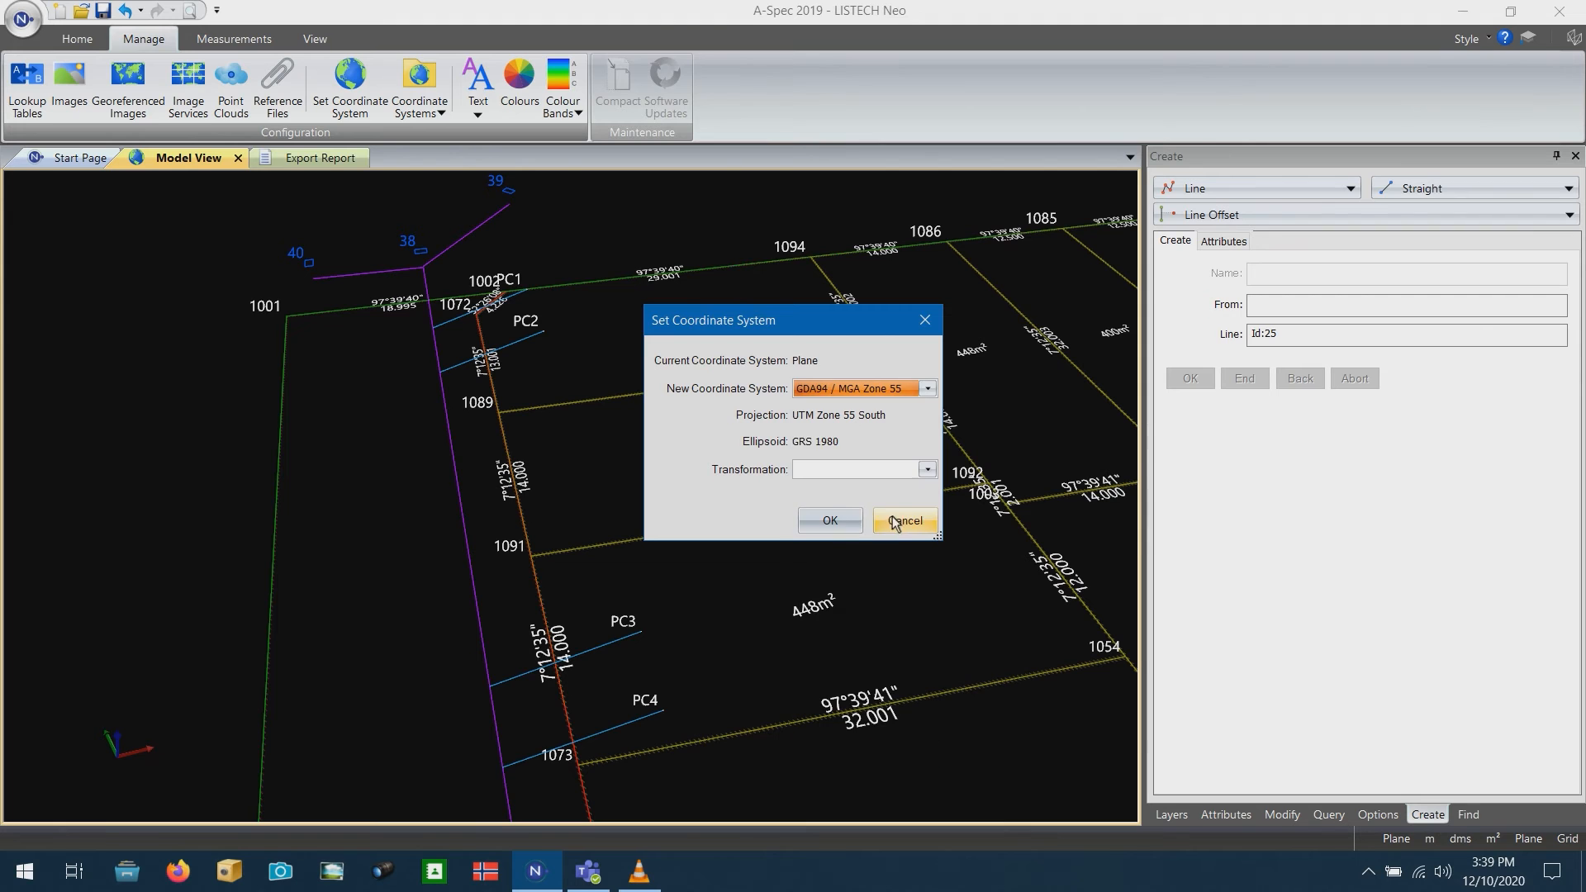
pyautogui.click(836, 516)
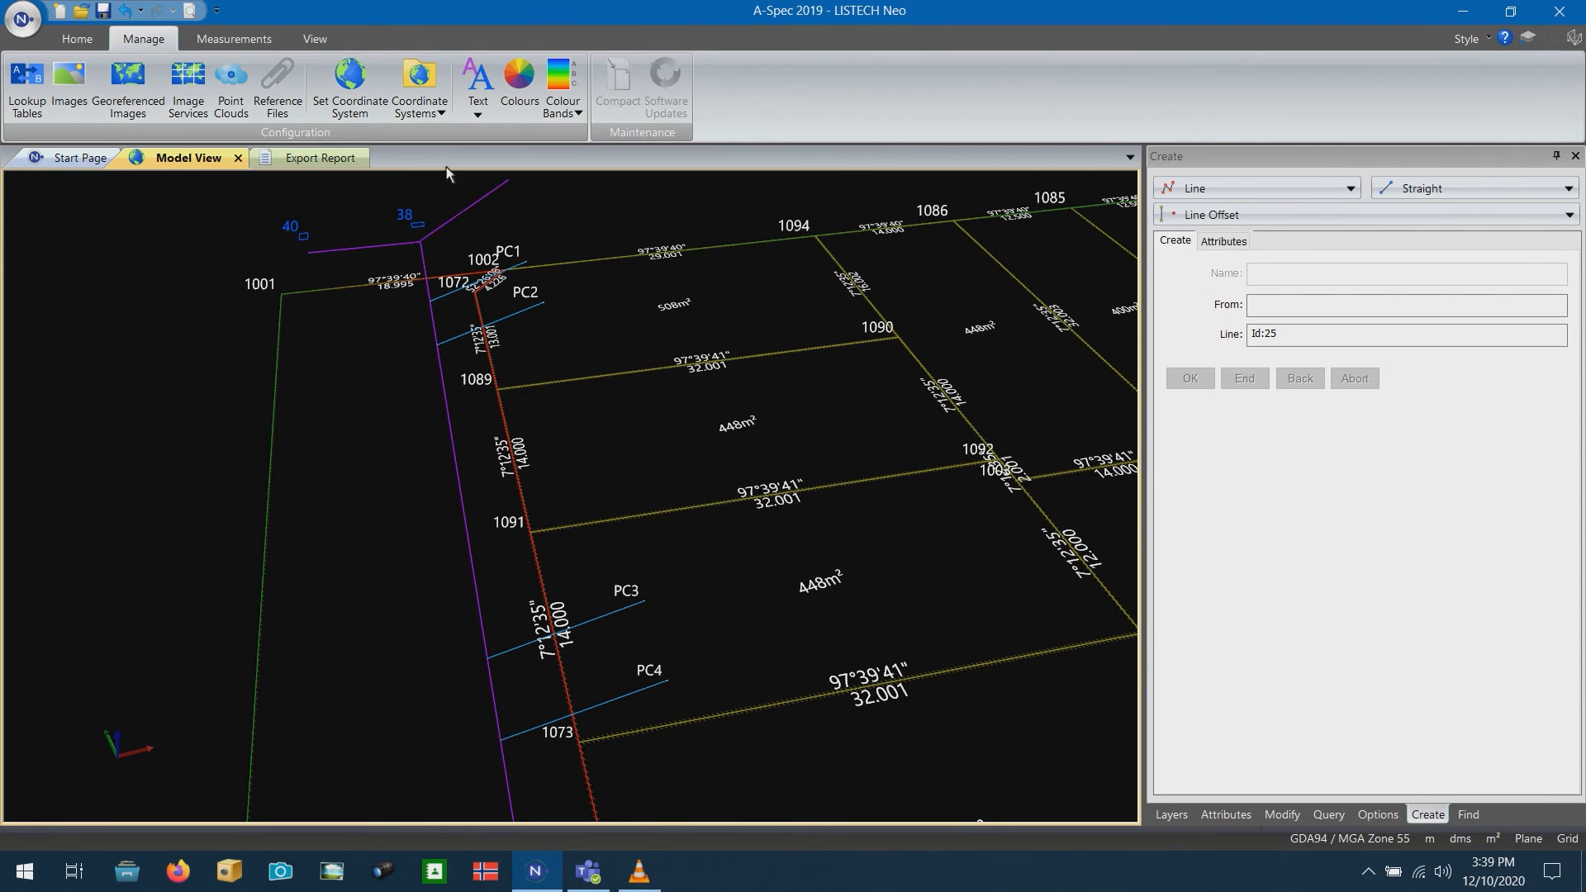
# Review the export report's messages, highlighting the warnings about missing attributes on the Pits layer
pyautogui.click(321, 158)
pyautogui.scroll(-5, 273, 424)
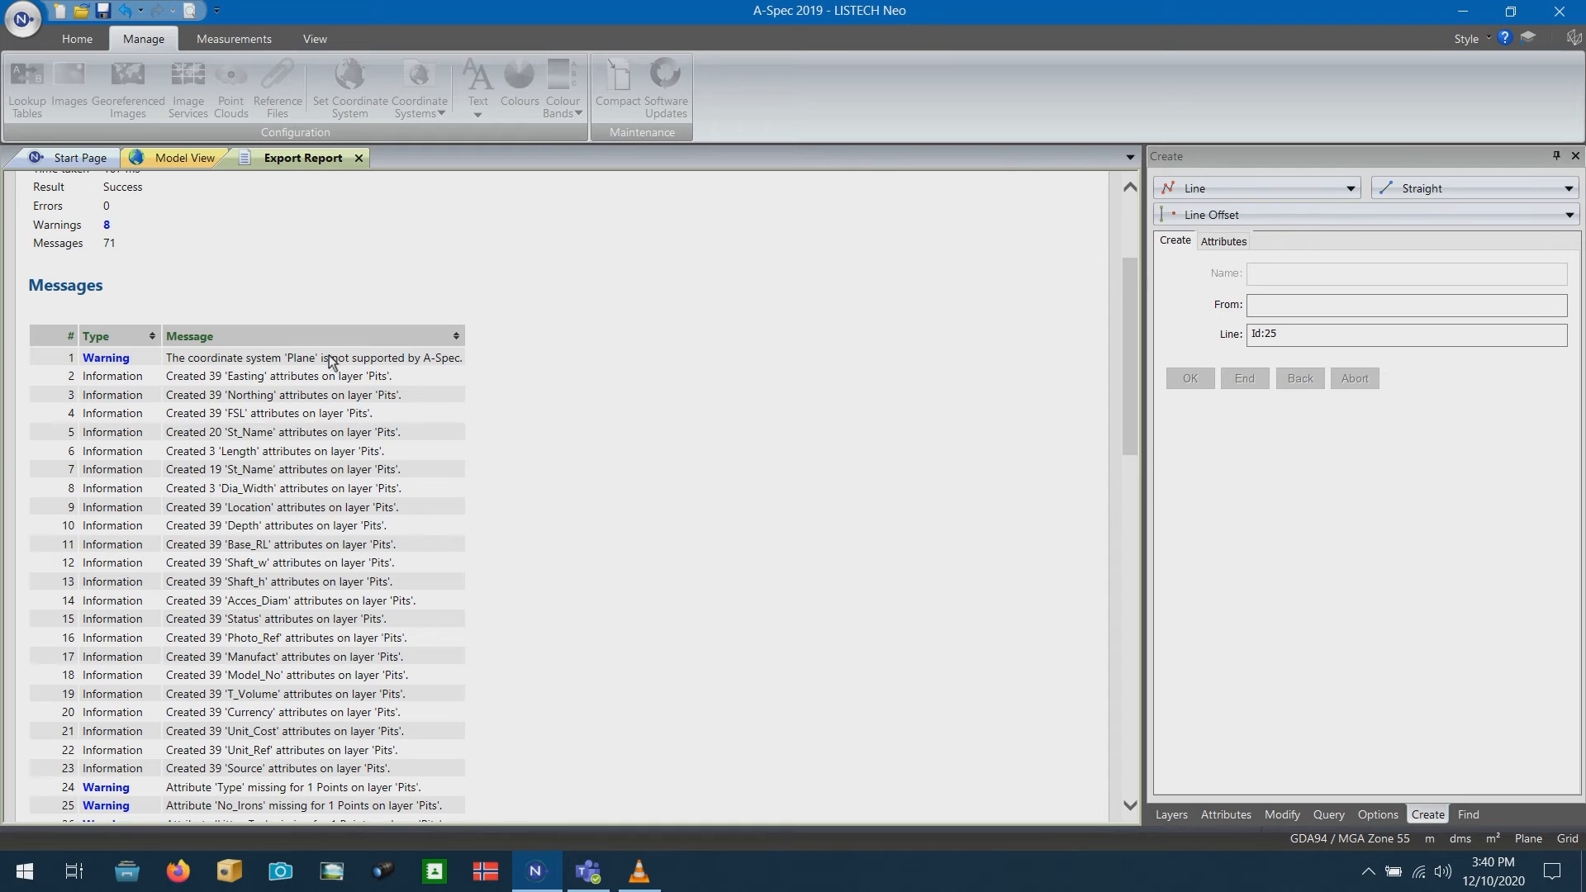
pyautogui.scroll(-1, 279, 422)
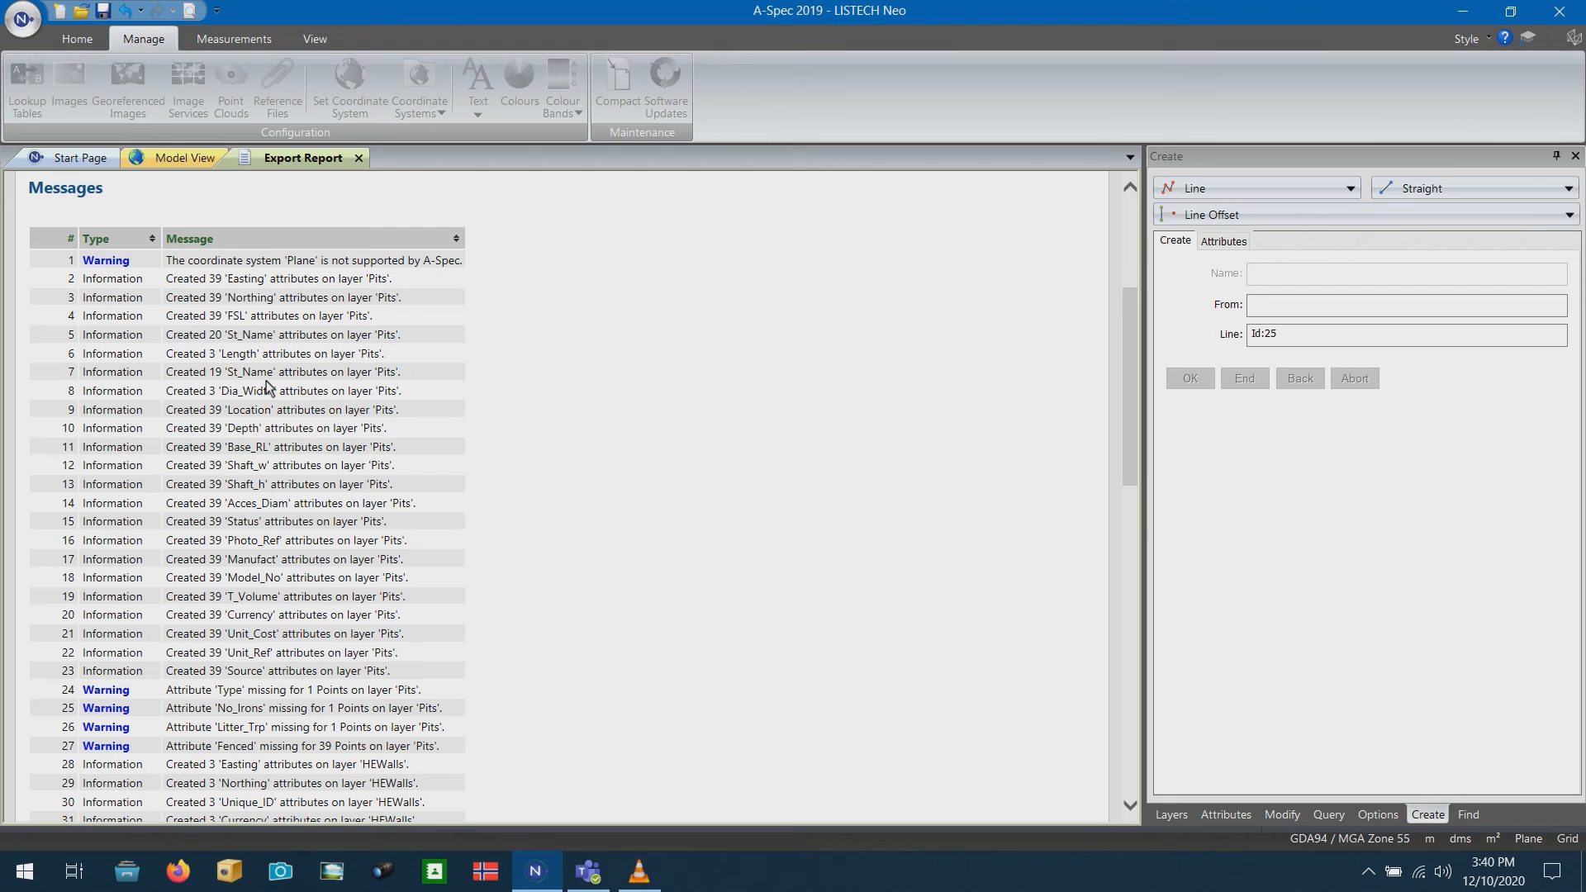
pyautogui.scroll(-5, 208, 407)
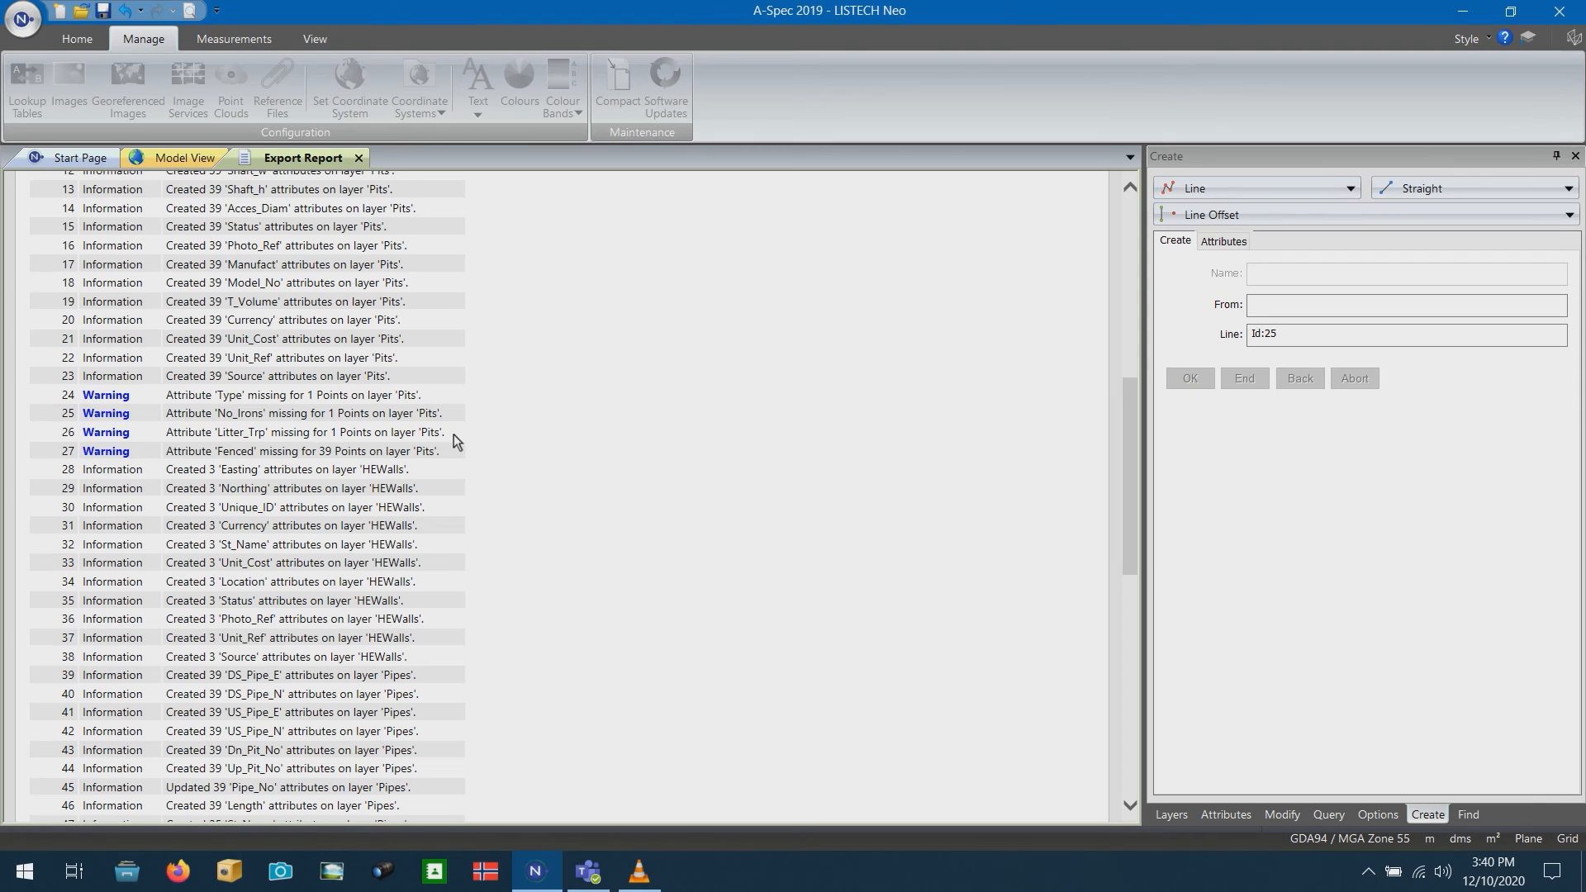
pyautogui.moveTo(454, 435); pyautogui.dragTo(72, 397)
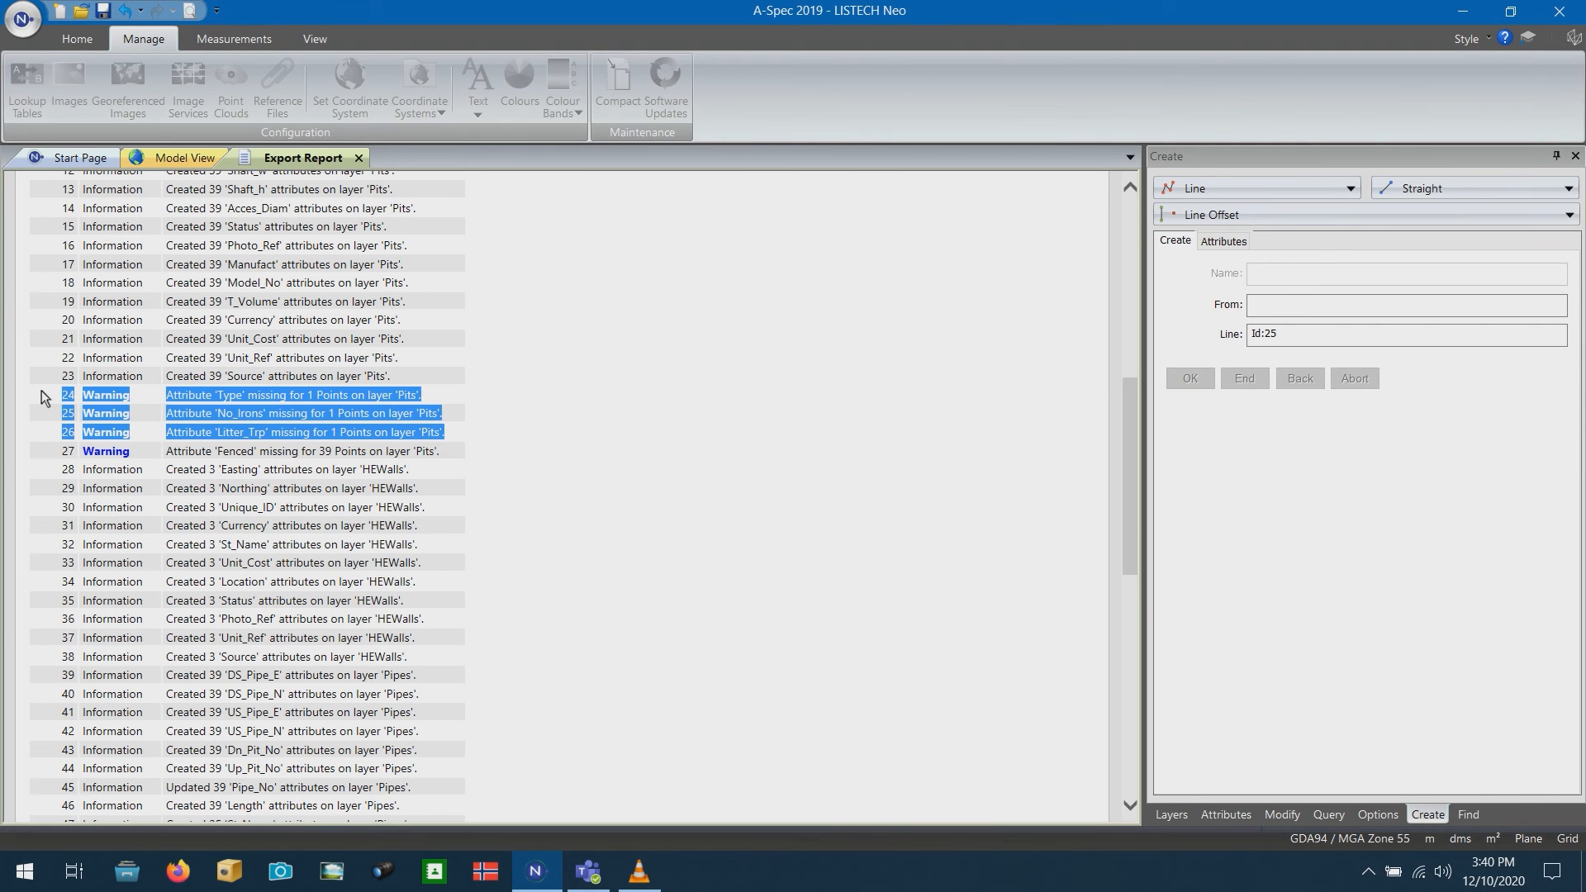
pyautogui.click(66, 401)
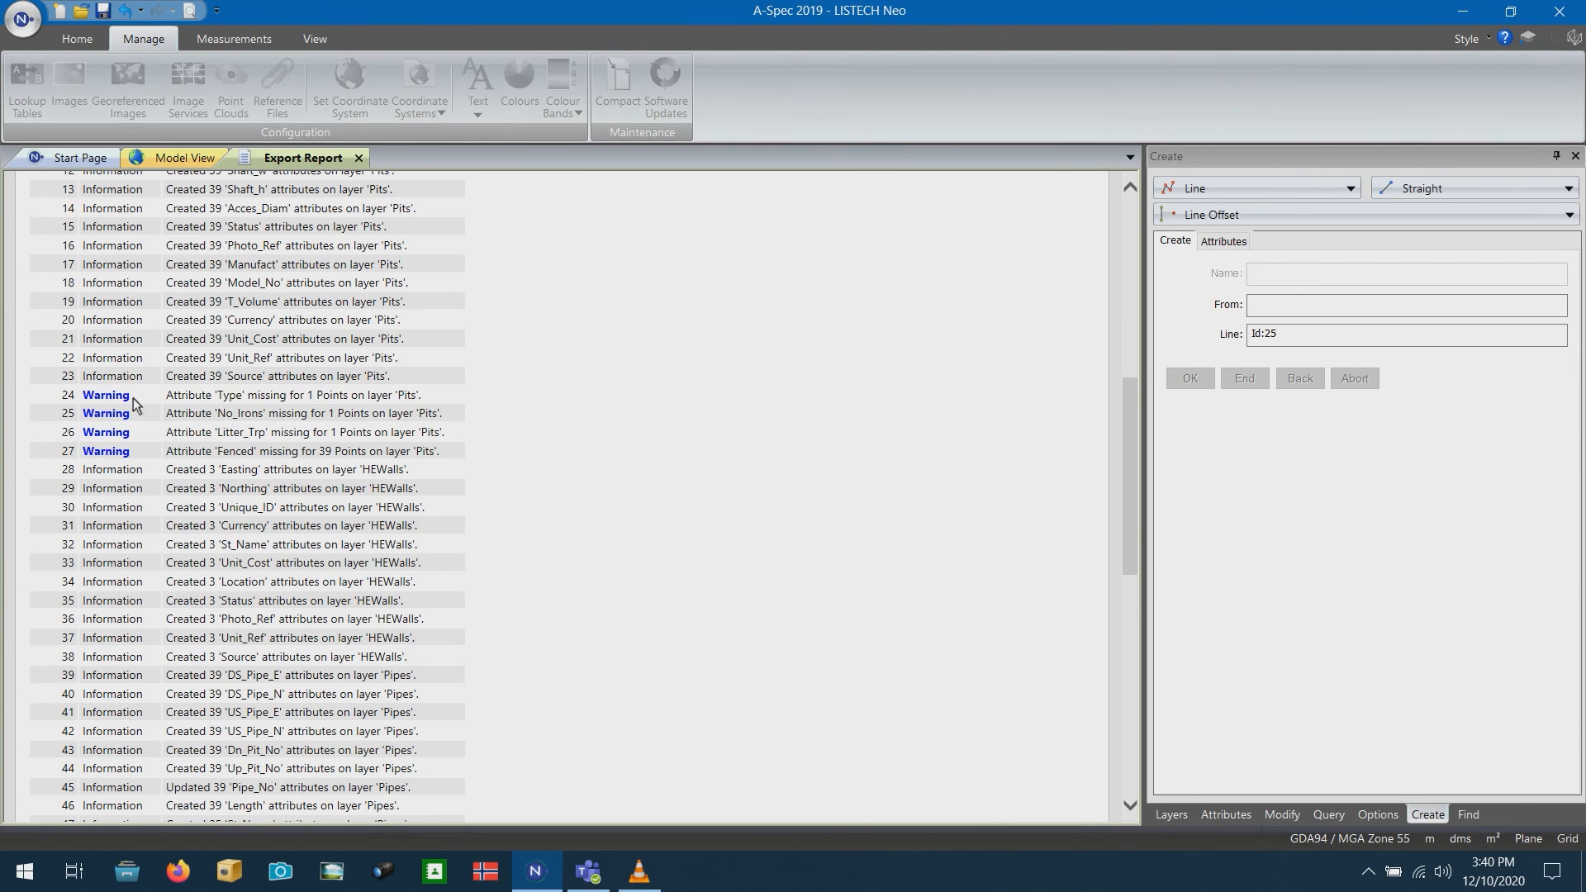
pyautogui.moveTo(458, 435); pyautogui.dragTo(15, 403)
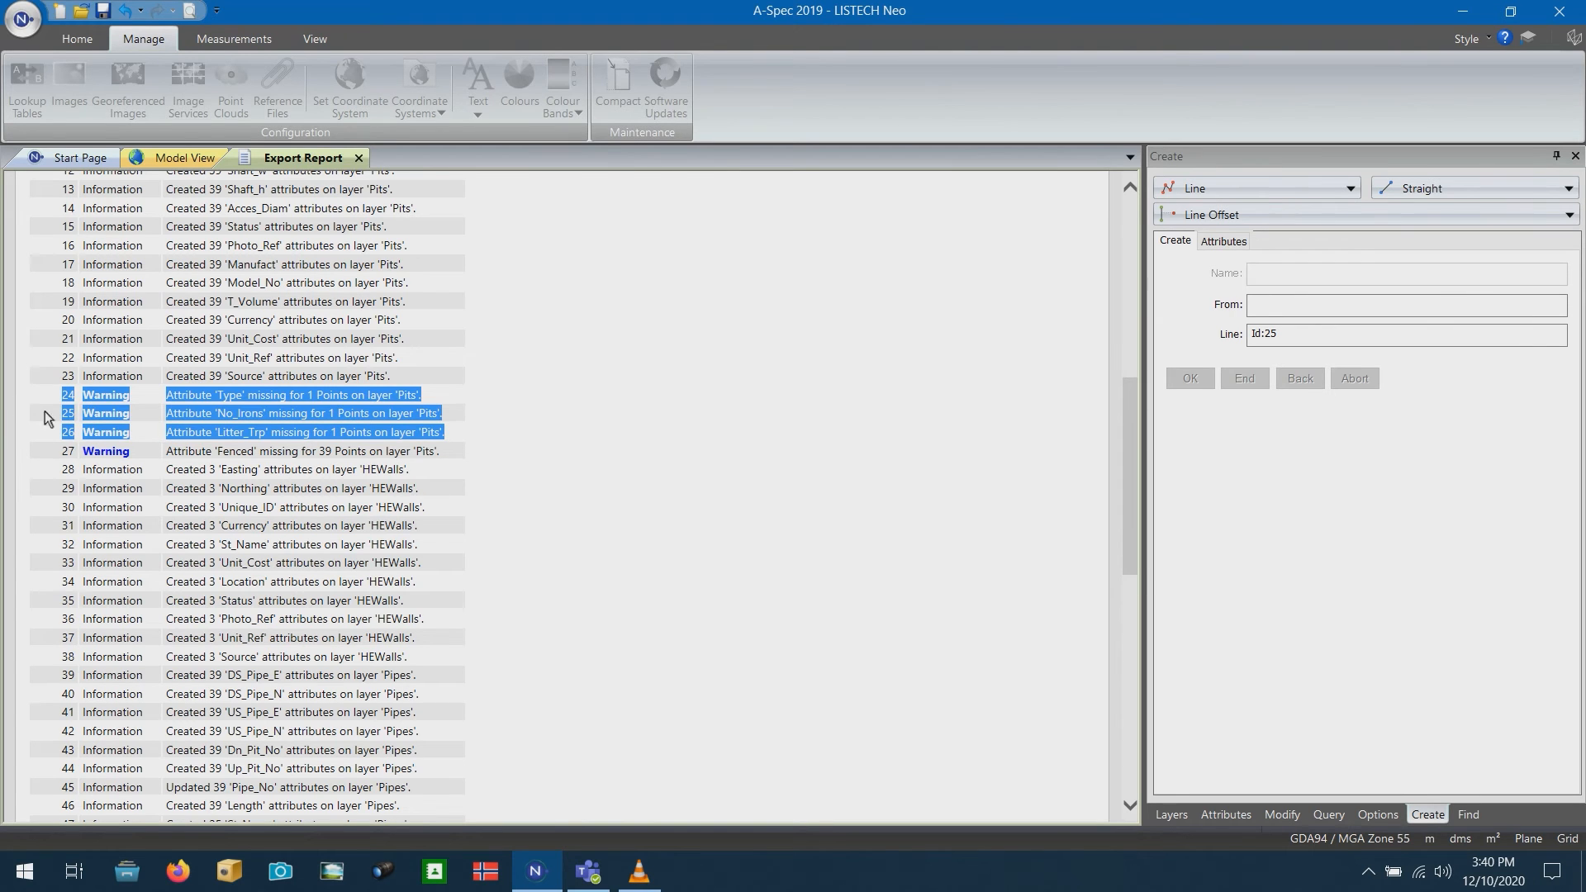
pyautogui.click(211, 457)
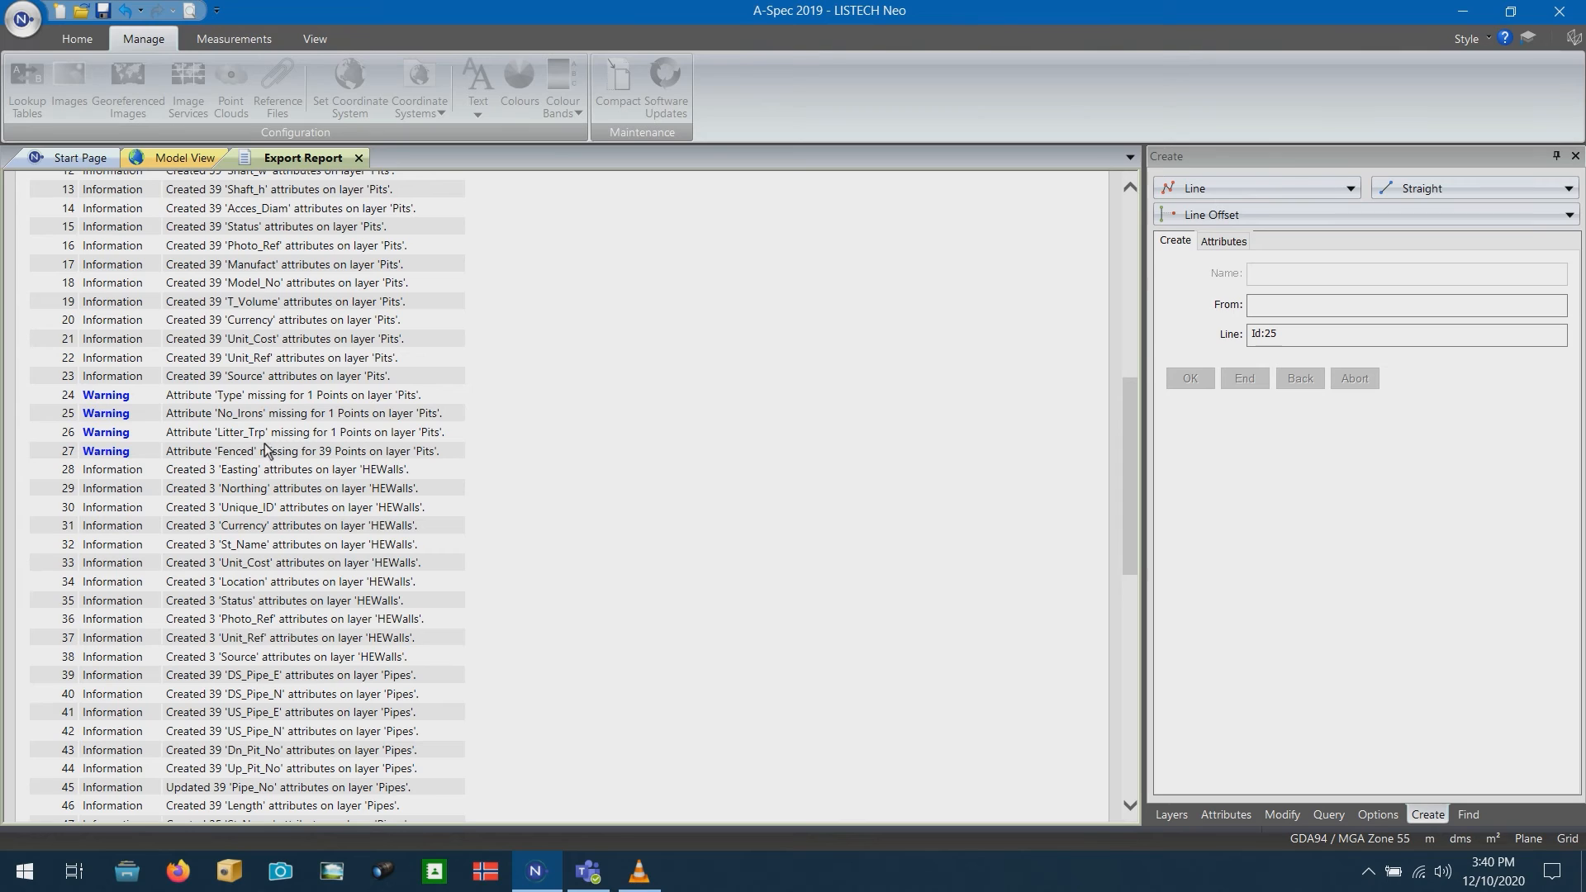
pyautogui.moveTo(453, 454); pyautogui.dragTo(169, 456)
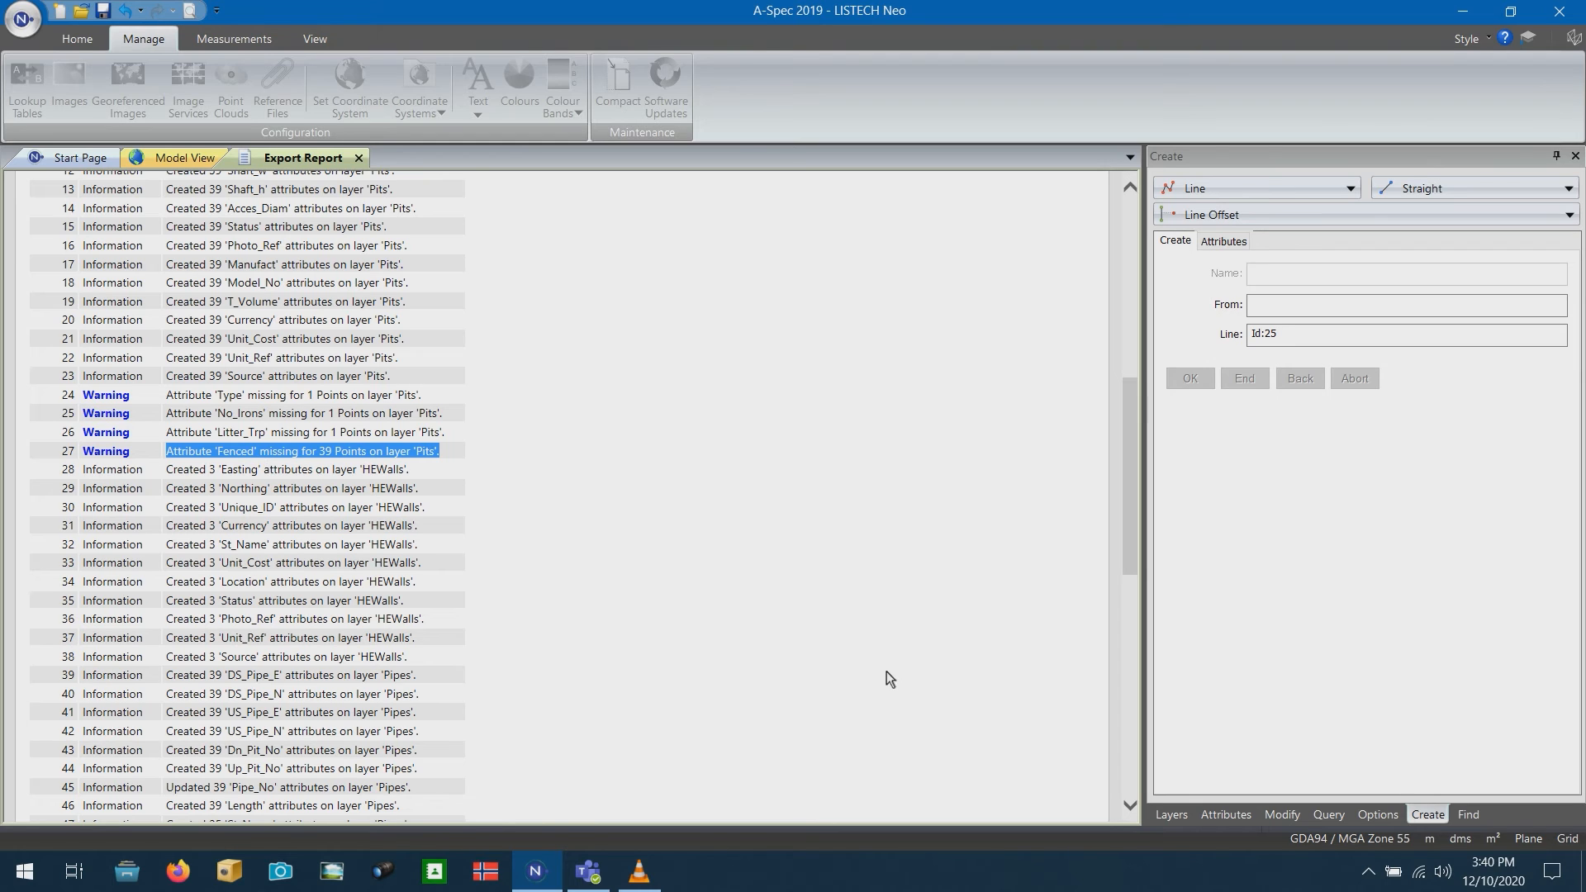
# Filter the layer list to used layers and select all objects on the Pits layer, displaying them in the model
pyautogui.click(1173, 816)
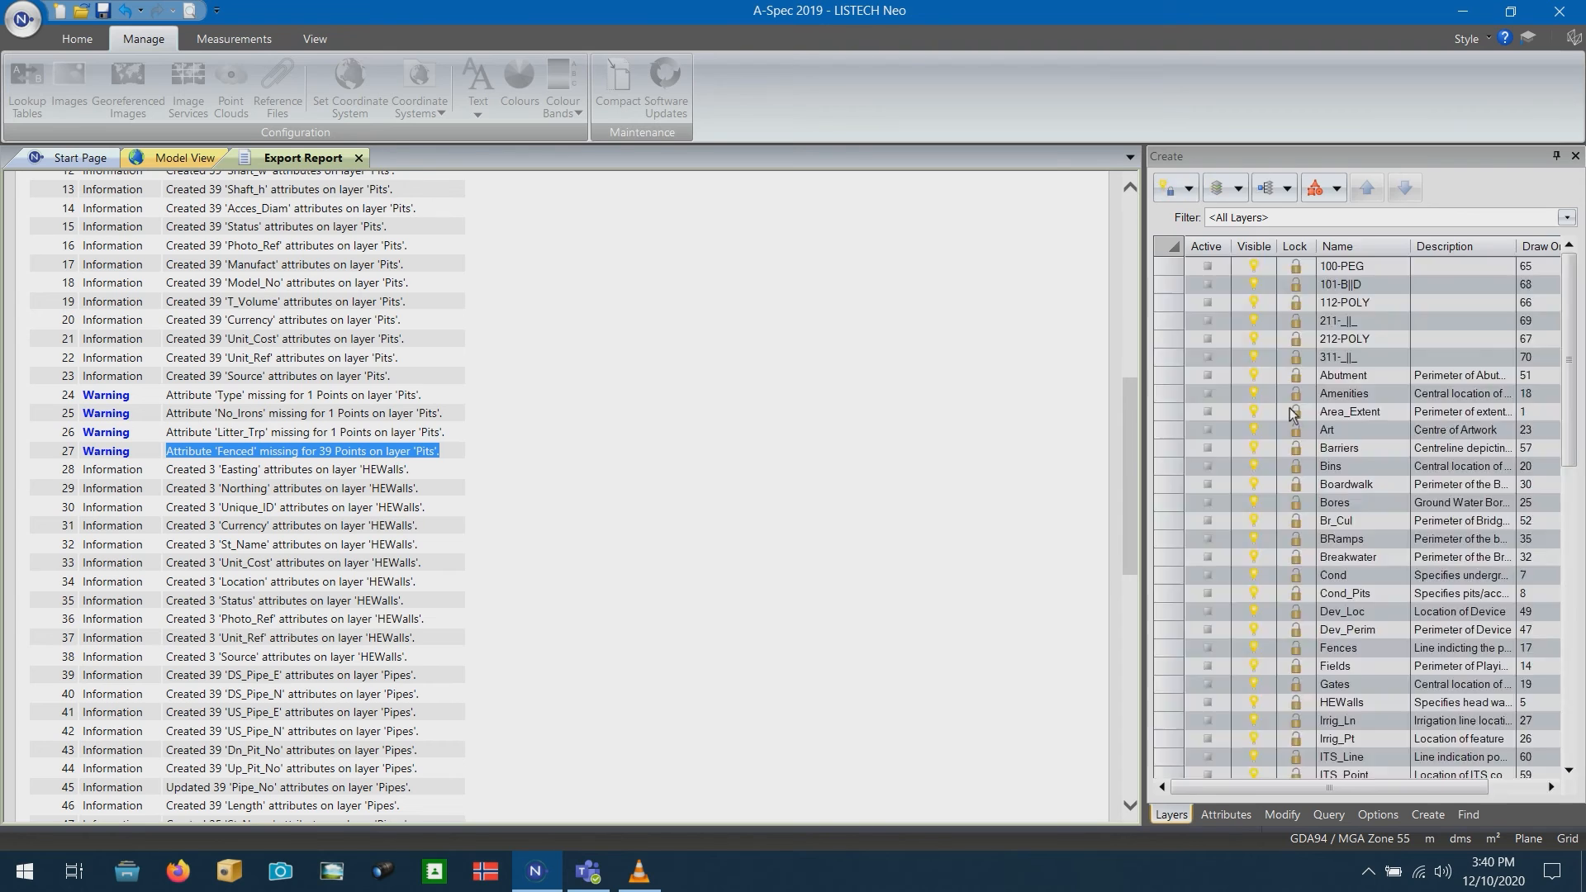
pyautogui.click(1277, 216)
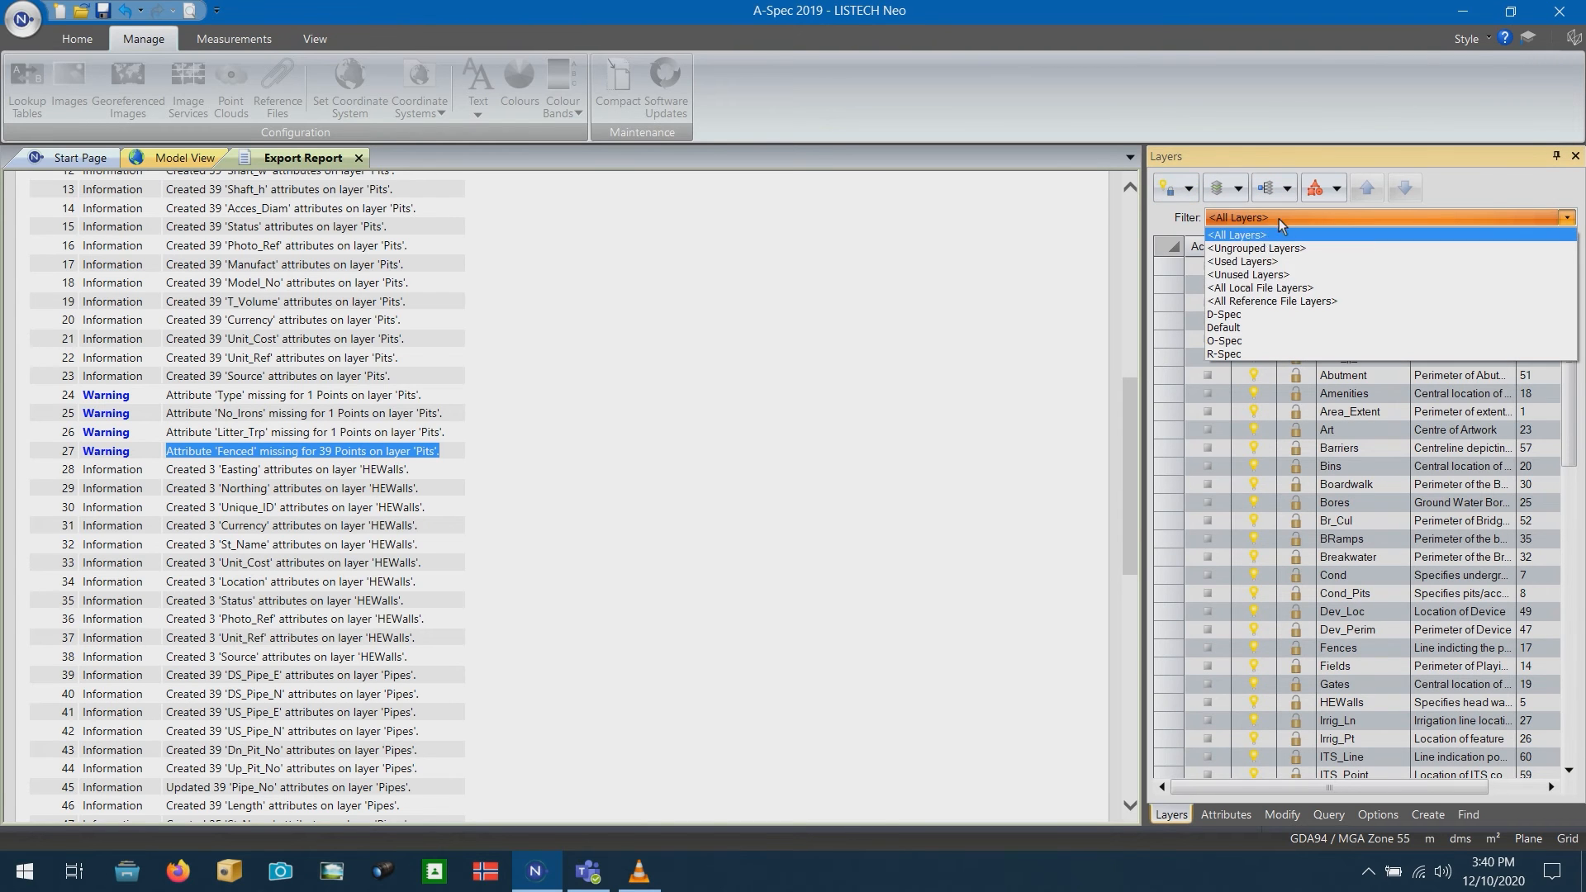
pyautogui.click(1244, 261)
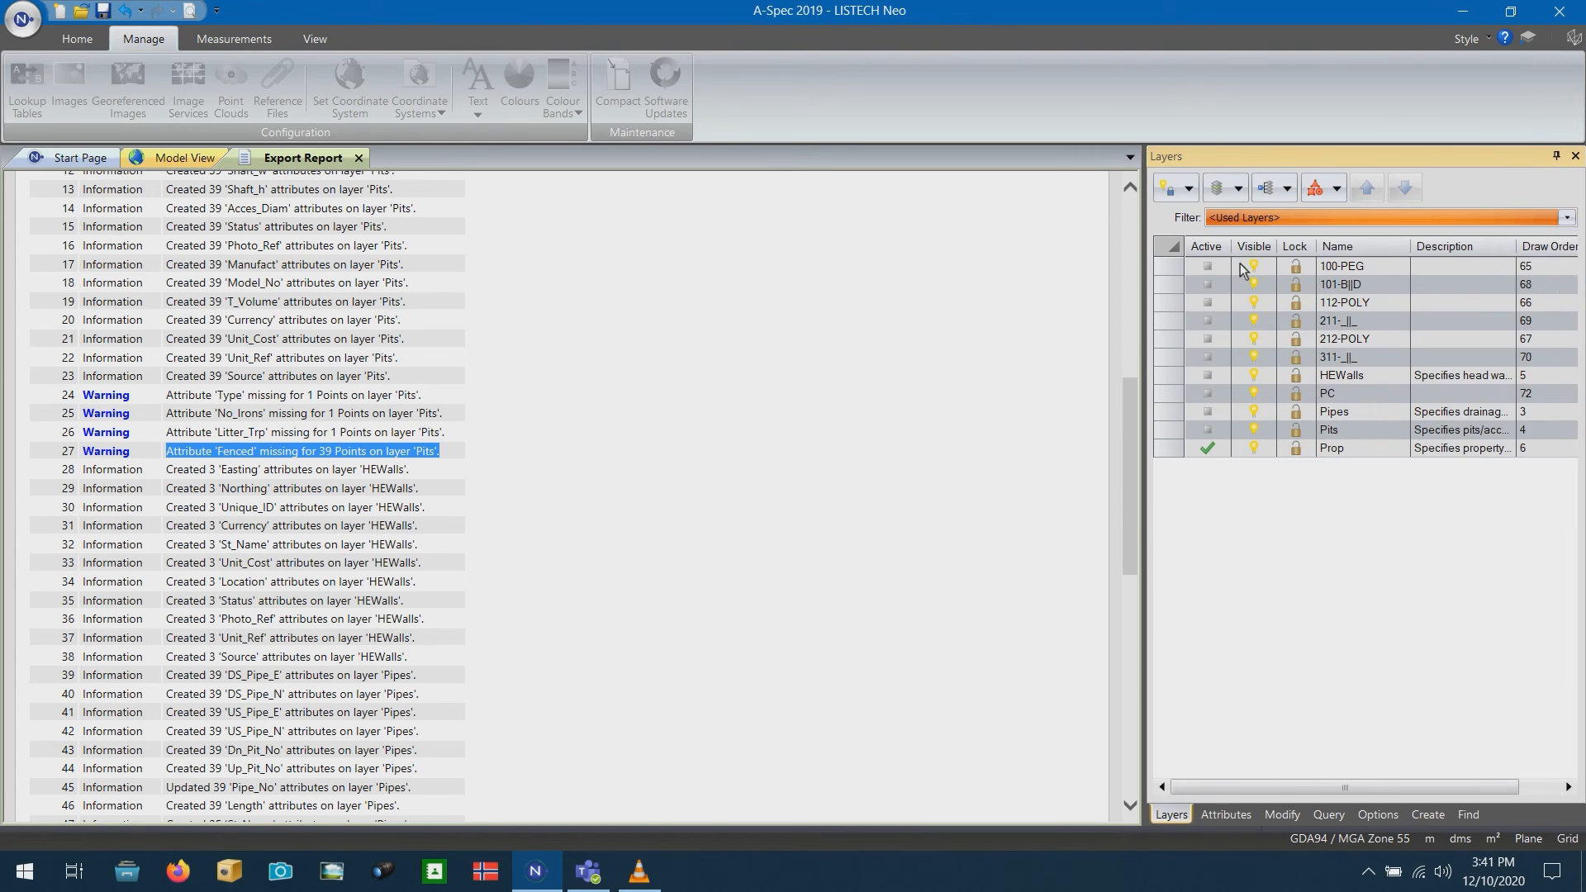
pyautogui.click(1169, 432)
pyautogui.click(1337, 190)
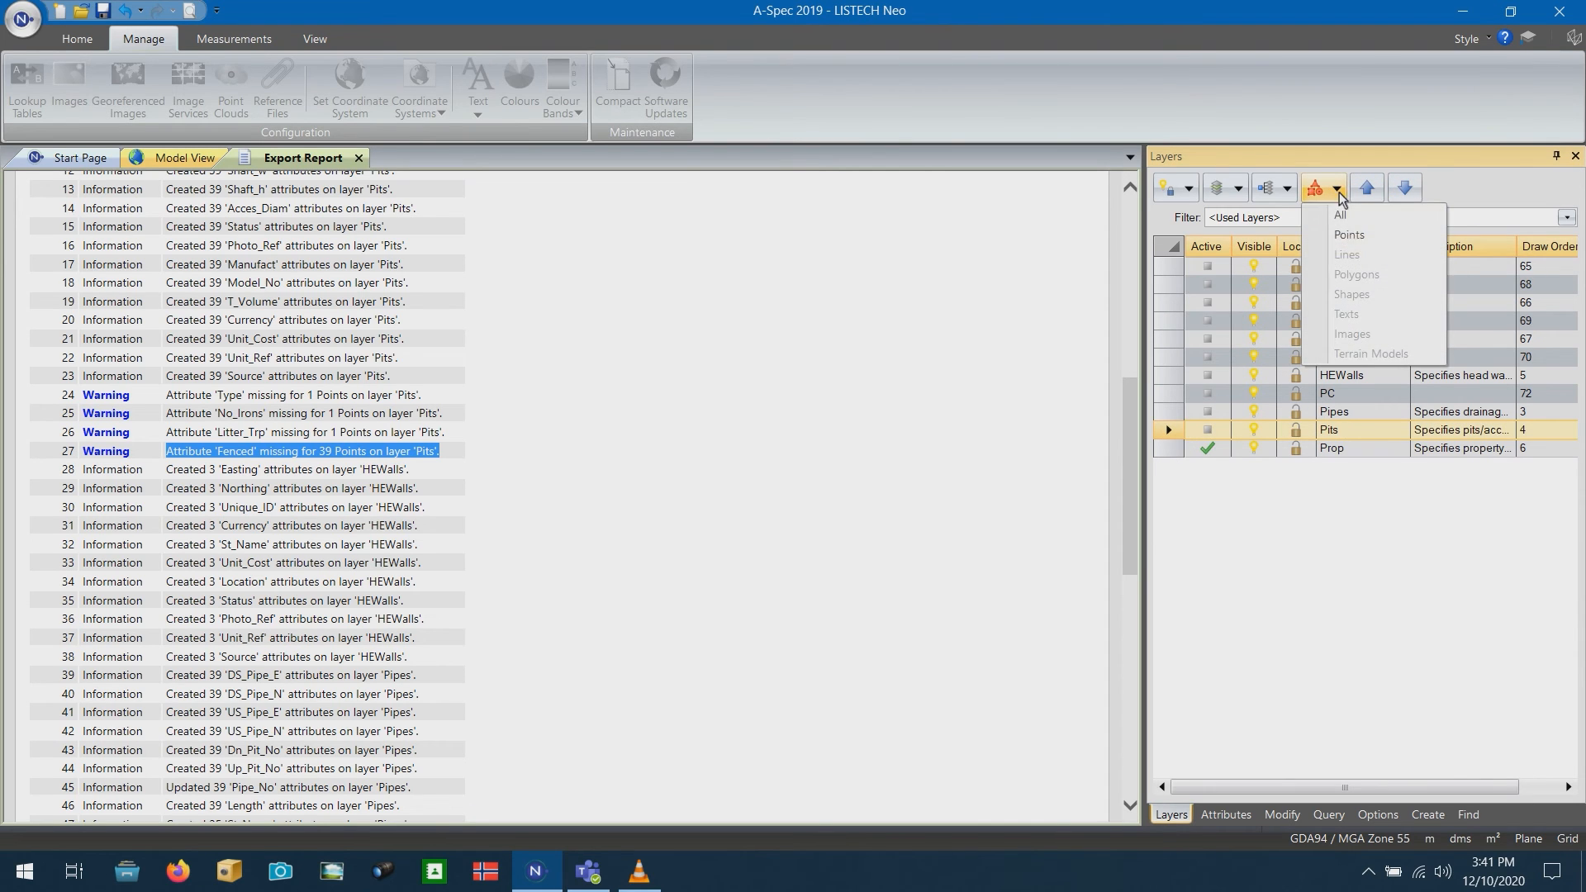
pyautogui.click(1341, 215)
pyautogui.click(196, 157)
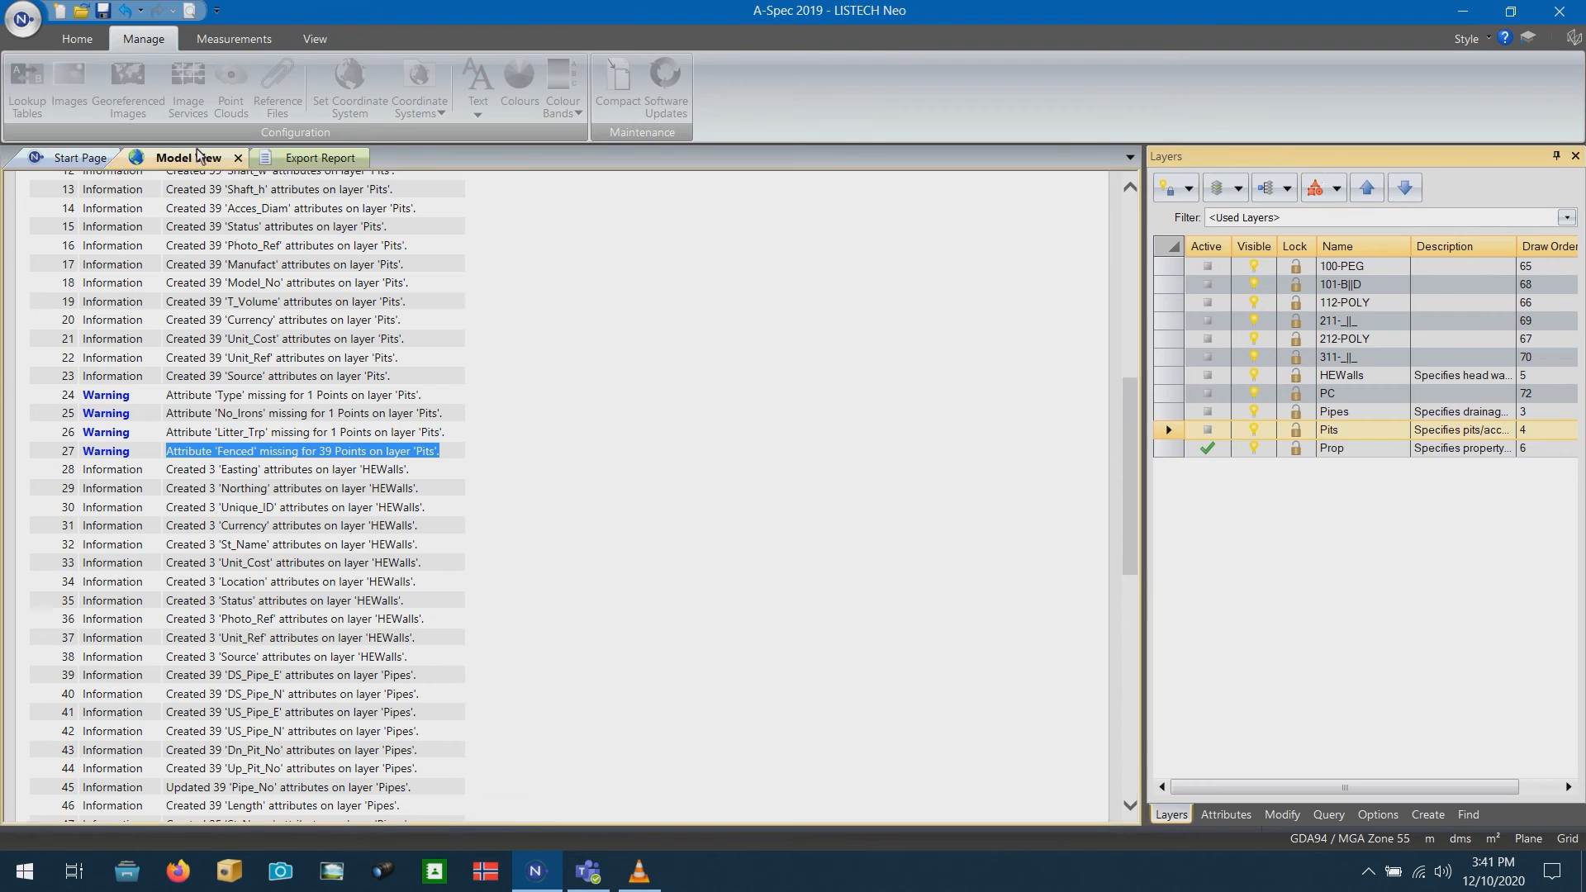
pyautogui.scroll(-4, 469, 404)
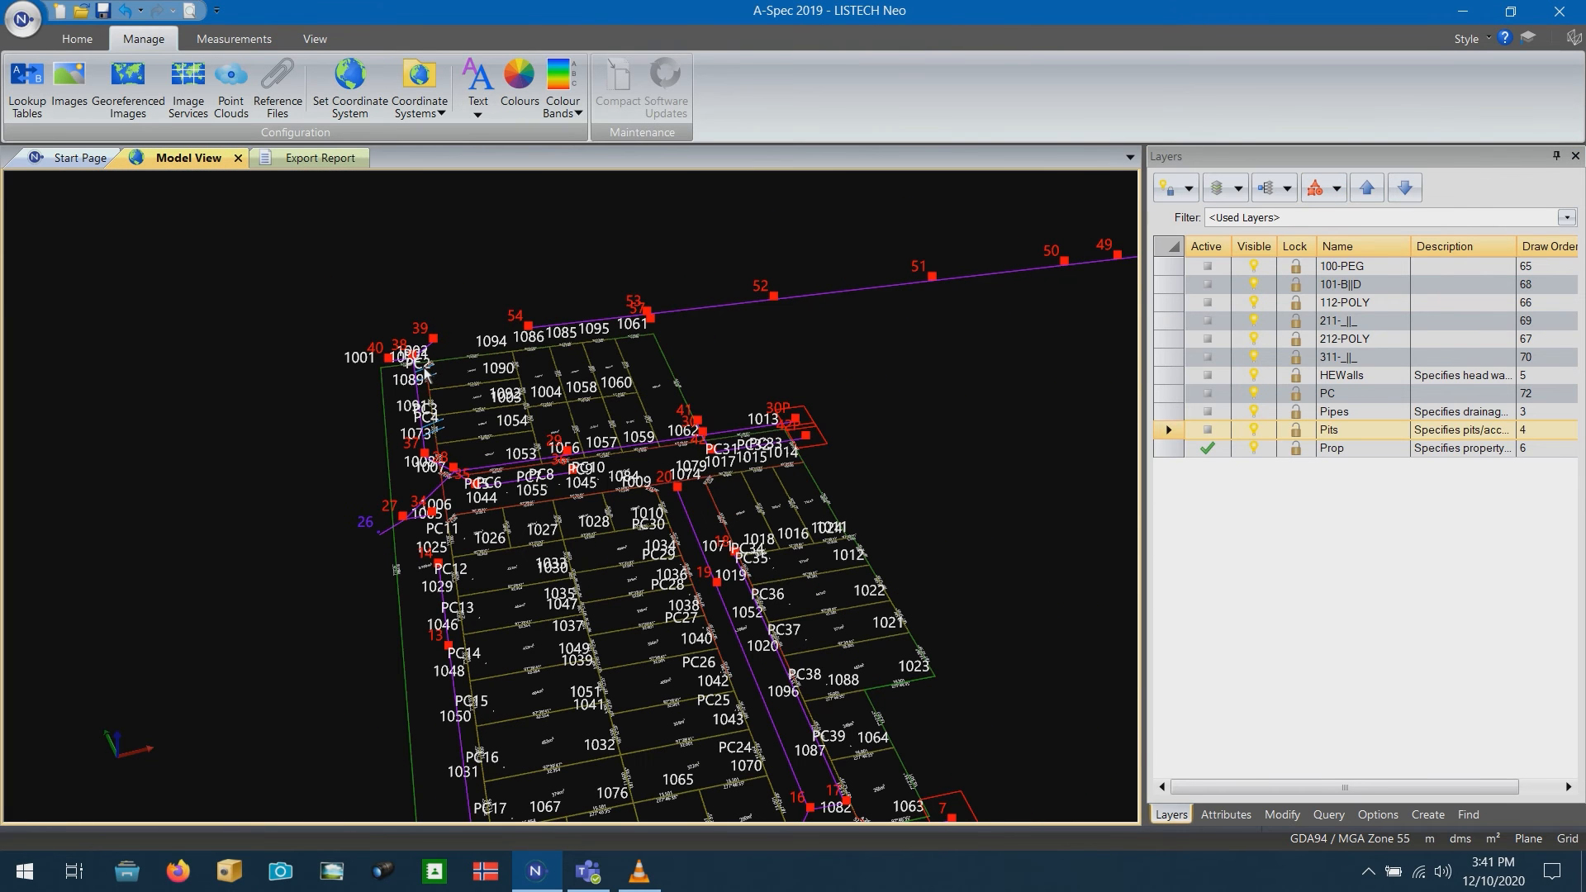
# Create the Fenced attribute with value N on the selected pit points
pyautogui.click(1226, 815)
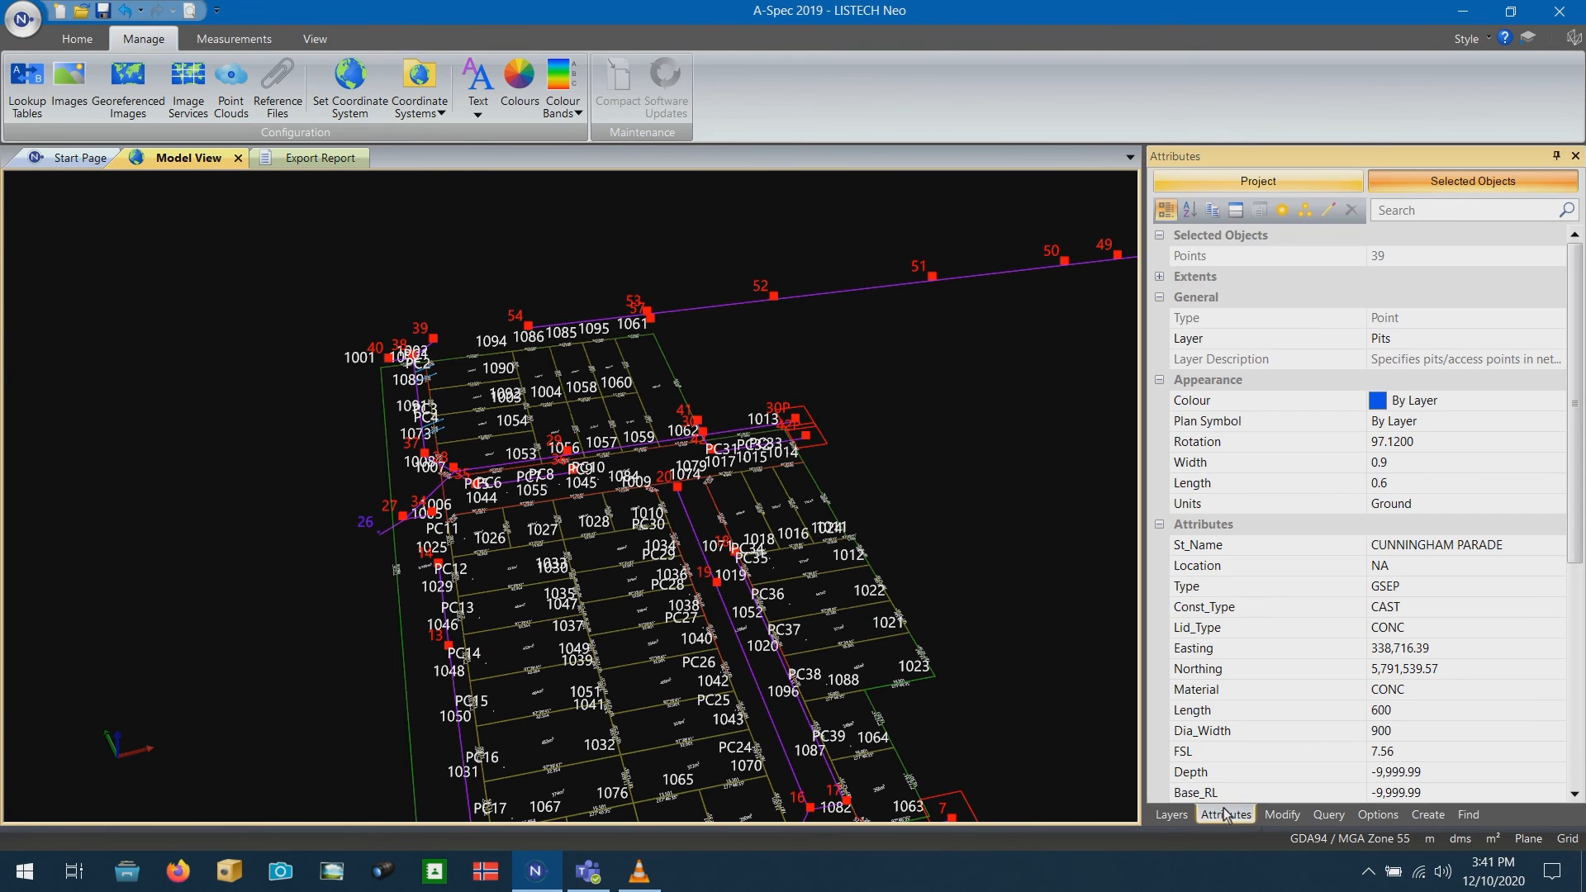
pyautogui.click(1282, 212)
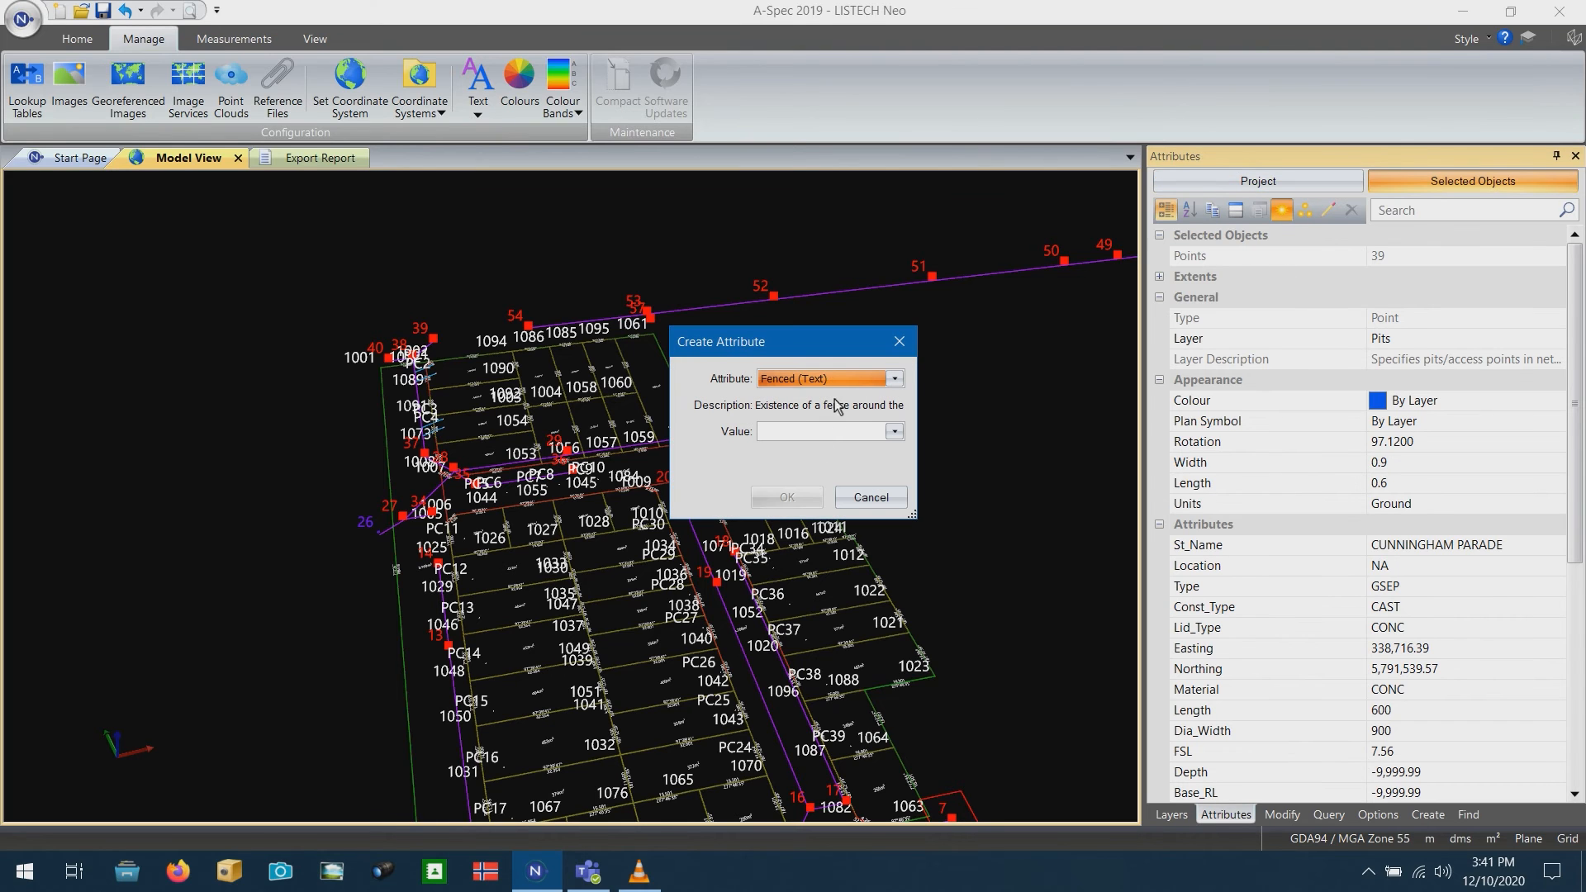
pyautogui.click(795, 428)
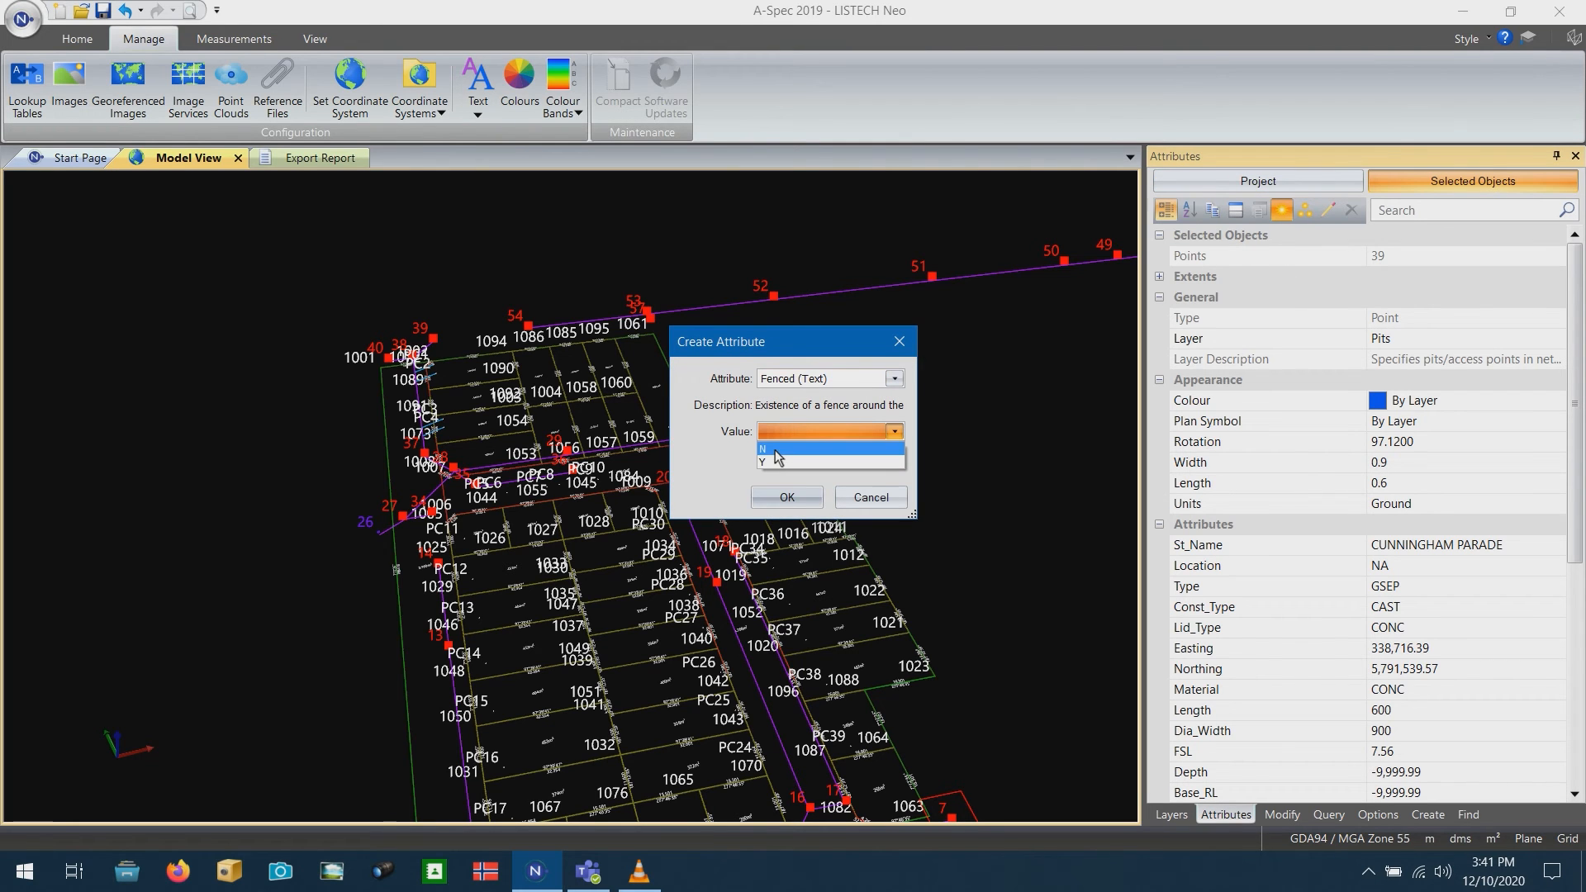
pyautogui.click(775, 450)
pyautogui.click(785, 498)
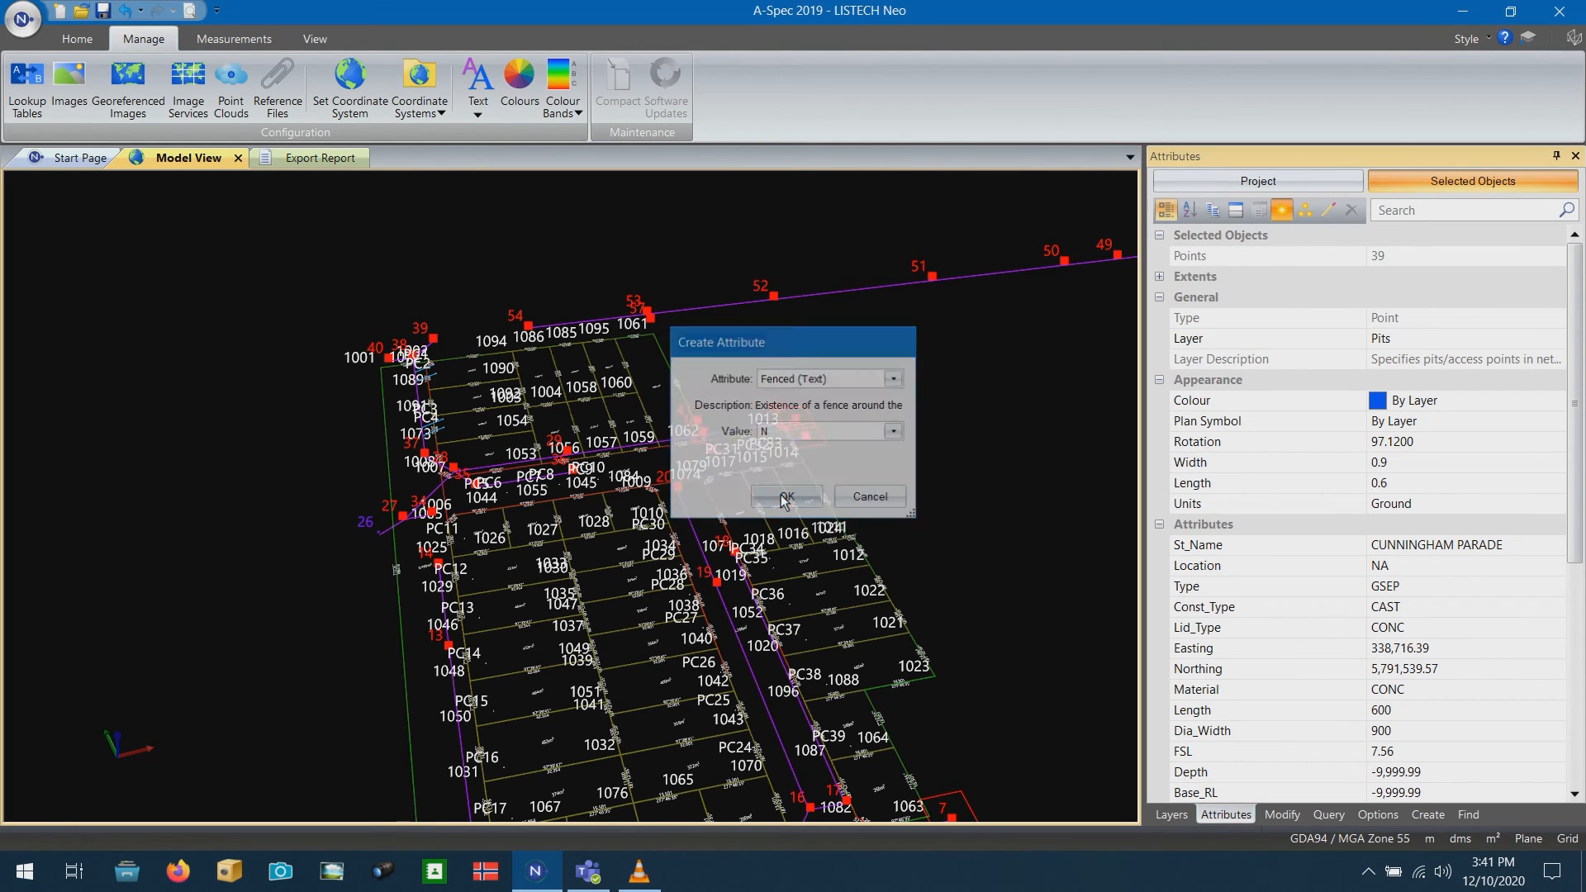
# Review the rest of the export report, highlighting the warnings about missing attributes on the Prop layer
pyautogui.click(334, 162)
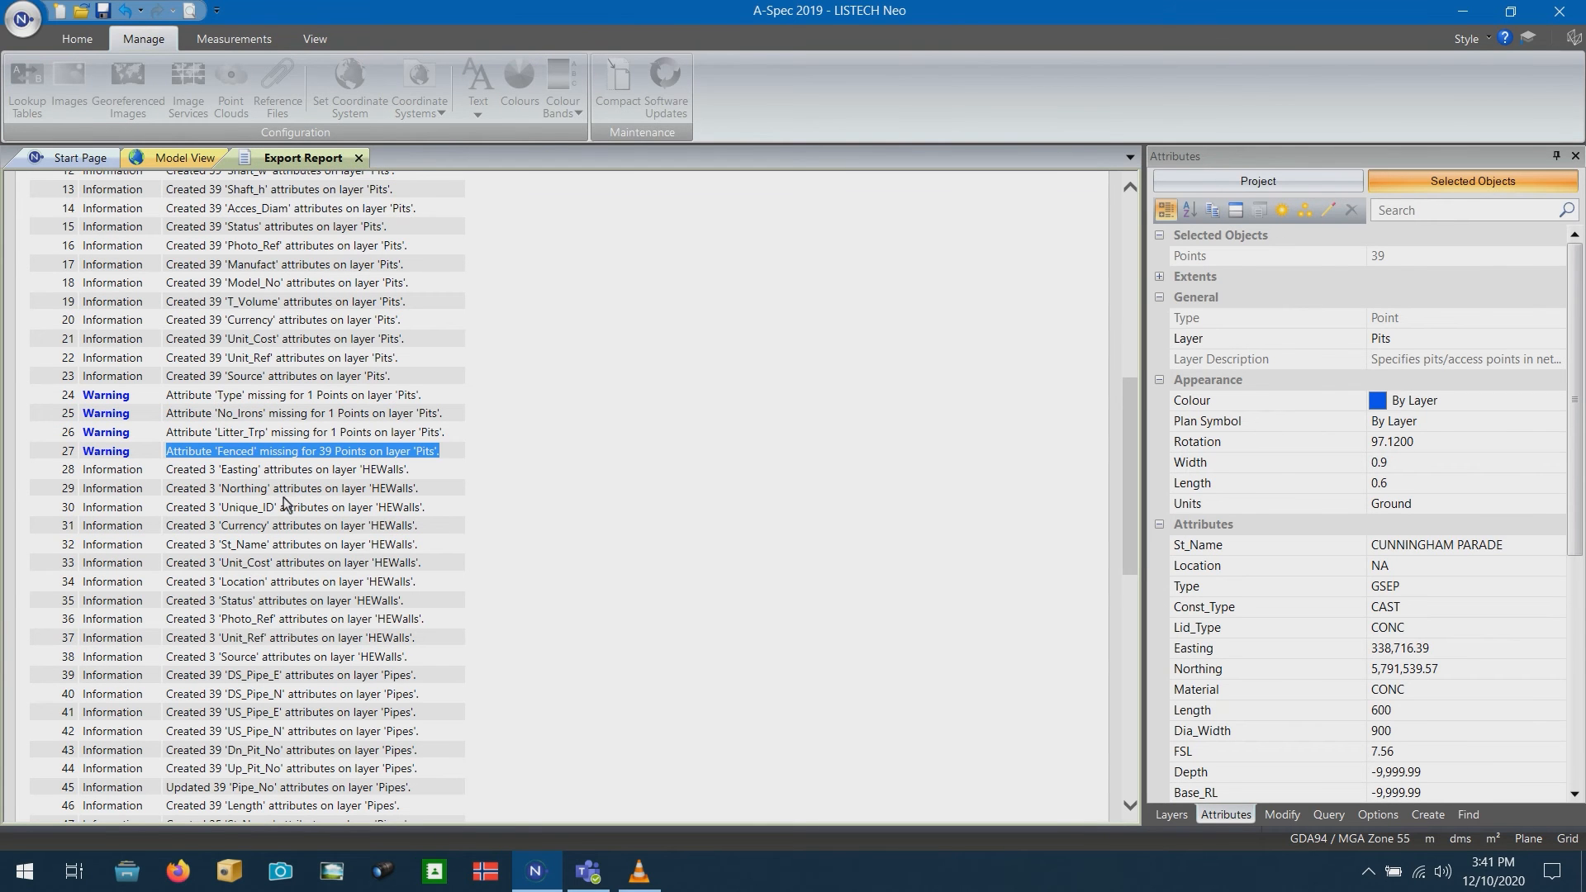
pyautogui.scroll(-11, 372, 508)
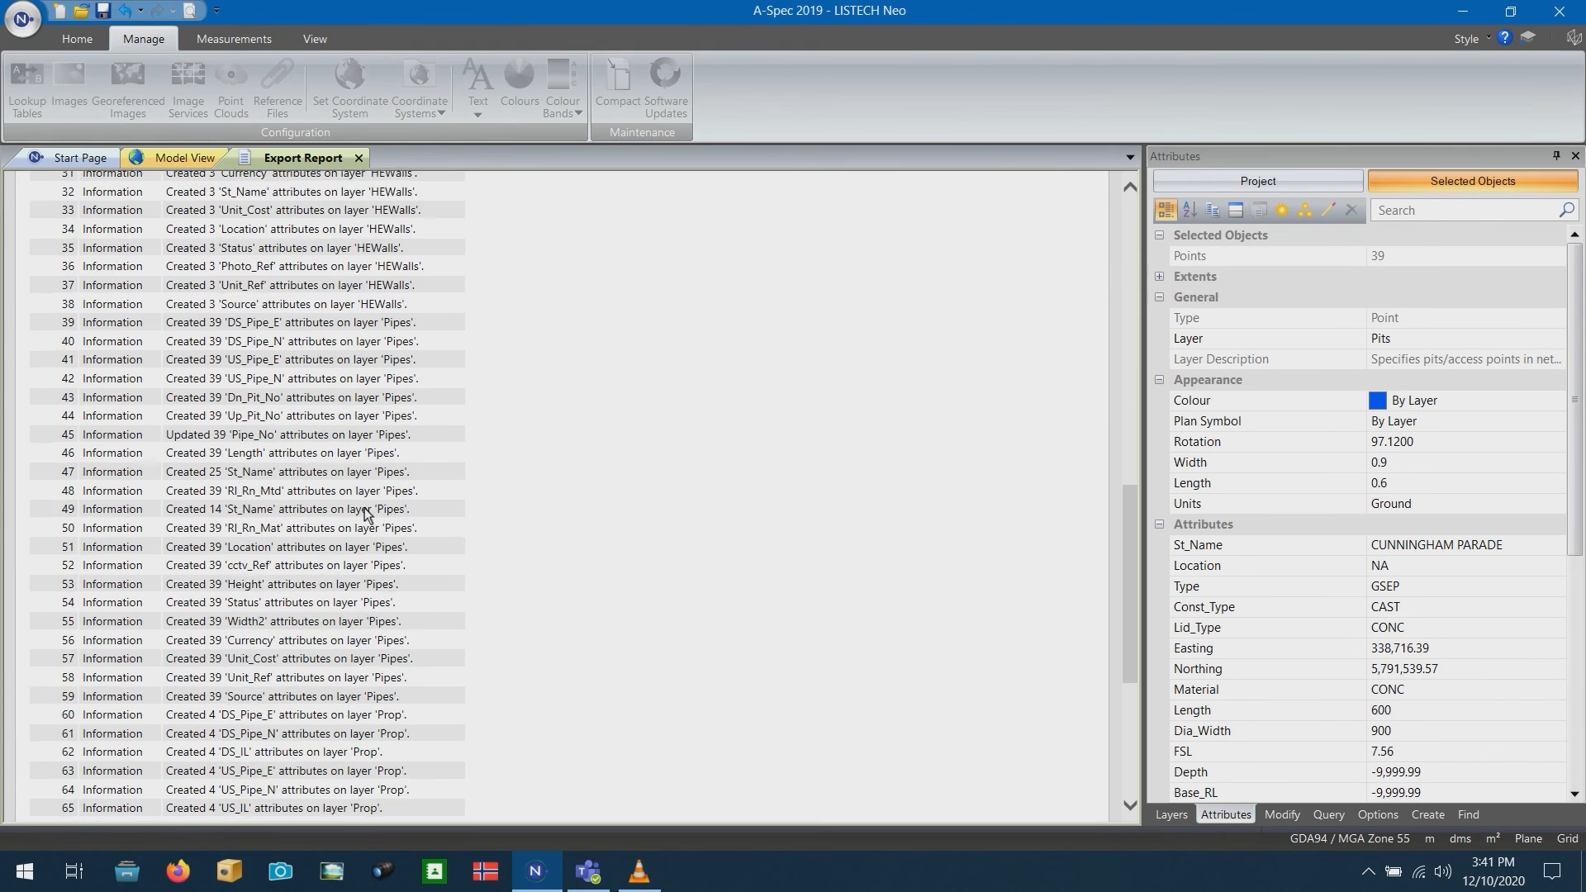
pyautogui.scroll(-2, 374, 452)
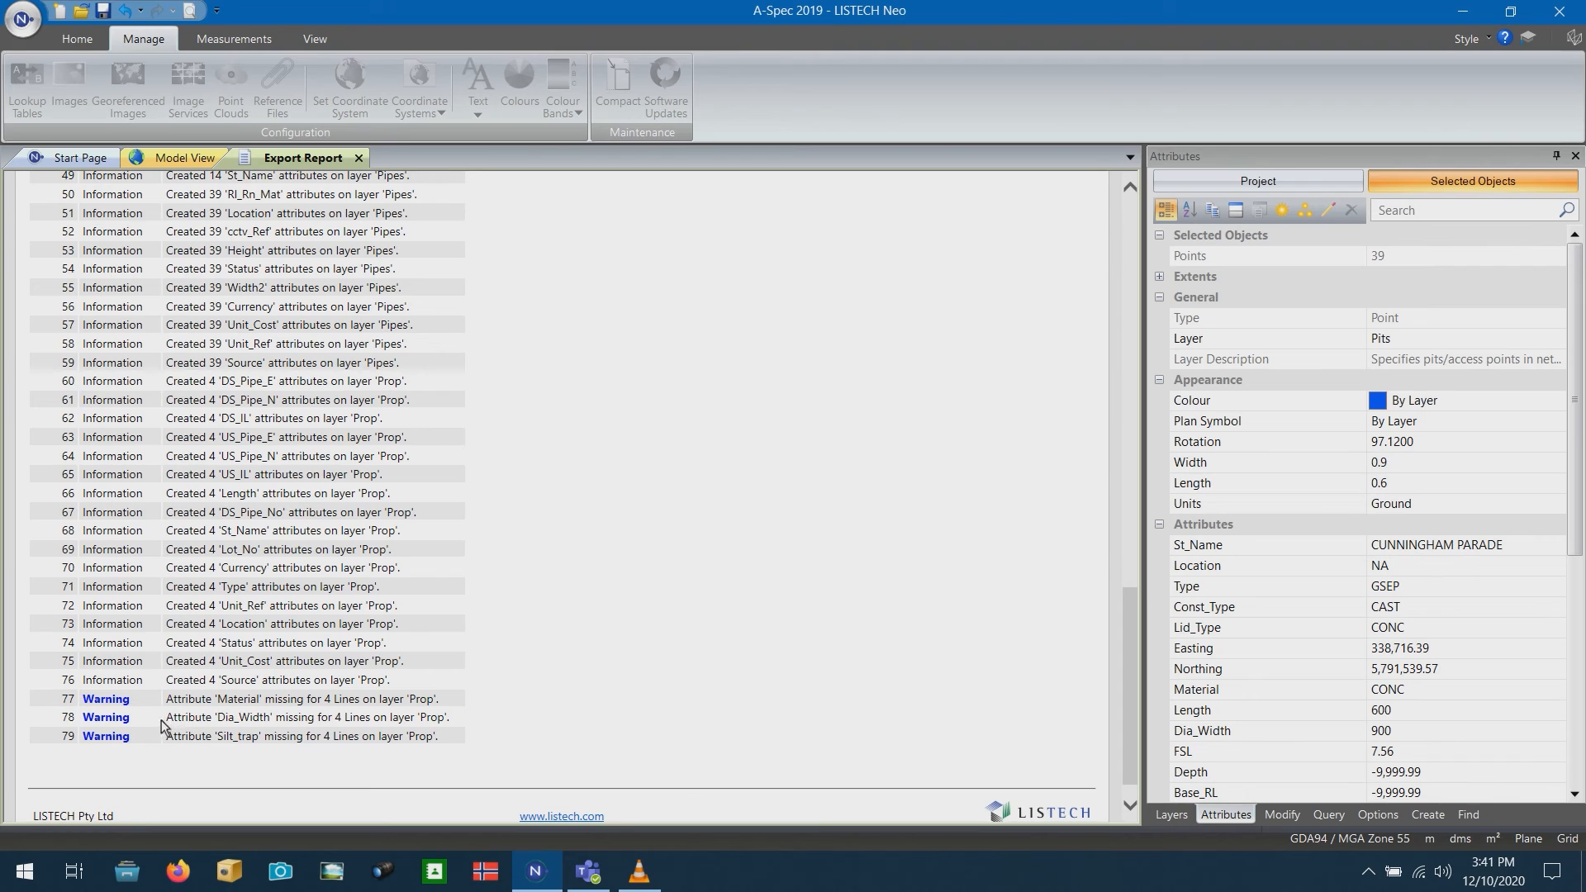
pyautogui.moveTo(452, 742); pyautogui.dragTo(57, 703)
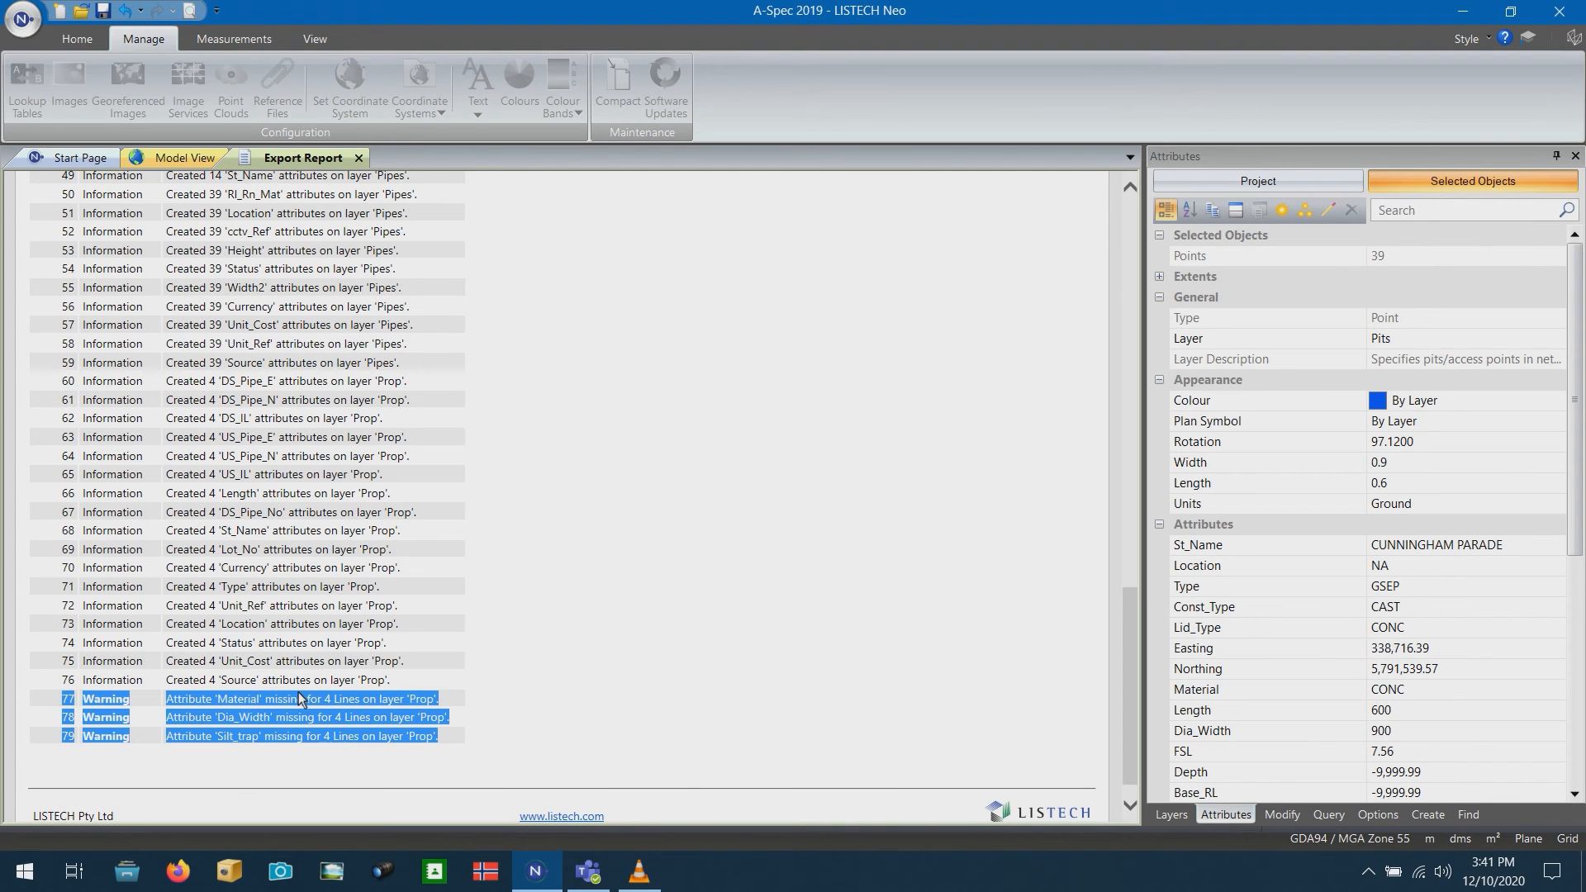
pyautogui.click(270, 700)
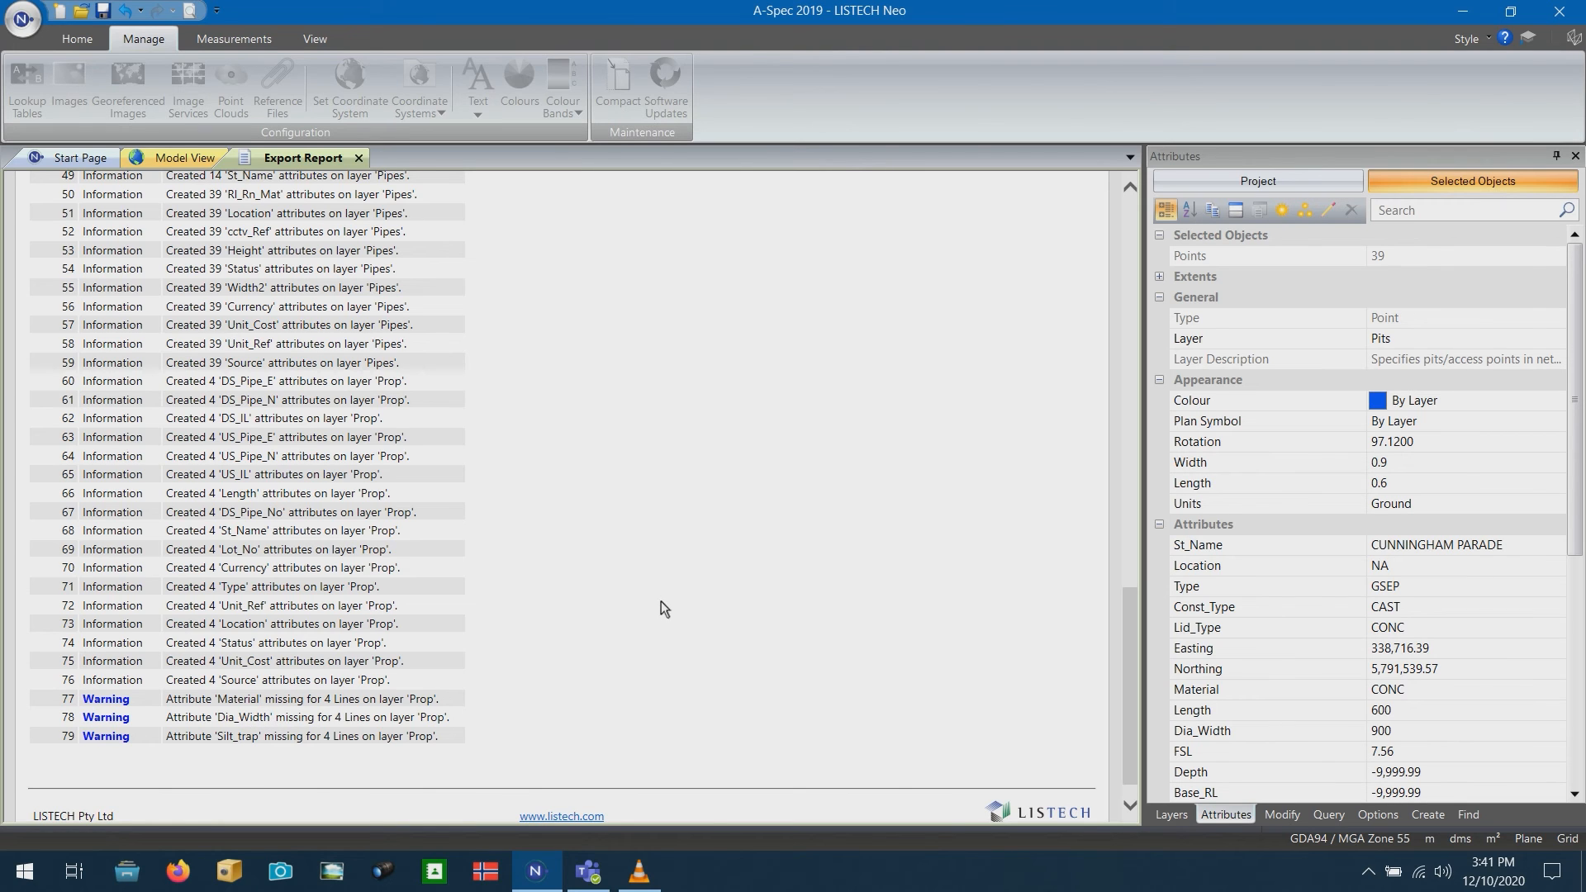
# Select the lines on the Prop layer
pyautogui.click(1171, 814)
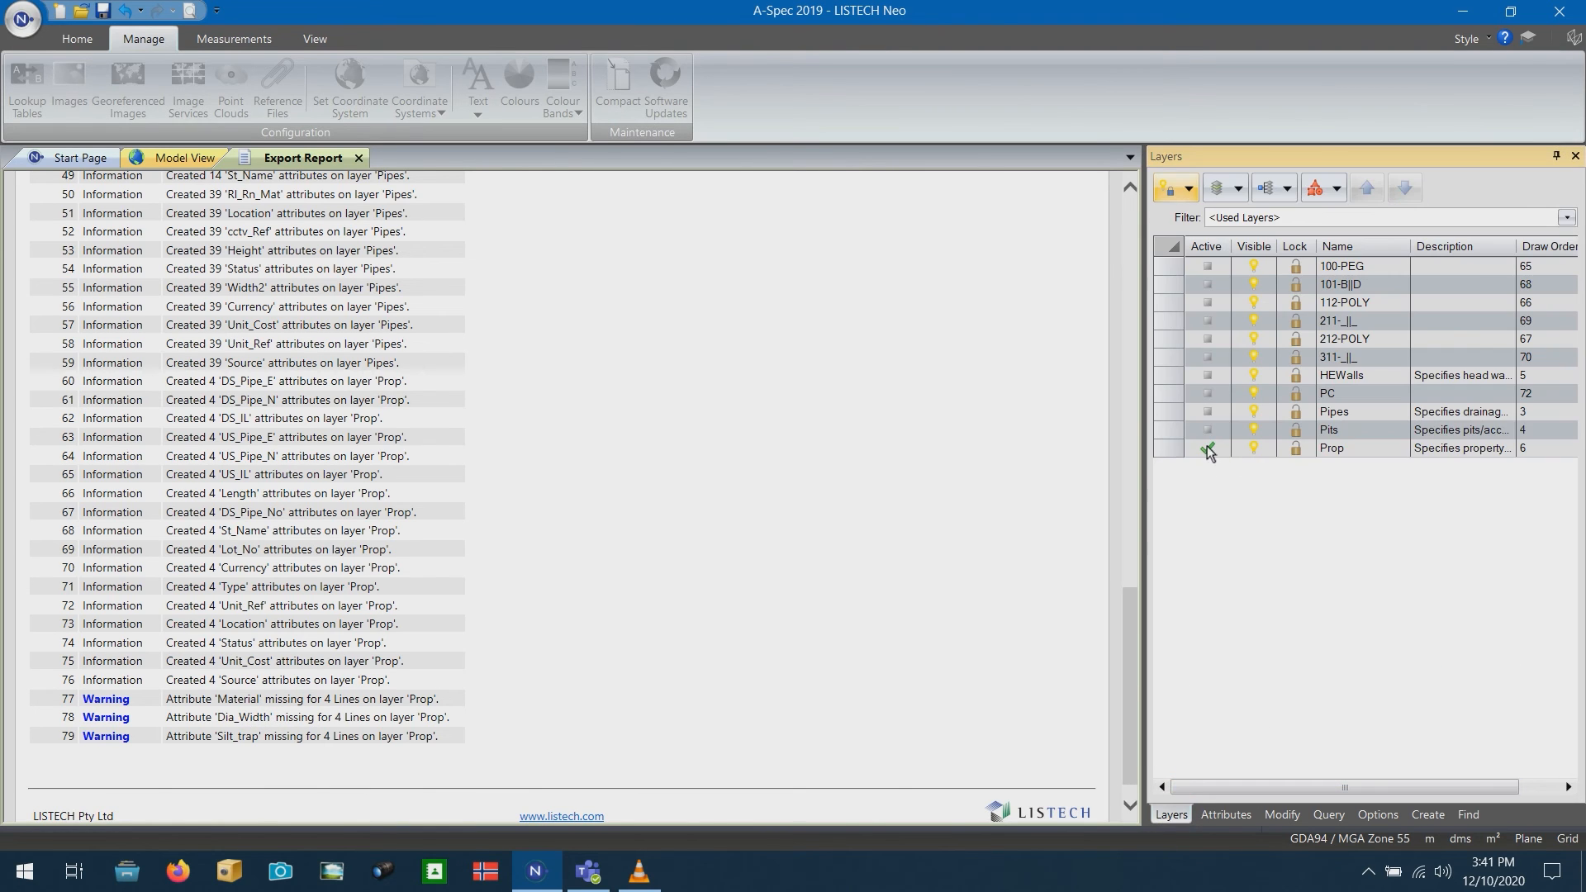
pyautogui.click(1163, 449)
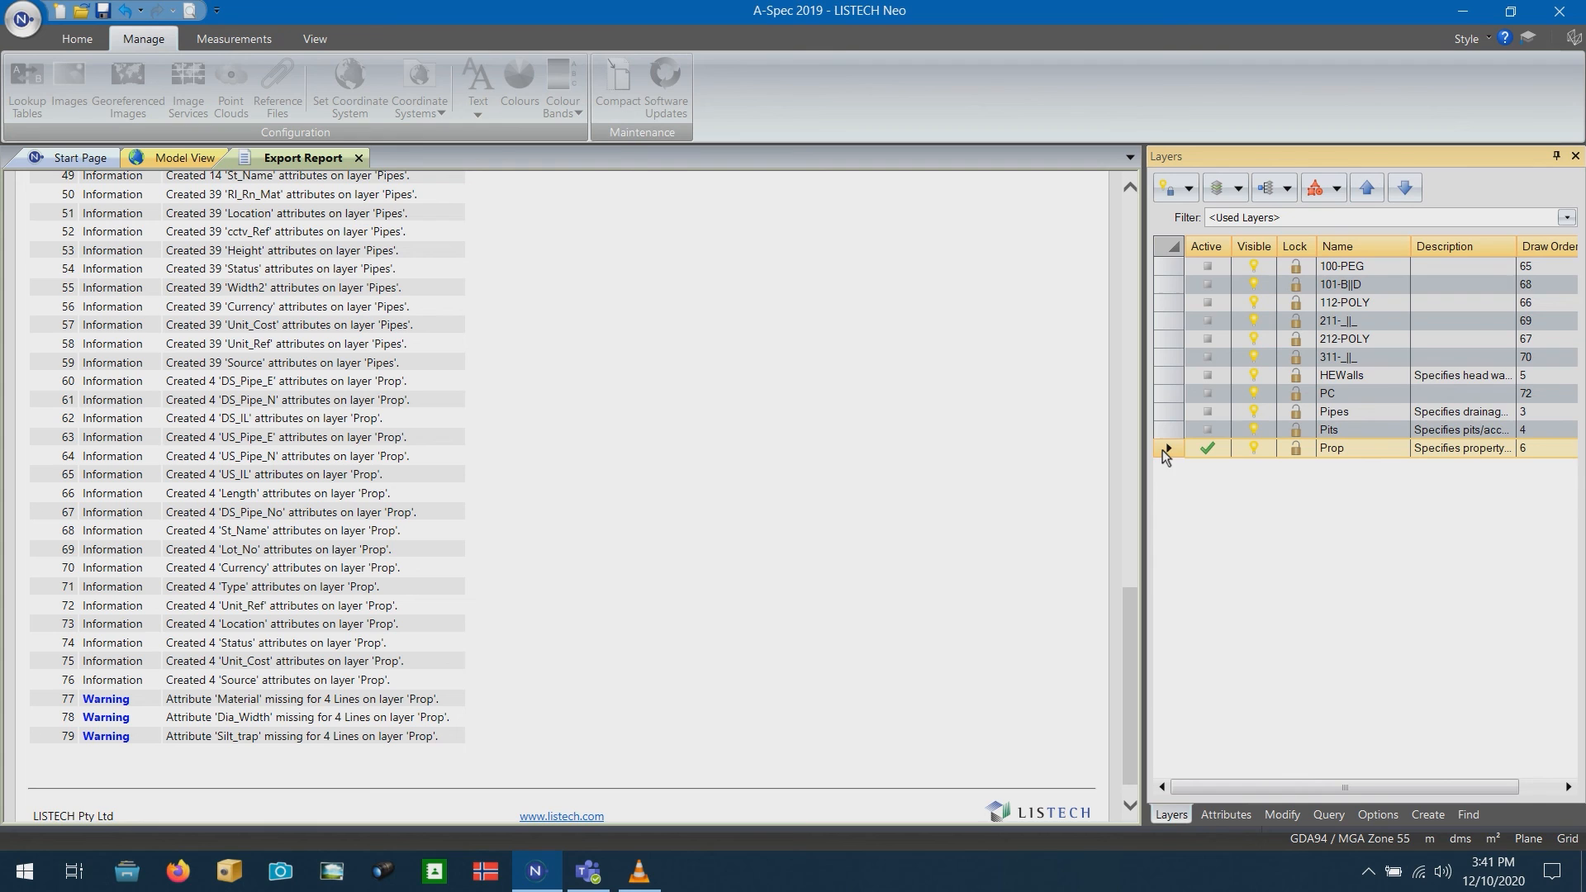
pyautogui.click(1336, 188)
pyautogui.click(1356, 256)
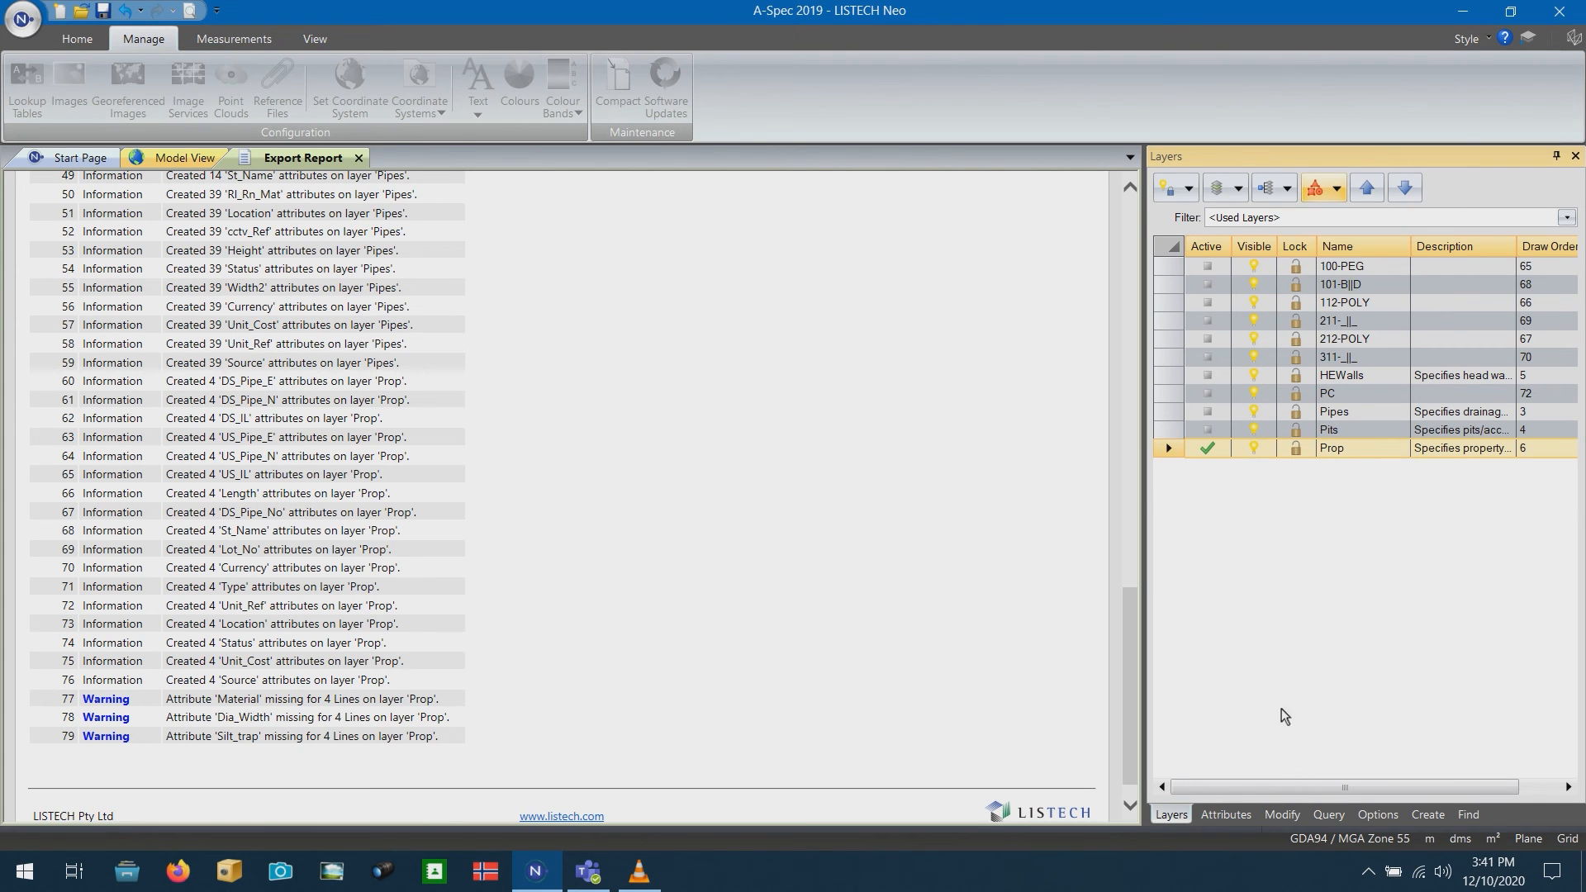
# Create the missing attributes on the selected Prop lines: Material CLAY, Dia_Width 100 and Silt_trap N
pyautogui.click(1226, 815)
pyautogui.click(1305, 212)
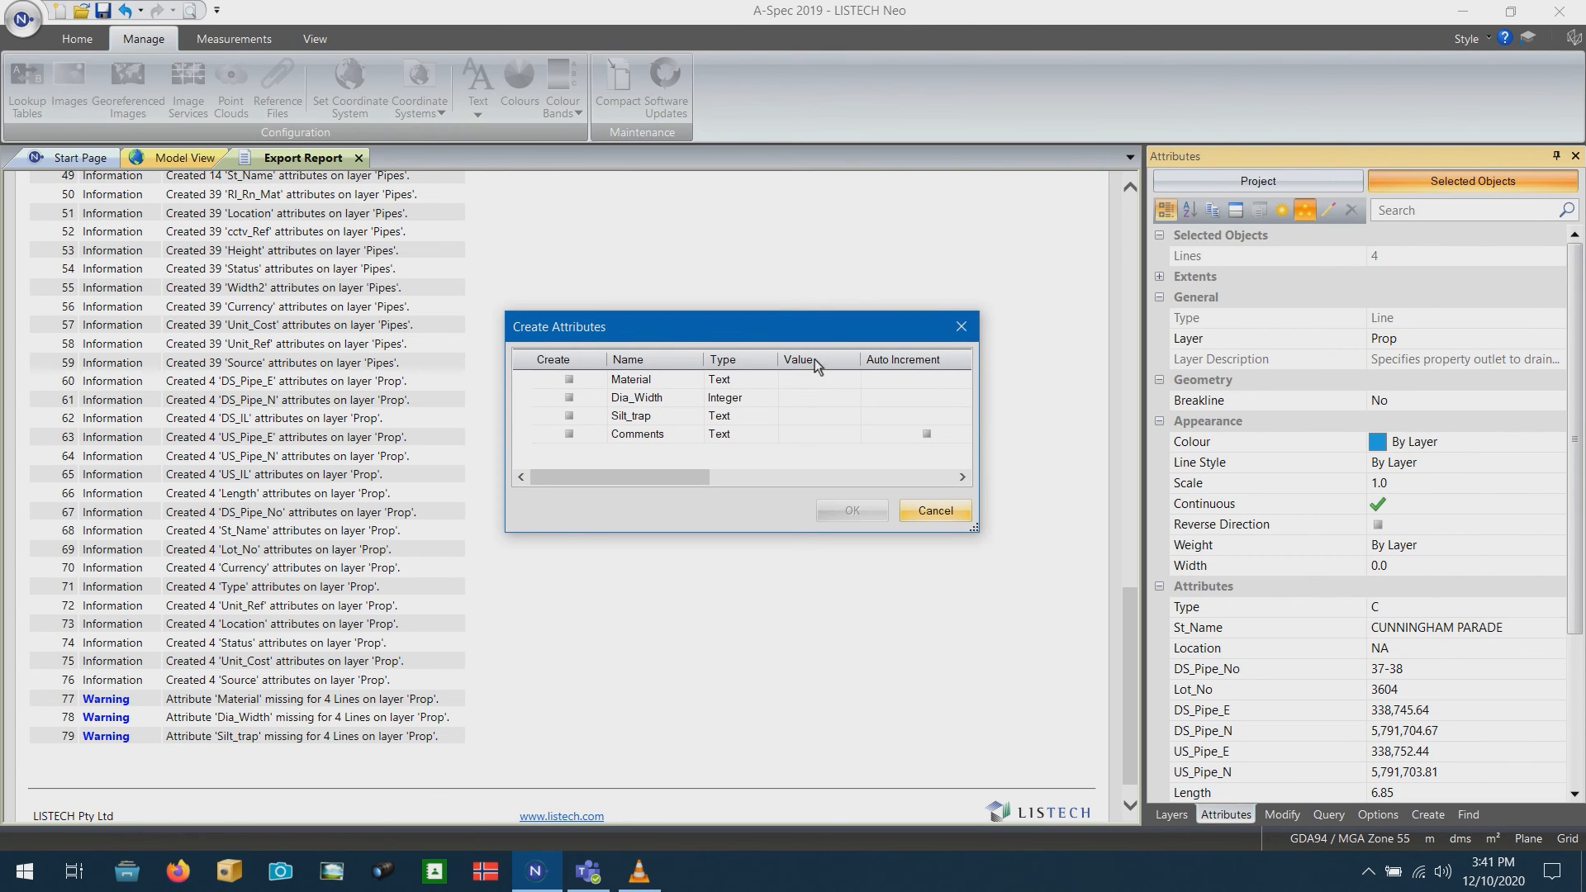
pyautogui.click(856, 380)
pyautogui.click(852, 379)
pyautogui.click(811, 462)
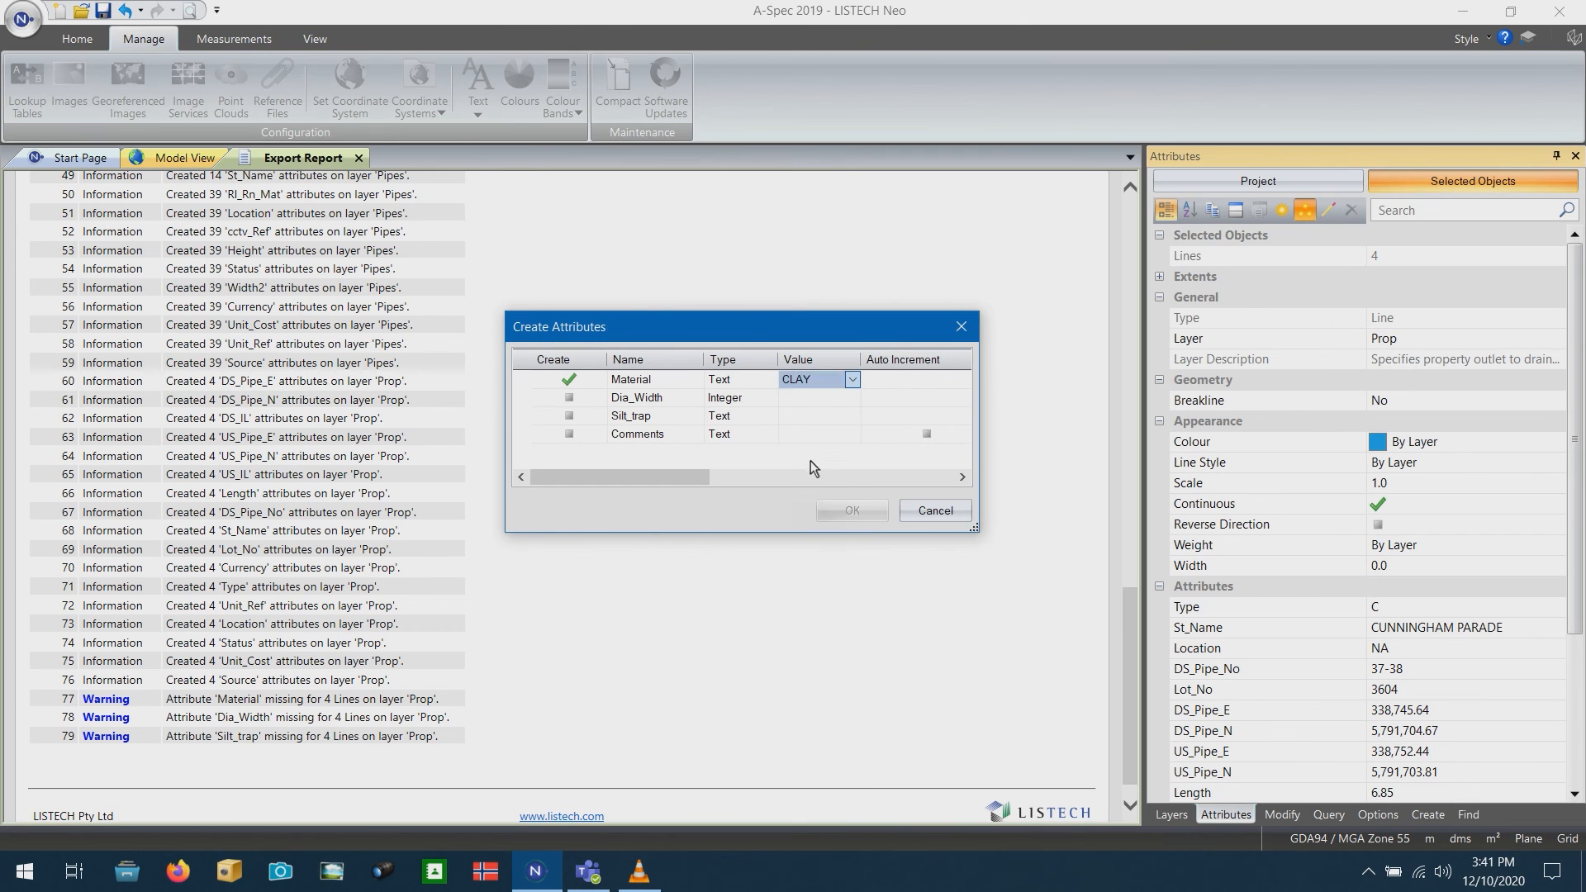
pyautogui.write('100')
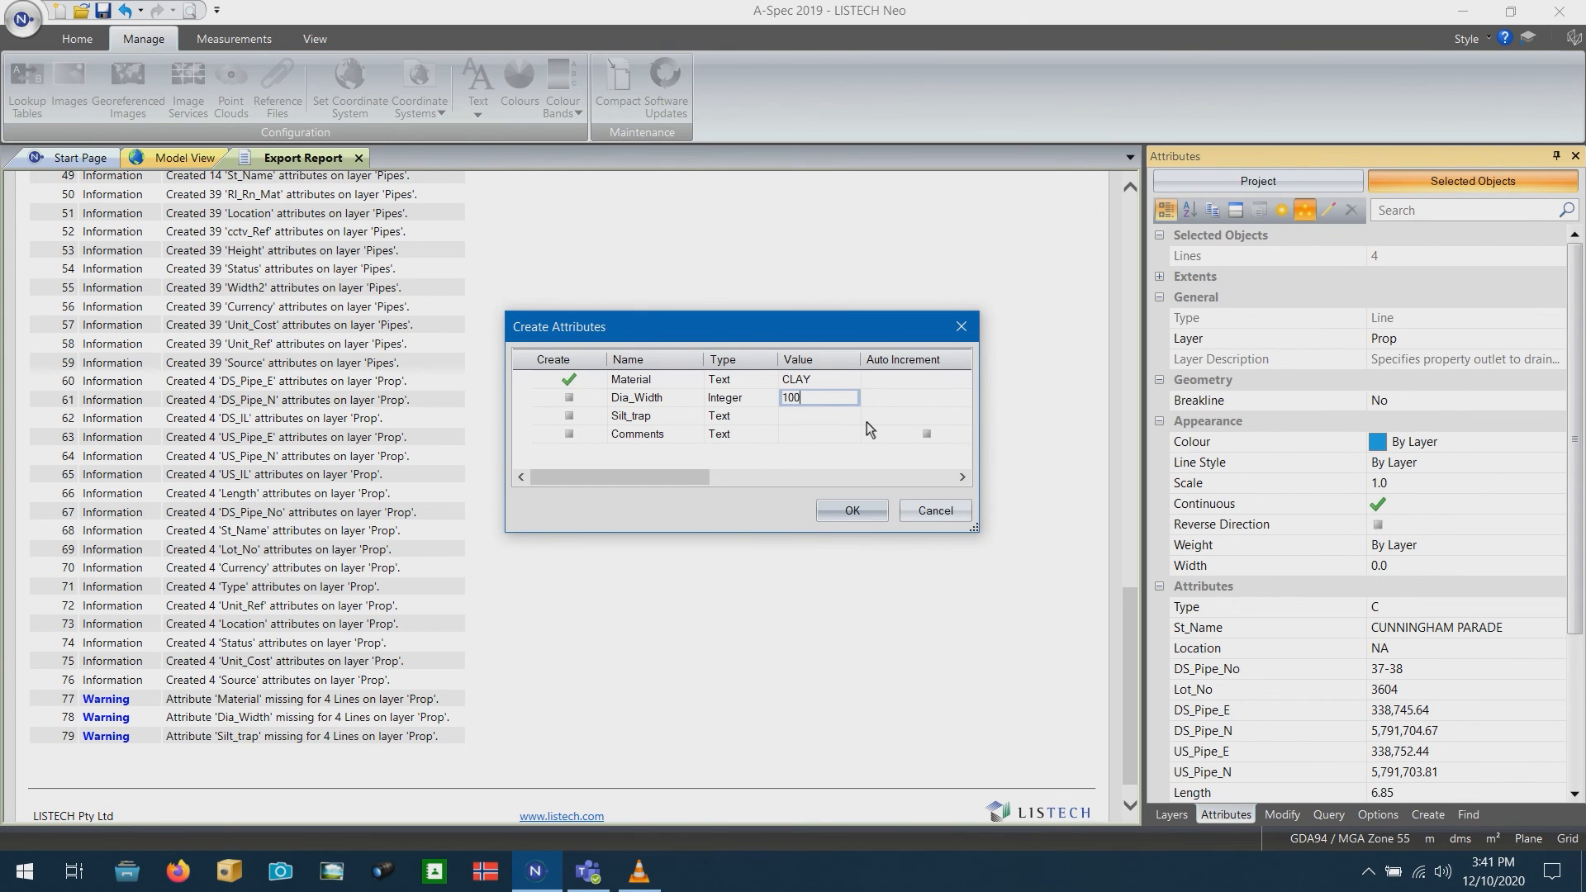
pyautogui.click(815, 412)
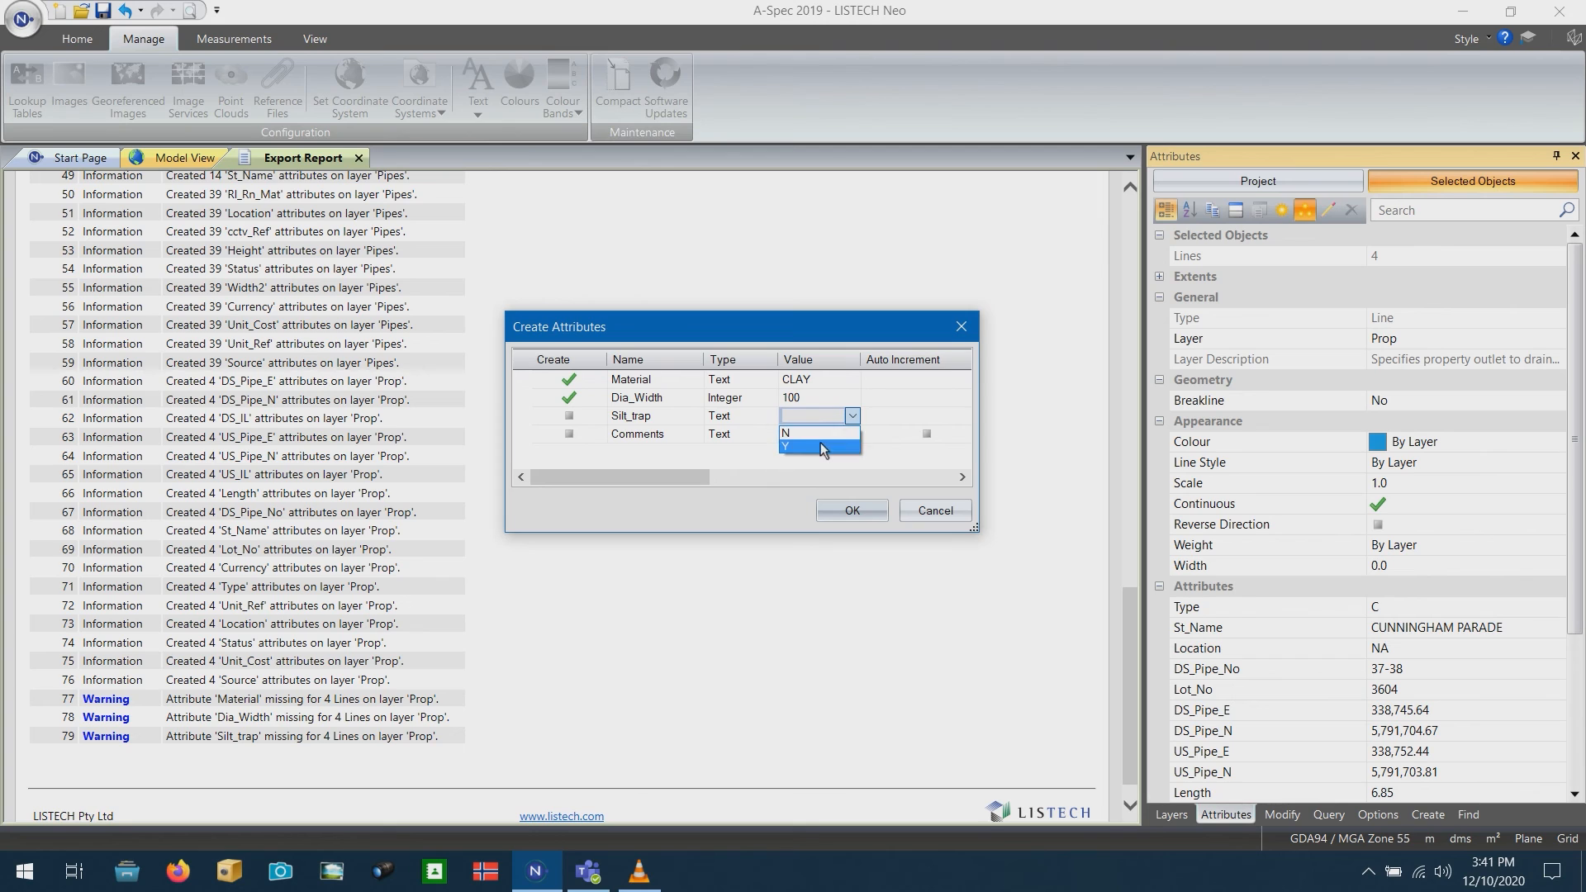
pyautogui.click(814, 439)
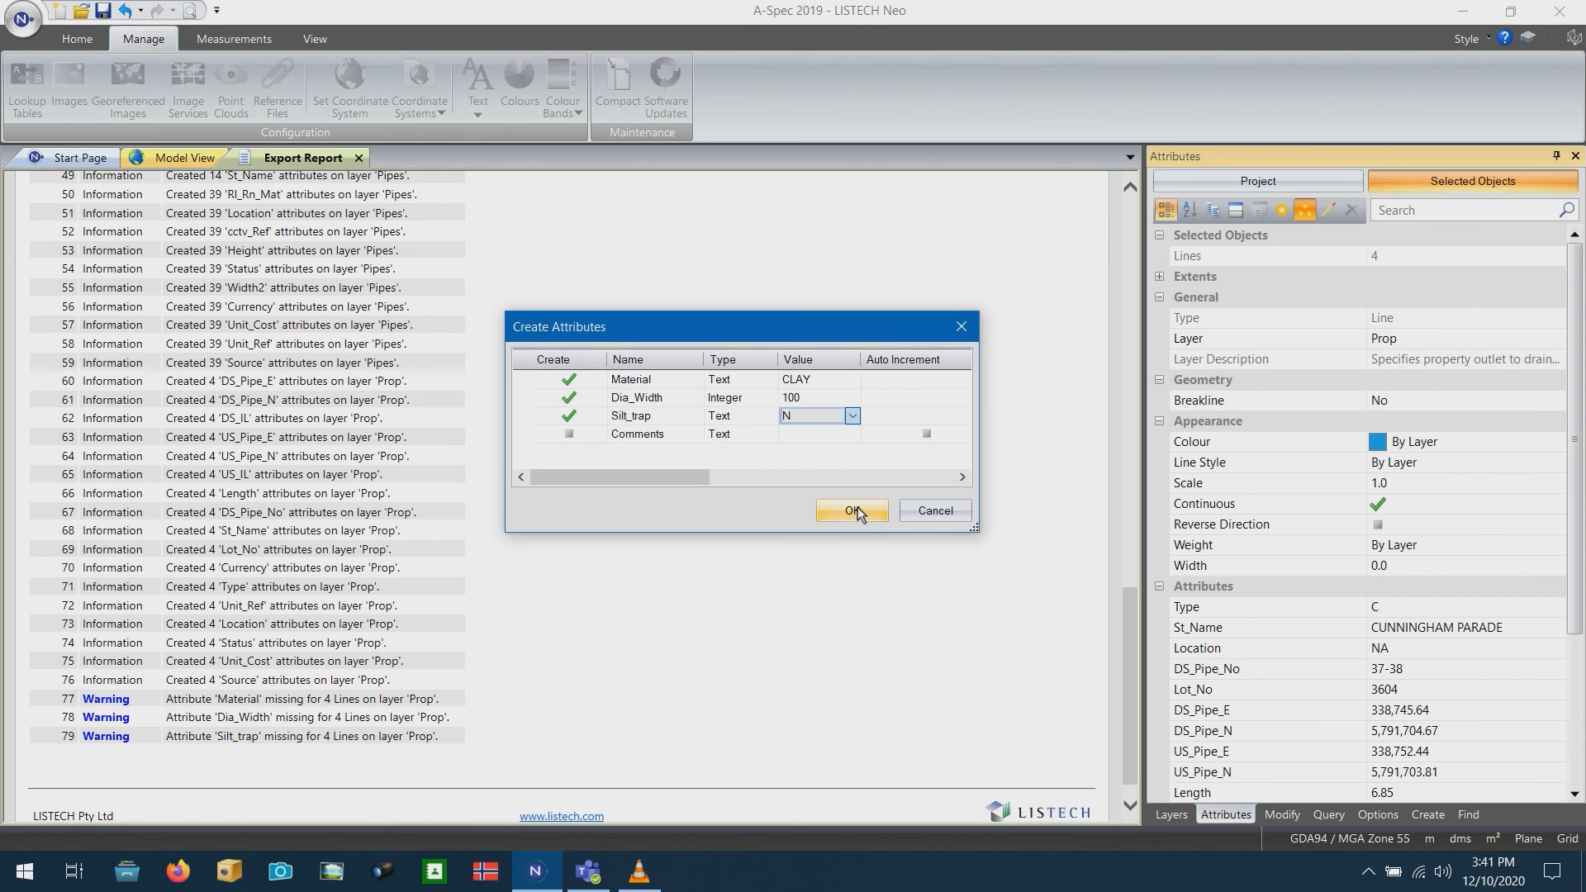
pyautogui.click(856, 509)
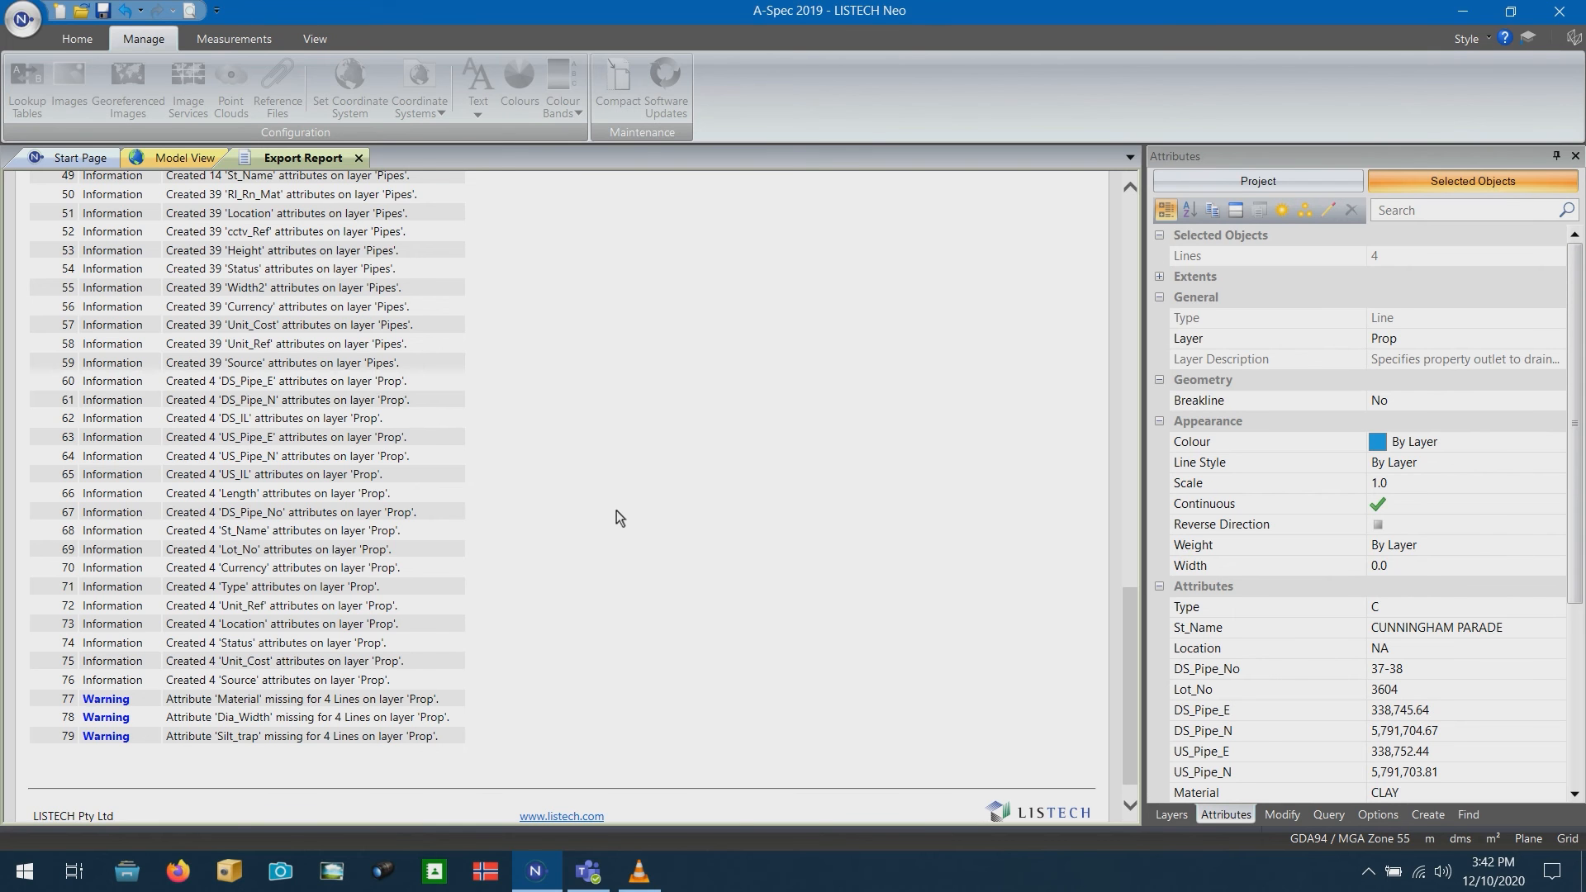
# Return from the export report to the model and clear the object selection
pyautogui.scroll(20, 616, 511)
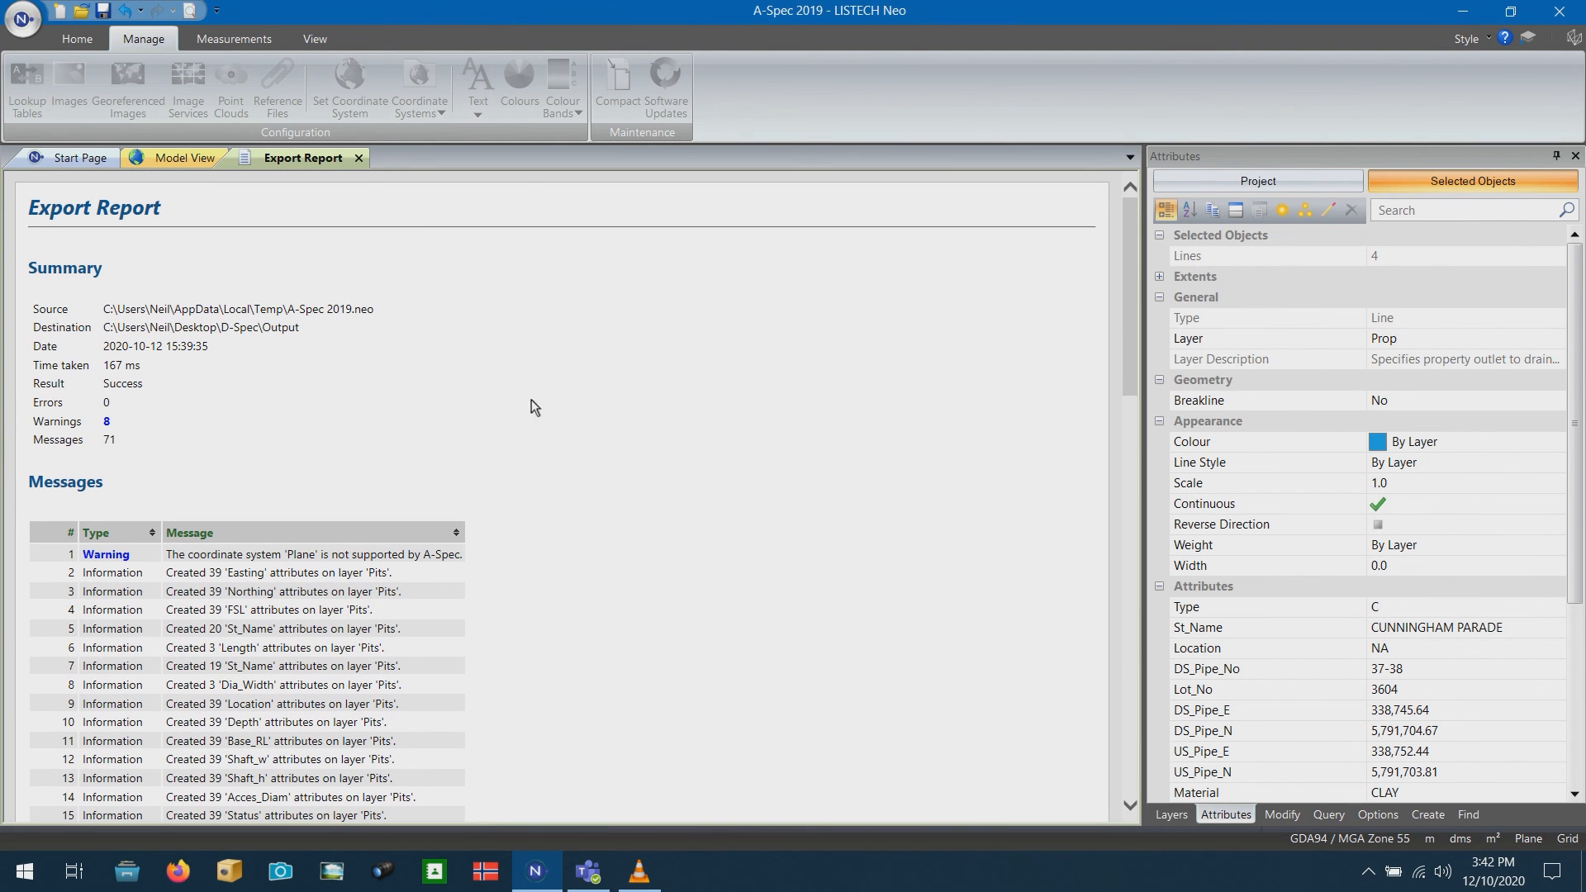
pyautogui.click(186, 158)
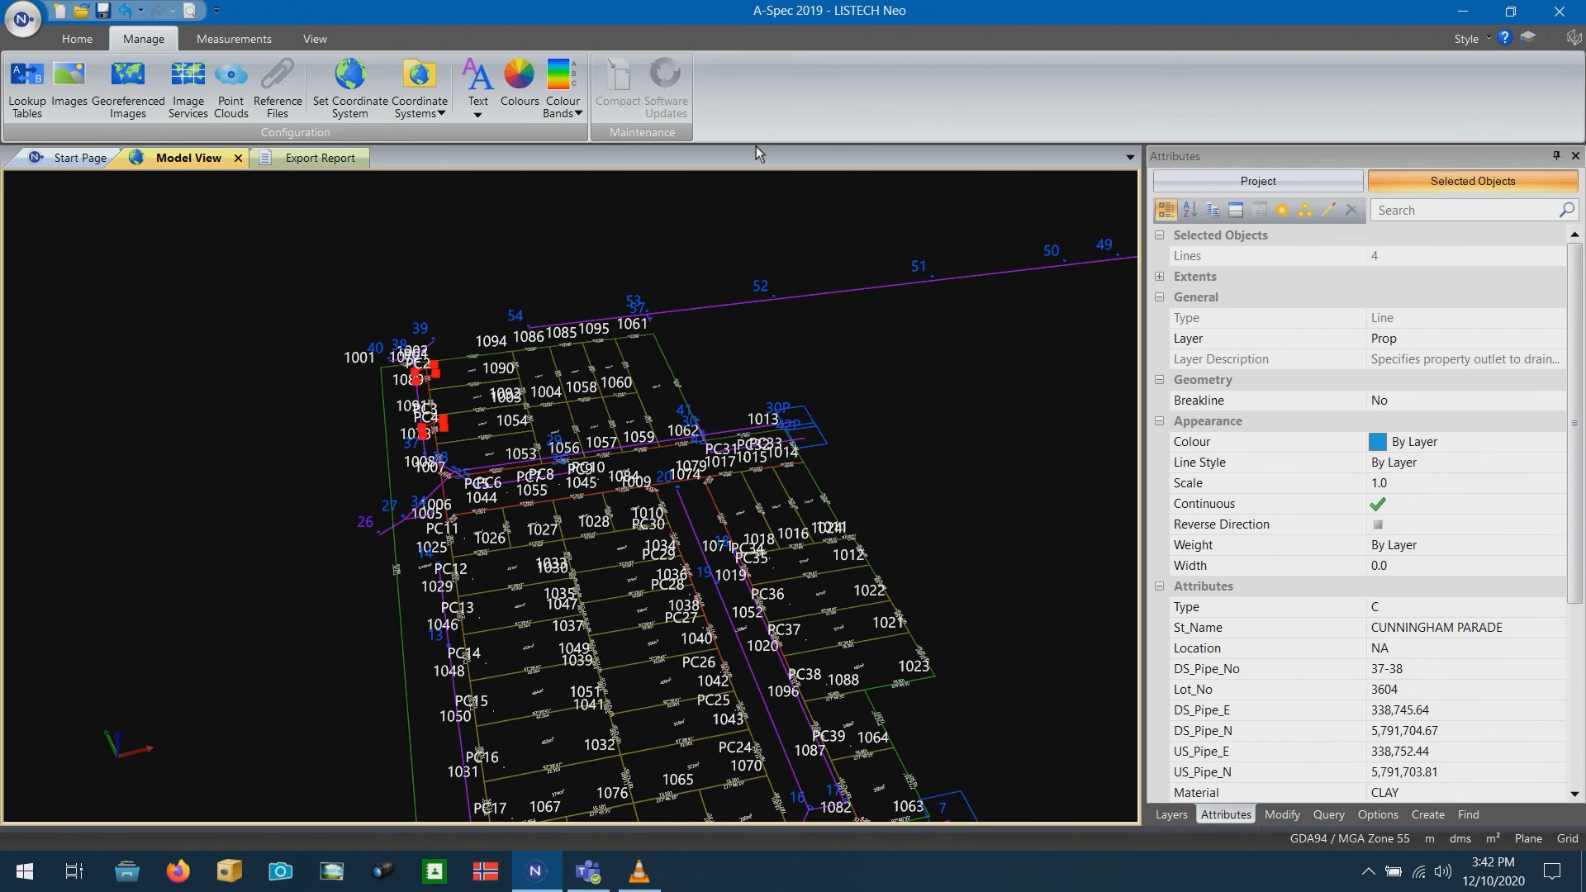
pyautogui.click(77, 39)
pyautogui.click(220, 89)
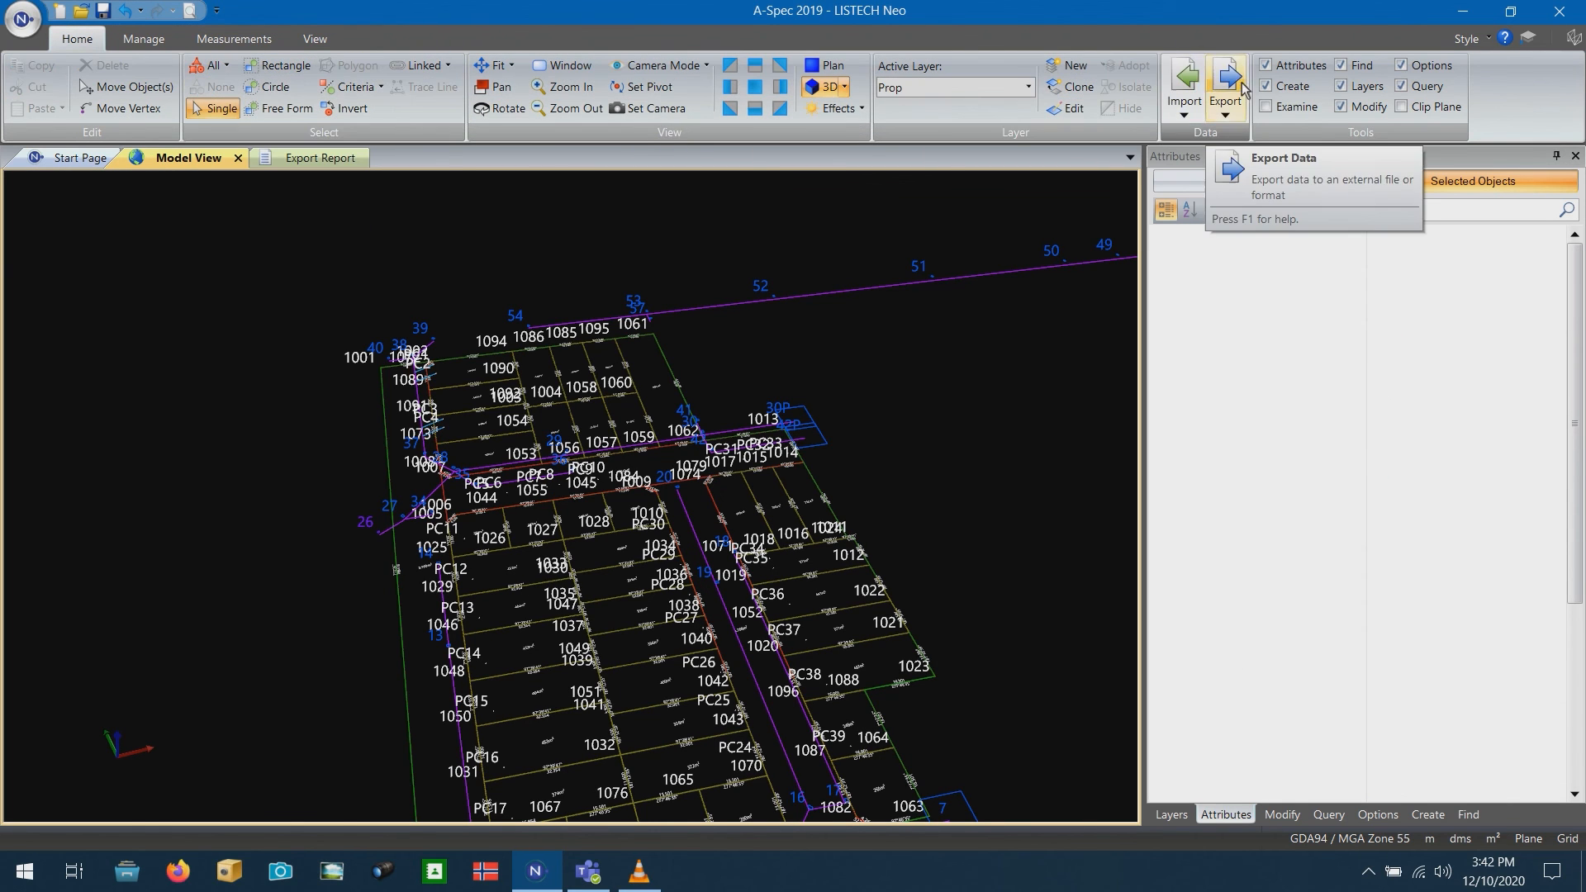
# Export the A-Spec data again to the Output folder with Extended Report enabled, overwriting the existing files
pyautogui.click(1229, 113)
pyautogui.click(1259, 158)
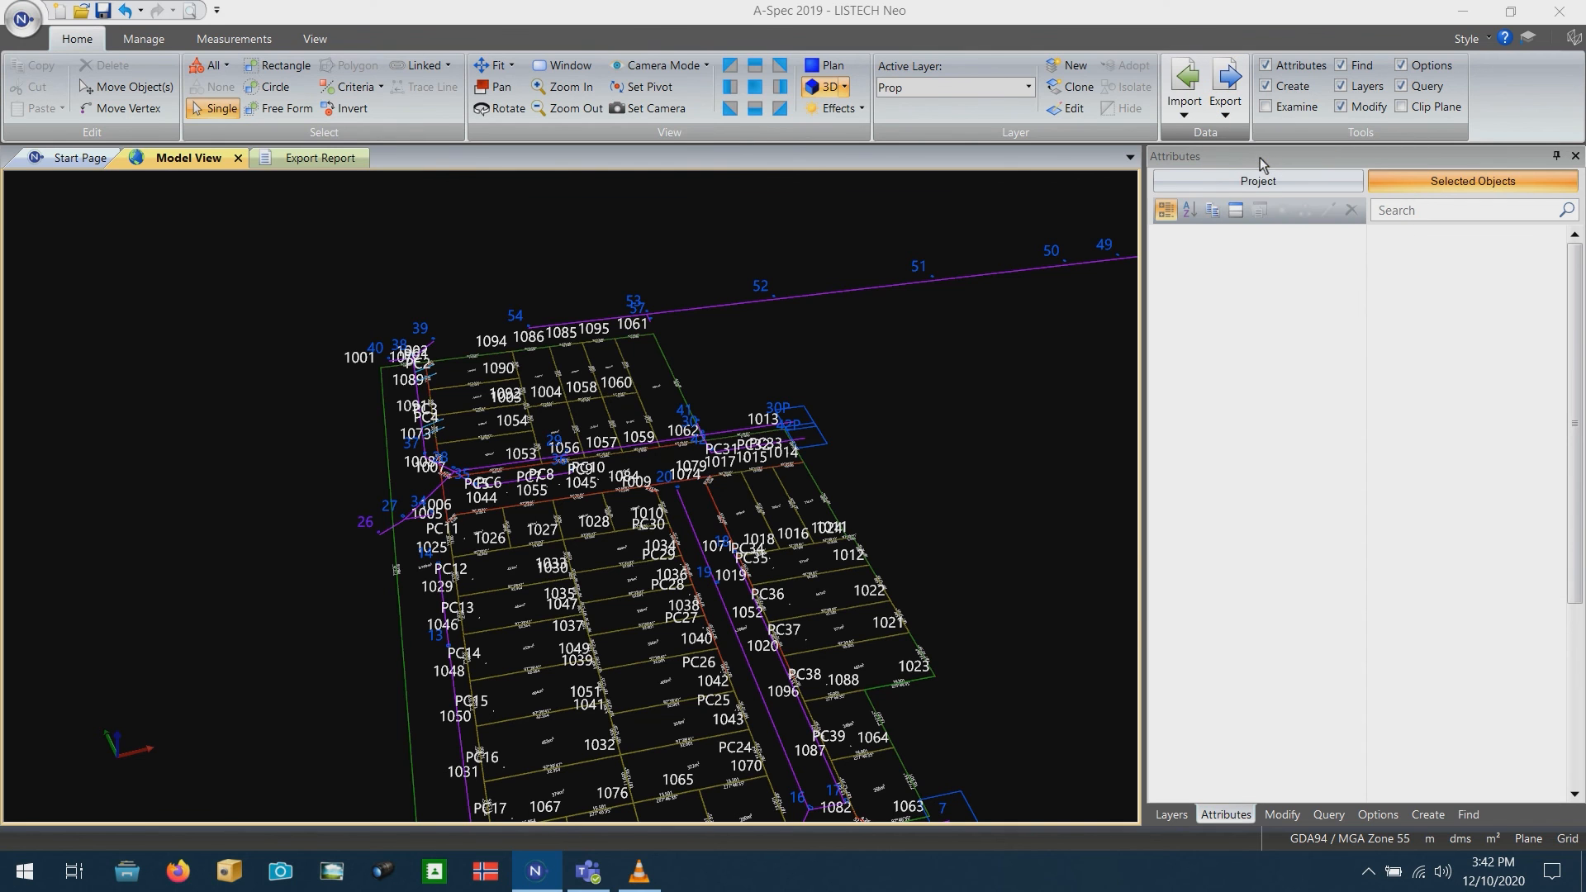
pyautogui.click(977, 609)
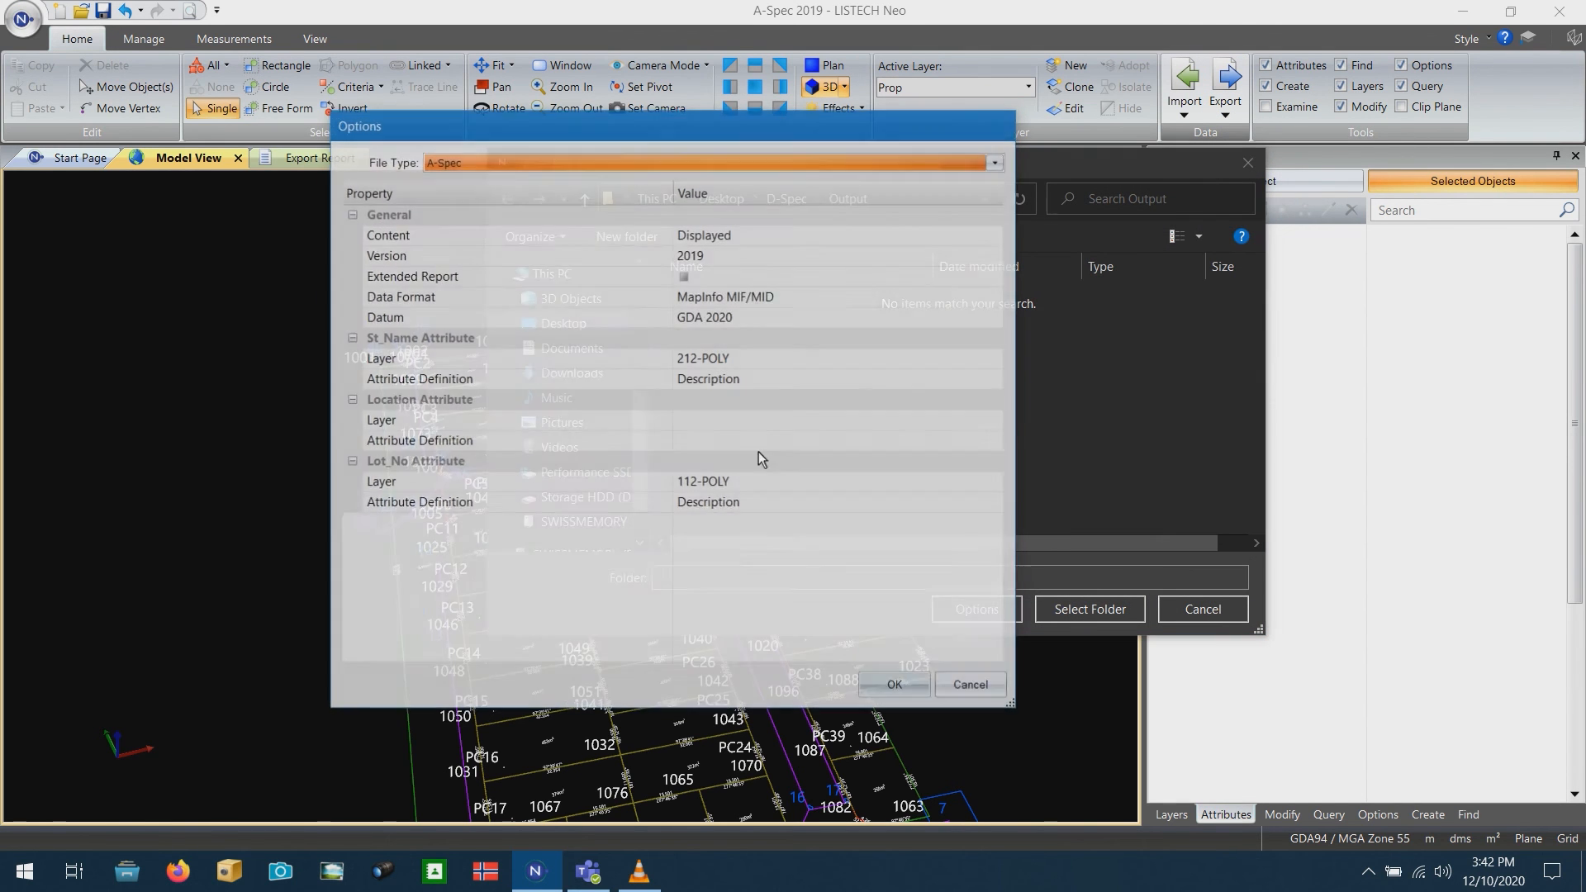
pyautogui.click(707, 277)
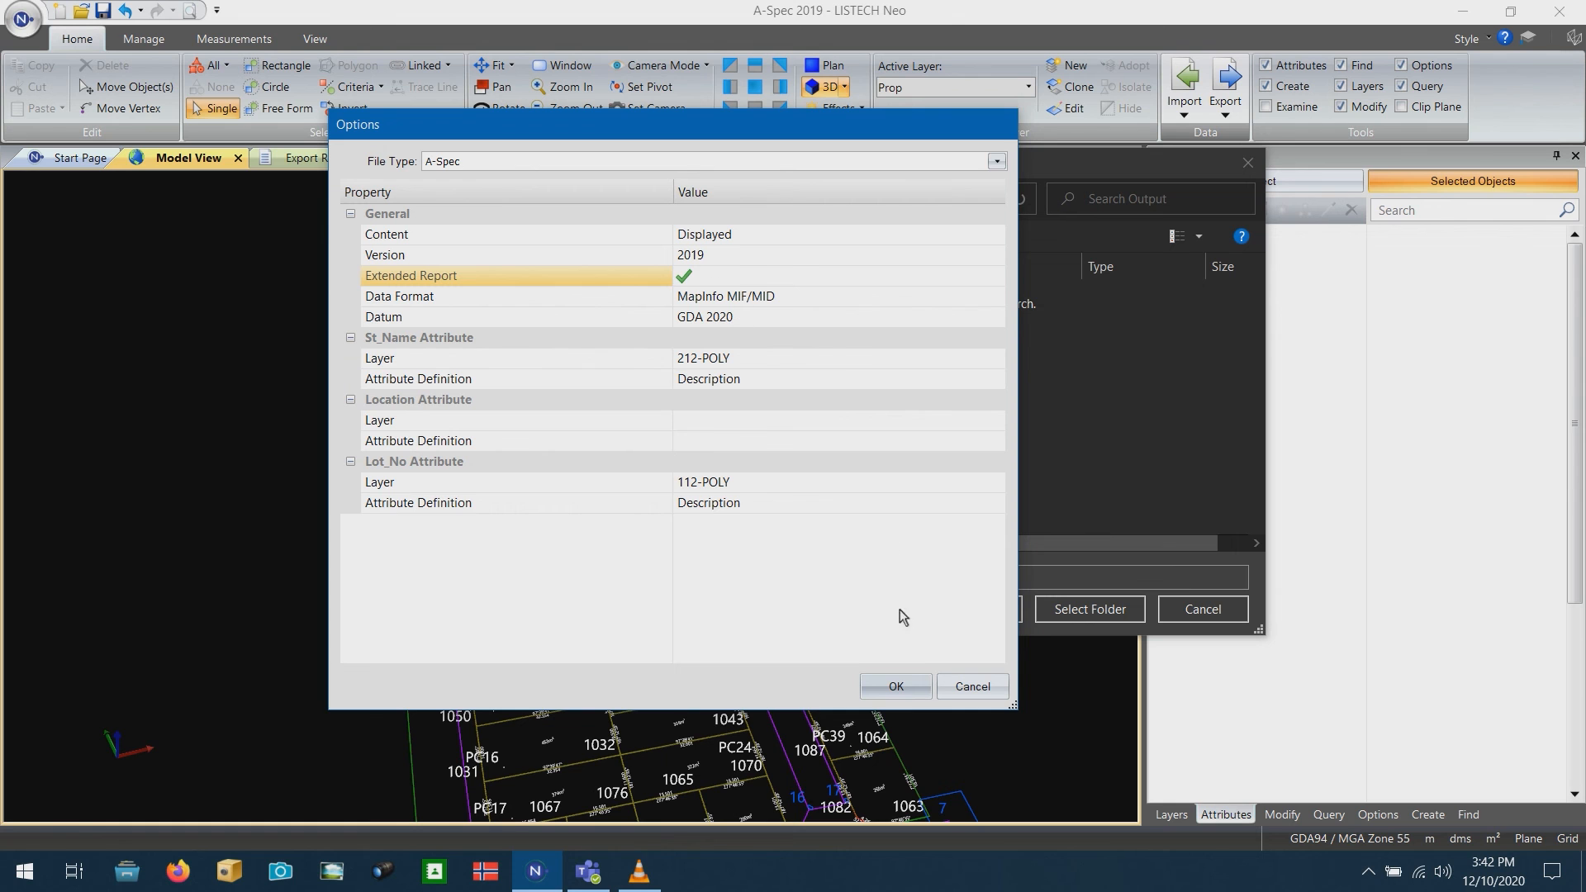
pyautogui.click(896, 686)
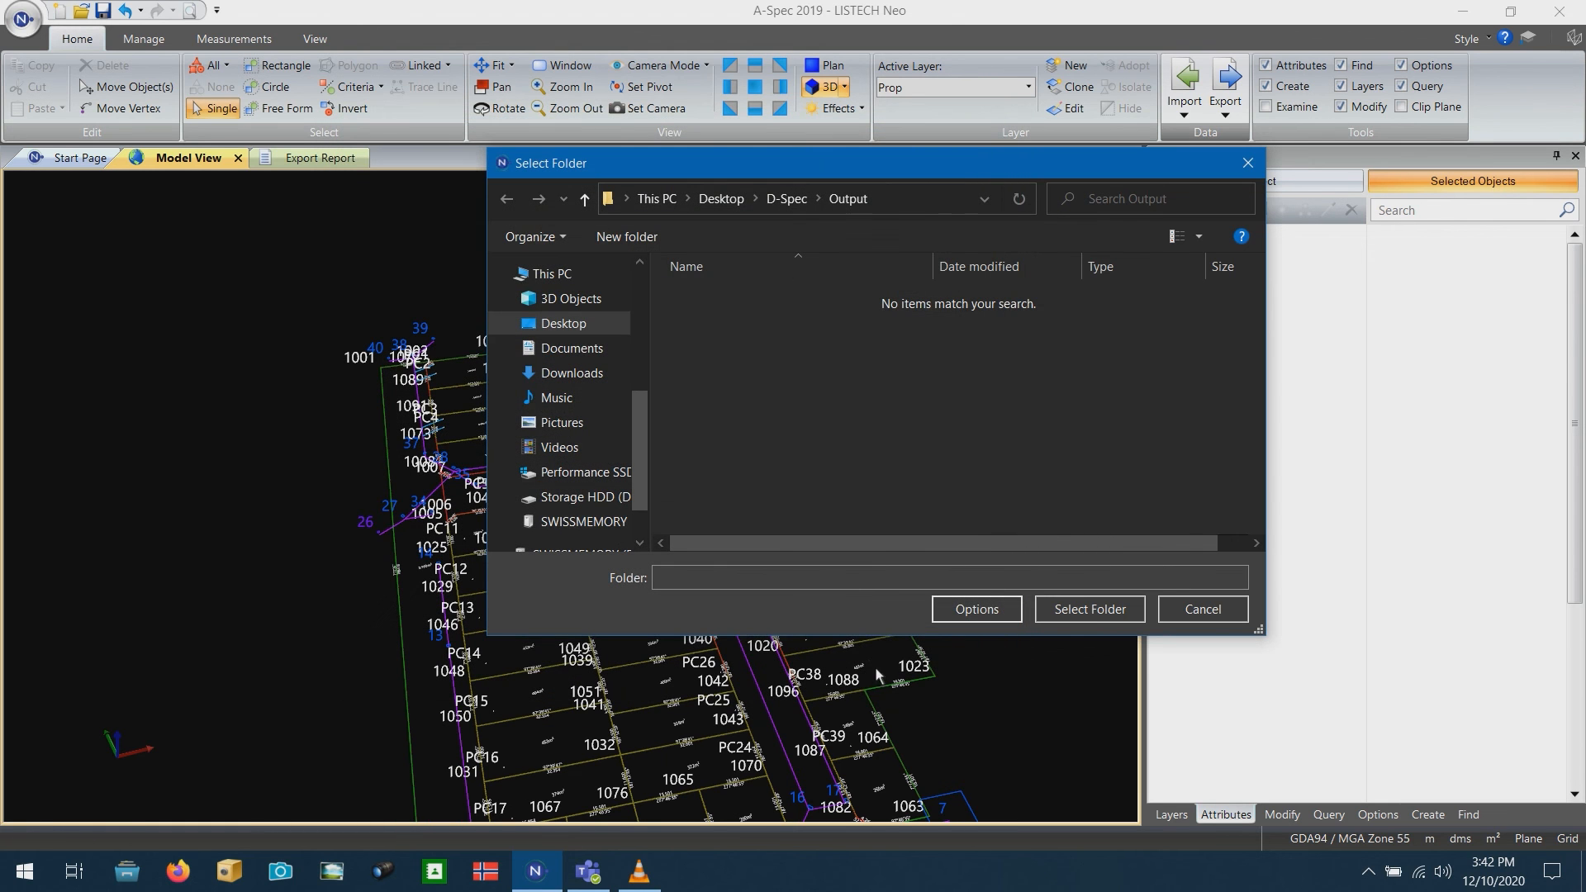
pyautogui.click(1056, 612)
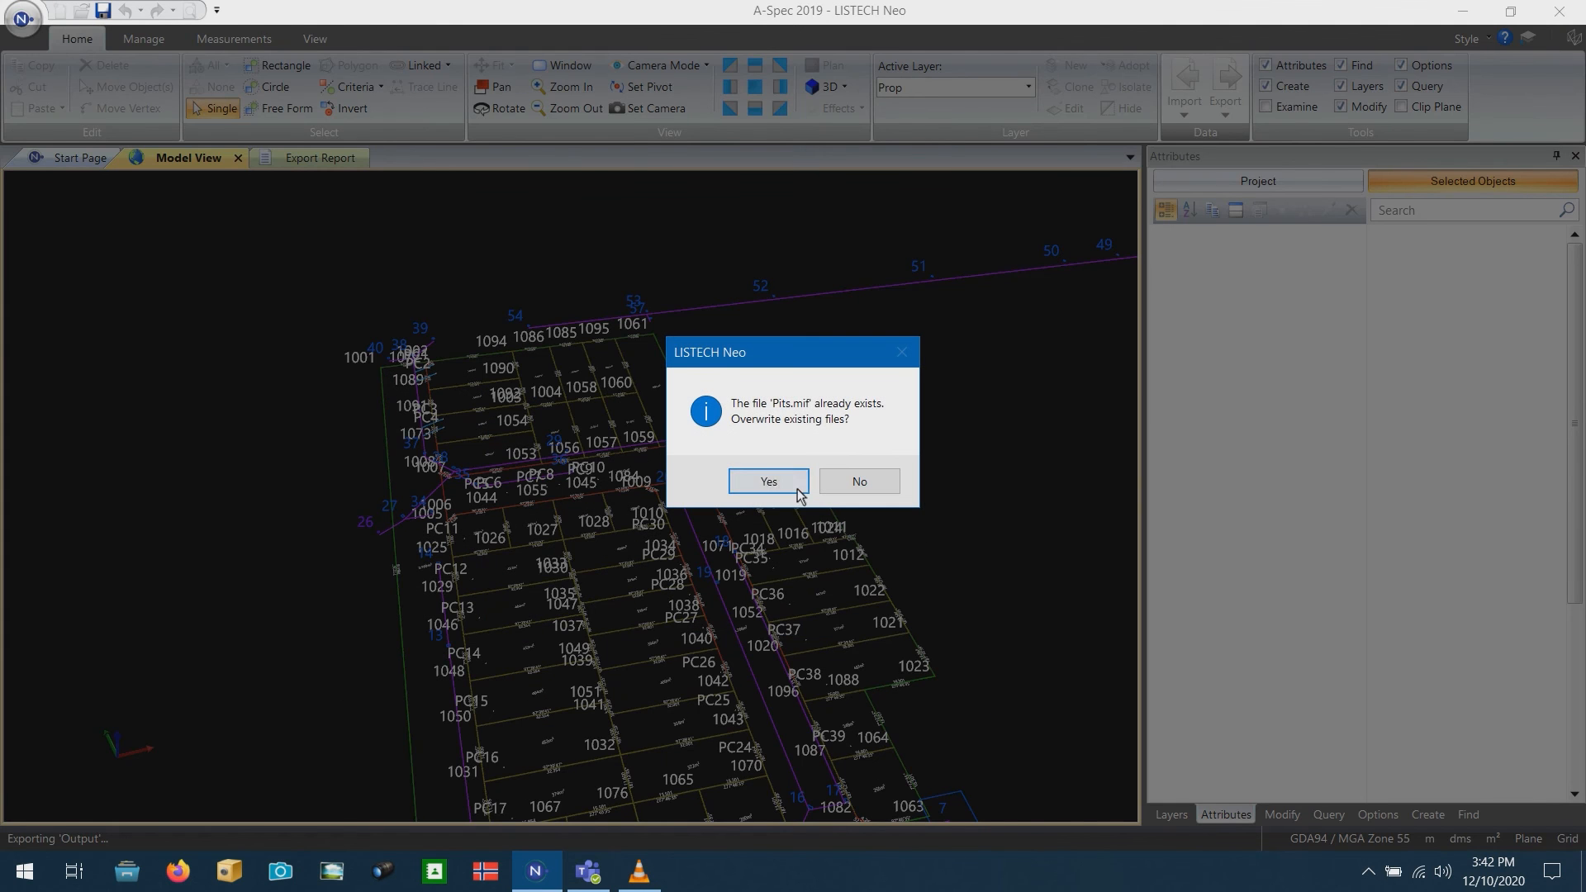
pyautogui.click(767, 482)
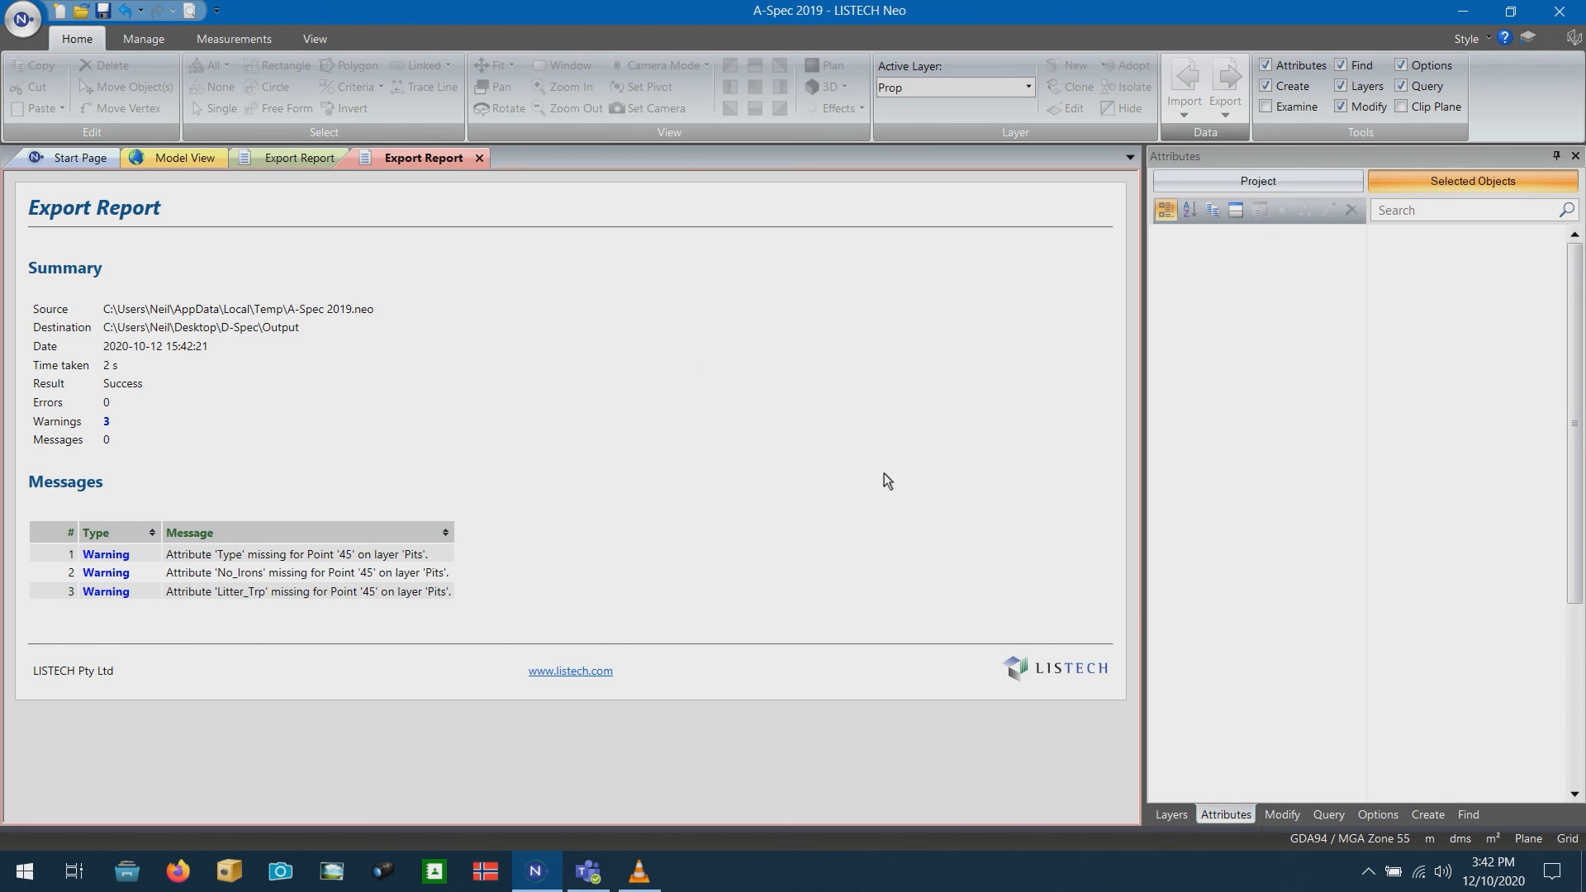
# Find the point with unique ID 45 named in the extended report's warnings
pyautogui.click(1471, 816)
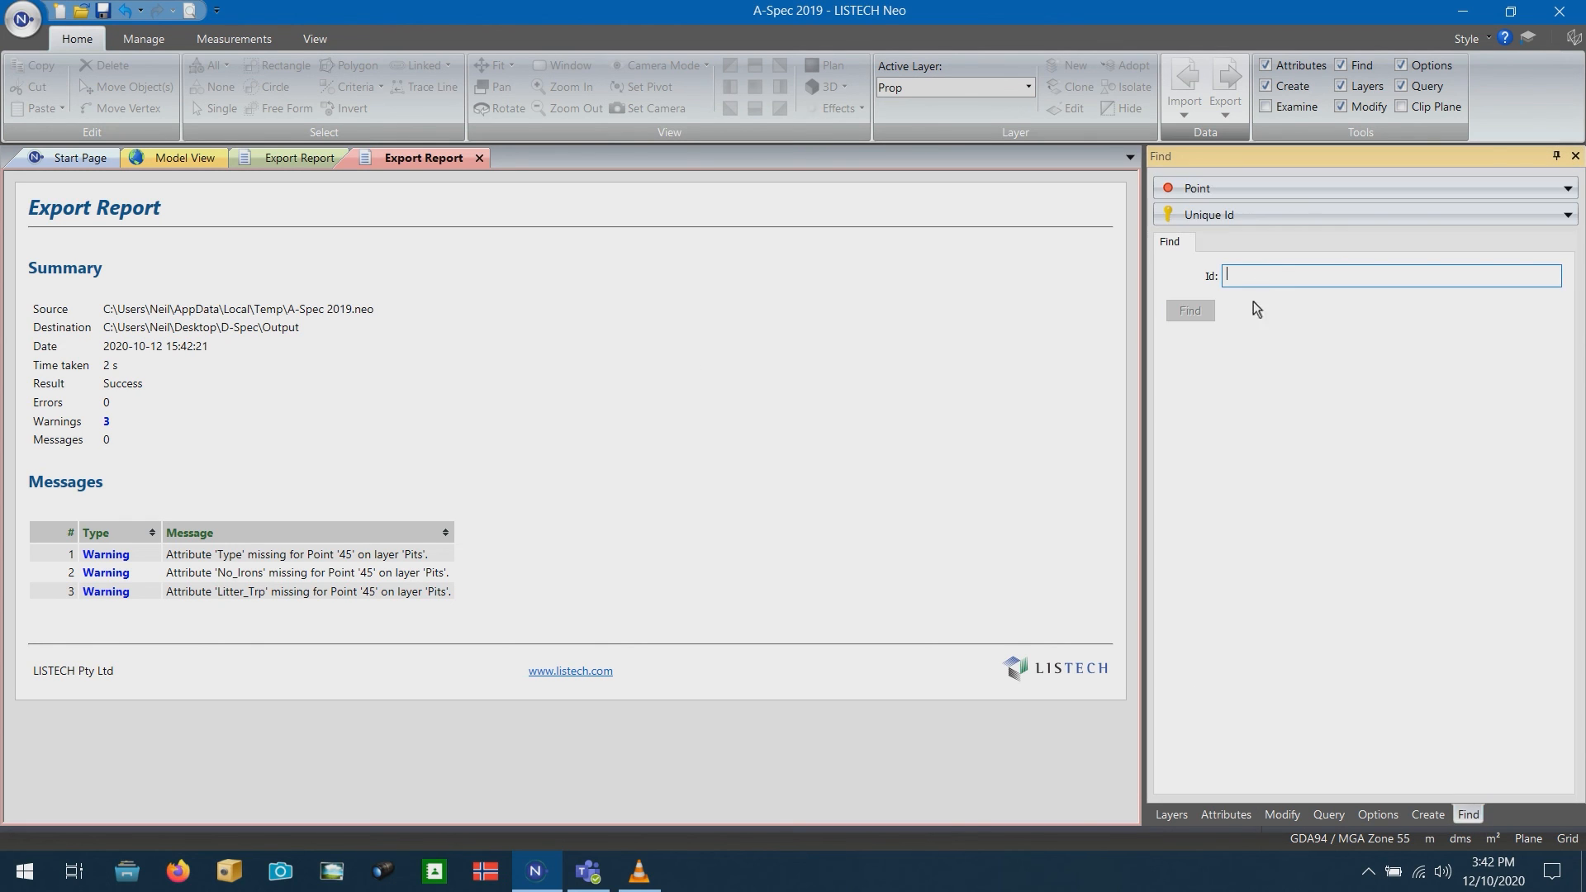
pyautogui.click(1302, 285)
pyautogui.write('45')
pyautogui.click(1191, 312)
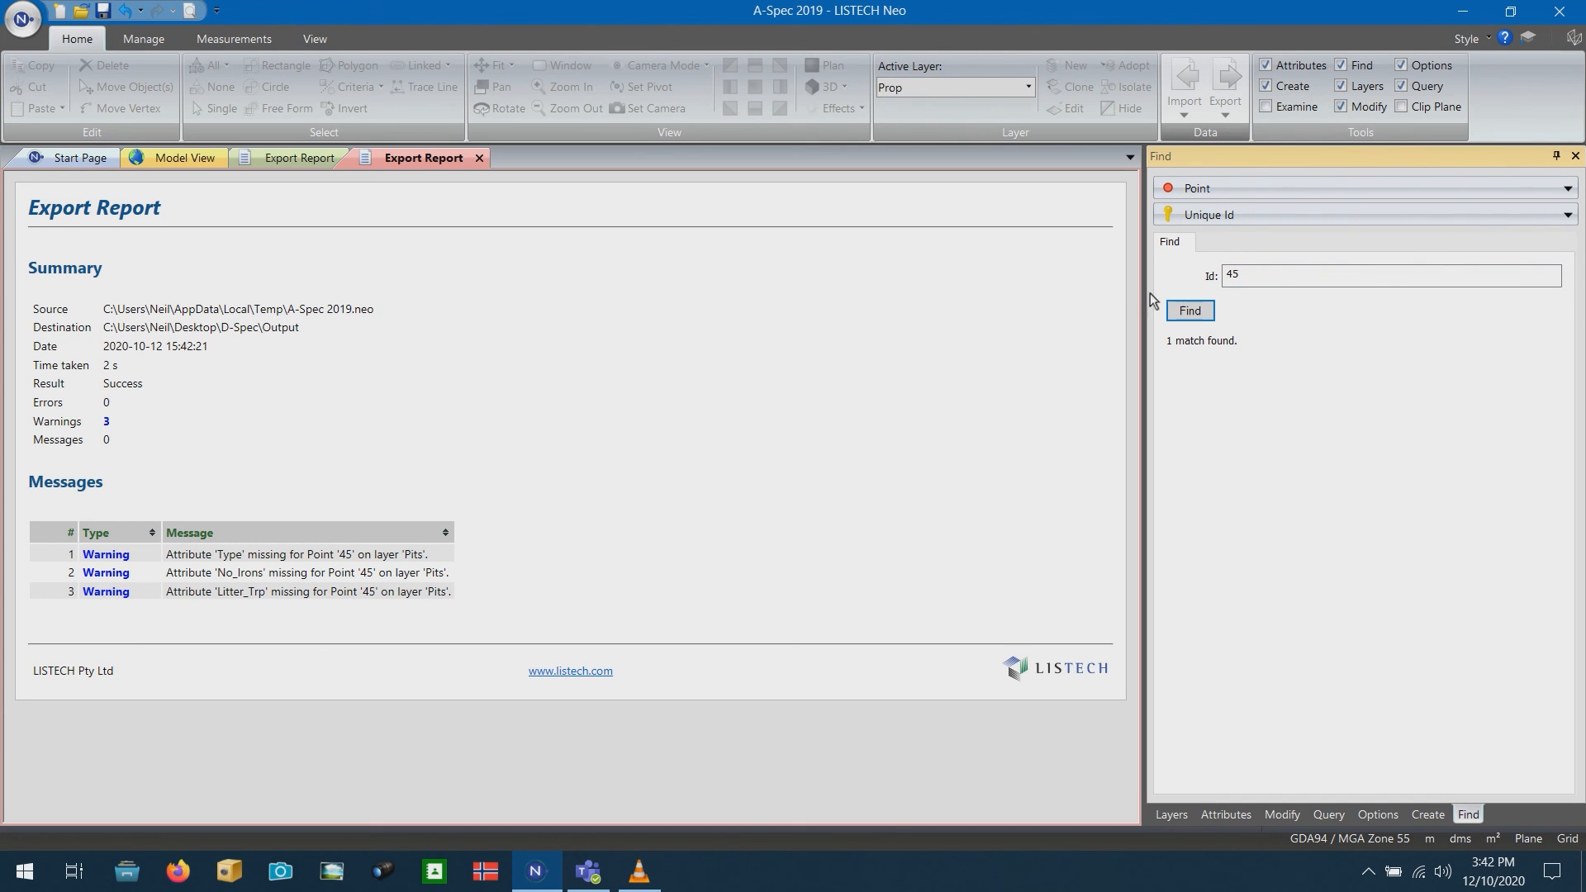
# Return to the model and review the existing attributes of the found pit point with unique ID 45
pyautogui.click(183, 158)
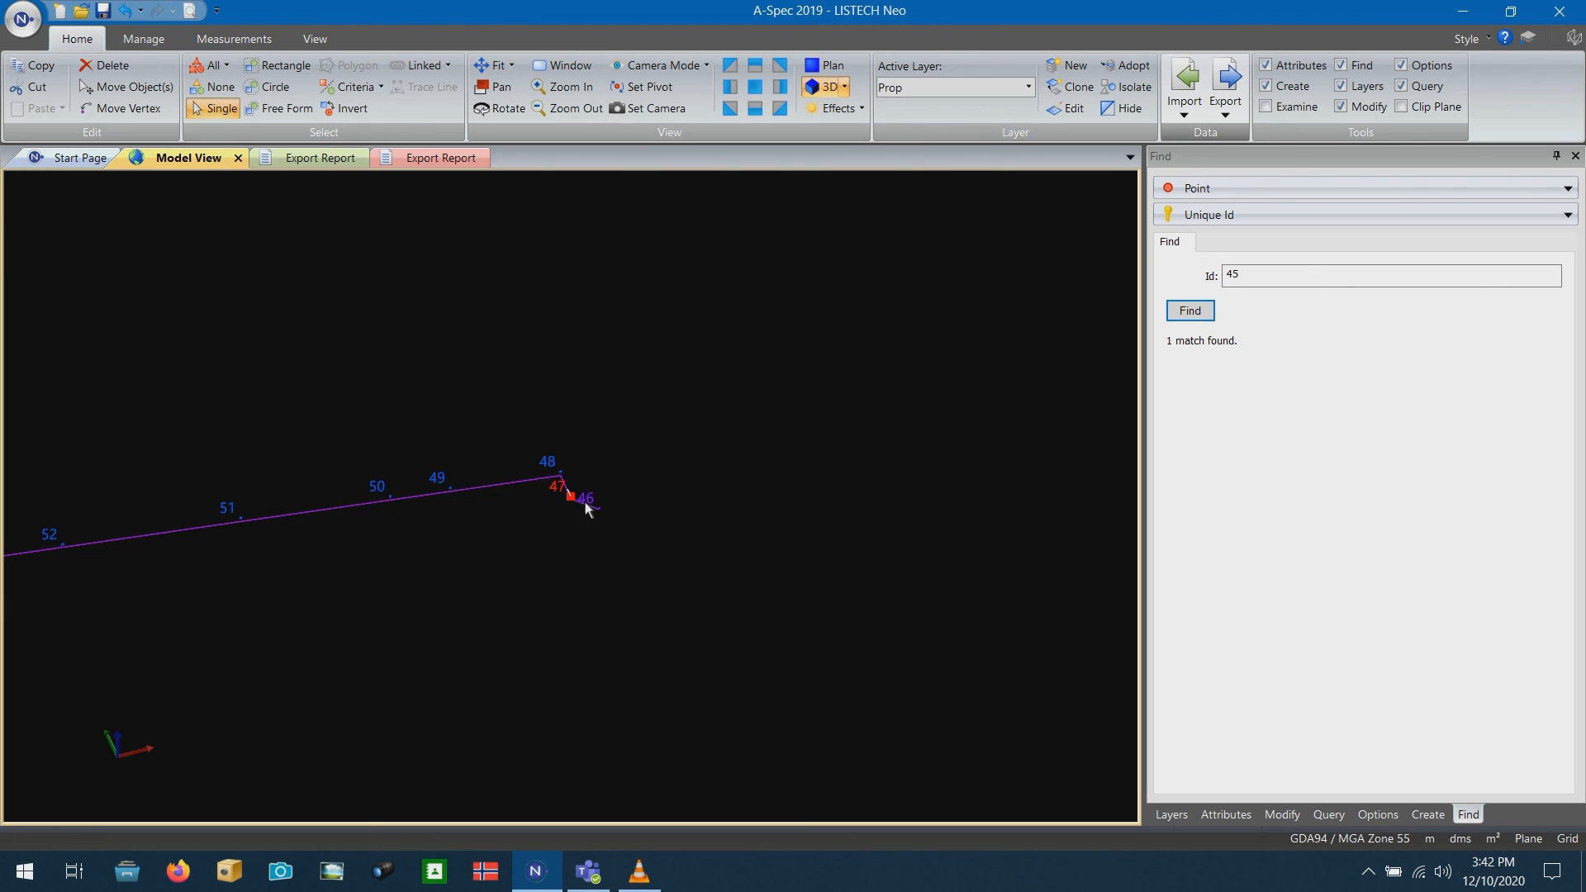
pyautogui.click(1227, 815)
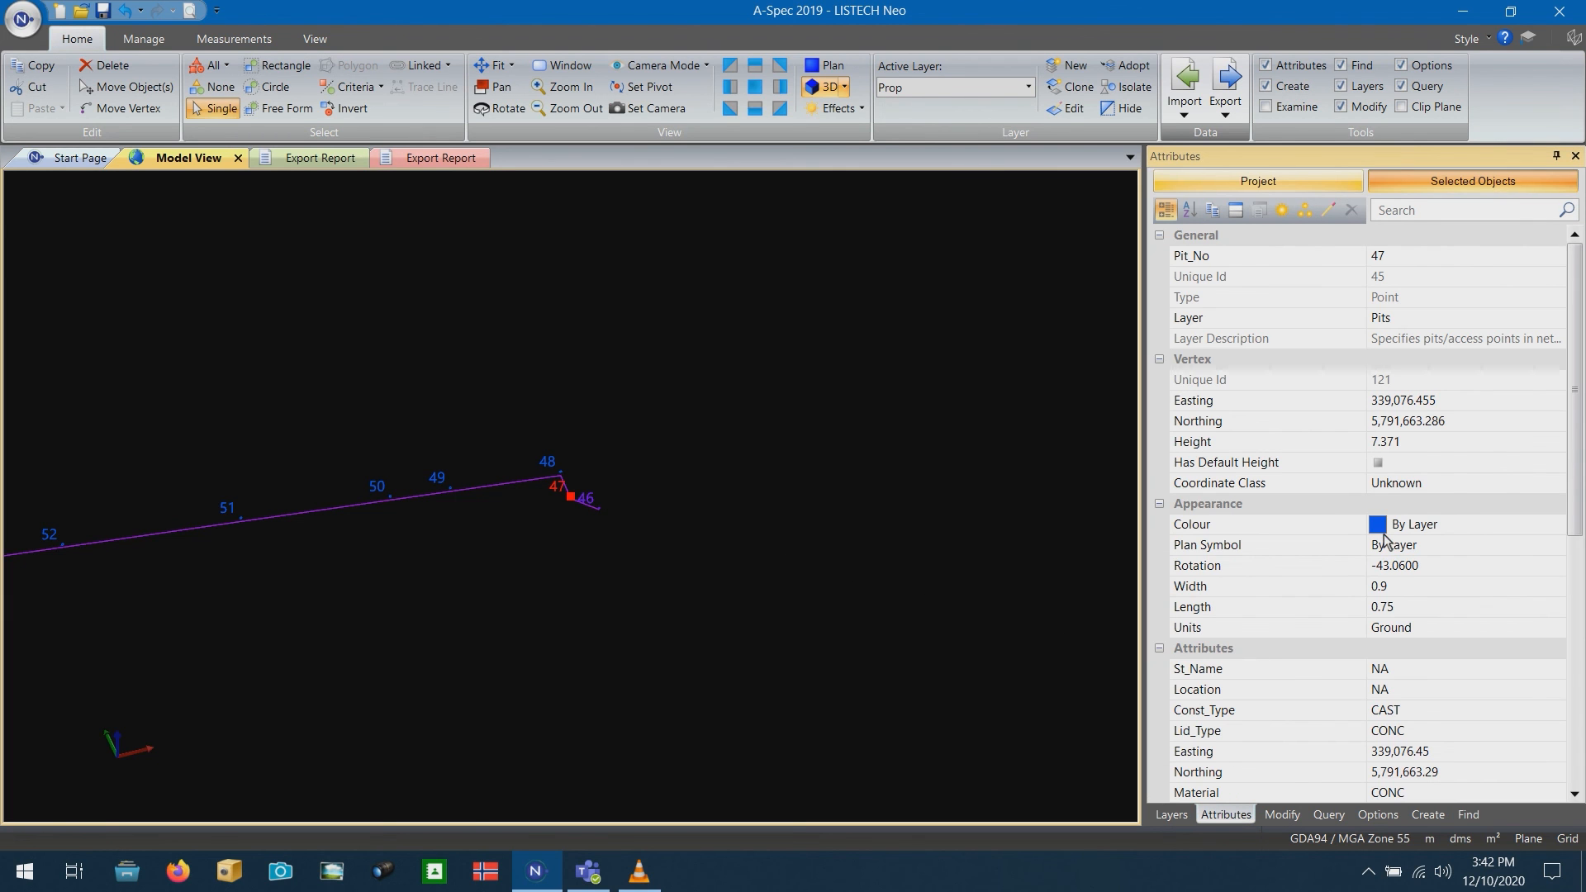
pyautogui.scroll(-6, 1388, 554)
pyautogui.scroll(-2, 1376, 593)
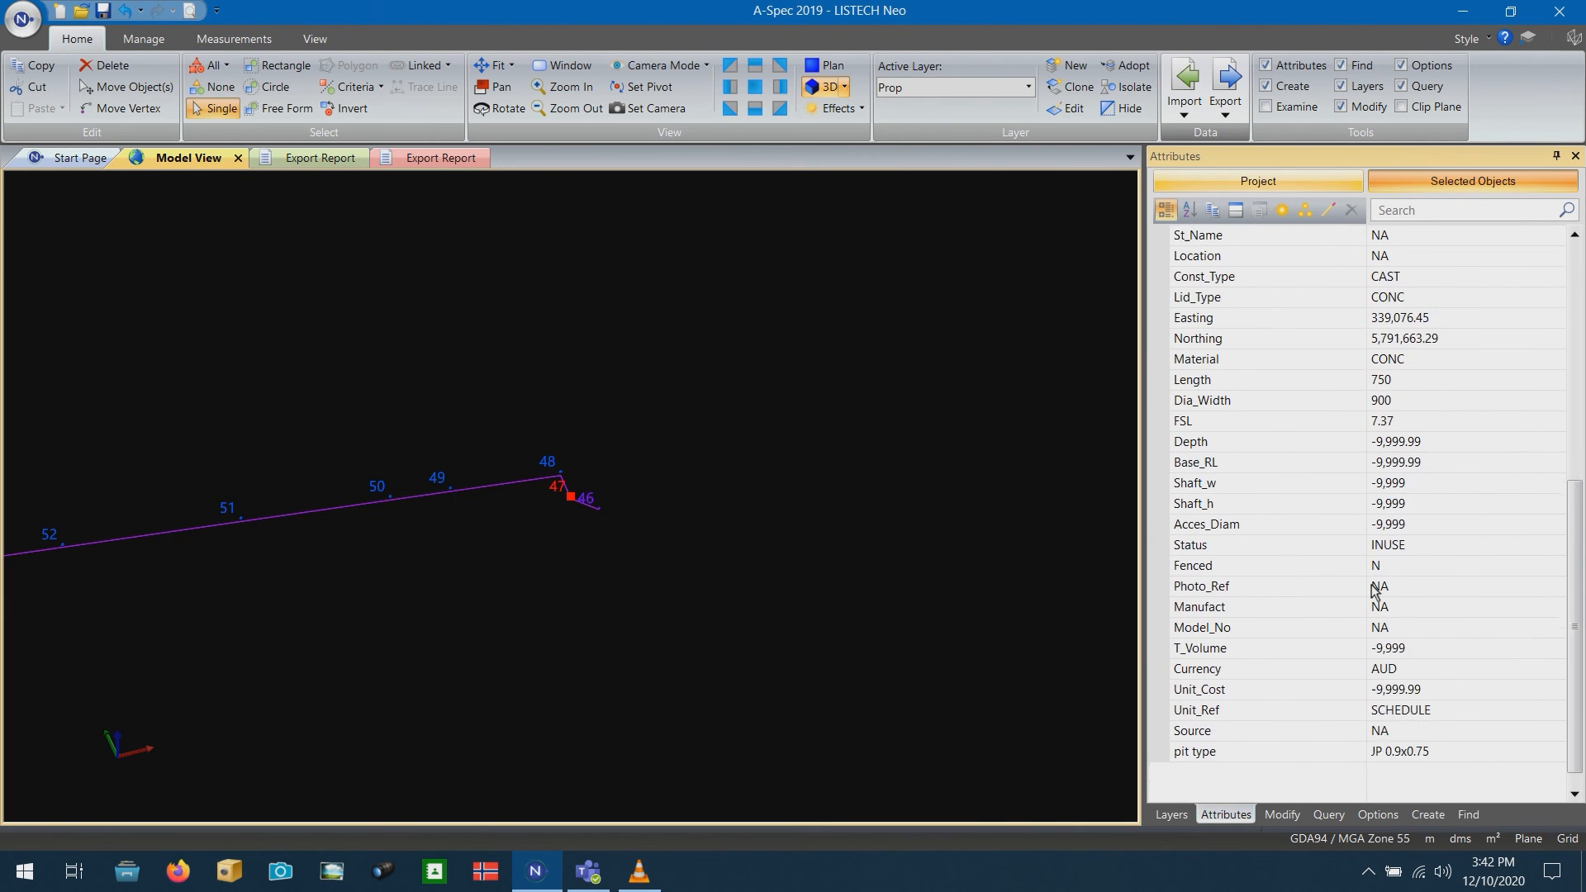
pyautogui.scroll(1, 1364, 607)
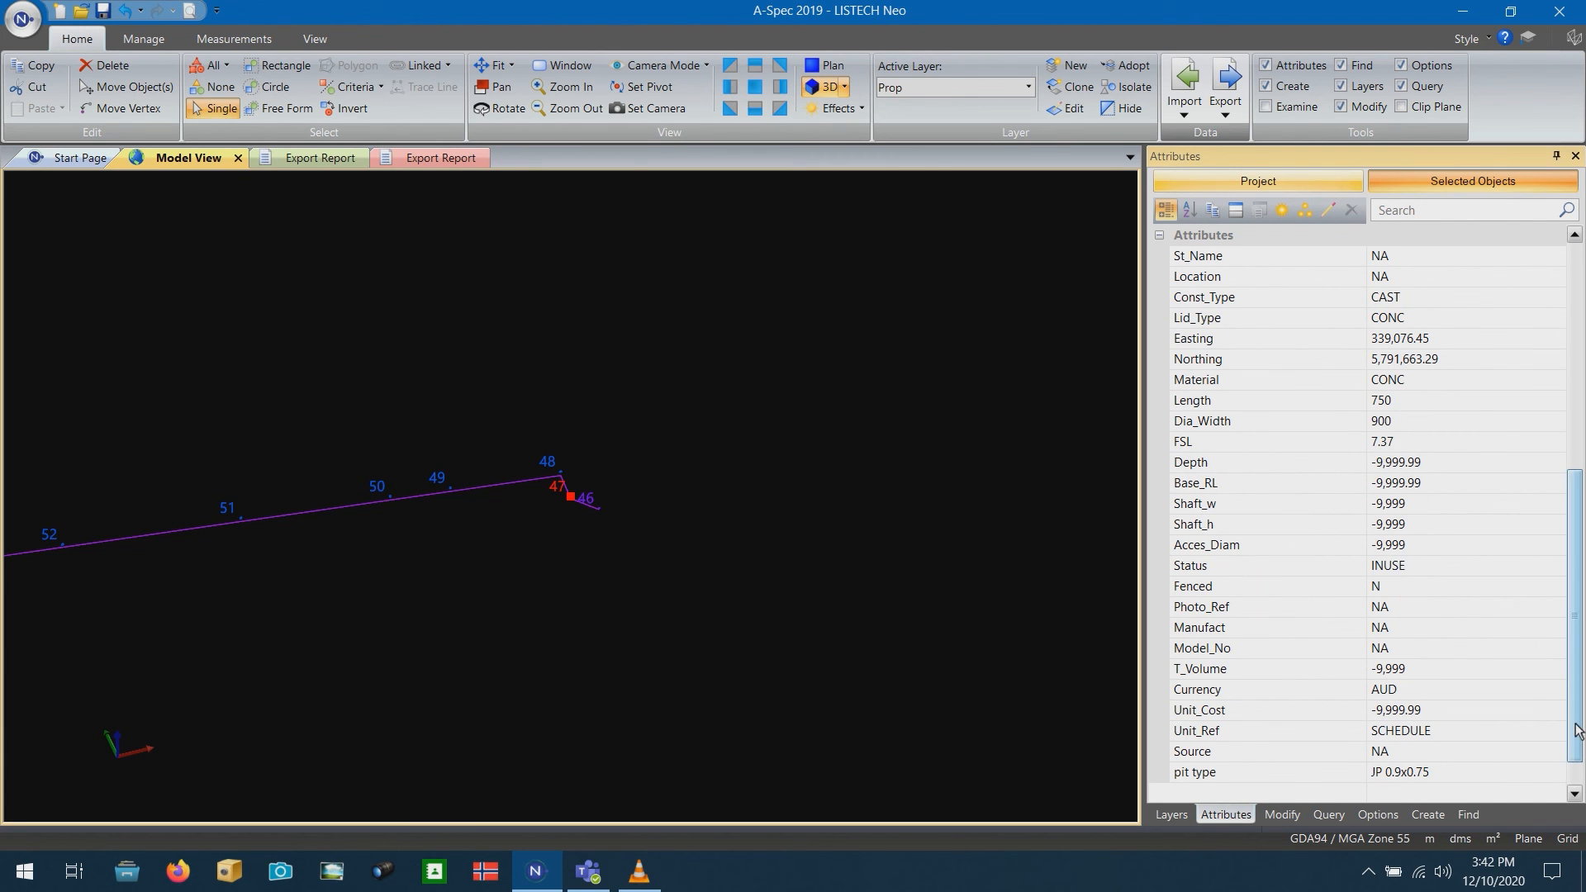
pyautogui.moveTo(1578, 737); pyautogui.dragTo(1581, 751)
pyautogui.scroll(1, 1570, 514)
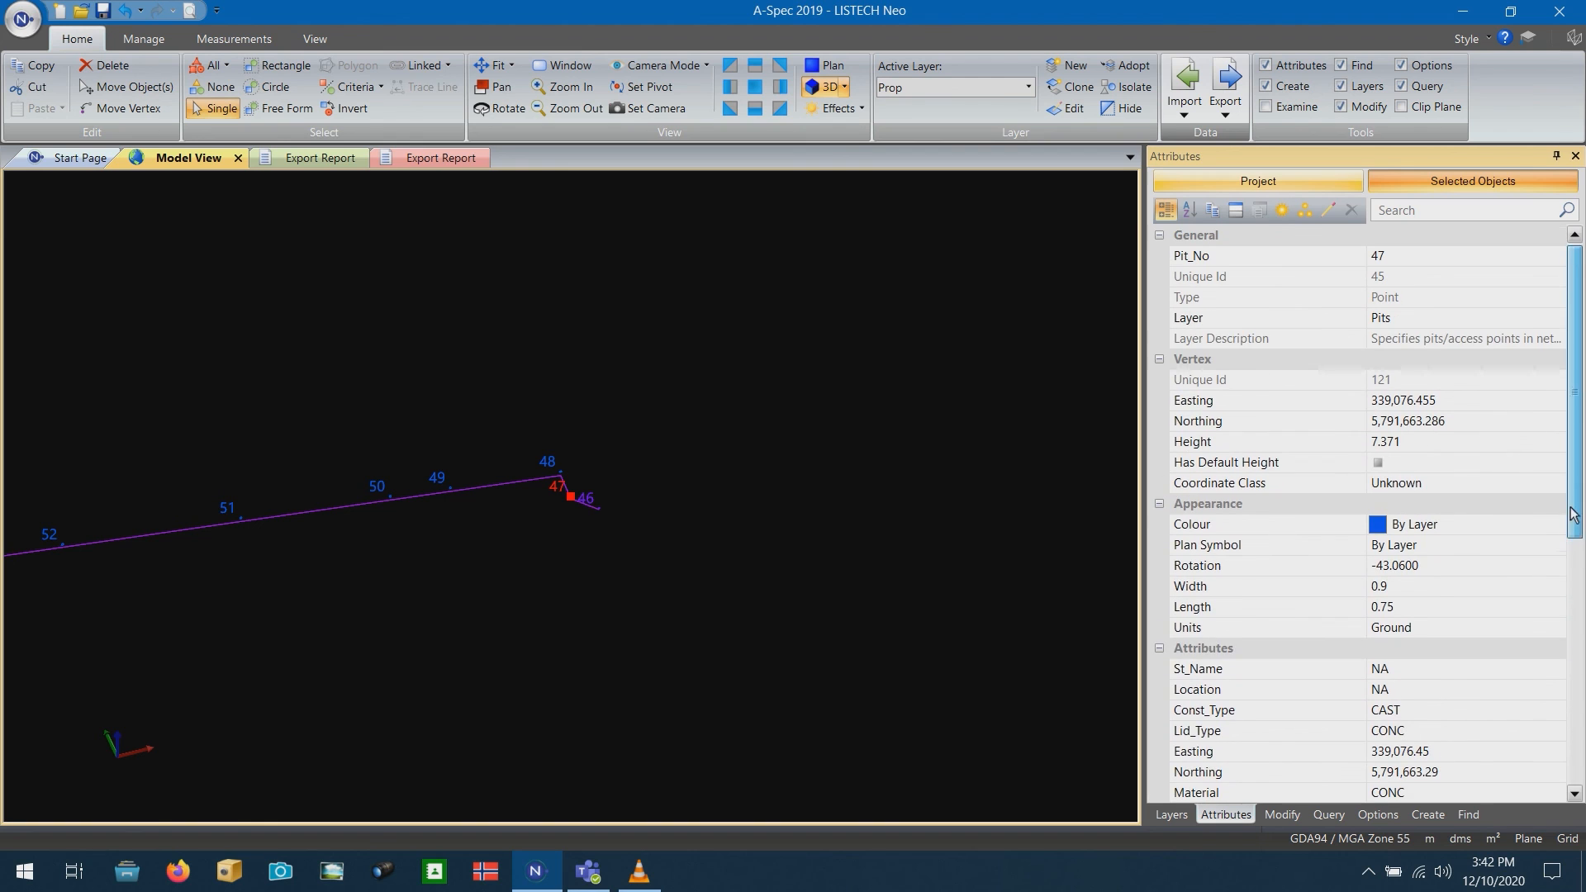
# Create the missing attributes on the selected pit point: Type COD, No_Irons 0 and Litter_Trp N
pyautogui.click(1304, 209)
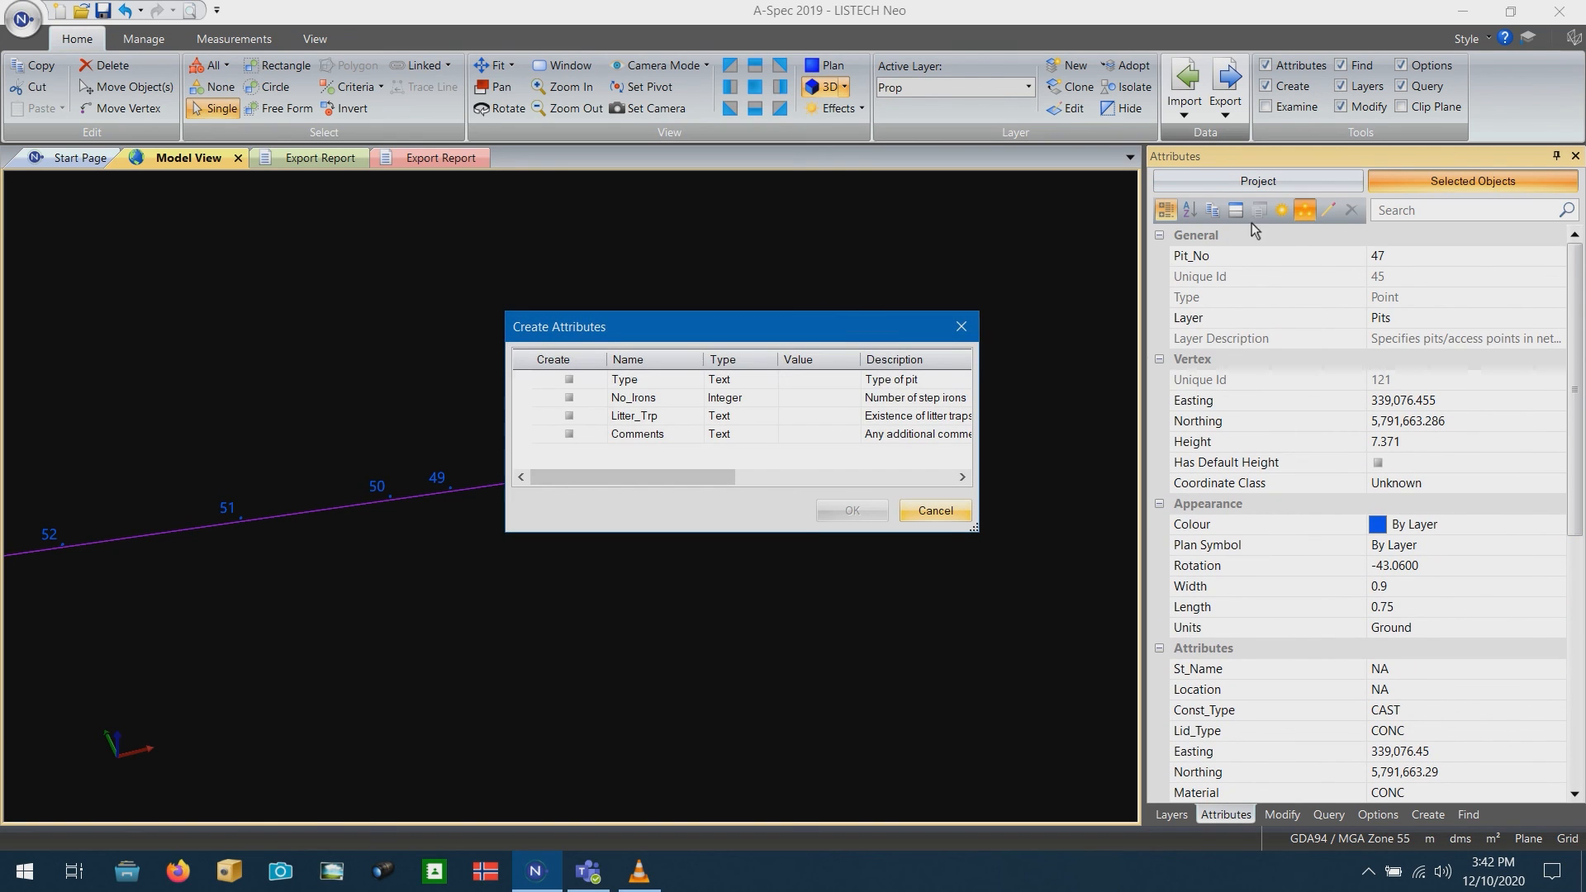
pyautogui.click(841, 383)
pyautogui.click(851, 380)
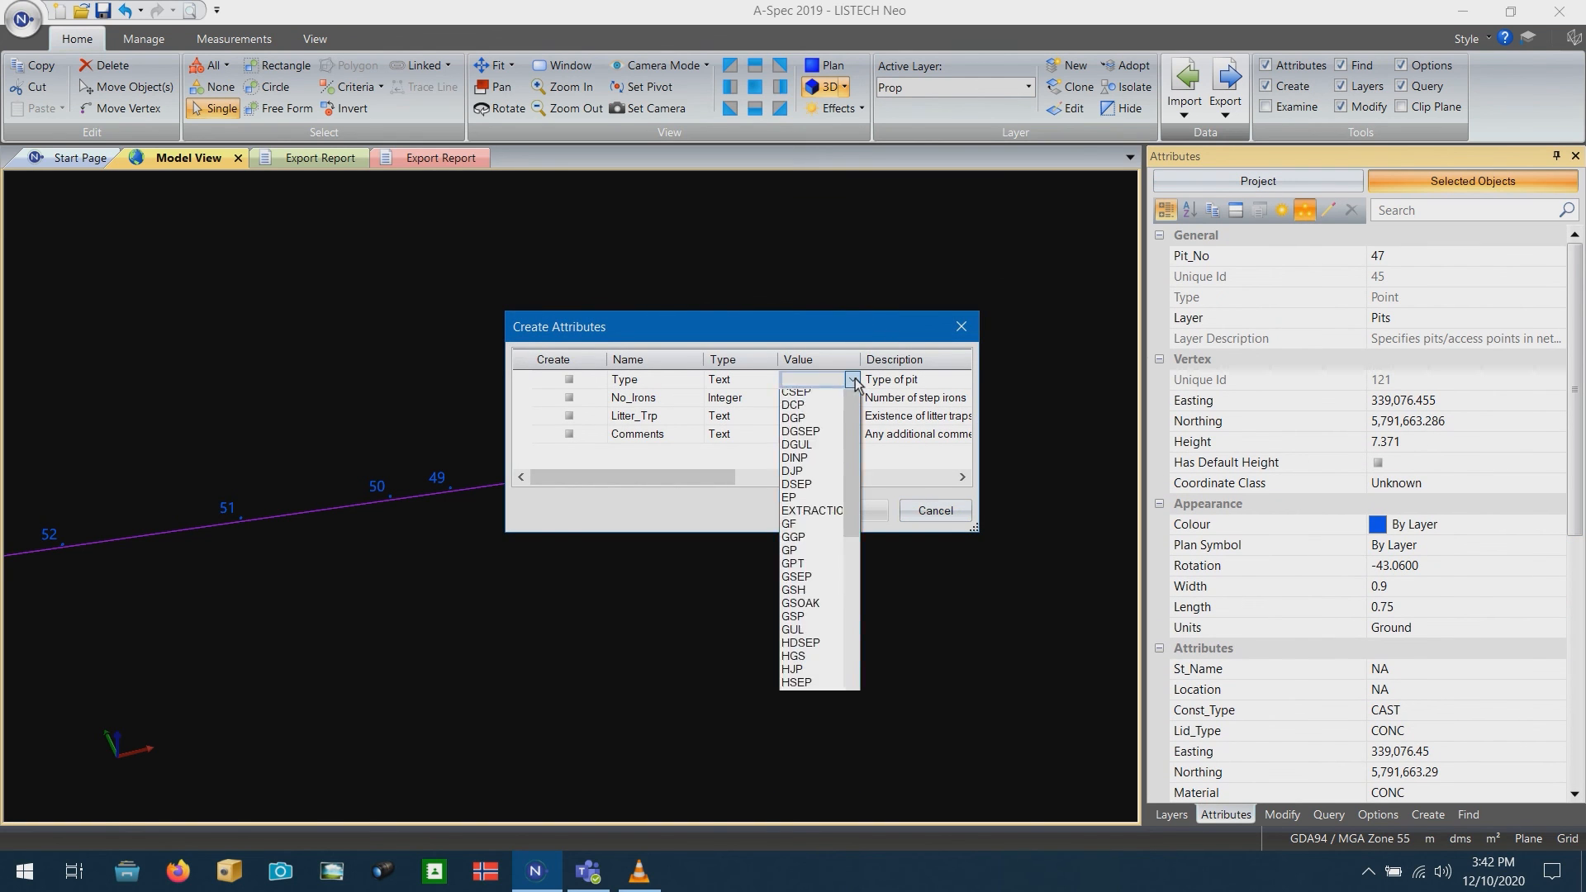
pyautogui.click(834, 410)
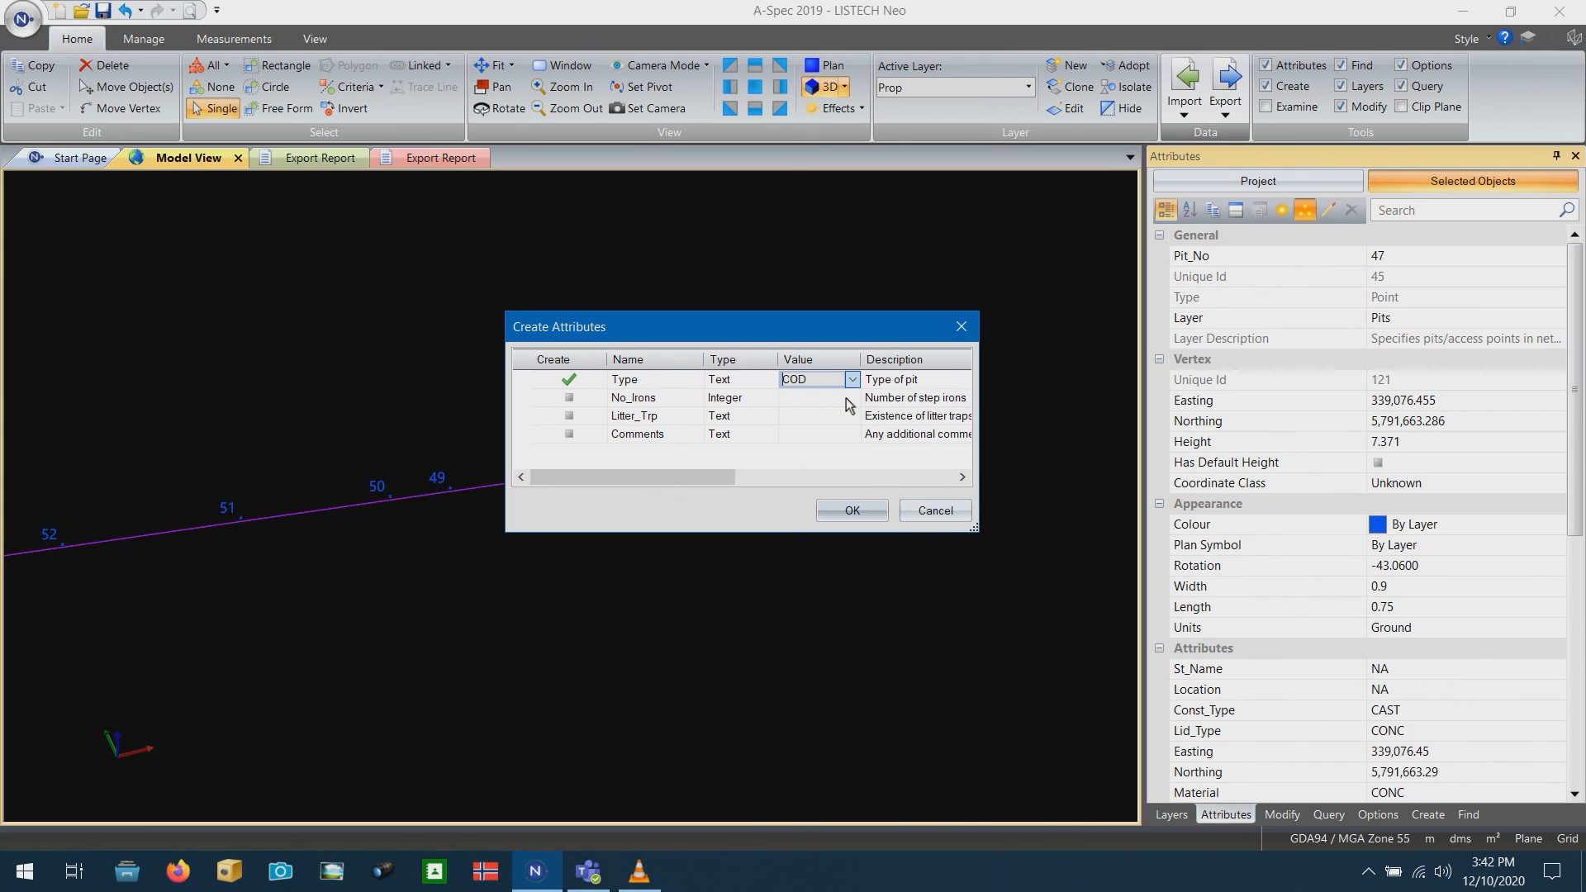
pyautogui.click(856, 398)
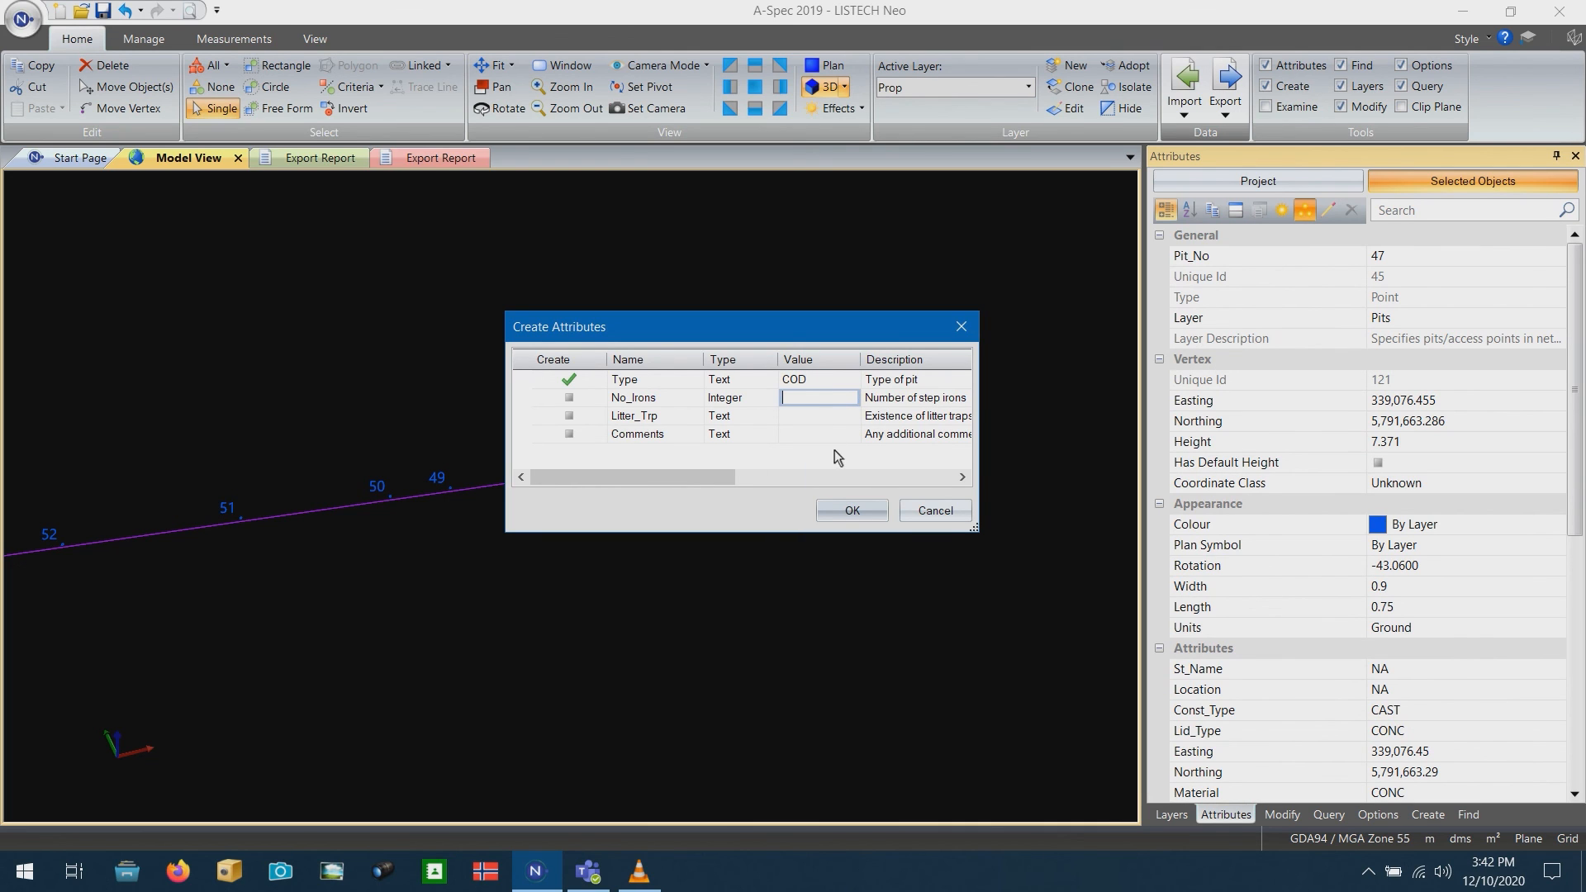
pyautogui.write('0')
pyautogui.click(802, 413)
pyautogui.click(802, 413)
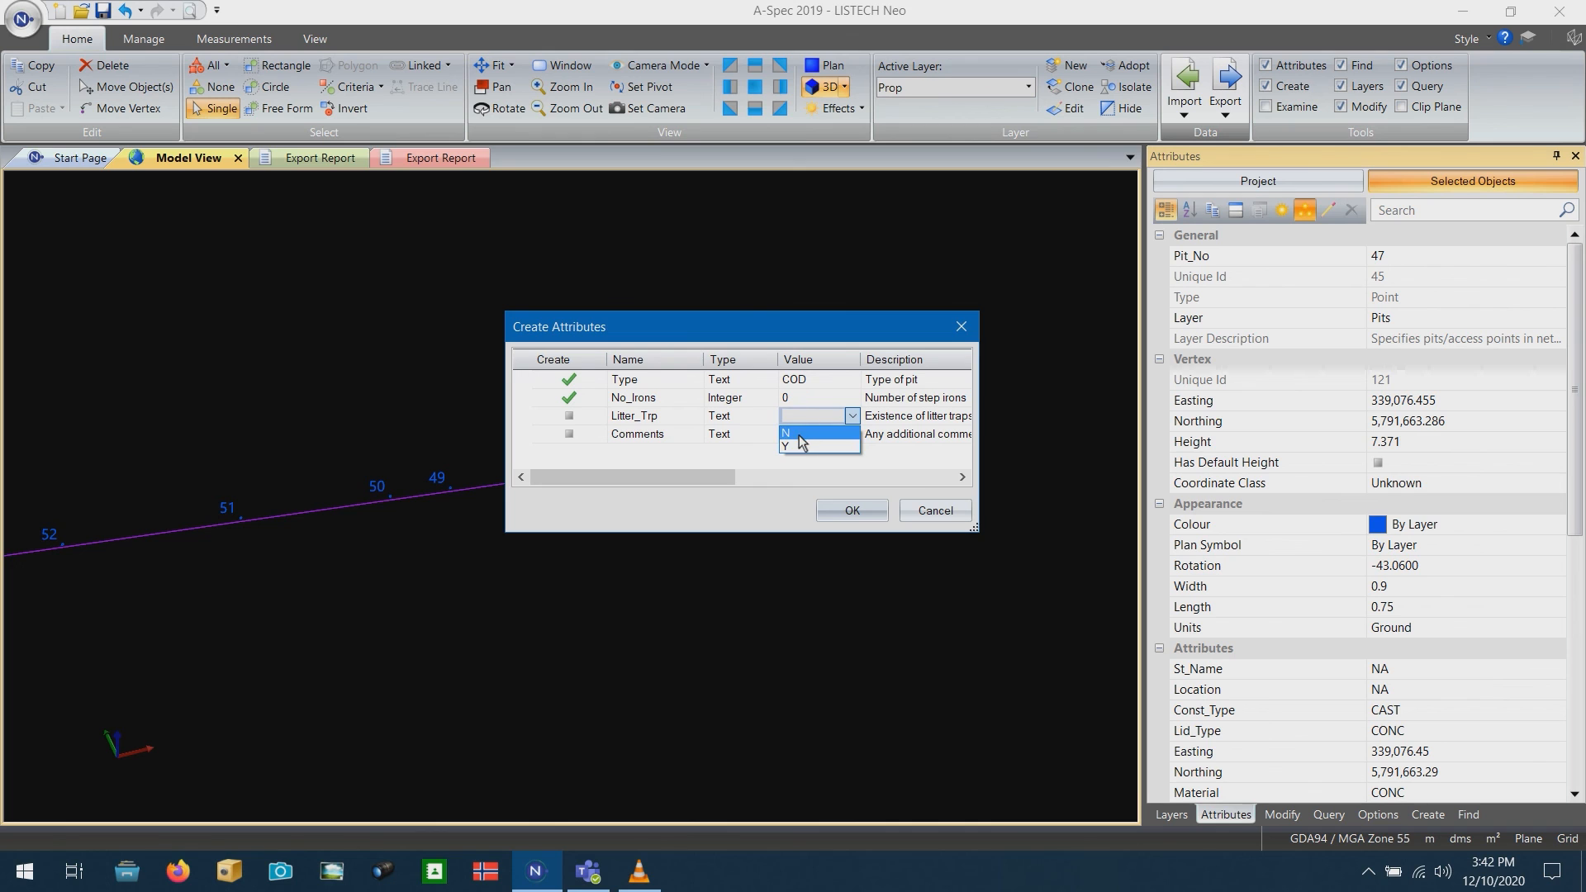
pyautogui.click(800, 433)
pyautogui.click(852, 510)
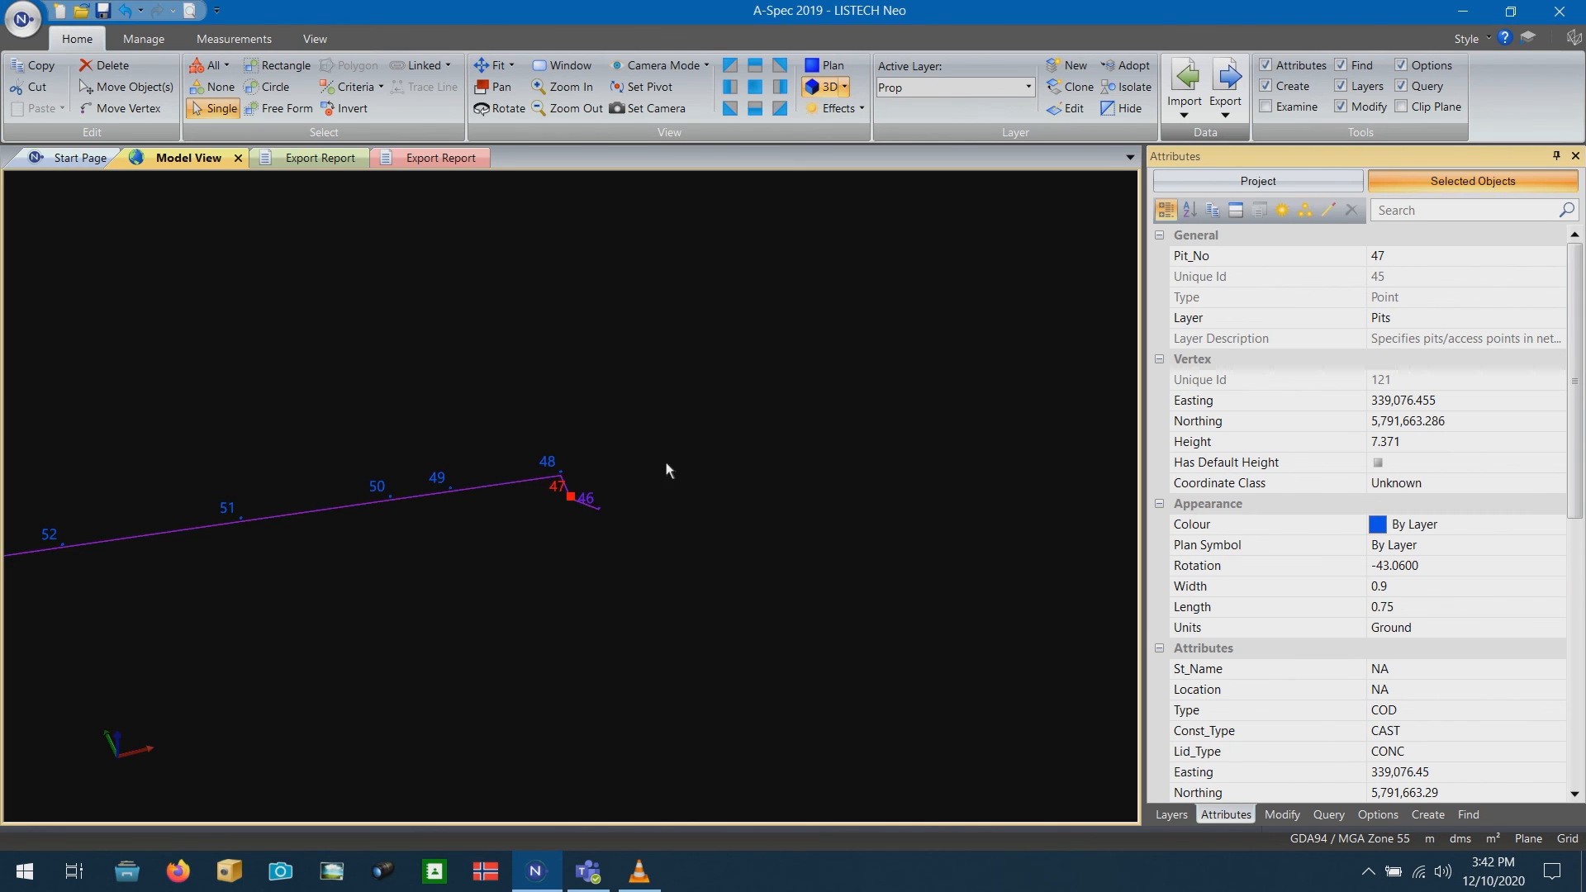
# Clear the object selection and export the A-Spec data to the D-Spec Output folder again
pyautogui.click(212, 87)
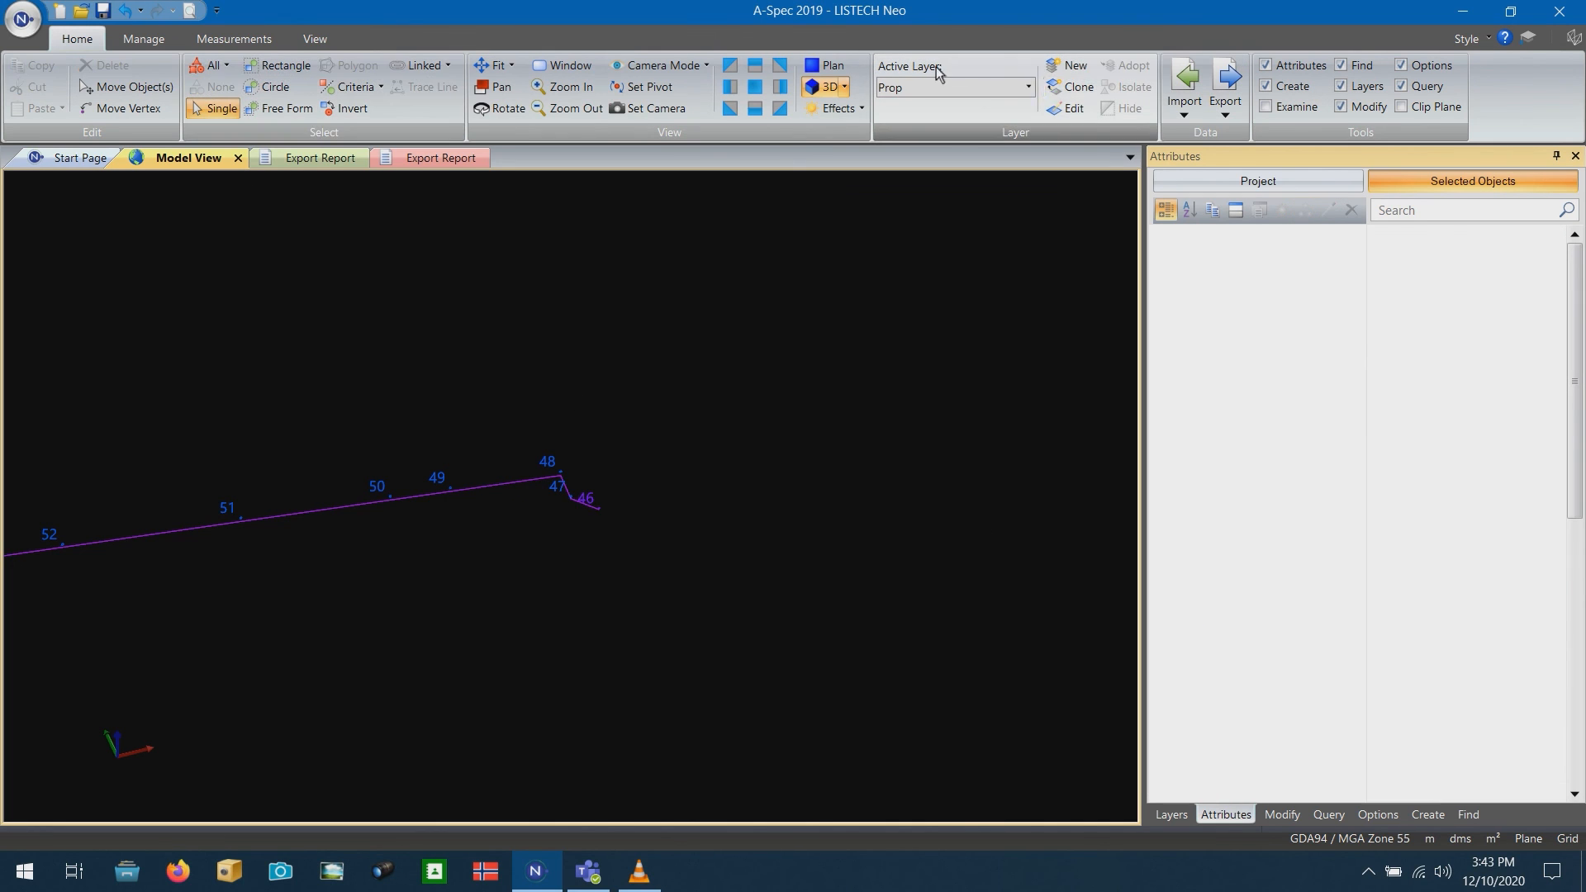
pyautogui.click(1226, 103)
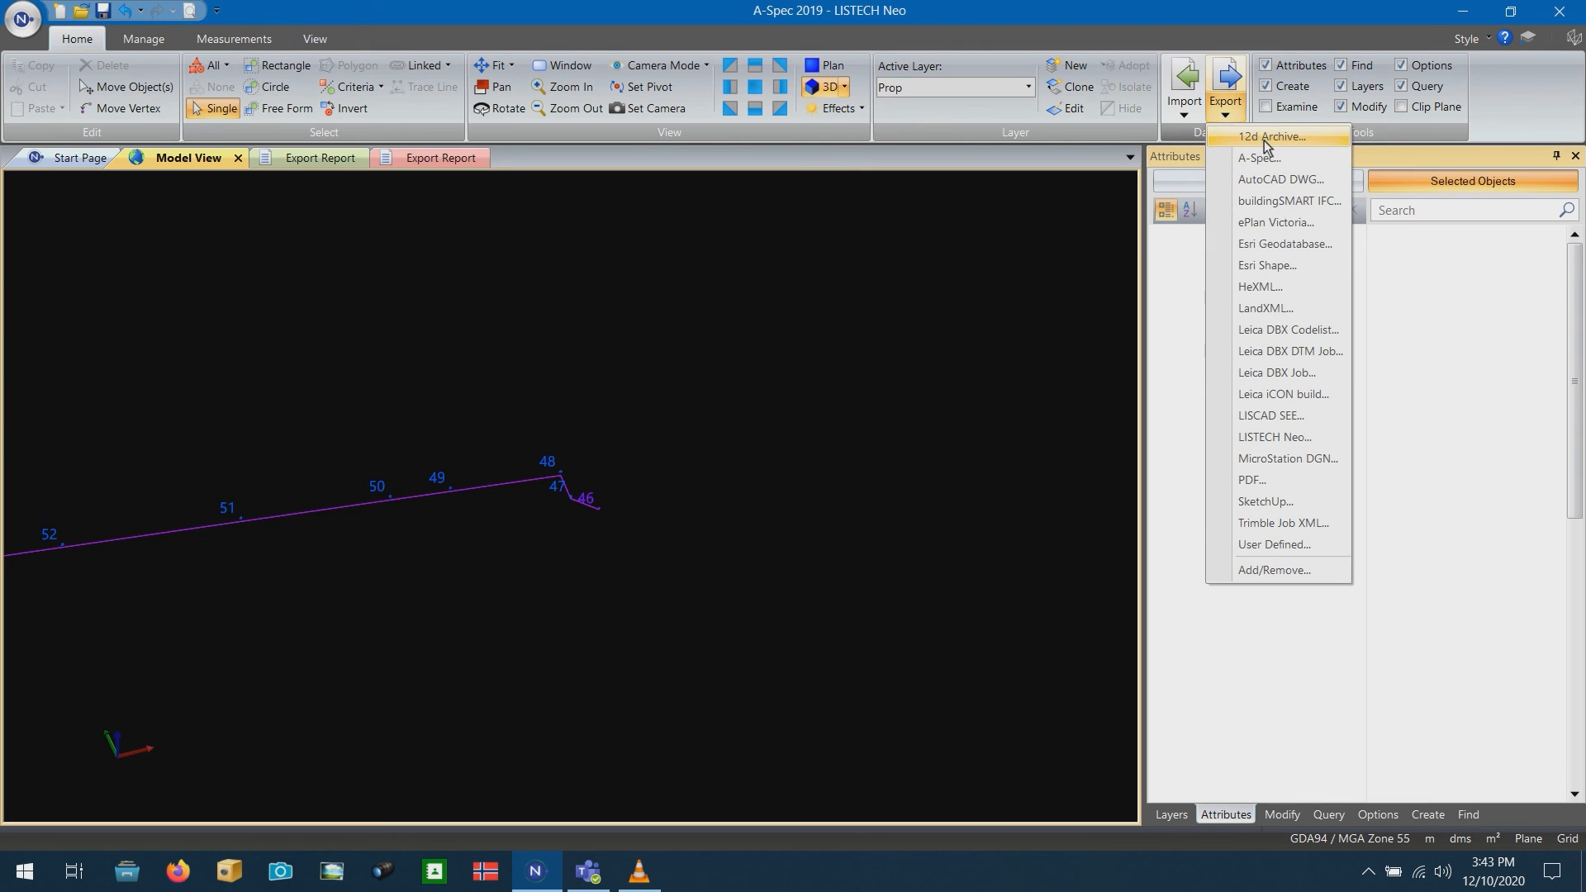
pyautogui.click(1262, 158)
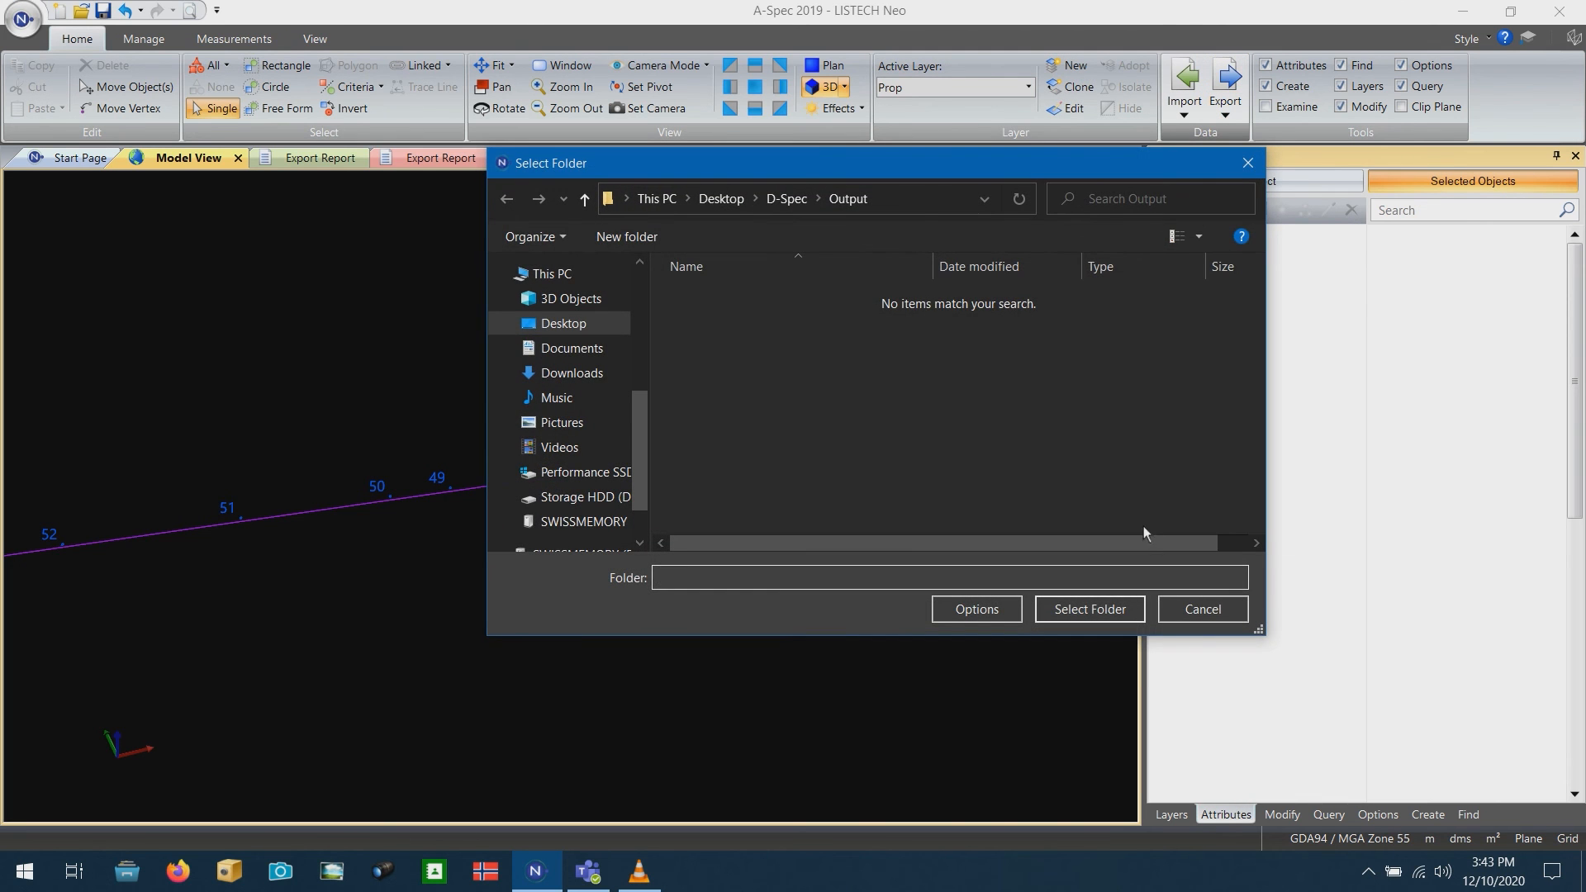
pyautogui.click(1069, 608)
pyautogui.click(771, 485)
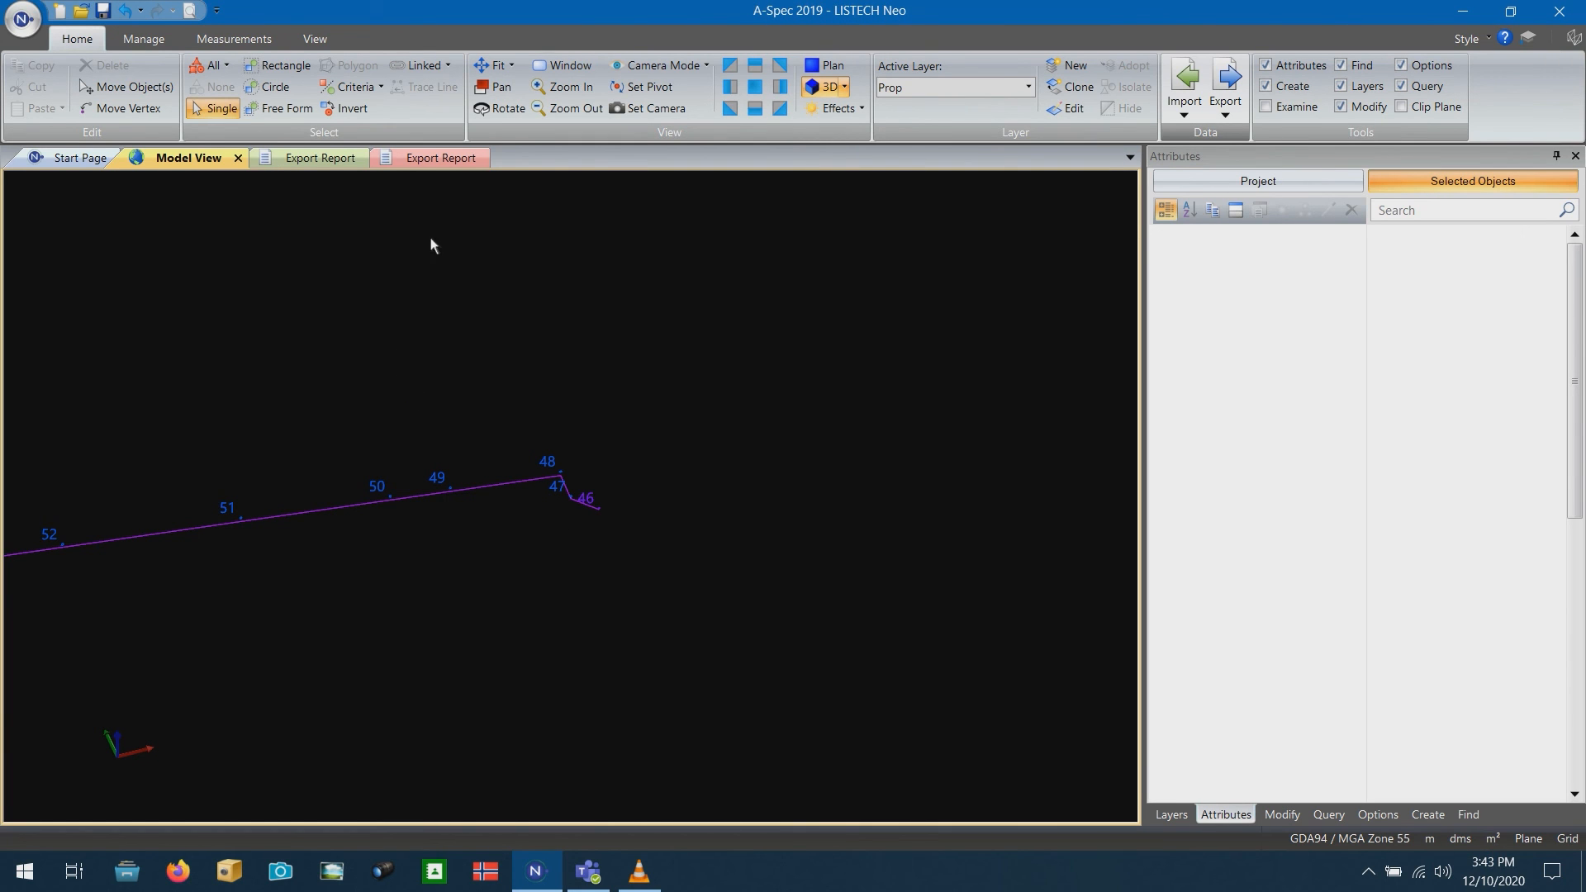
pyautogui.scroll(-3, 416, 351)
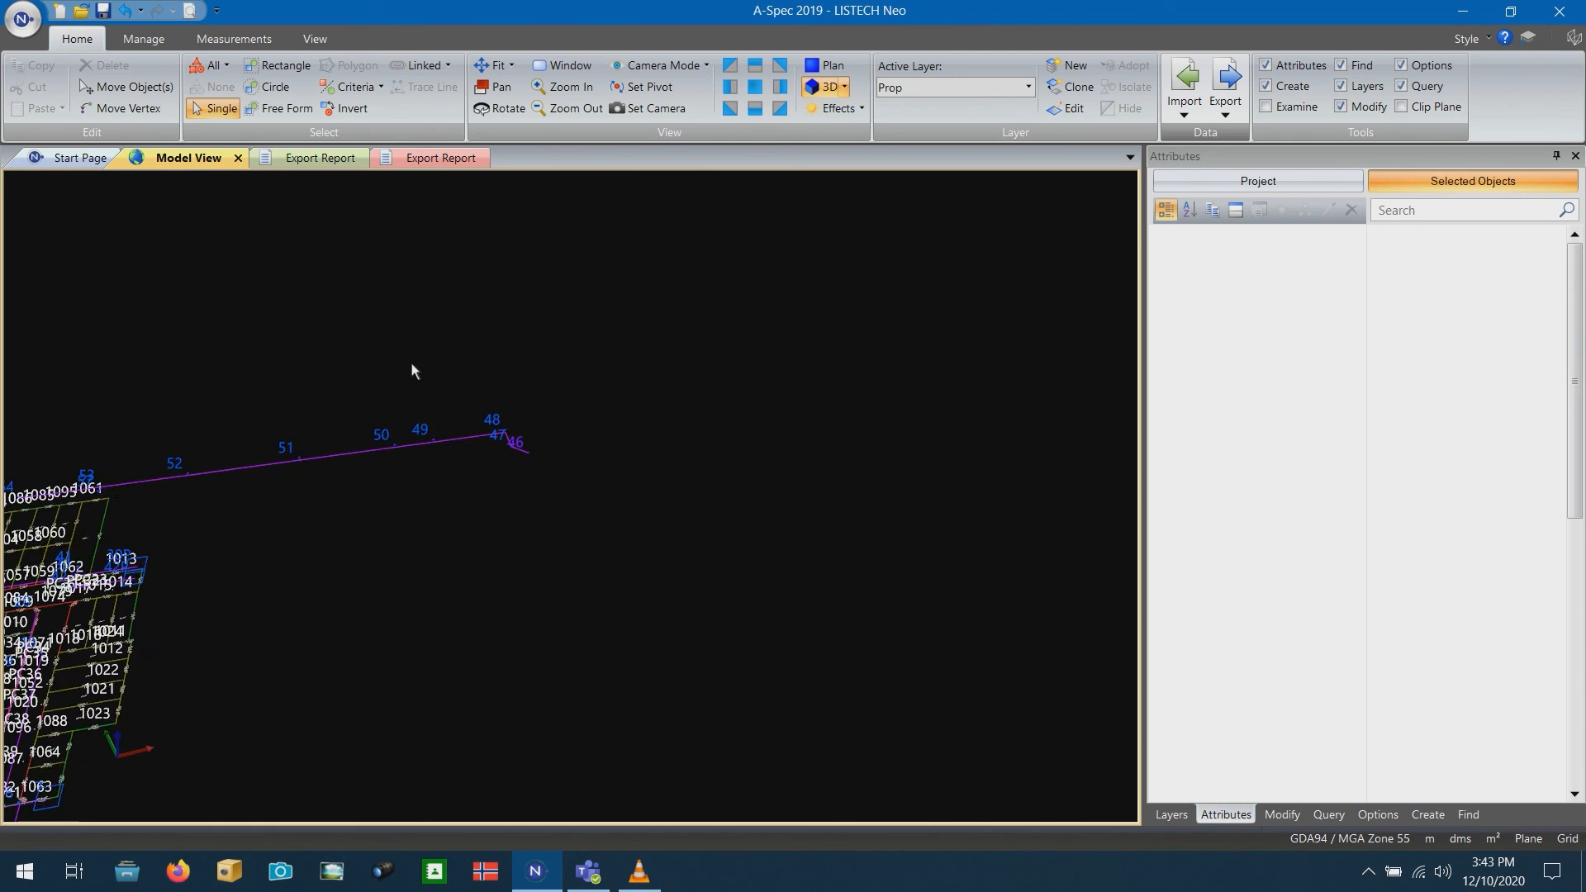
pyautogui.scroll(-3, 411, 364)
pyautogui.moveTo(258, 414); pyautogui.dragTo(454, 366, button='middle')
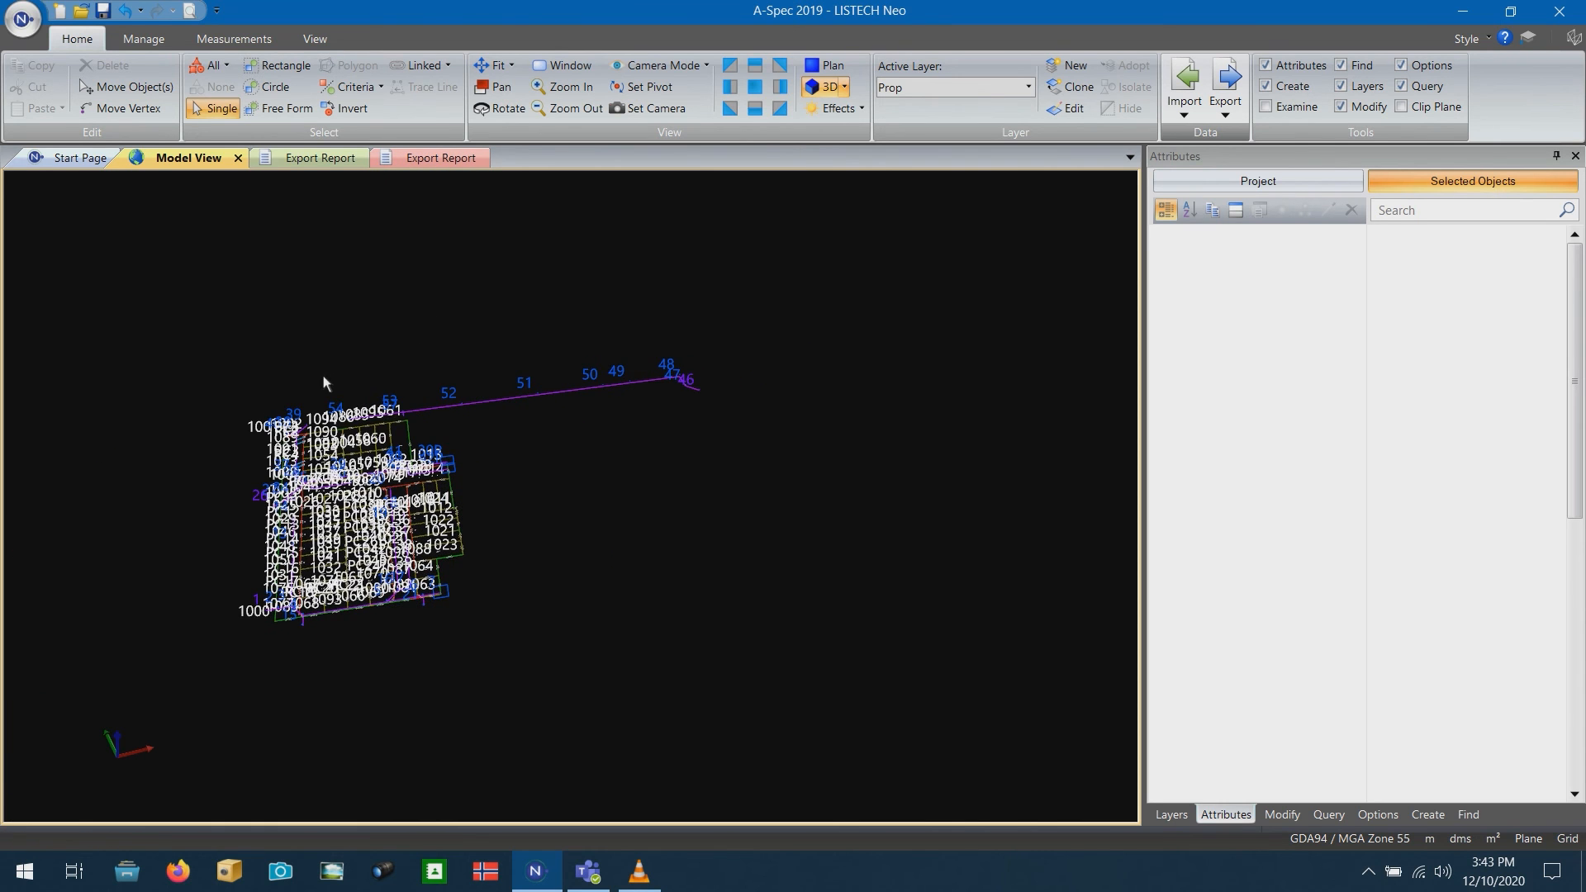